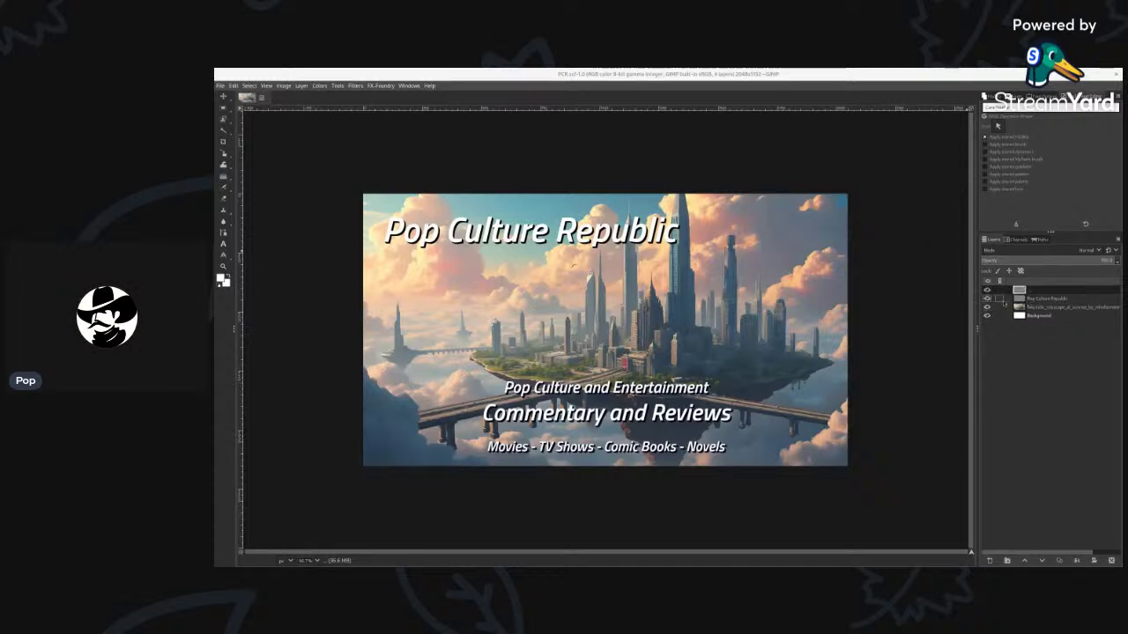
Hide and reshow the Pop Culture Republic text layer and the cityscape layer to identify their contents.
{"action": "left_click", "coordinate": [987, 299]}
{"action": "left_click", "coordinate": [987, 298]}
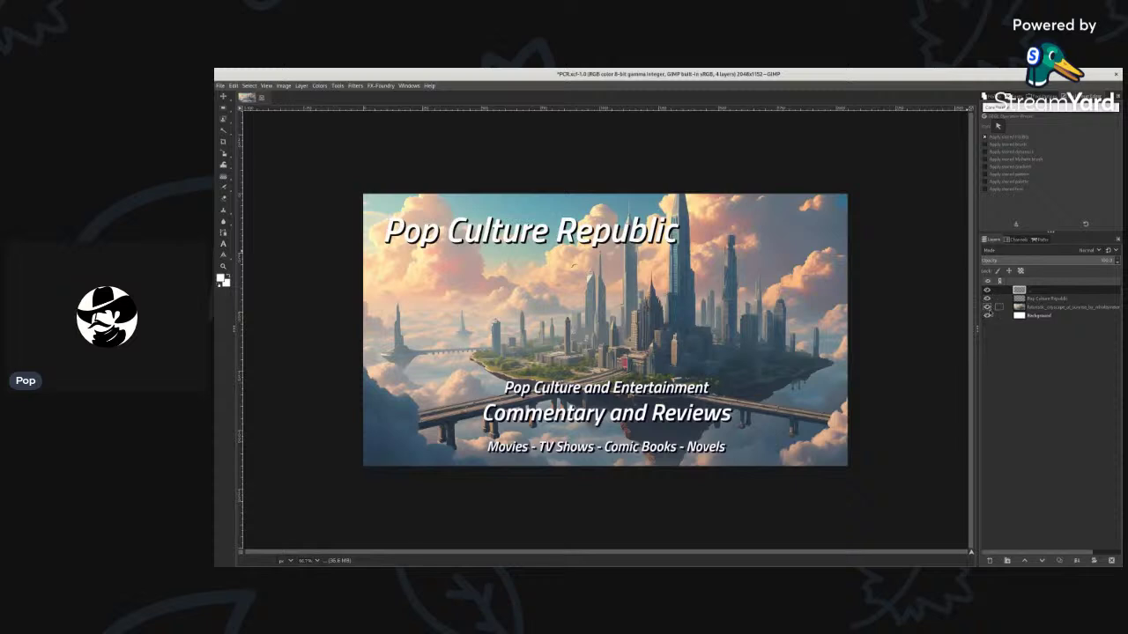
{"action": "left_click", "coordinate": [987, 306]}
{"action": "left_click", "coordinate": [986, 306]}
{"action": "key", "text": "shift+ctrl+j"}
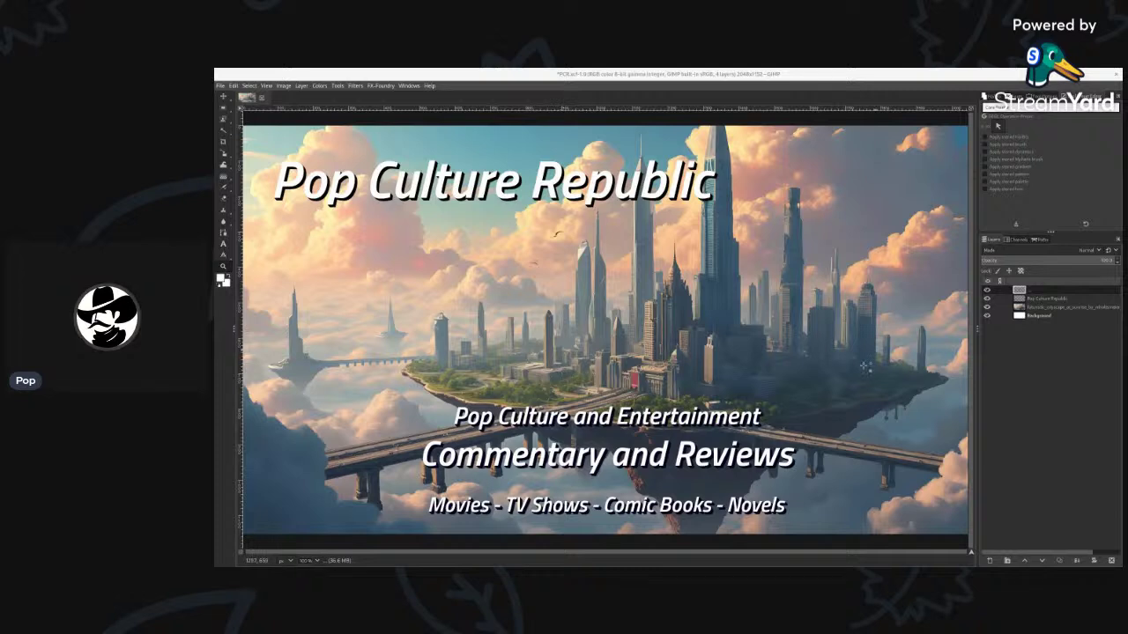
Identify the Pop Culture Republic layer by toggling its visibility, and select its entire title text for editing.
{"action": "left_click", "coordinate": [1052, 300]}
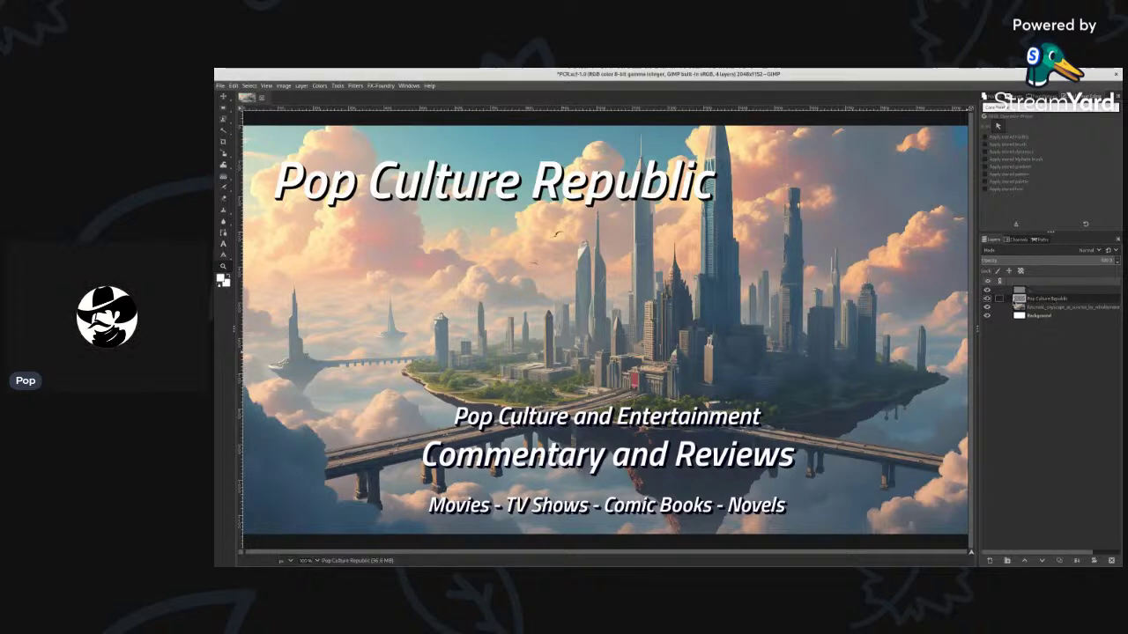
{"action": "left_click", "coordinate": [986, 299]}
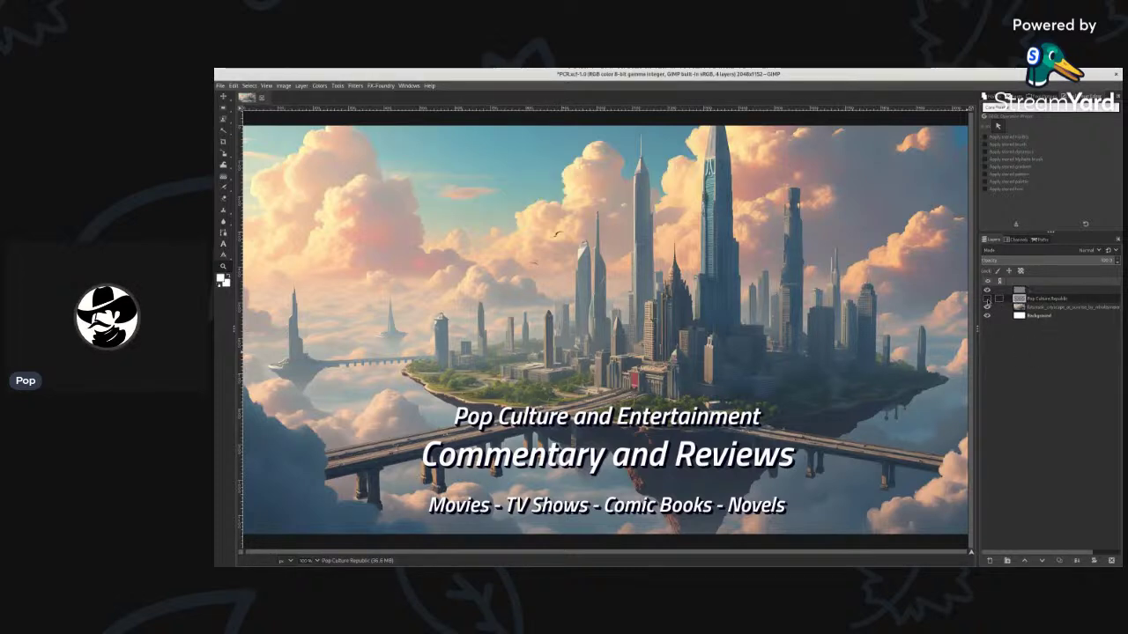
{"action": "left_click", "coordinate": [987, 300]}
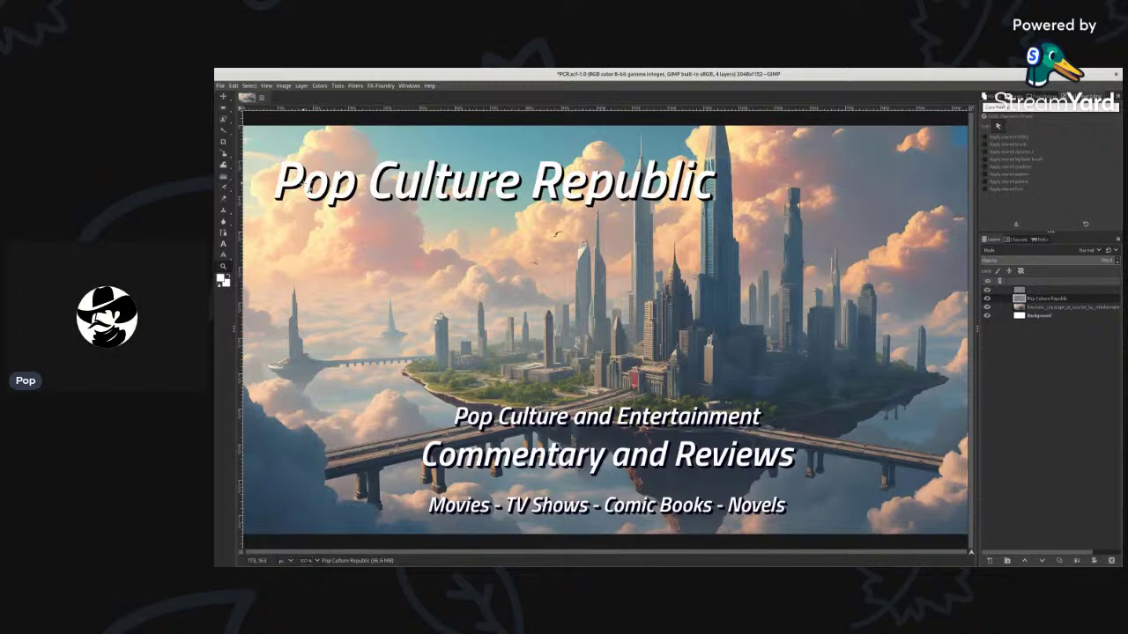
{"action": "key", "text": "t"}
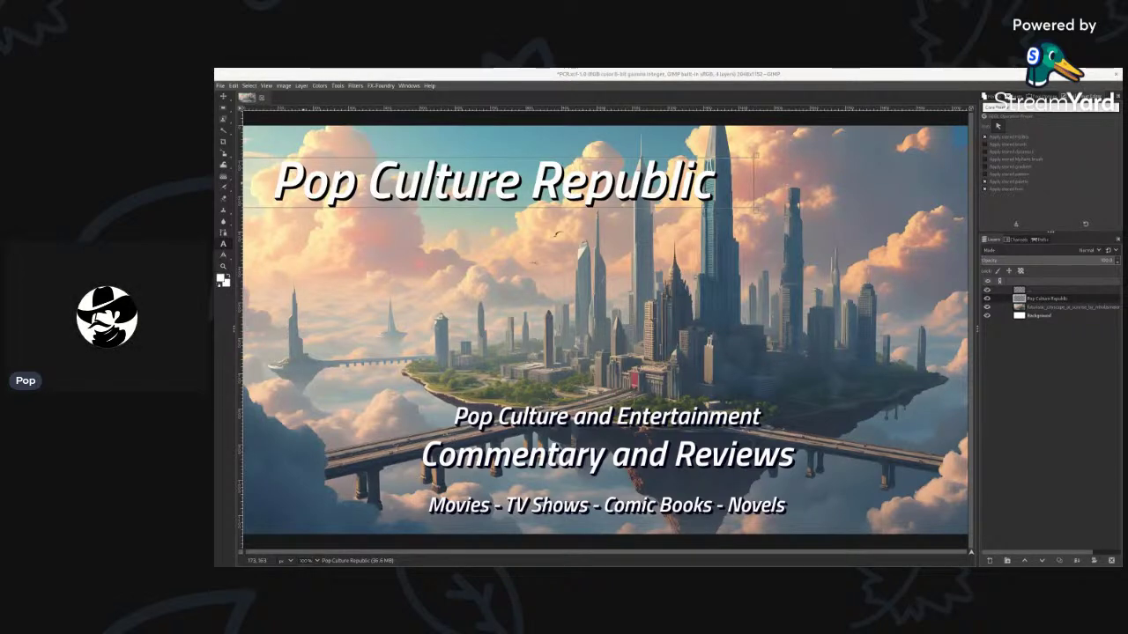
{"action": "left_click", "coordinate": [304, 184]}
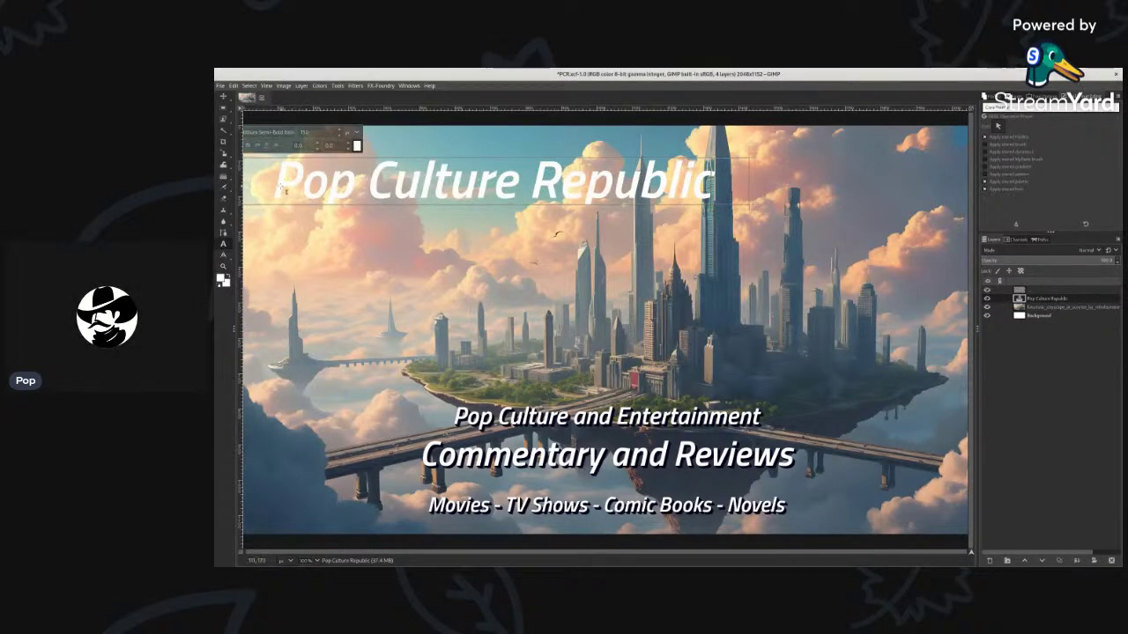
{"action": "left_click_drag", "start_coordinate": [269, 186], "coordinate": [744, 190]}
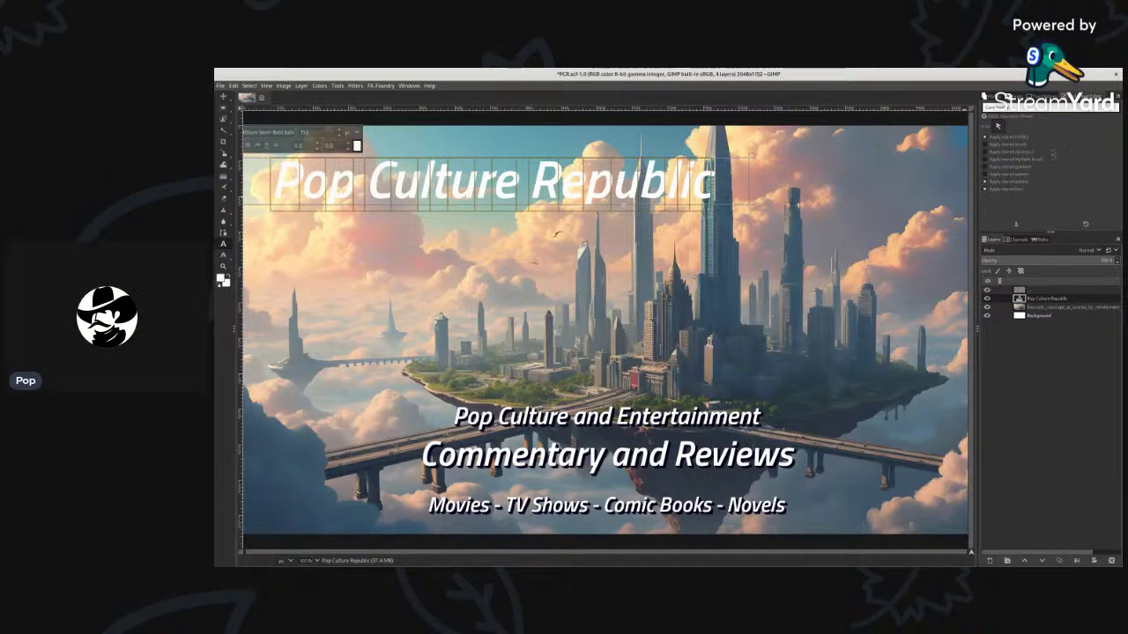
Set the title text's font to Vazirmatn and enlarge its text box so the whole title fits.
{"action": "left_click", "coordinate": [1014, 96]}
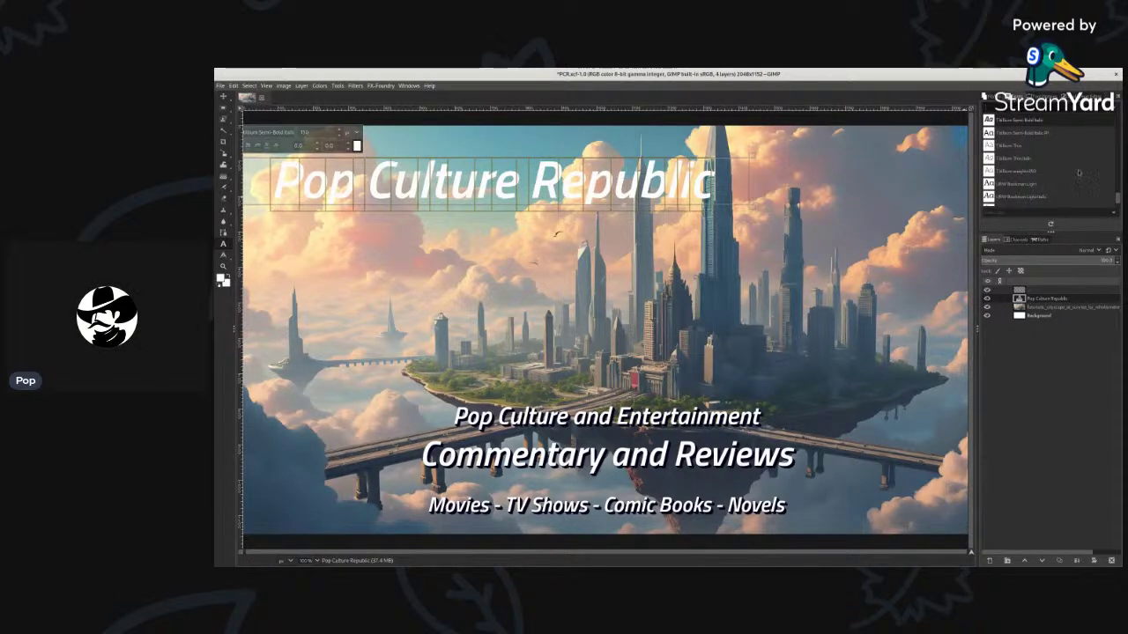
{"action": "scroll", "coordinate": [1037, 176], "scroll_direction": "down", "scroll_amount": 4}
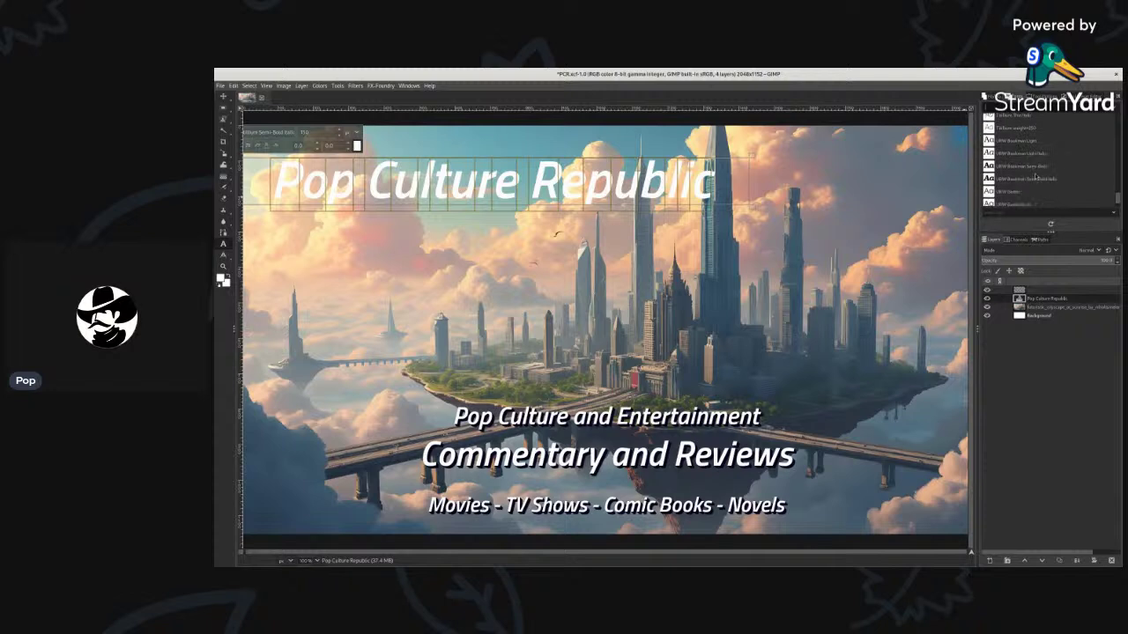
{"action": "scroll", "coordinate": [1018, 183], "scroll_direction": "down", "scroll_amount": 4}
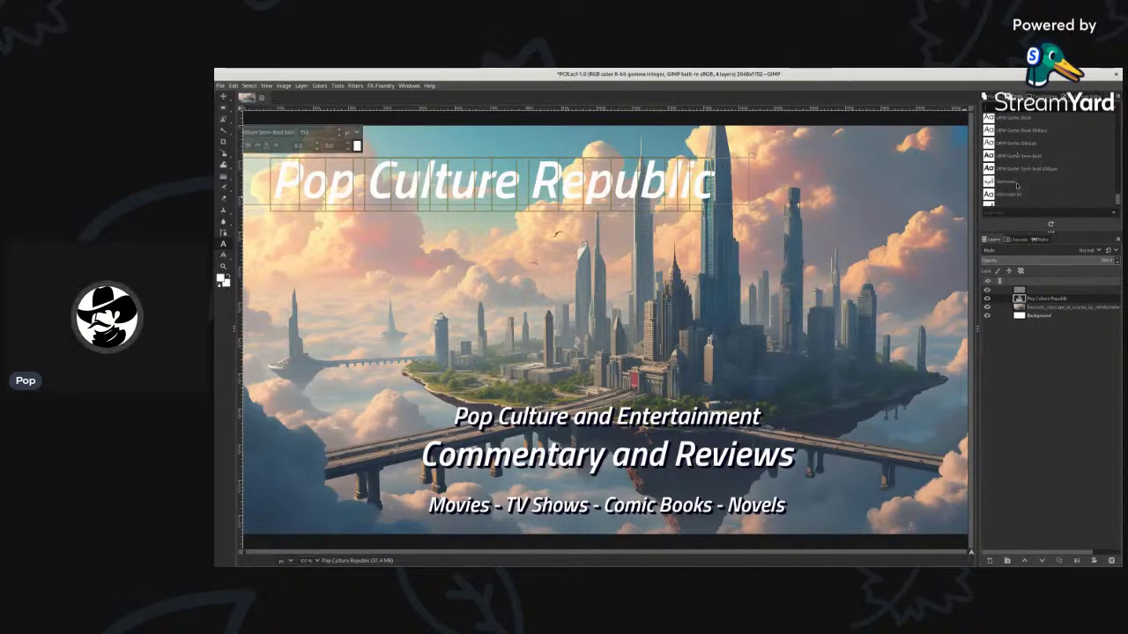
{"action": "left_click", "coordinate": [1009, 183]}
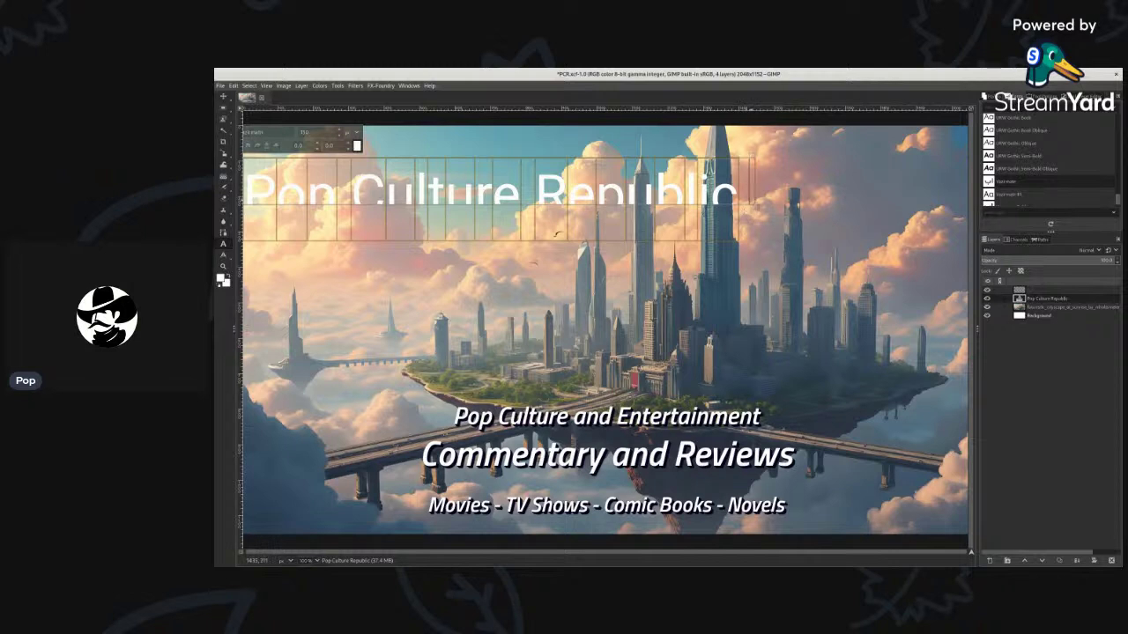
{"action": "left_click_drag", "start_coordinate": [753, 210], "coordinate": [836, 279]}
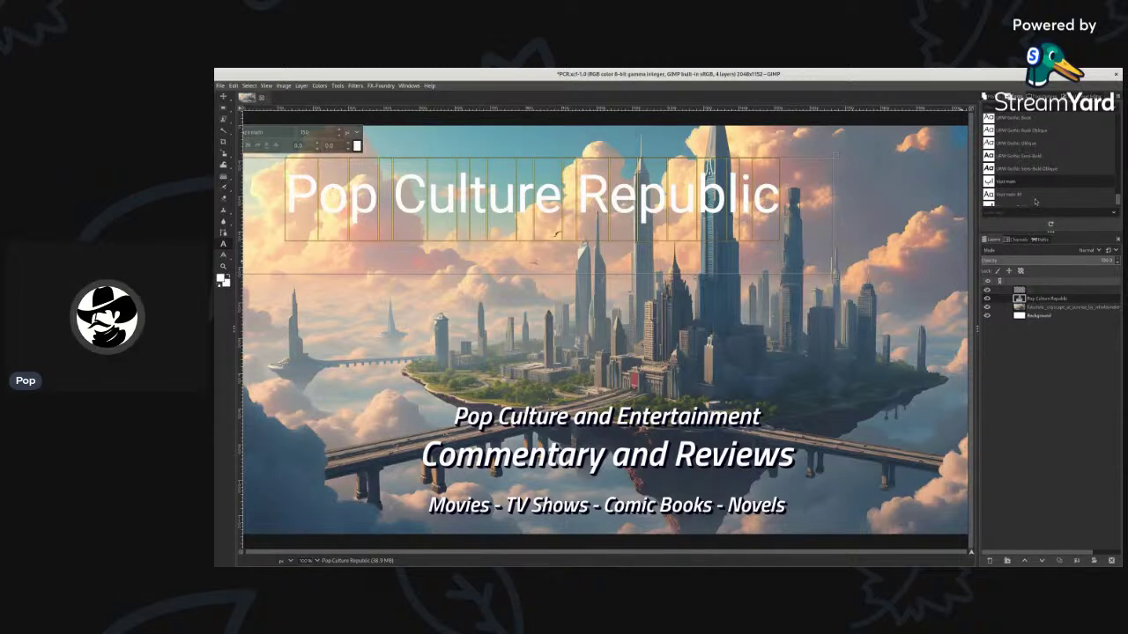
Browse the font list from the Vazirmatn variants back to the Roboto family for an alternative title typeface.
{"action": "scroll", "coordinate": [1033, 198], "scroll_direction": "down", "scroll_amount": 4}
{"action": "scroll", "coordinate": [1033, 199], "scroll_direction": "down", "scroll_amount": 3}
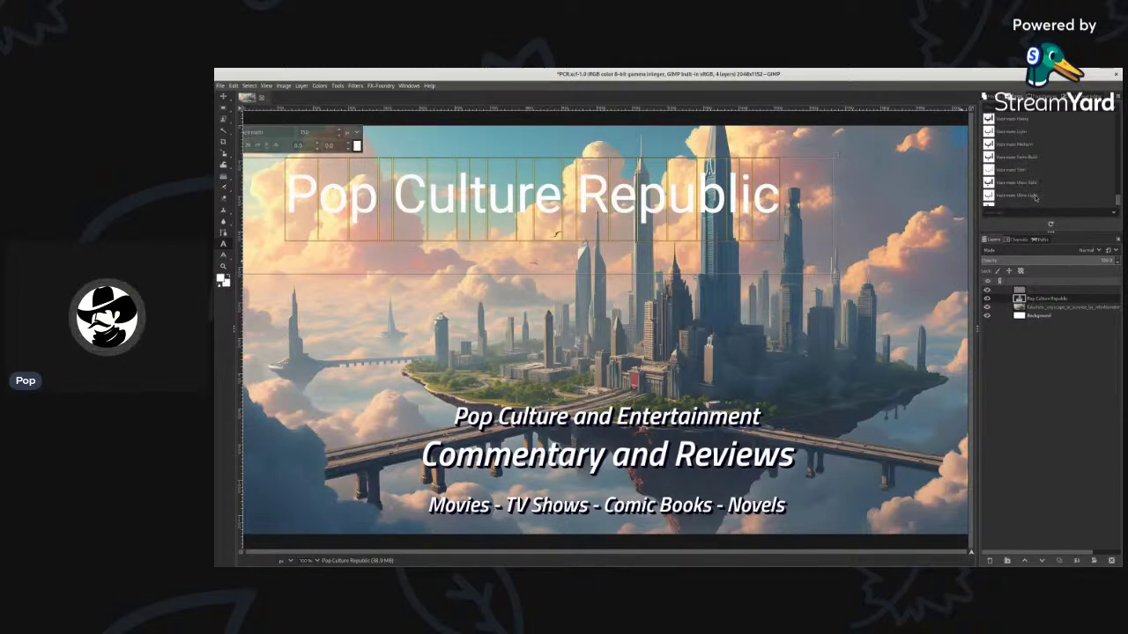
{"action": "scroll", "coordinate": [1036, 198], "scroll_direction": "down", "scroll_amount": 1}
{"action": "scroll", "coordinate": [1038, 189], "scroll_direction": "up", "scroll_amount": 1}
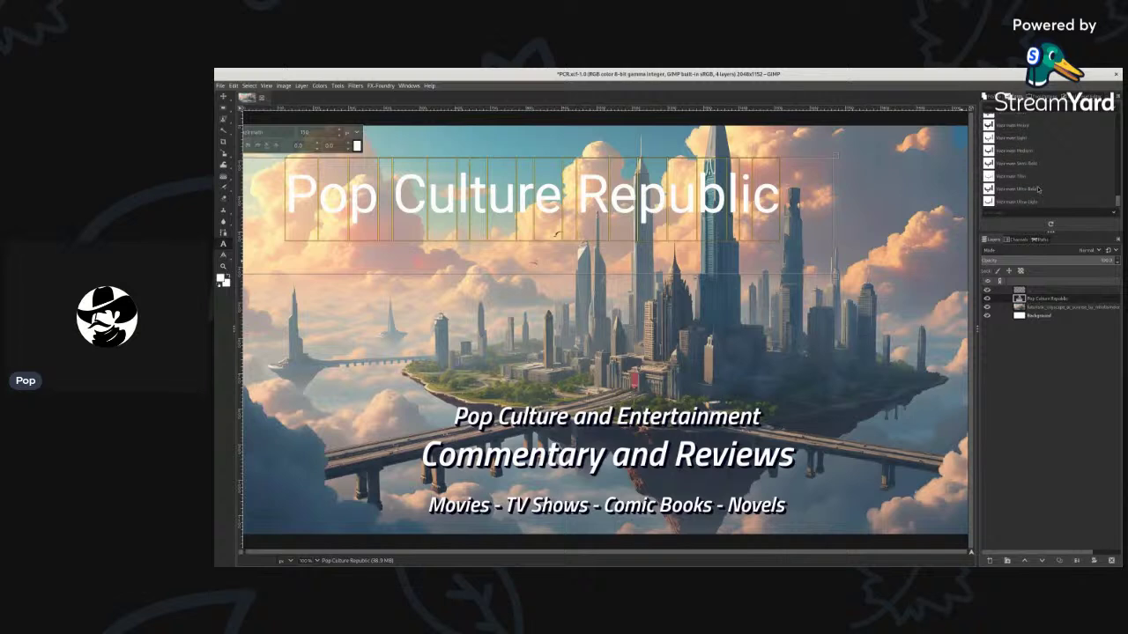
{"action": "scroll", "coordinate": [1038, 189], "scroll_direction": "down", "scroll_amount": 1}
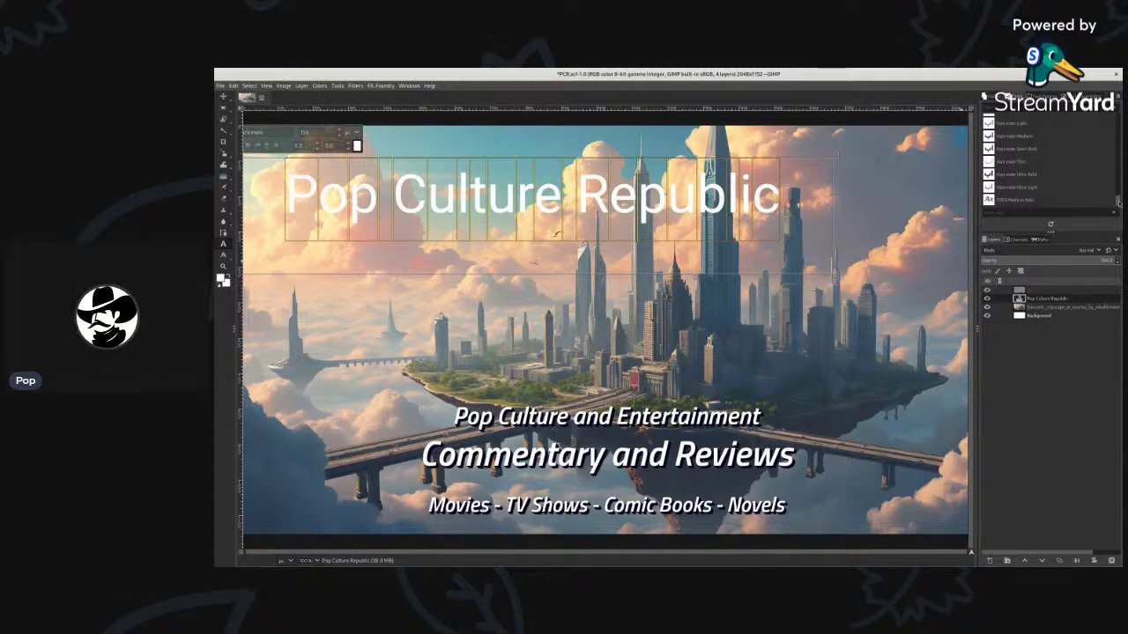
{"action": "scroll", "coordinate": [1037, 190], "scroll_direction": "up", "scroll_amount": 5}
{"action": "scroll", "coordinate": [1013, 160], "scroll_direction": "up", "scroll_amount": 3}
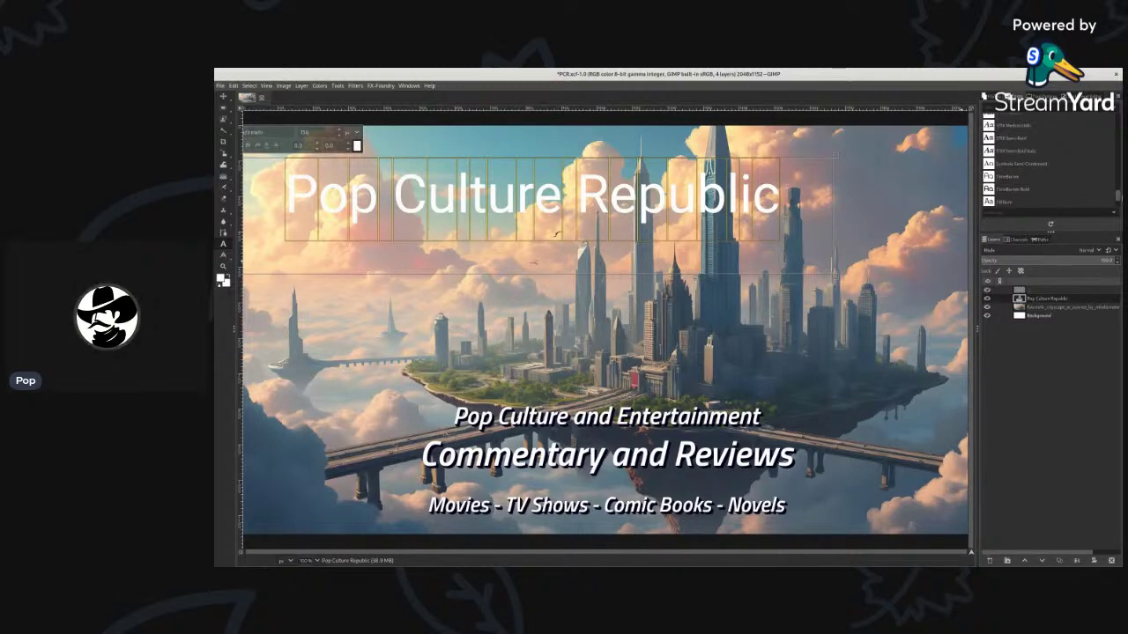
{"action": "scroll", "coordinate": [1013, 161], "scroll_direction": "up", "scroll_amount": 2}
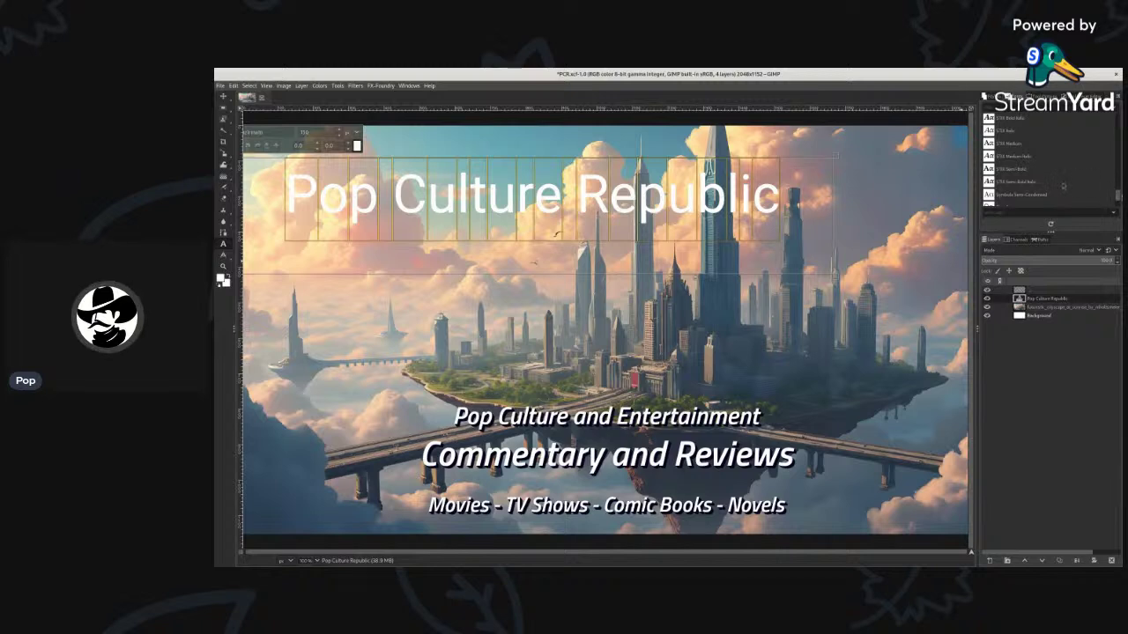
{"action": "scroll", "coordinate": [1054, 183], "scroll_direction": "up", "scroll_amount": 2}
{"action": "scroll", "coordinate": [1055, 183], "scroll_direction": "up", "scroll_amount": 2}
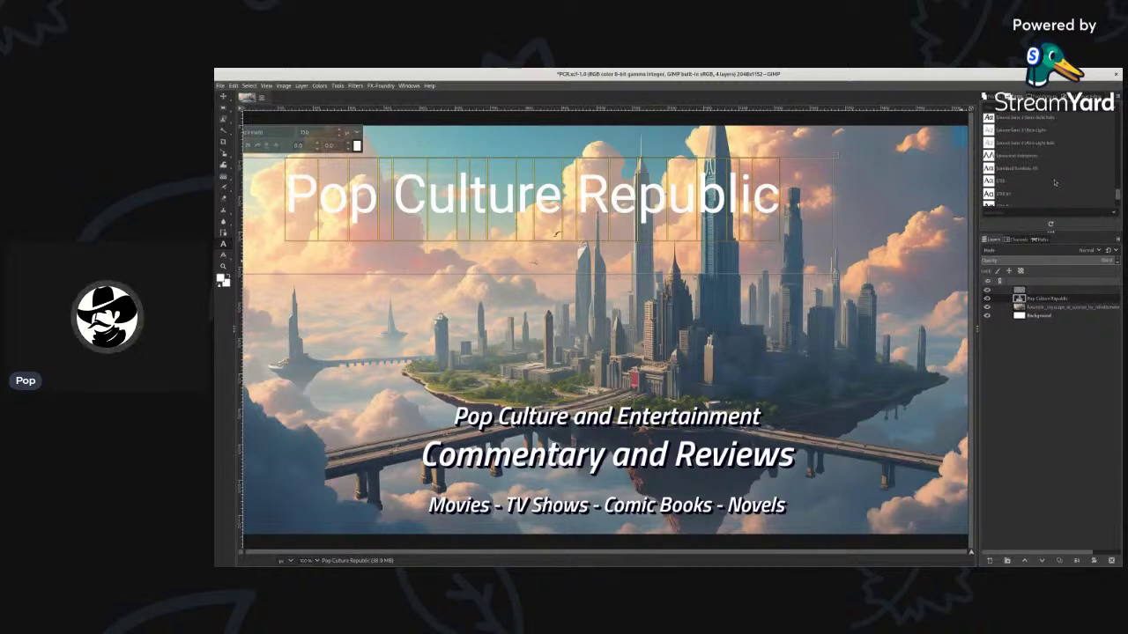
{"action": "scroll", "coordinate": [1055, 183], "scroll_direction": "up", "scroll_amount": 5}
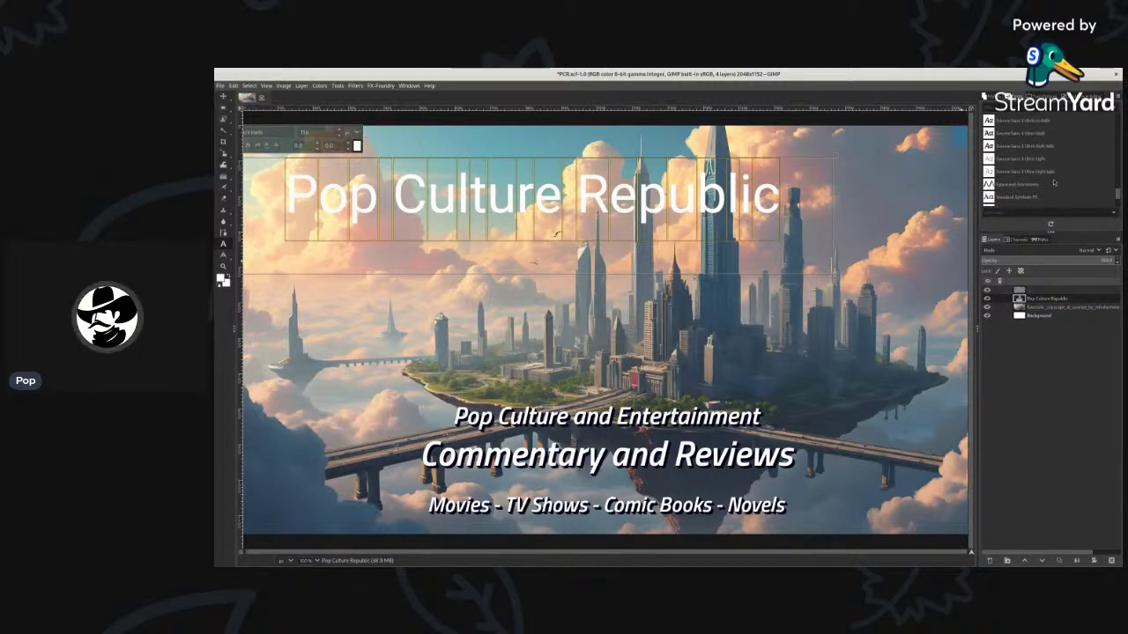
{"action": "scroll", "coordinate": [1053, 182], "scroll_direction": "up", "scroll_amount": 2}
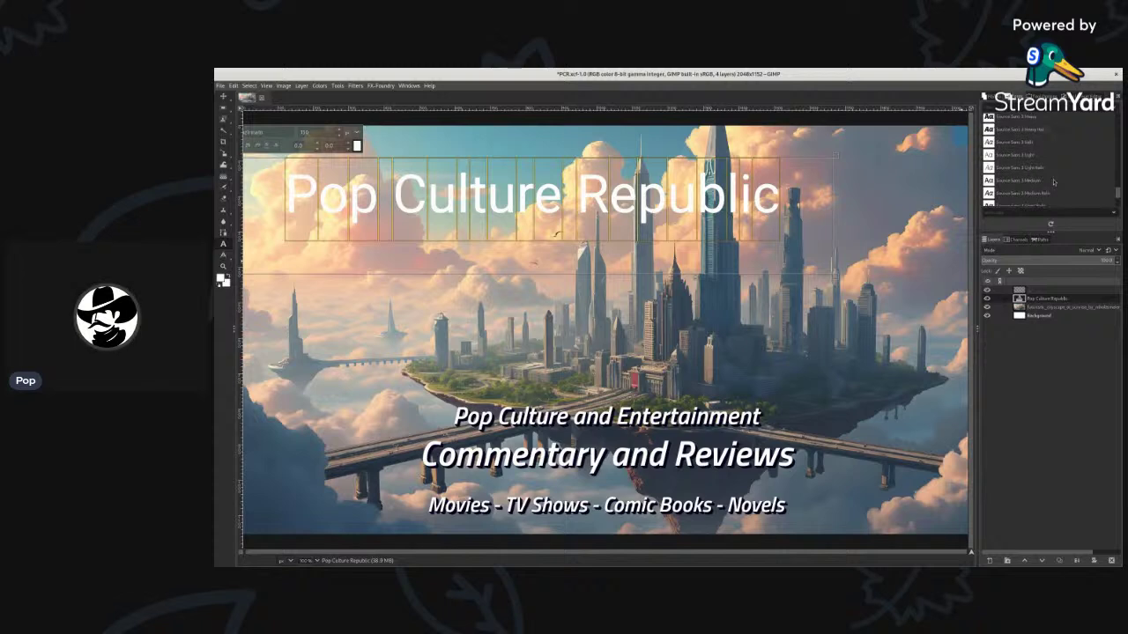
{"action": "scroll", "coordinate": [1054, 182], "scroll_direction": "up", "scroll_amount": 5}
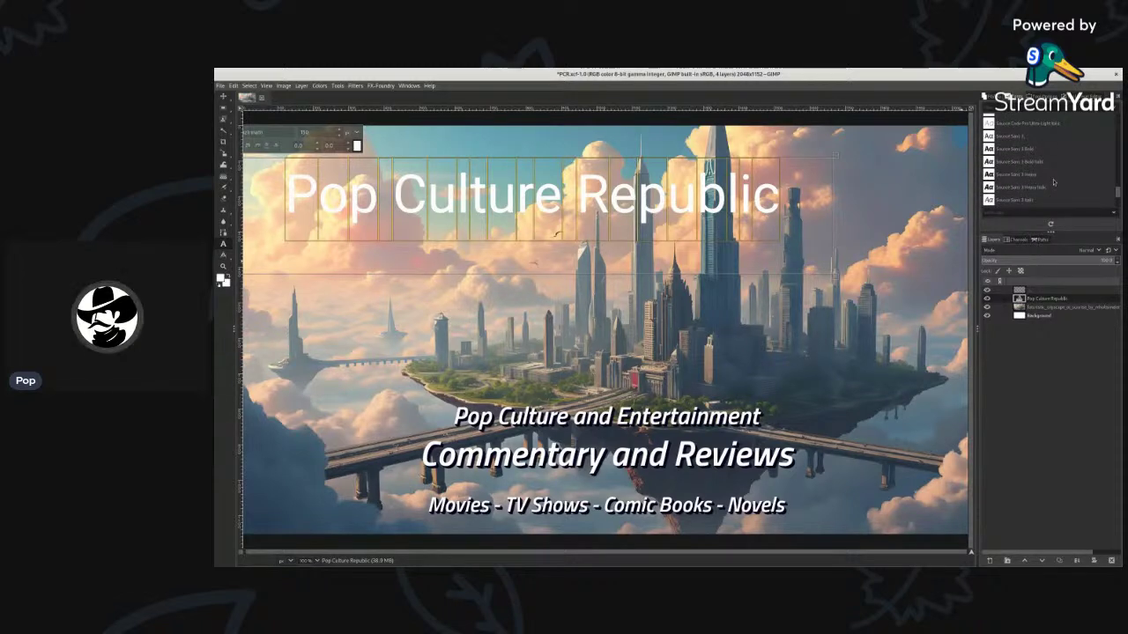
{"action": "scroll", "coordinate": [1054, 182], "scroll_direction": "up", "scroll_amount": 2}
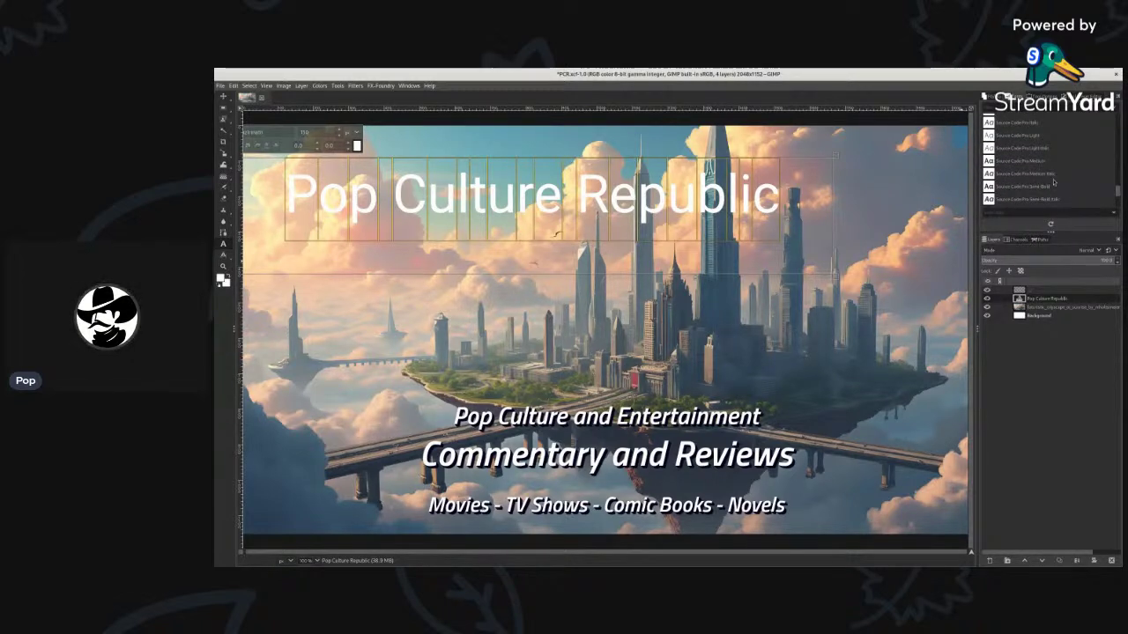
{"action": "scroll", "coordinate": [1054, 182], "scroll_direction": "up", "scroll_amount": 5}
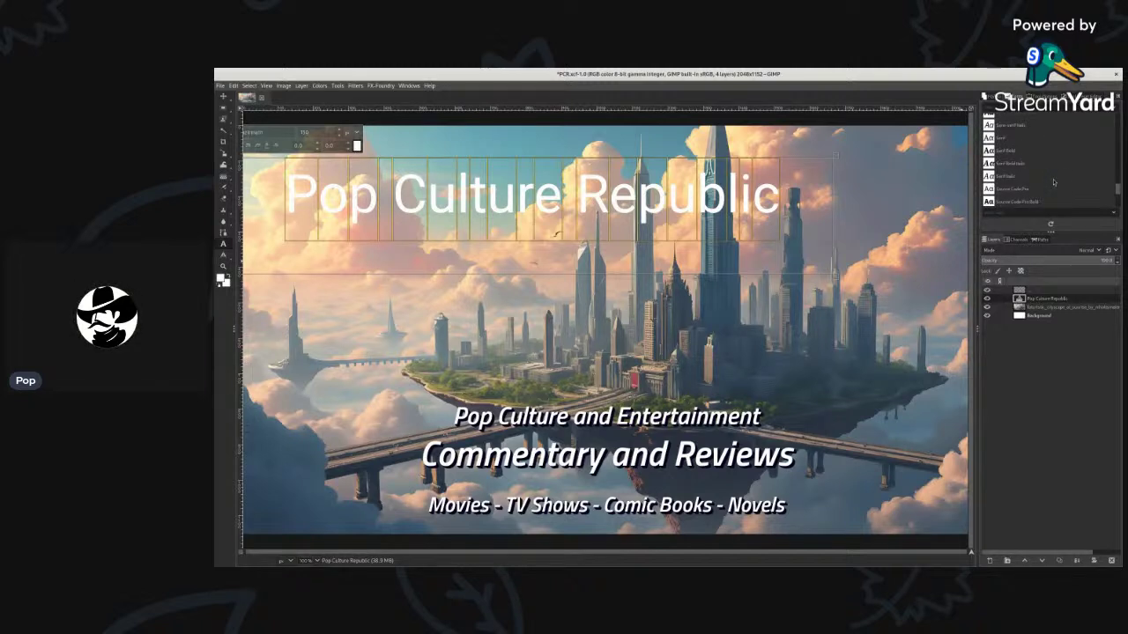
{"action": "scroll", "coordinate": [1053, 182], "scroll_direction": "up", "scroll_amount": 3}
{"action": "scroll", "coordinate": [1053, 182], "scroll_direction": "up", "scroll_amount": 2}
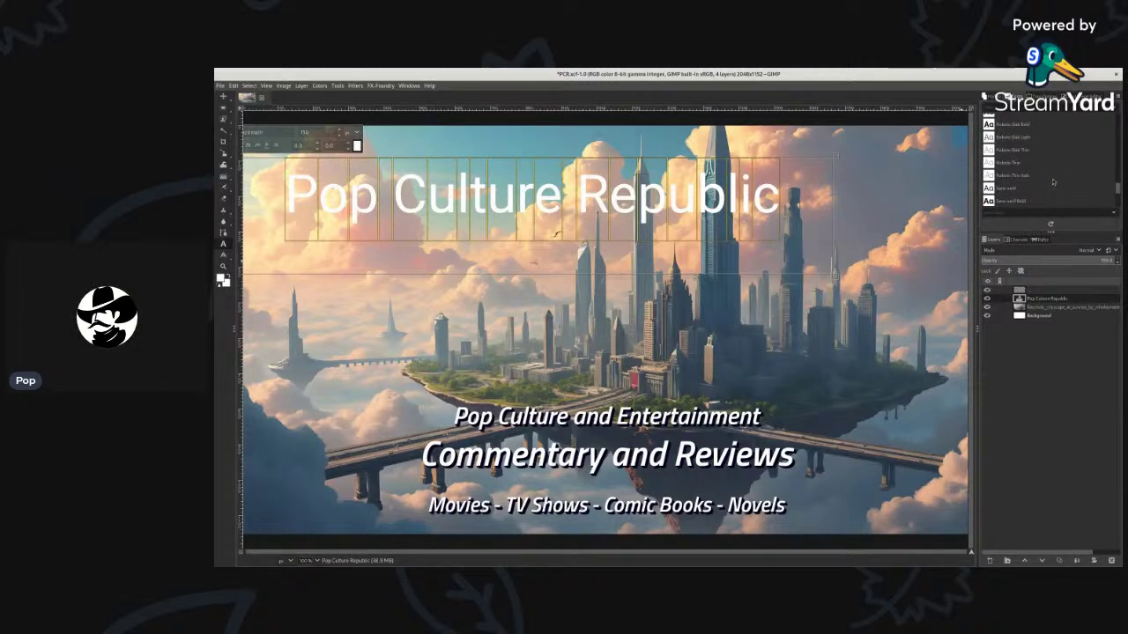
{"action": "scroll", "coordinate": [1053, 182], "scroll_direction": "up", "scroll_amount": 3}
{"action": "scroll", "coordinate": [1052, 183], "scroll_direction": "up", "scroll_amount": 2}
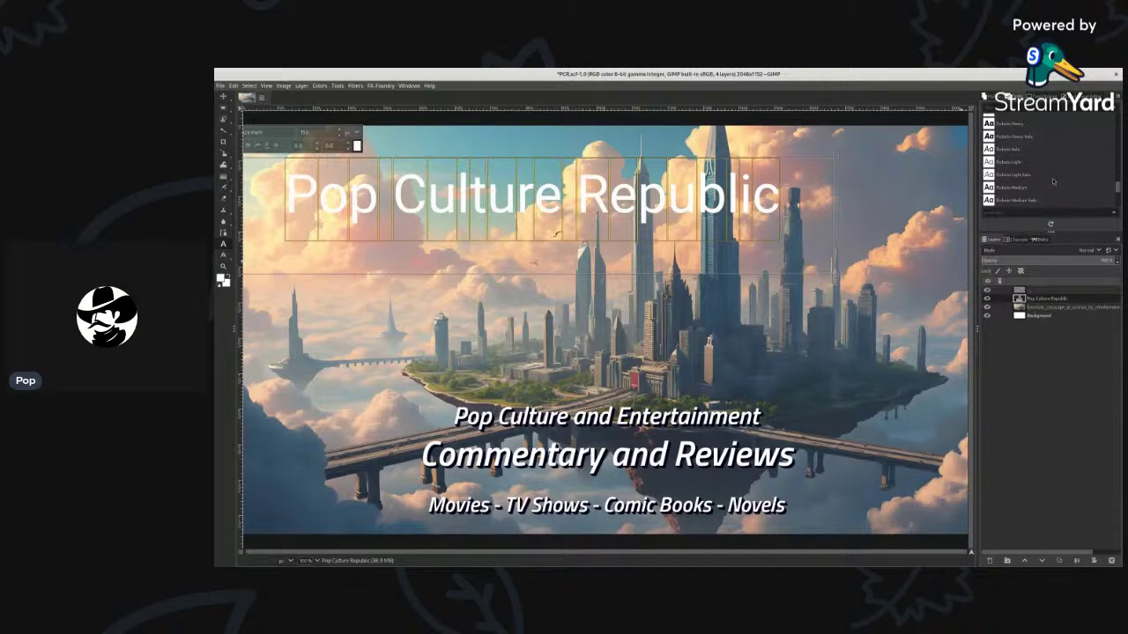
{"action": "scroll", "coordinate": [1053, 182], "scroll_direction": "up", "scroll_amount": 2}
{"action": "scroll", "coordinate": [1053, 183], "scroll_direction": "up", "scroll_amount": 2}
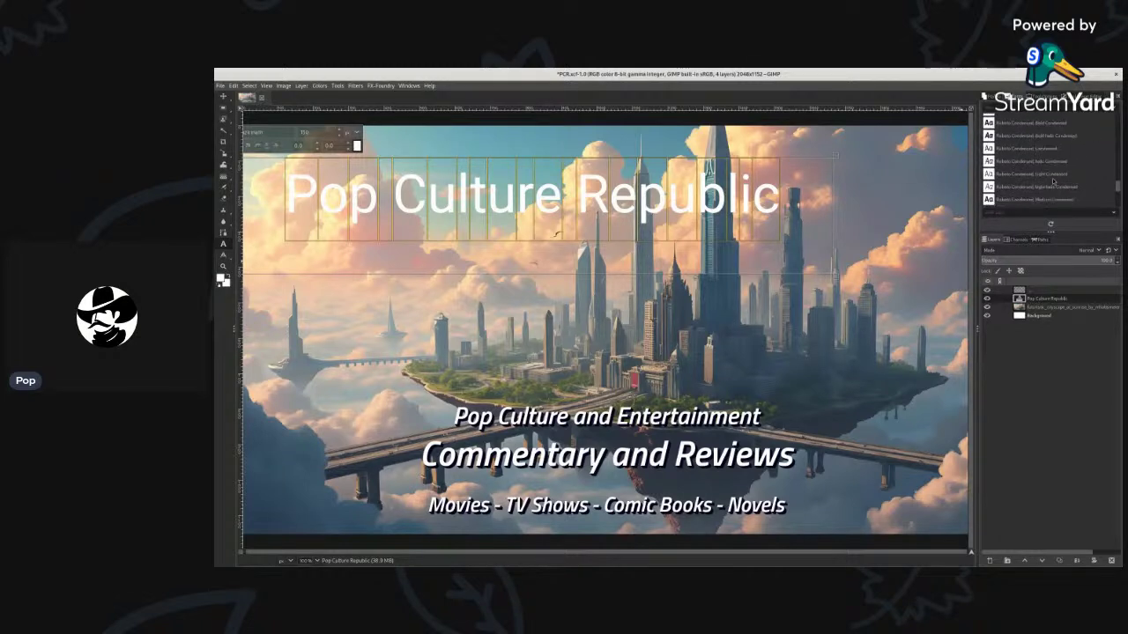
{"action": "scroll", "coordinate": [1053, 183], "scroll_direction": "up", "scroll_amount": 2}
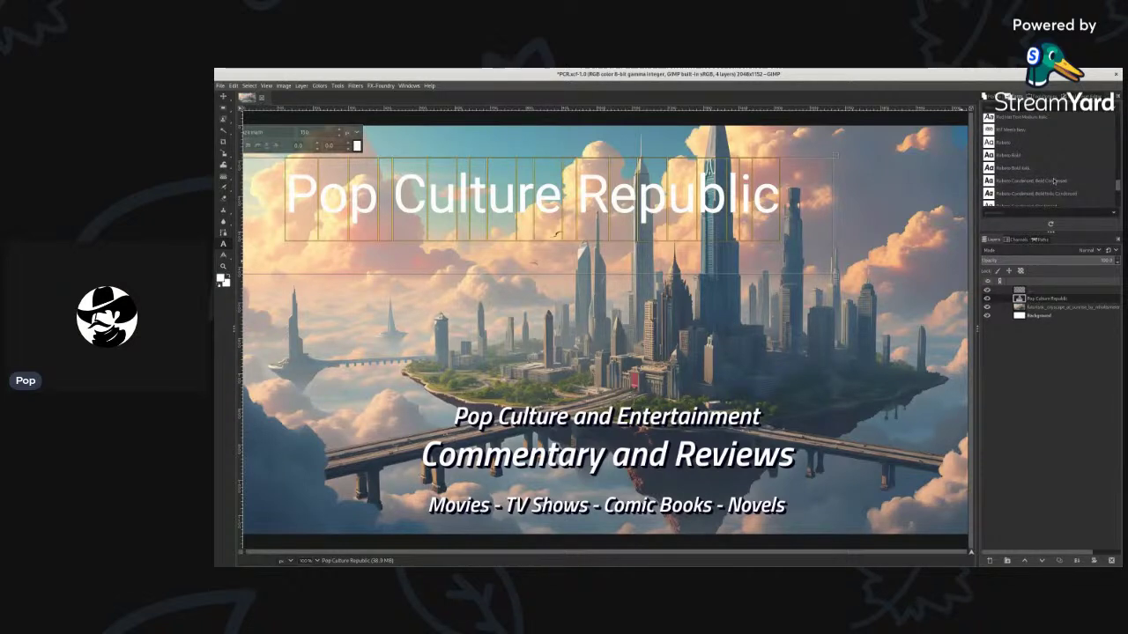
Try RIT Meera New and Roboto Bold Italic on the title, and set its font to Red Hat Text Medium Italic.
{"action": "left_click", "coordinate": [1010, 143]}
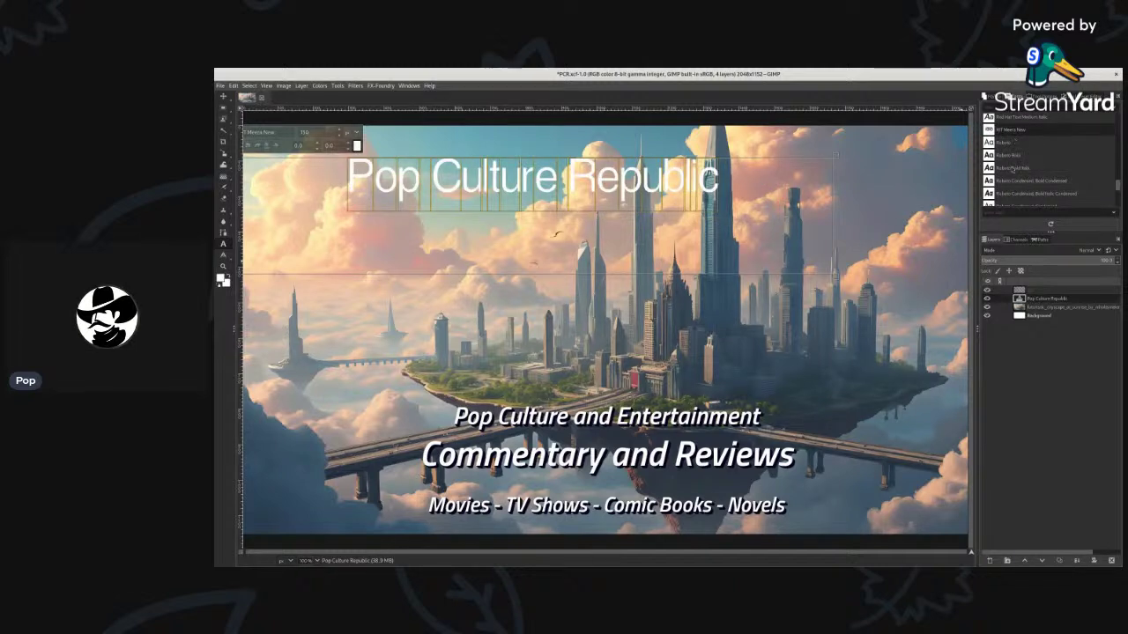
{"action": "left_click", "coordinate": [1012, 169]}
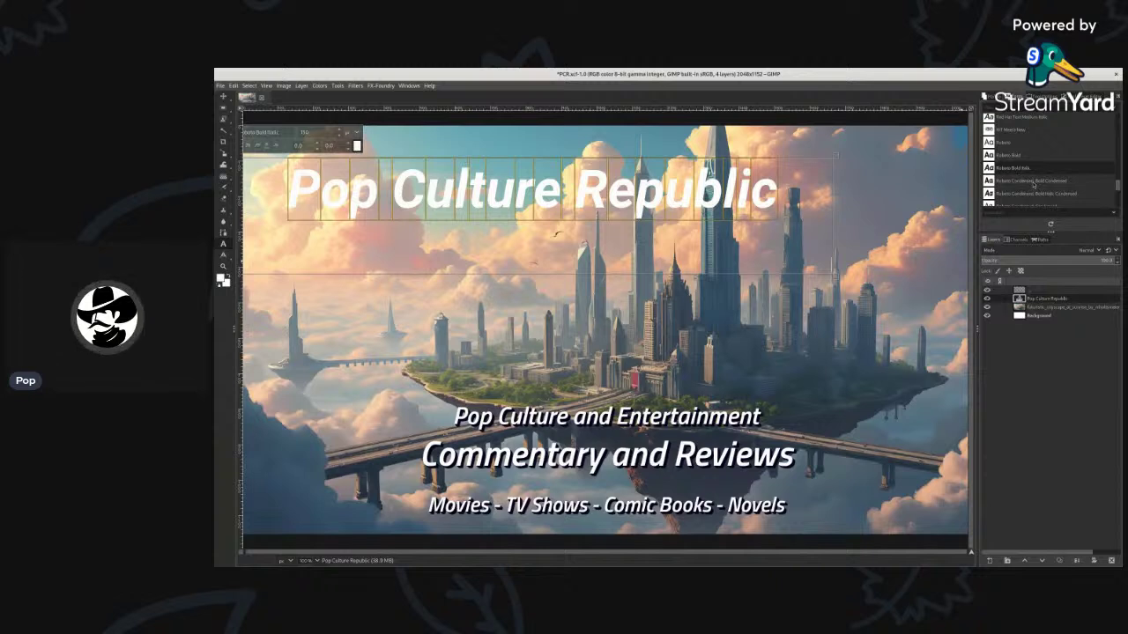
{"action": "scroll", "coordinate": [1026, 180], "scroll_direction": "up", "scroll_amount": 1}
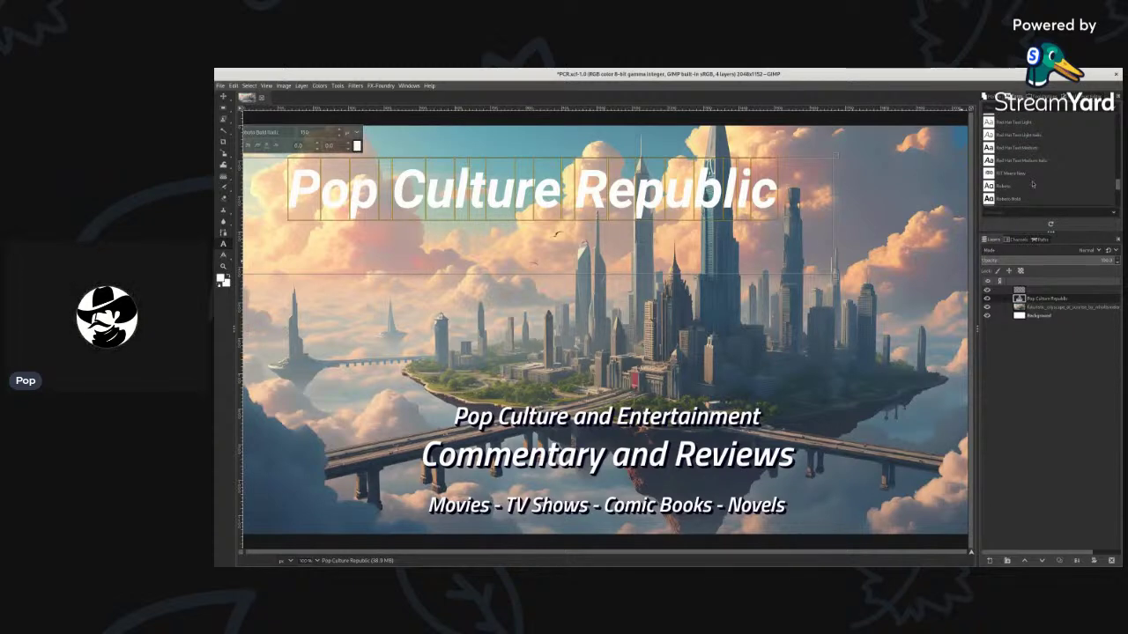
{"action": "left_click", "coordinate": [1018, 162]}
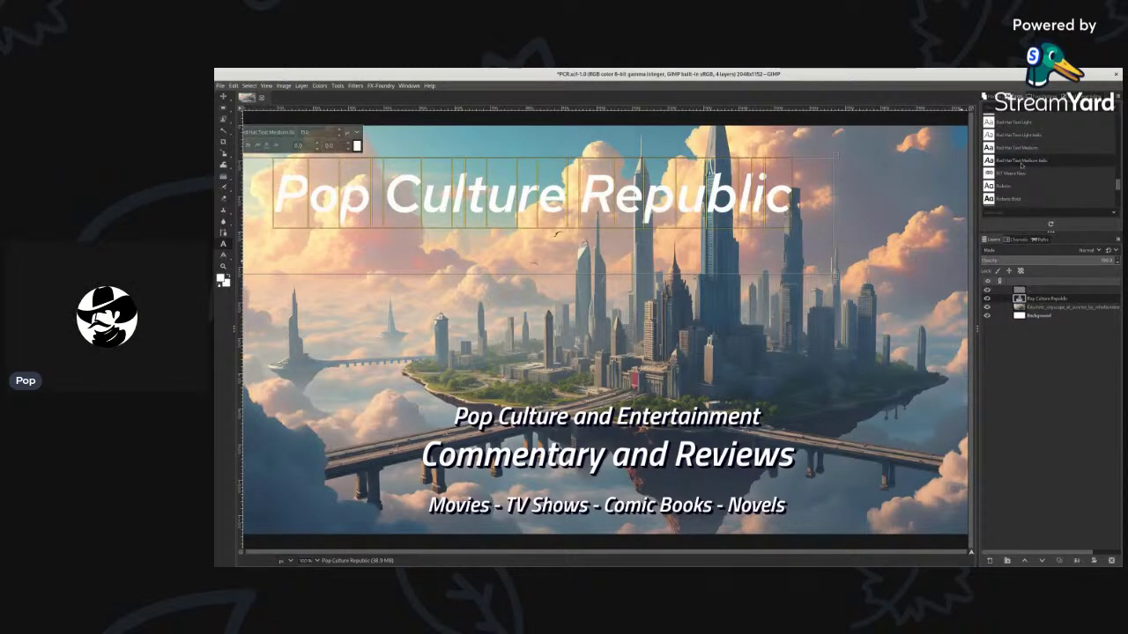
Try the Overpass Bold Italic and Overpass Bold fonts on the Pop Culture Republic title.
{"action": "scroll", "coordinate": [1021, 165], "scroll_direction": "up", "scroll_amount": 3}
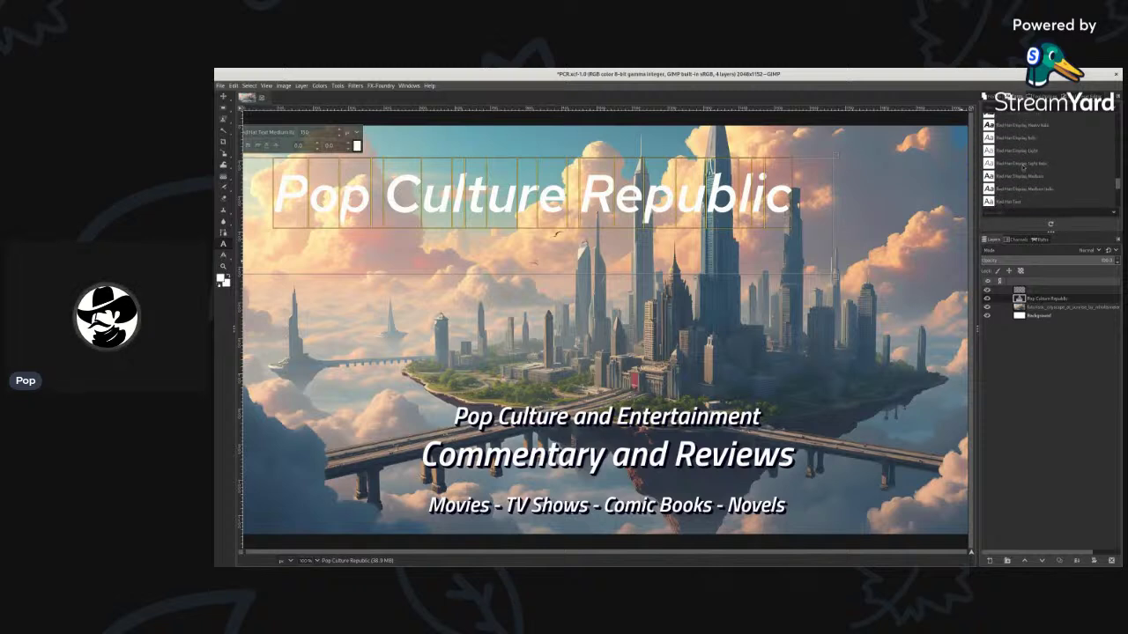
{"action": "scroll", "coordinate": [1022, 166], "scroll_direction": "up", "scroll_amount": 5}
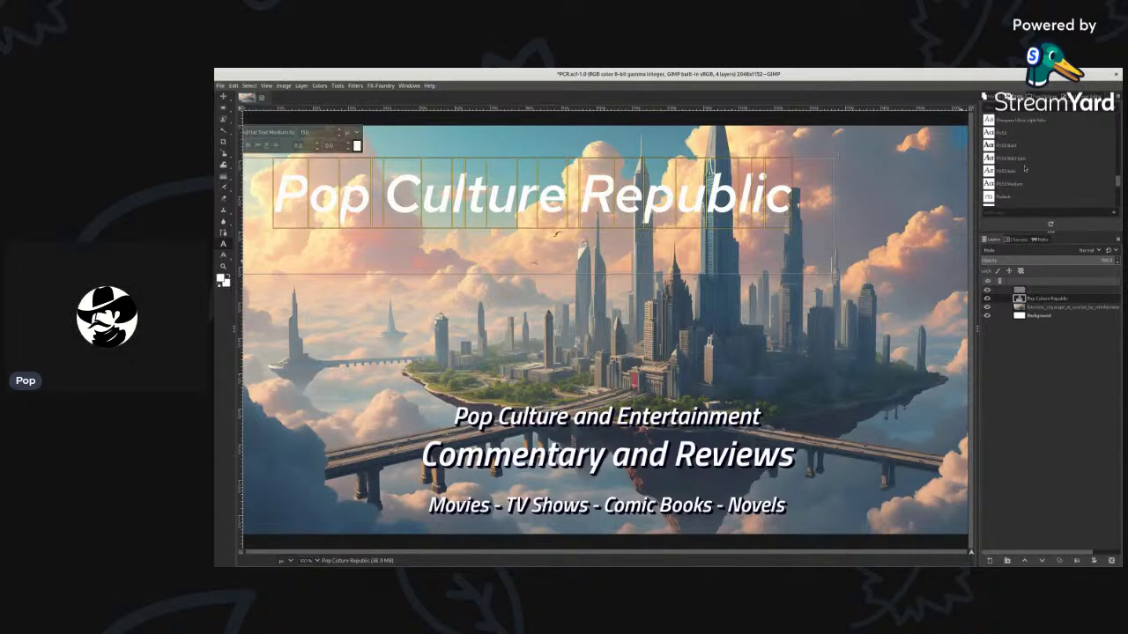
{"action": "scroll", "coordinate": [1024, 167], "scroll_direction": "up", "scroll_amount": 3}
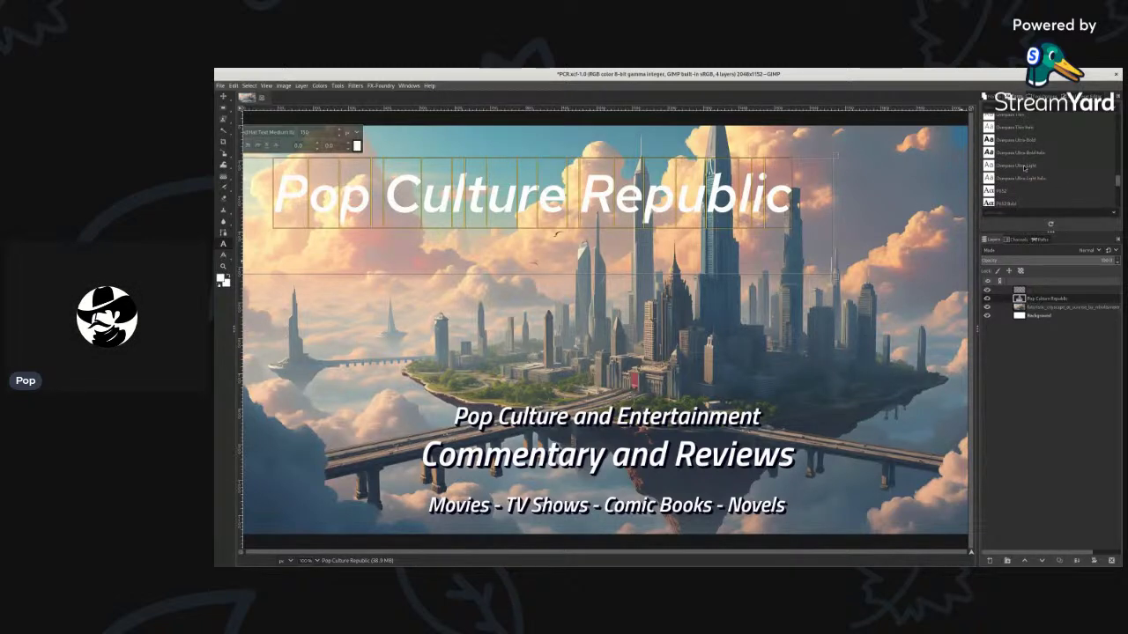
{"action": "scroll", "coordinate": [1023, 168], "scroll_direction": "up", "scroll_amount": 3}
{"action": "scroll", "coordinate": [1024, 168], "scroll_direction": "up", "scroll_amount": 2}
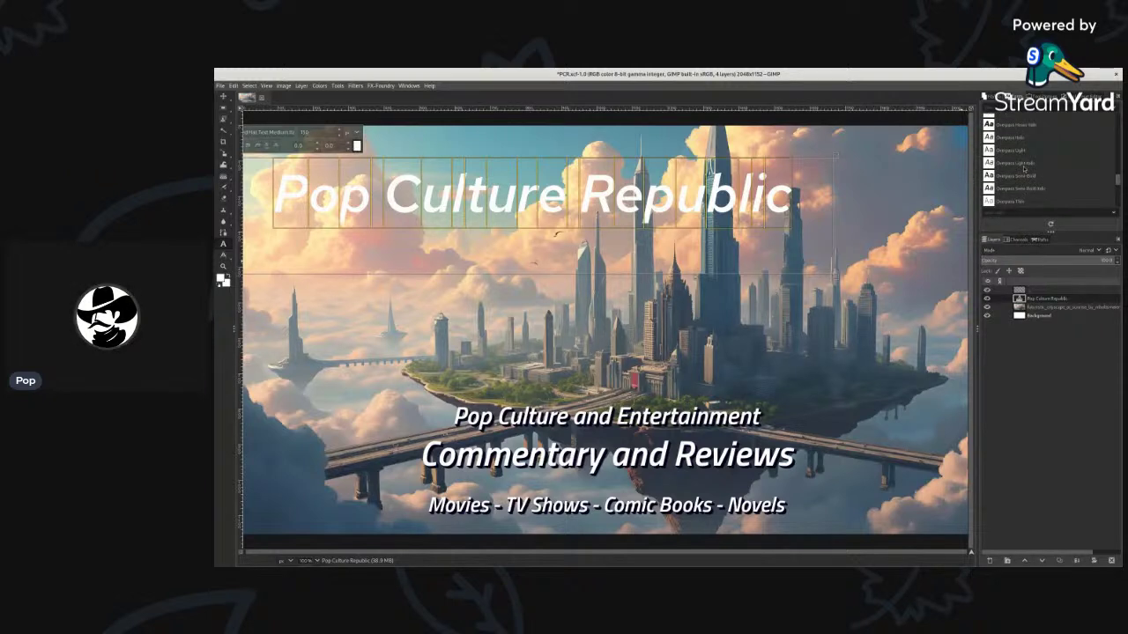
{"action": "scroll", "coordinate": [1023, 168], "scroll_direction": "up", "scroll_amount": 2}
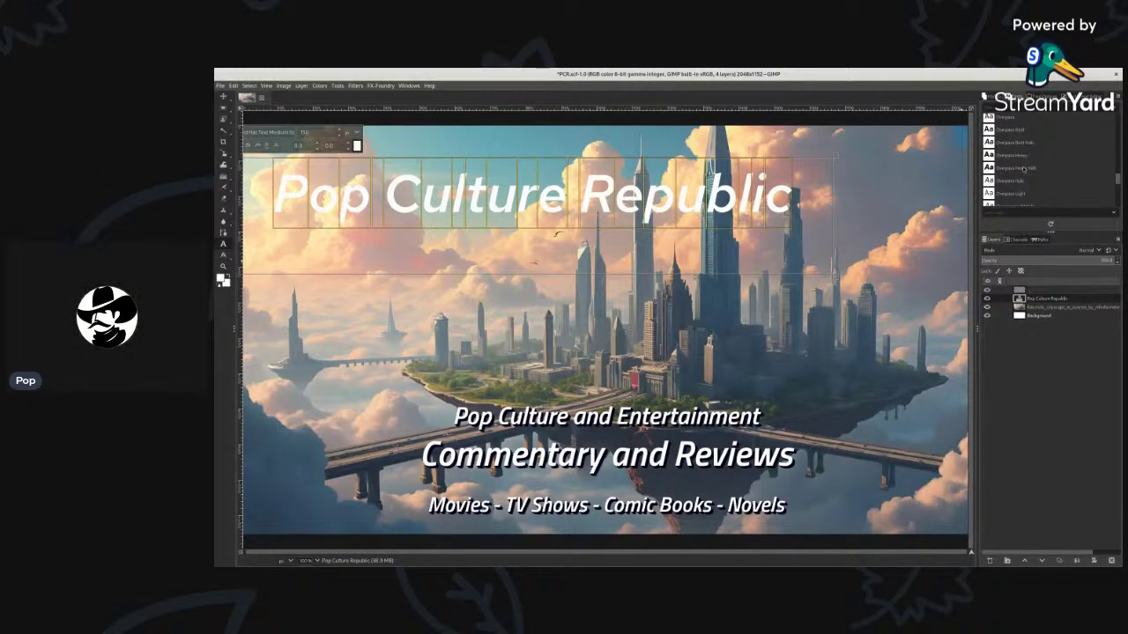
{"action": "left_click", "coordinate": [1015, 154]}
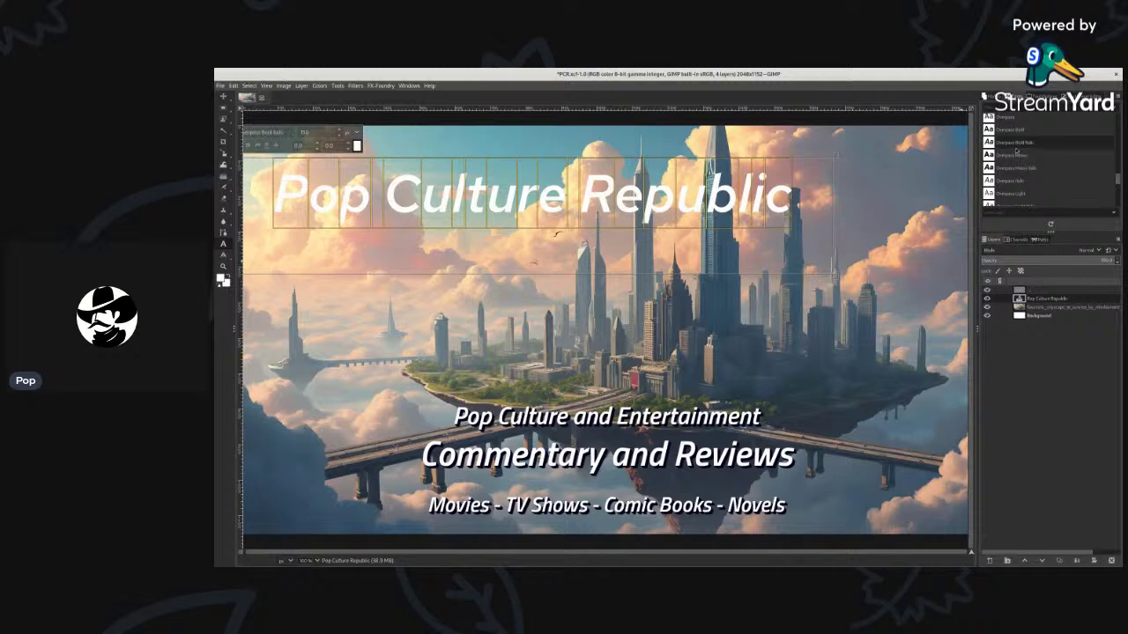
{"action": "left_click", "coordinate": [1013, 129]}
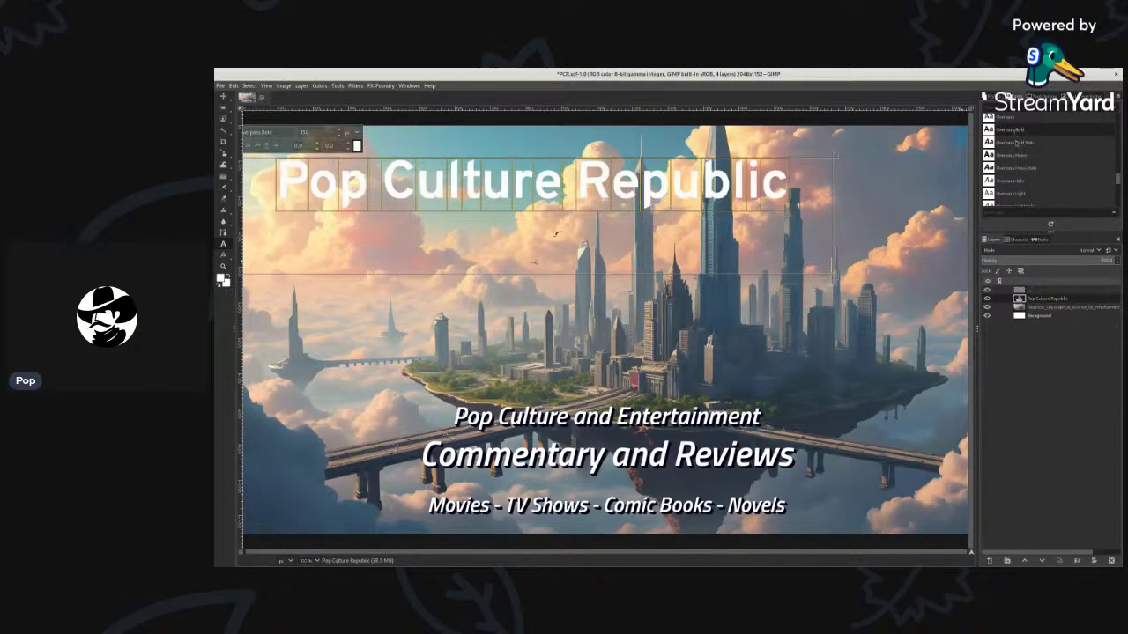
Try the Noto Sans Thai #1 font on the Pop Culture Republic title.
{"action": "scroll", "coordinate": [1016, 141], "scroll_direction": "up", "scroll_amount": 3}
{"action": "scroll", "coordinate": [1016, 147], "scroll_direction": "up", "scroll_amount": 3}
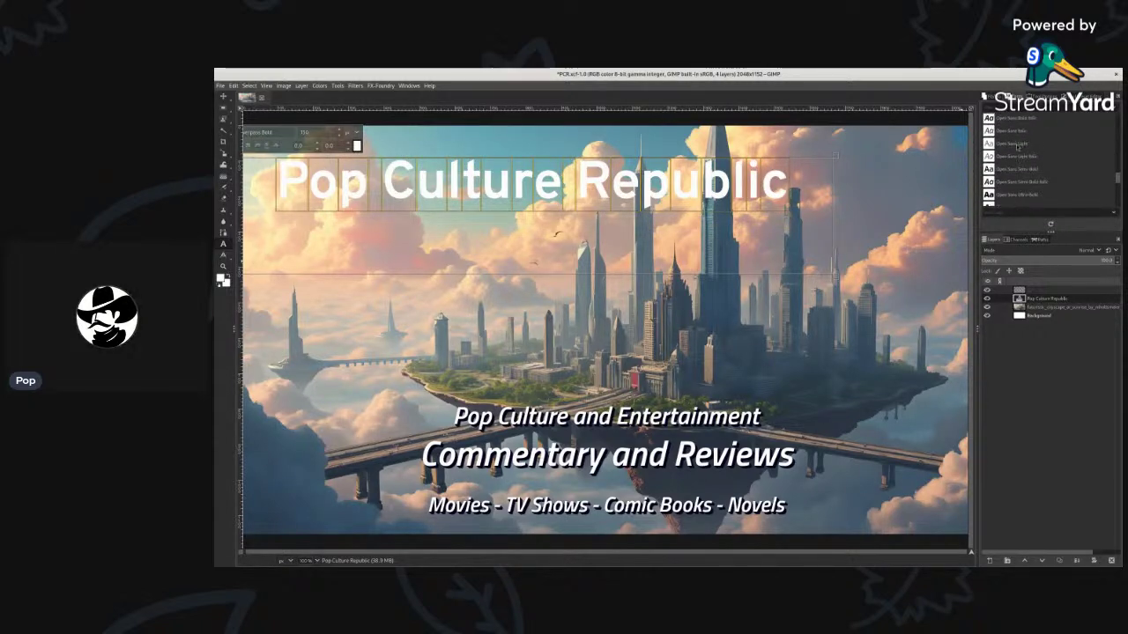
{"action": "scroll", "coordinate": [1017, 147], "scroll_direction": "up", "scroll_amount": 3}
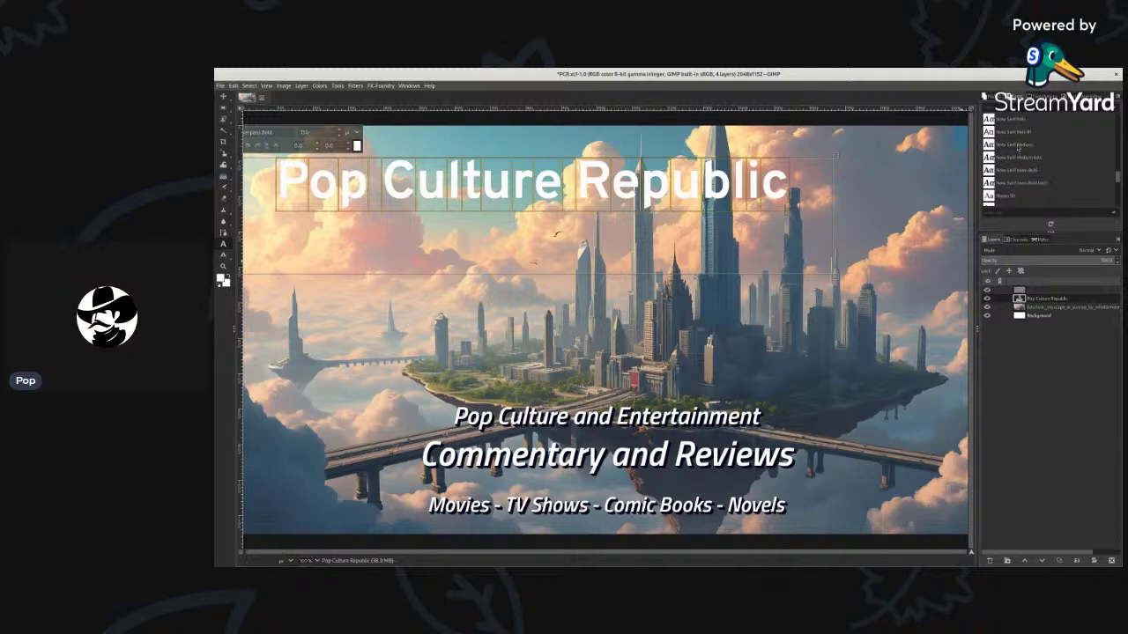
{"action": "scroll", "coordinate": [1018, 148], "scroll_direction": "up", "scroll_amount": 5}
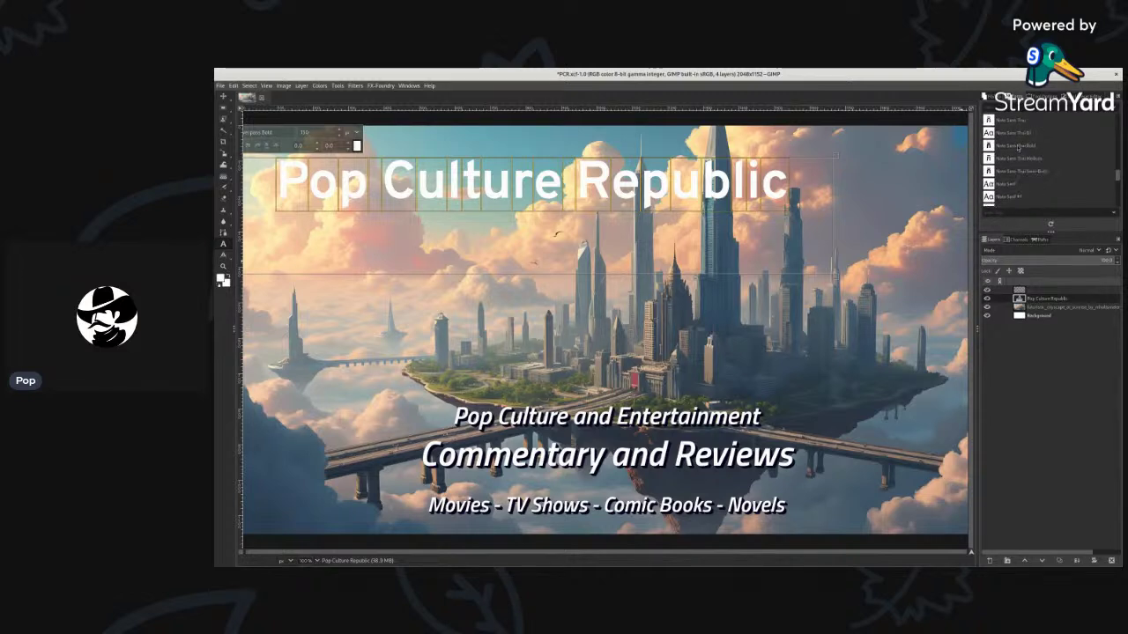
{"action": "left_click", "coordinate": [1015, 134]}
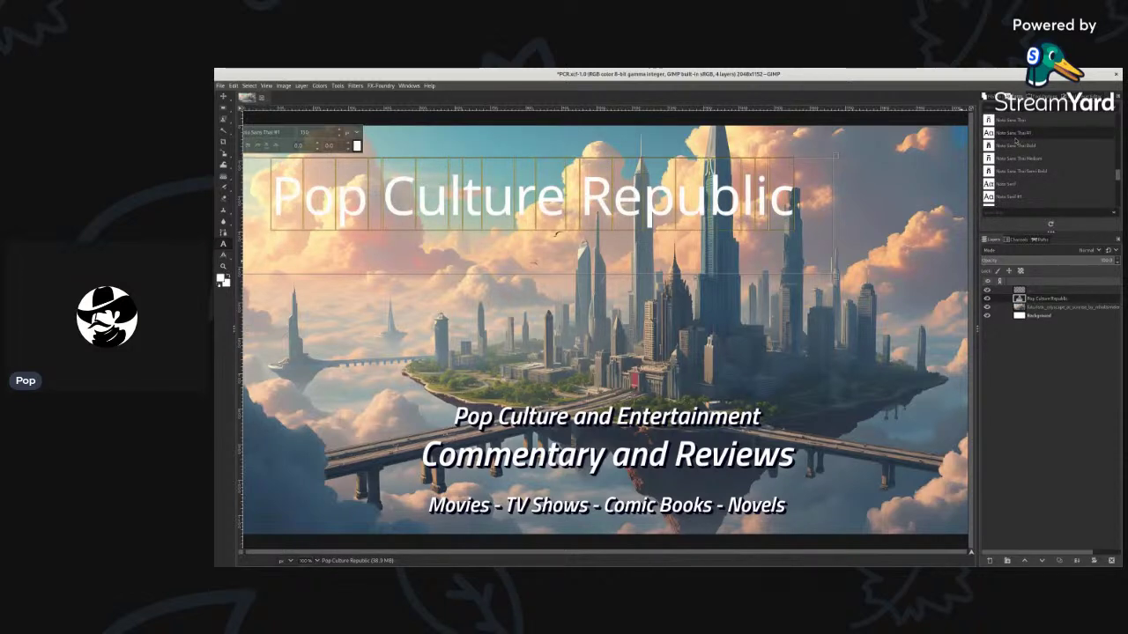
Try Noto Serif, Noto Serif Bold Italic and Noto Serif Medium Italic on the title text.
{"action": "left_click", "coordinate": [1022, 182]}
{"action": "scroll", "coordinate": [1018, 187], "scroll_direction": "down", "scroll_amount": 2}
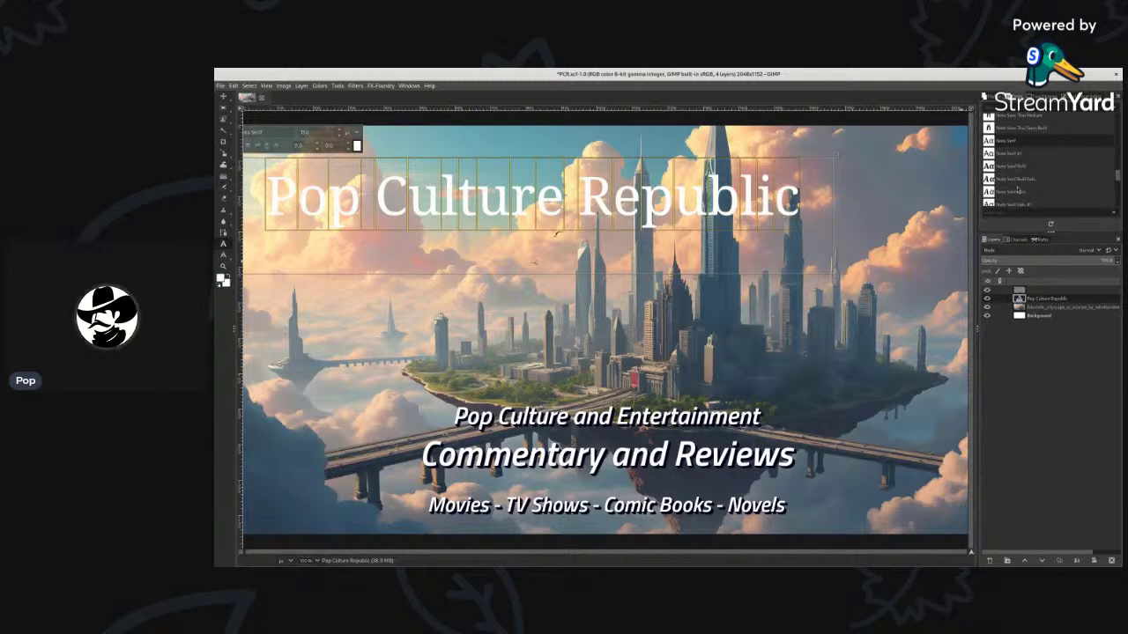
{"action": "left_click", "coordinate": [1018, 180]}
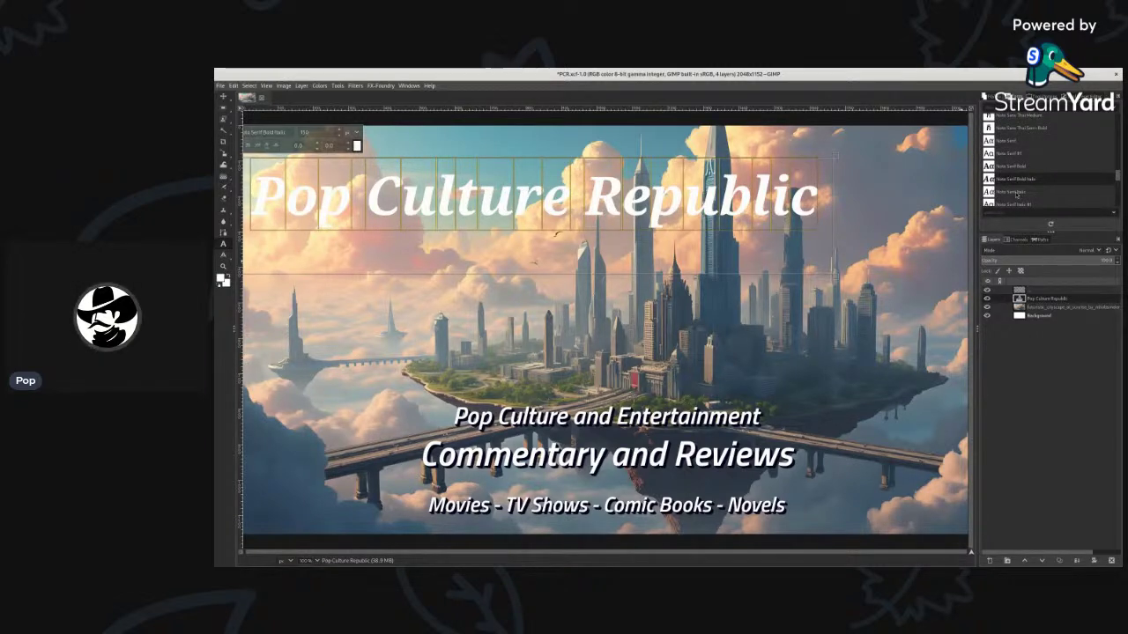
{"action": "scroll", "coordinate": [1016, 192], "scroll_direction": "down", "scroll_amount": 1}
{"action": "left_click", "coordinate": [1017, 188]}
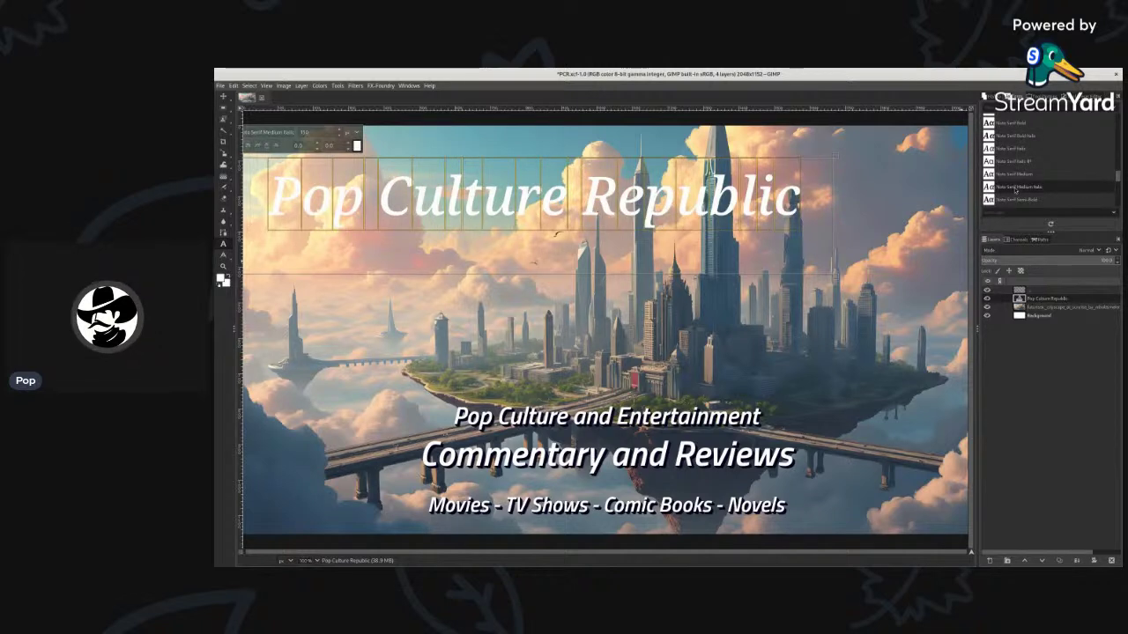
Browse the font list through the Noto Sans variants back to the Nimbus families for another title typeface.
{"action": "scroll", "coordinate": [1016, 190], "scroll_direction": "down", "scroll_amount": 1}
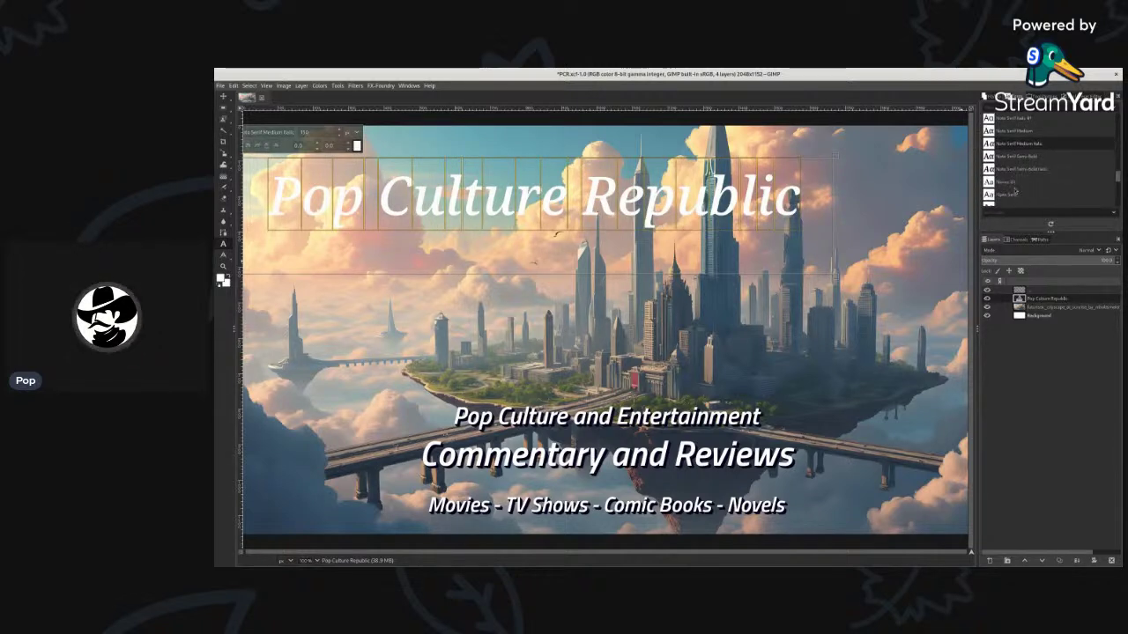
{"action": "scroll", "coordinate": [1015, 190], "scroll_direction": "down", "scroll_amount": 5}
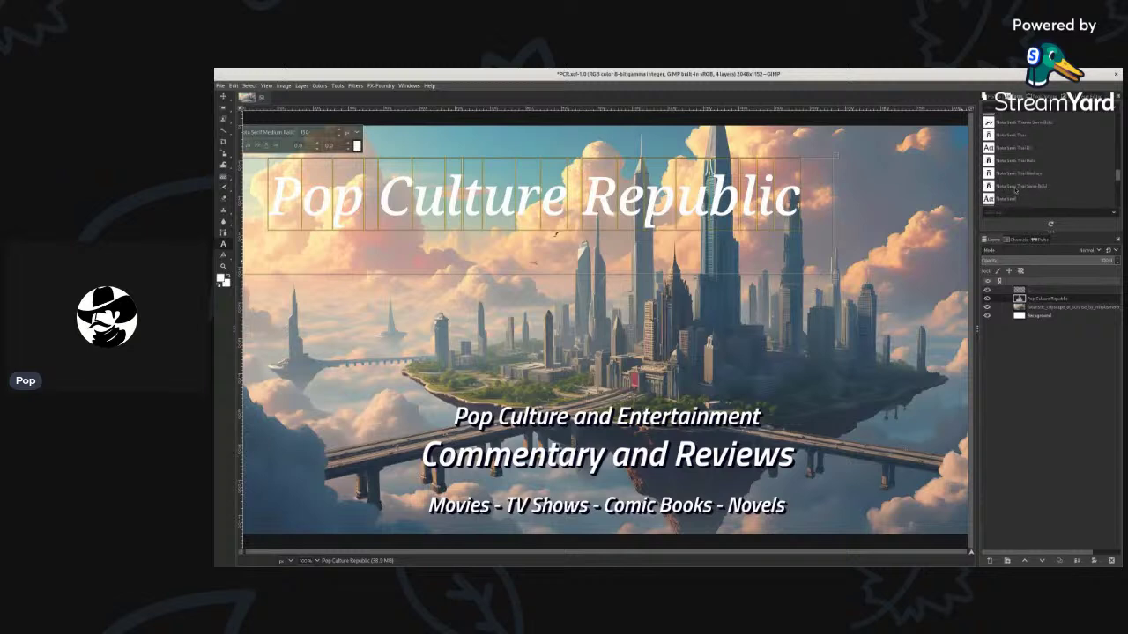
{"action": "scroll", "coordinate": [1015, 190], "scroll_direction": "down", "scroll_amount": 8}
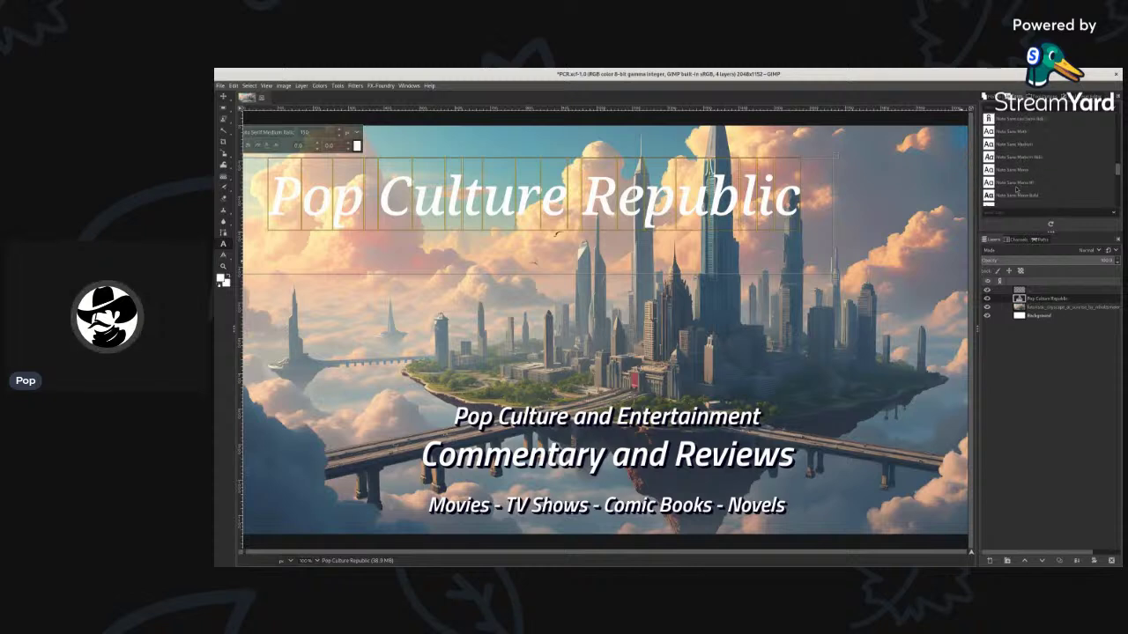
{"action": "scroll", "coordinate": [1017, 189], "scroll_direction": "up", "scroll_amount": 15}
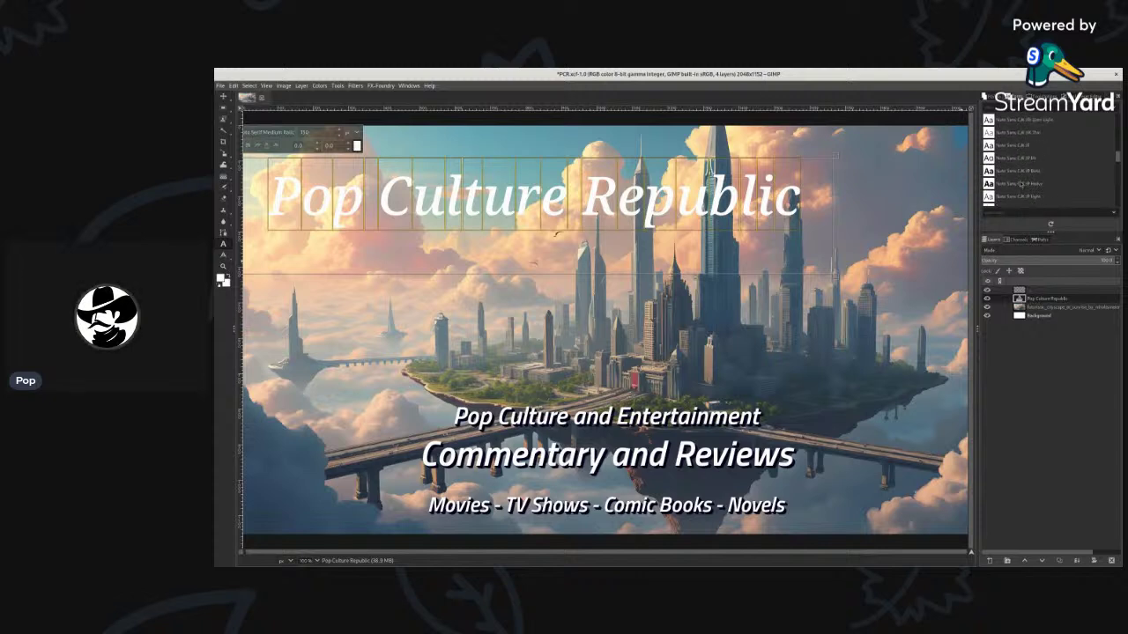
{"action": "scroll", "coordinate": [1020, 184], "scroll_direction": "up", "scroll_amount": 2}
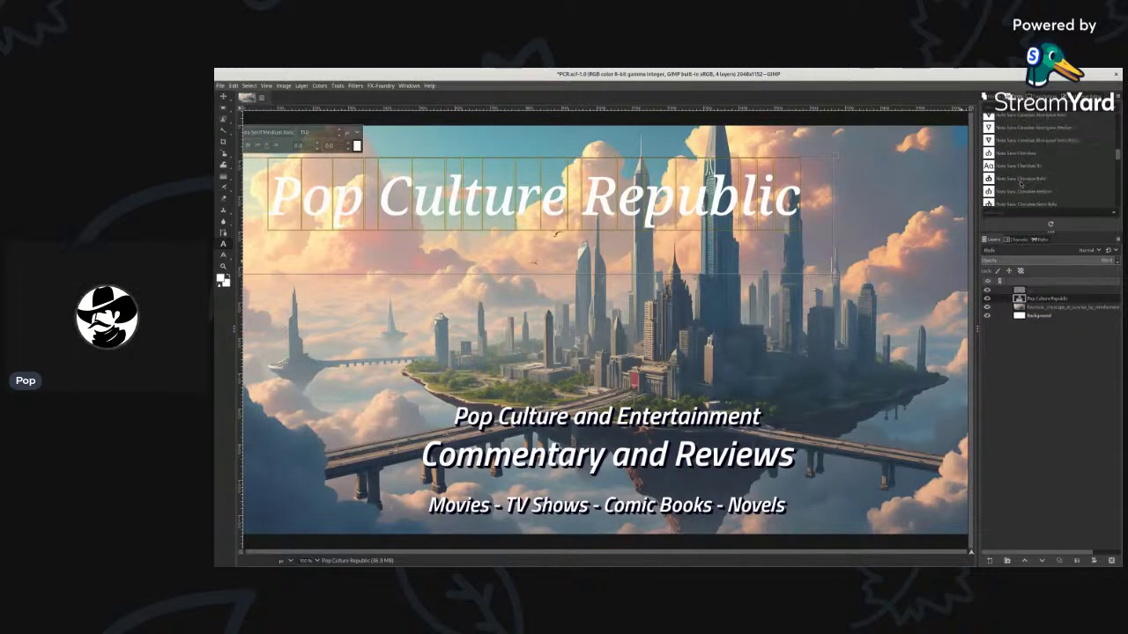
{"action": "scroll", "coordinate": [1020, 183], "scroll_direction": "up", "scroll_amount": 2}
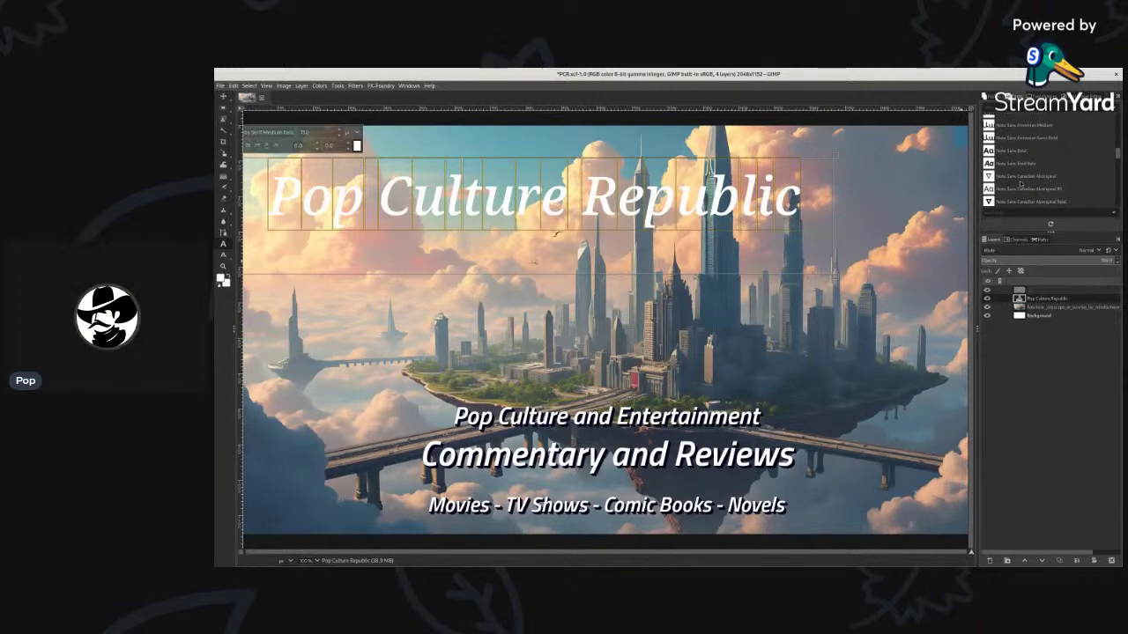
{"action": "scroll", "coordinate": [1021, 183], "scroll_direction": "up", "scroll_amount": 1}
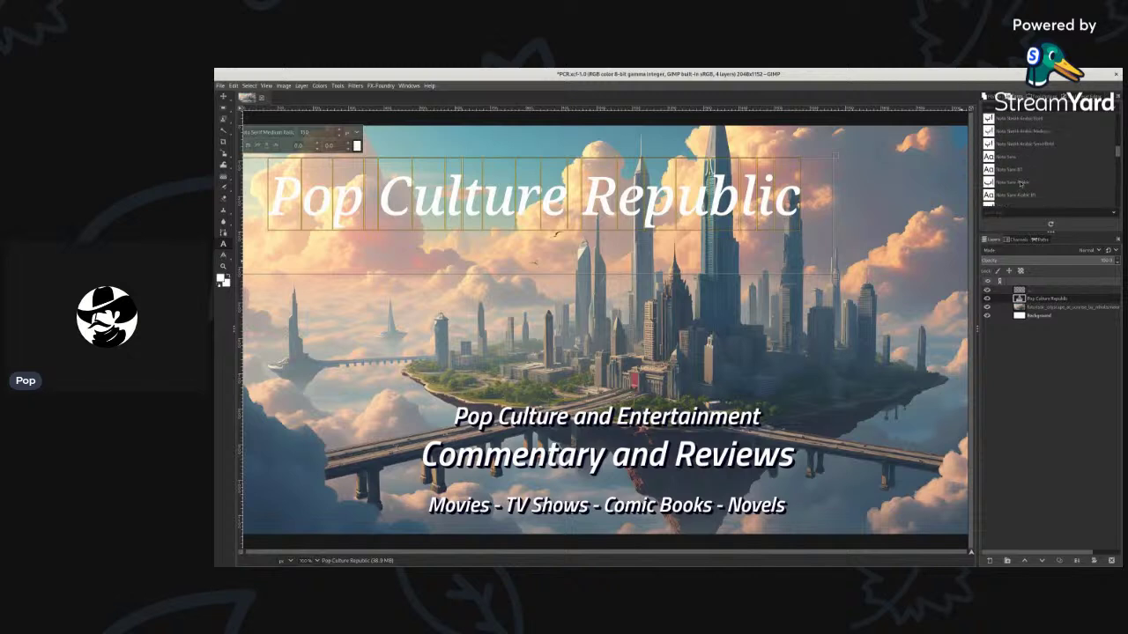
{"action": "scroll", "coordinate": [1020, 184], "scroll_direction": "up", "scroll_amount": 5}
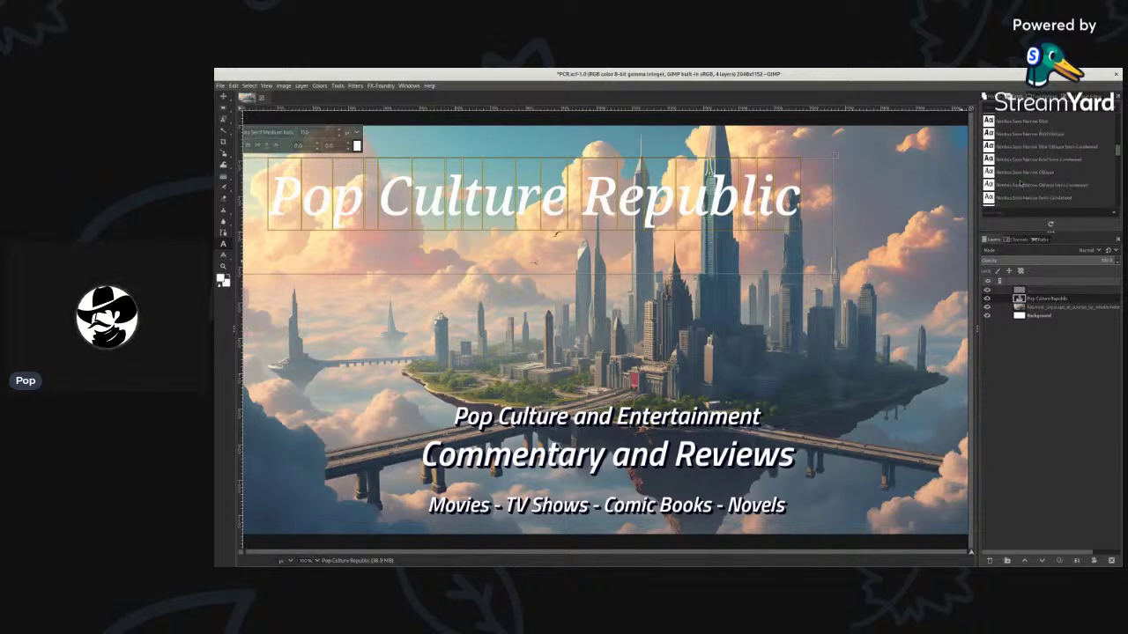
{"action": "scroll", "coordinate": [1021, 183], "scroll_direction": "up", "scroll_amount": 2}
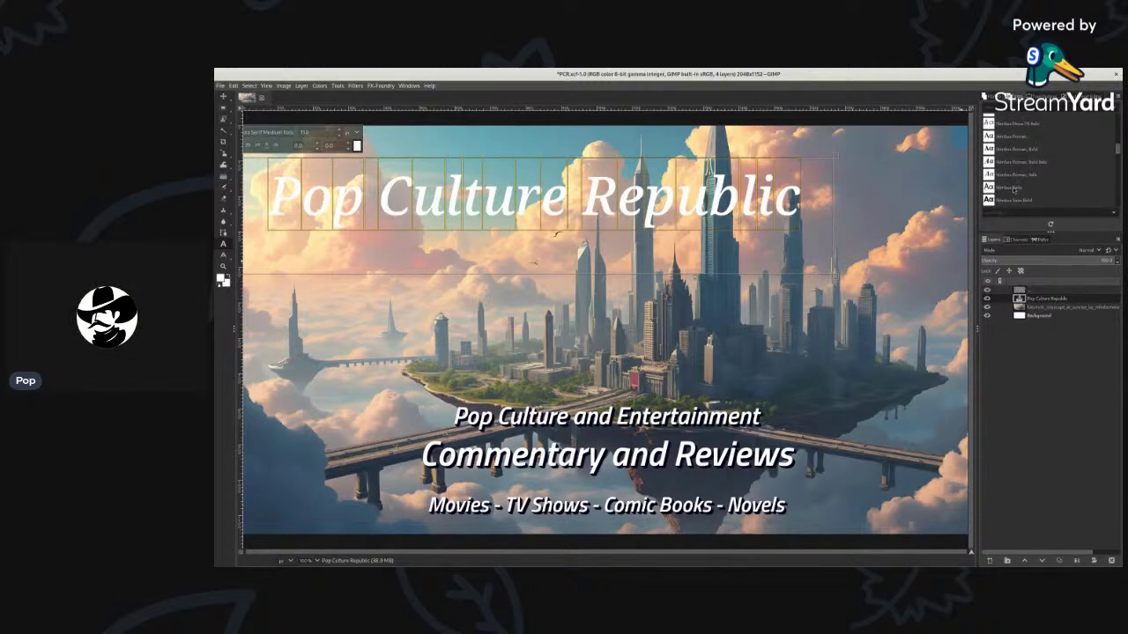
Try Nimbus Sans and the bold italic, bold and regular styles of Nimbus Roman on the title.
{"action": "left_click", "coordinate": [1013, 188]}
{"action": "left_click", "coordinate": [1029, 163]}
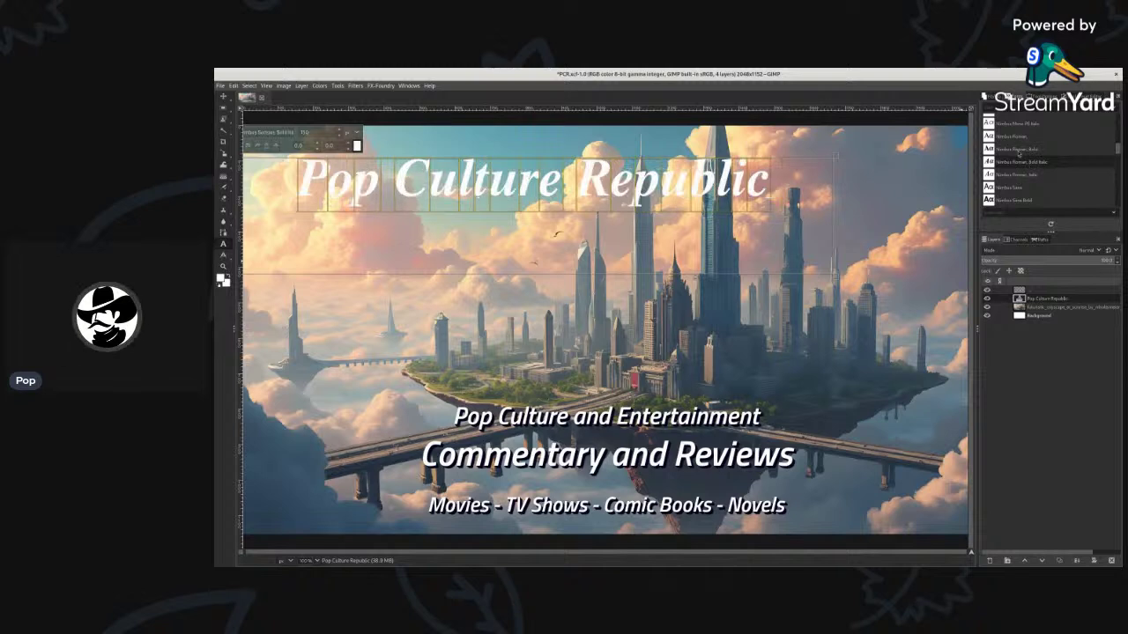
{"action": "left_click", "coordinate": [1017, 150]}
{"action": "left_click", "coordinate": [1018, 137]}
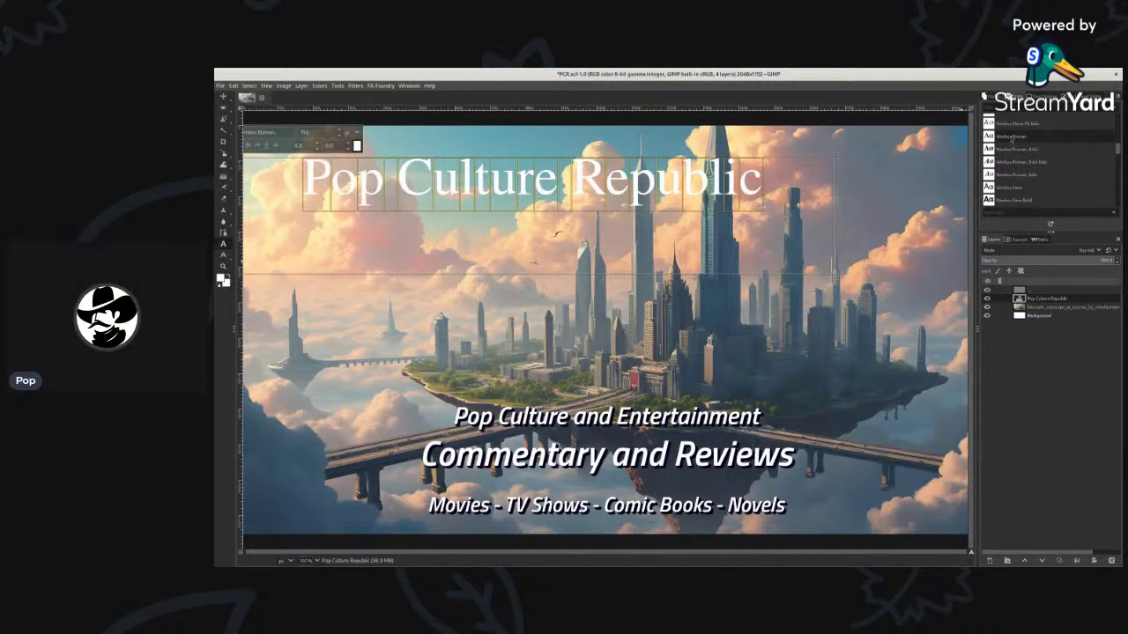
Try Montserrat Bold and a bold italic style of Liberation Sans Narrow on the title text.
{"action": "scroll", "coordinate": [1013, 138], "scroll_direction": "up", "scroll_amount": 3}
{"action": "scroll", "coordinate": [1013, 139], "scroll_direction": "up", "scroll_amount": 8}
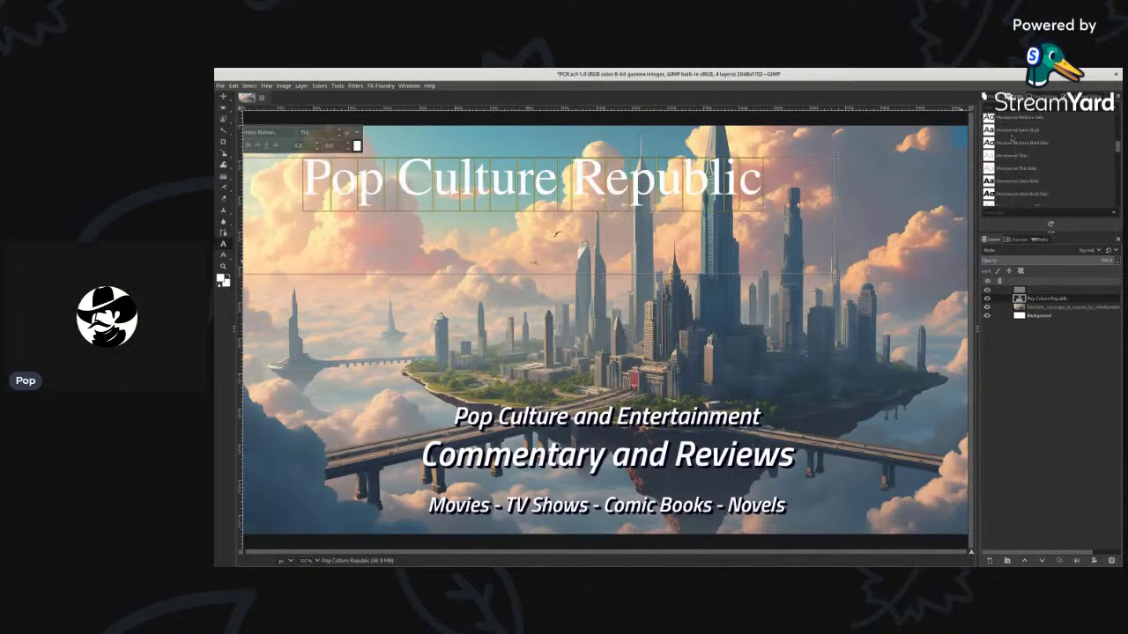
{"action": "scroll", "coordinate": [1013, 138], "scroll_direction": "up", "scroll_amount": 2}
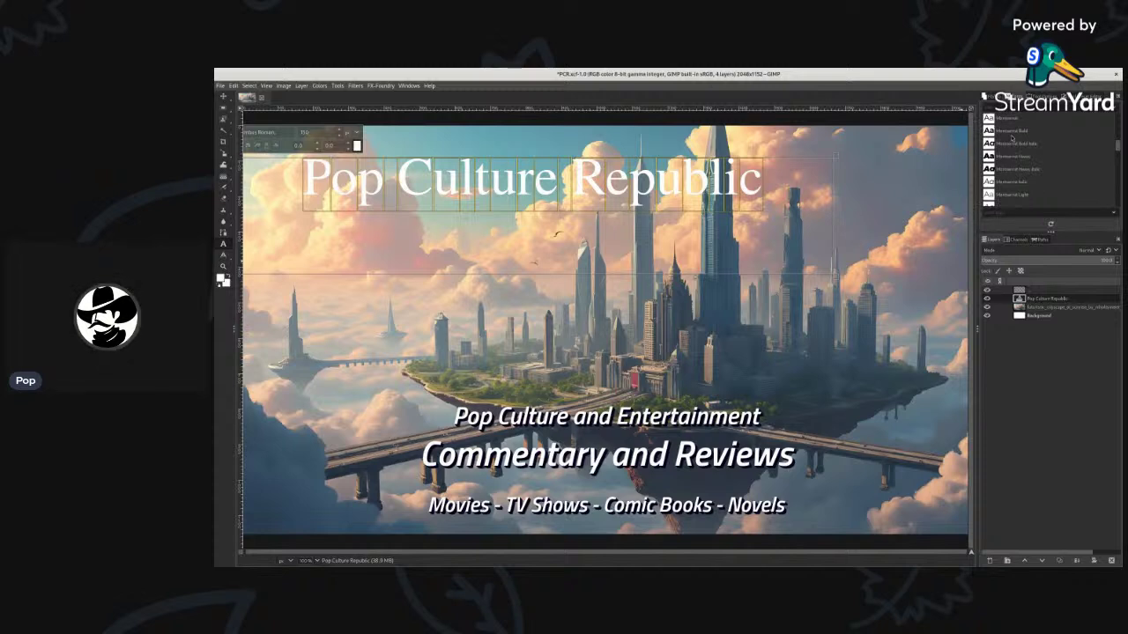
{"action": "left_click", "coordinate": [1015, 132]}
{"action": "scroll", "coordinate": [1028, 152], "scroll_direction": "up", "scroll_amount": 2}
{"action": "scroll", "coordinate": [1028, 151], "scroll_direction": "up", "scroll_amount": 2}
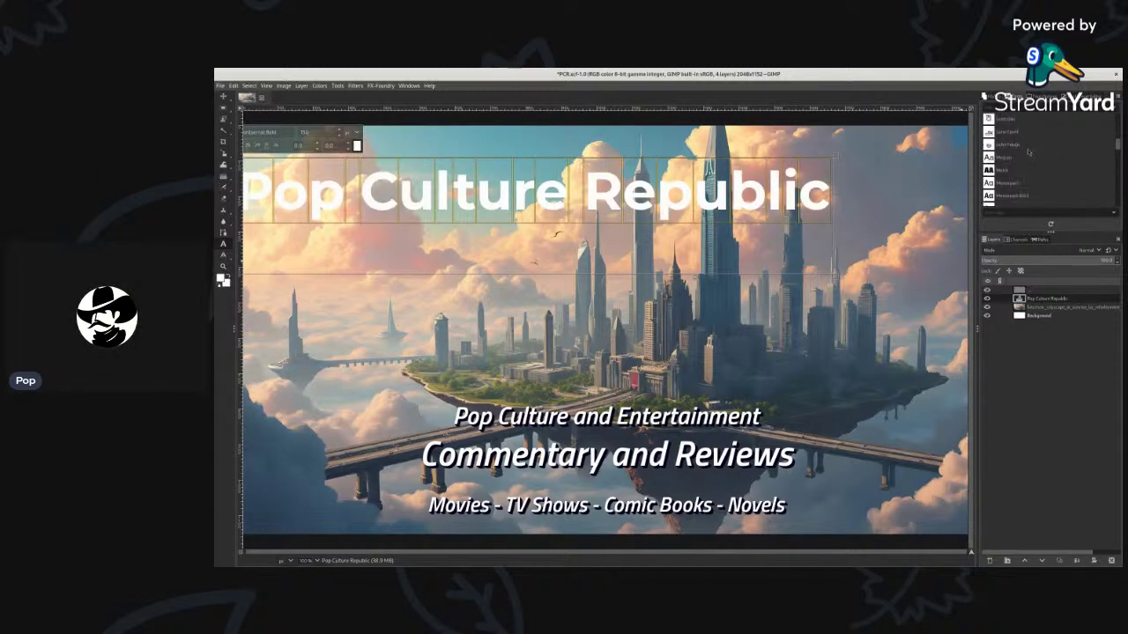
{"action": "scroll", "coordinate": [1026, 151], "scroll_direction": "up", "scroll_amount": 6}
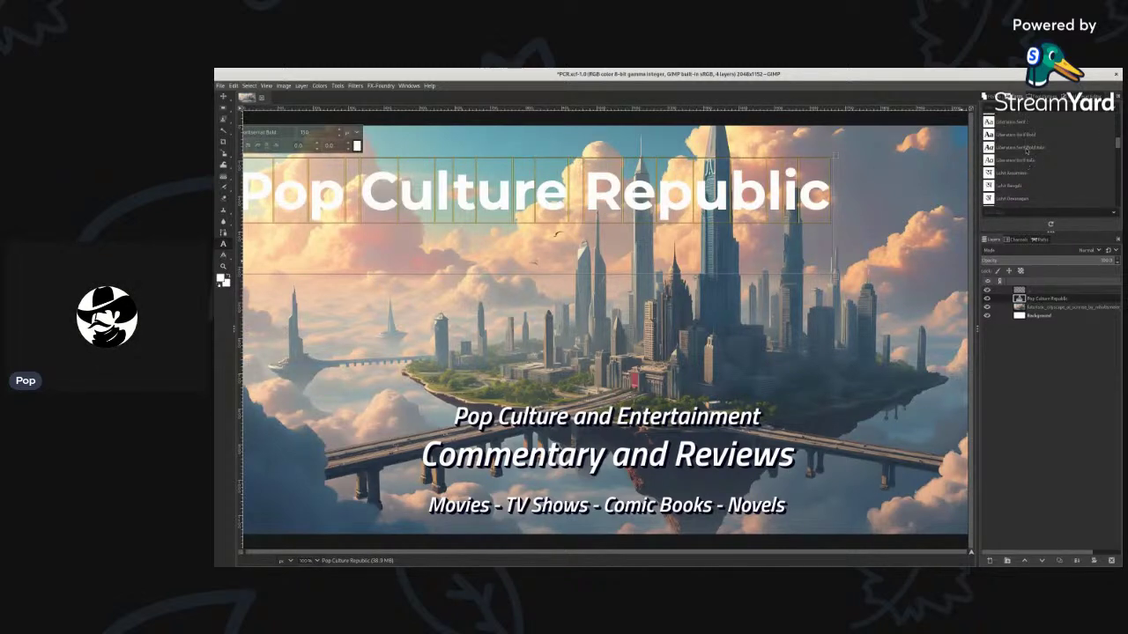
{"action": "left_click", "coordinate": [1022, 142]}
Try Lato Thin Italic on the title, and set its font to Lato Medium.
{"action": "scroll", "coordinate": [1022, 143], "scroll_direction": "up", "scroll_amount": 3}
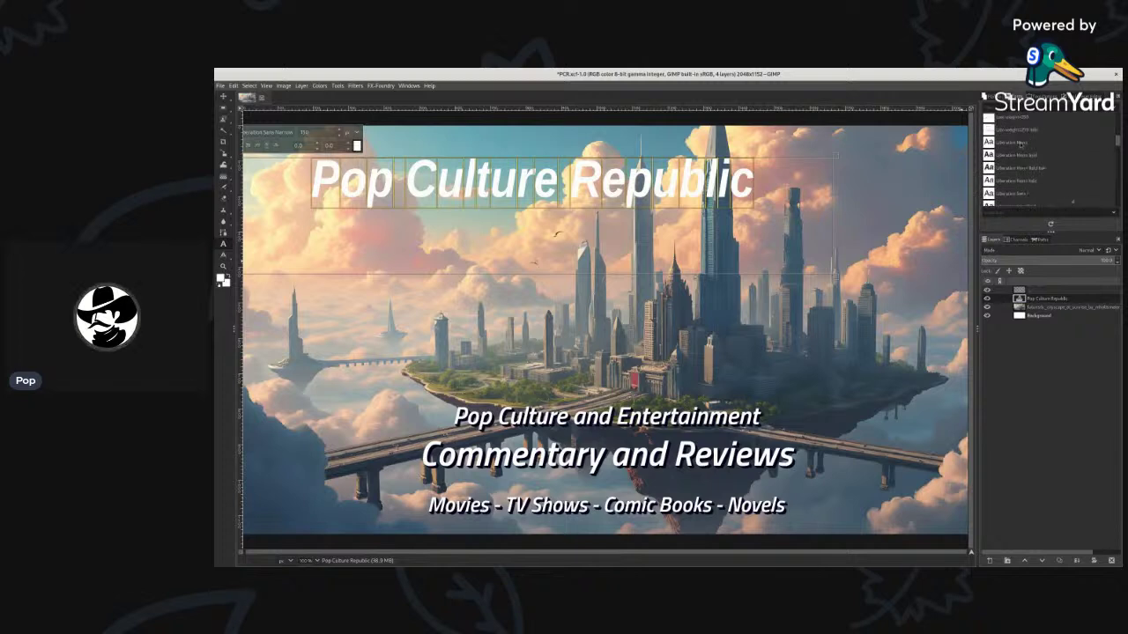
{"action": "scroll", "coordinate": [1022, 145], "scroll_direction": "up", "scroll_amount": 3}
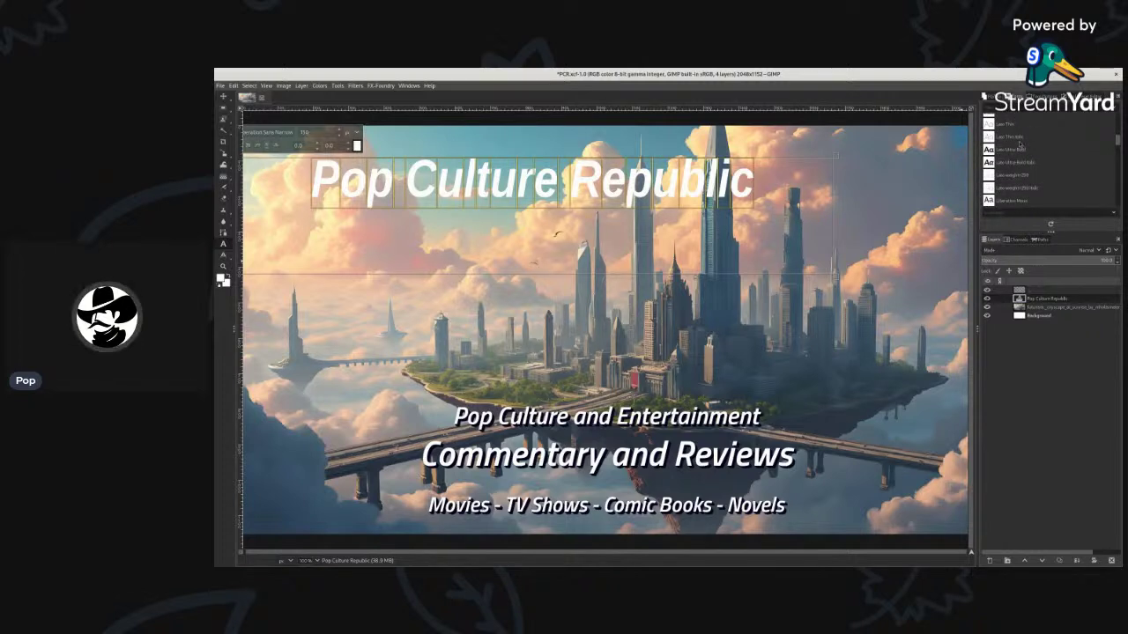
{"action": "left_click", "coordinate": [1017, 138]}
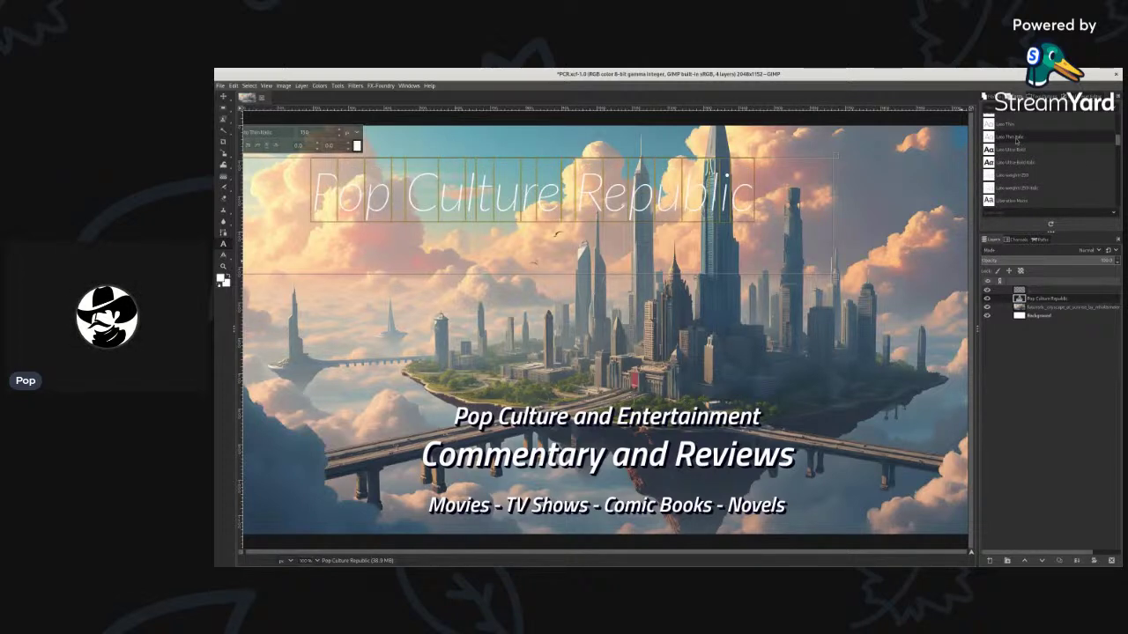
{"action": "scroll", "coordinate": [1016, 141], "scroll_direction": "up", "scroll_amount": 2}
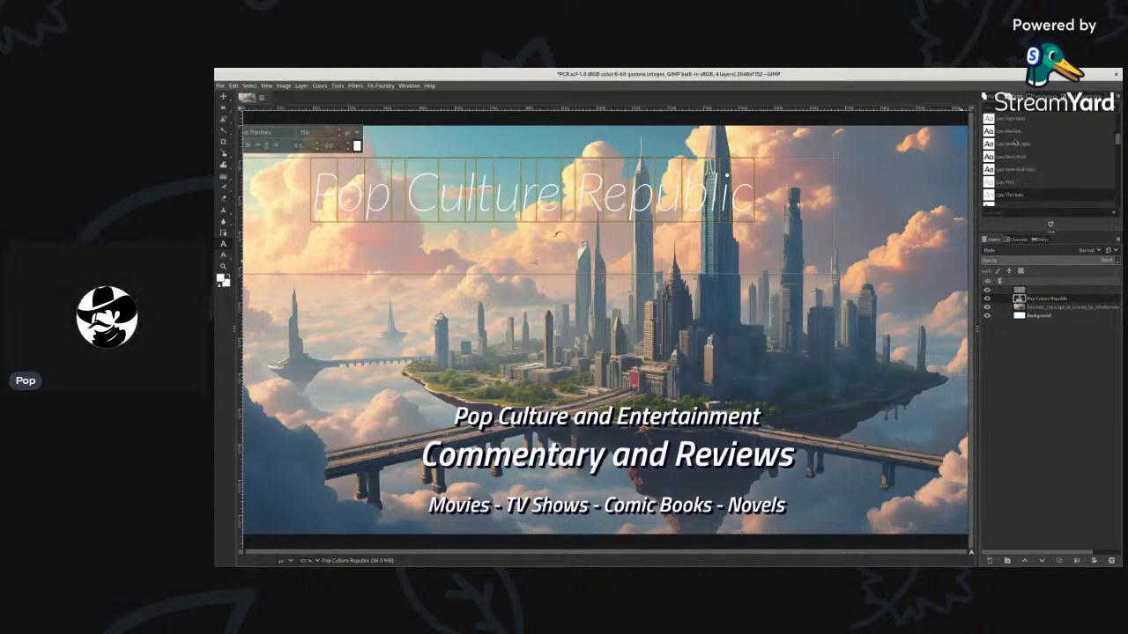
{"action": "left_click", "coordinate": [1011, 133]}
{"action": "scroll", "coordinate": [1015, 159], "scroll_direction": "up", "scroll_amount": 2}
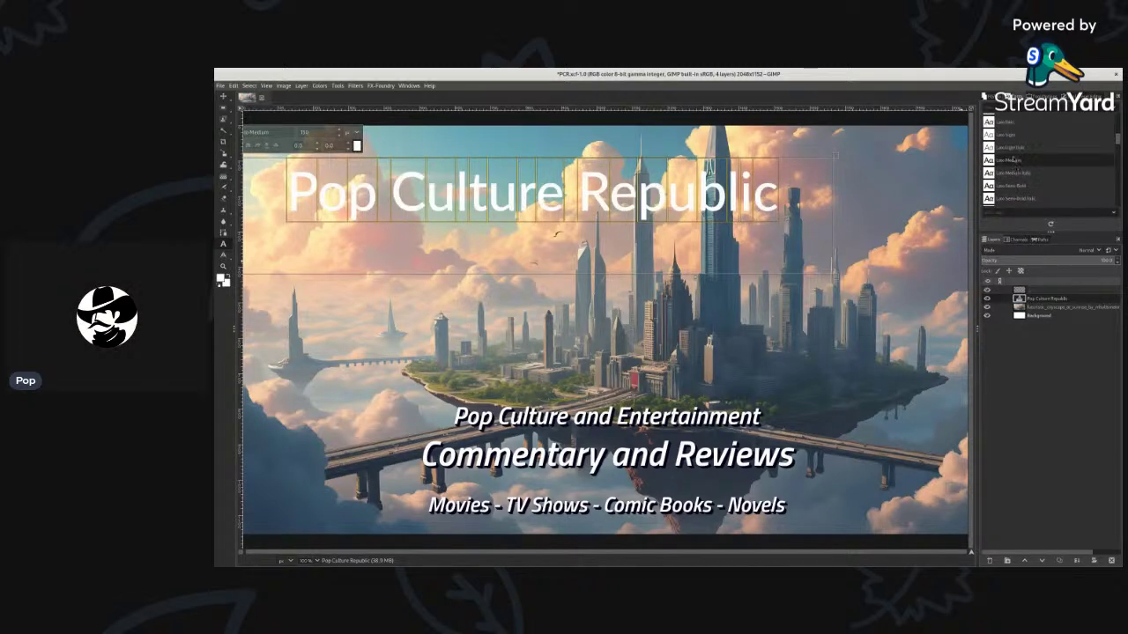
{"action": "scroll", "coordinate": [1013, 161], "scroll_direction": "up", "scroll_amount": 3}
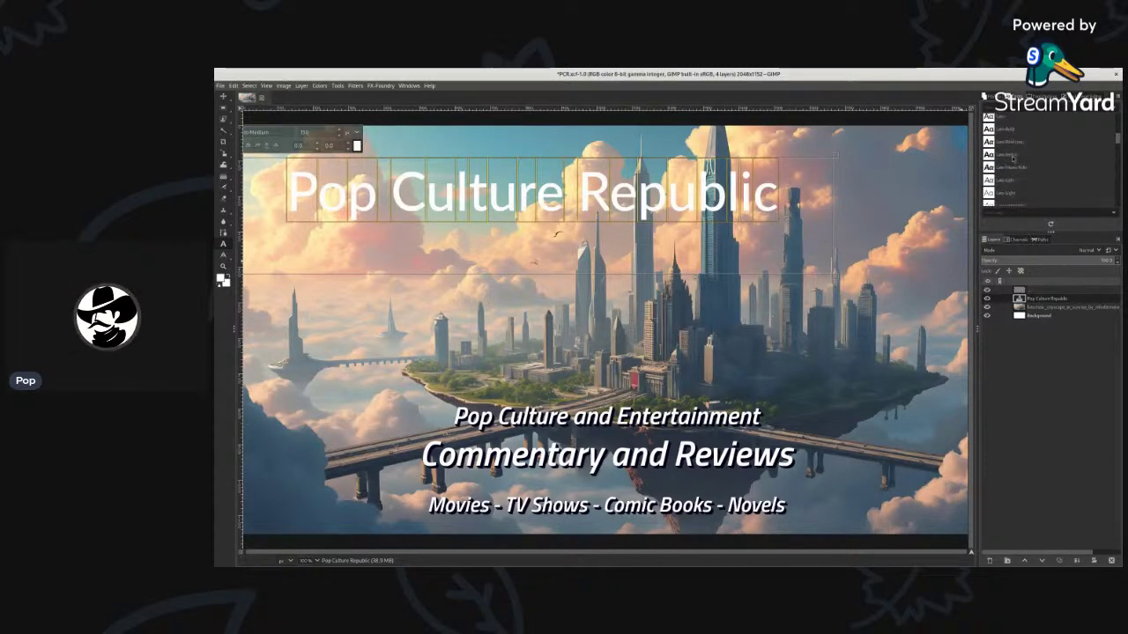
Browse the font list from Lato back through the Latin Modern and DejaVu Sans families to Cantarell for another title typeface.
{"action": "scroll", "coordinate": [1013, 162], "scroll_direction": "up", "scroll_amount": 5}
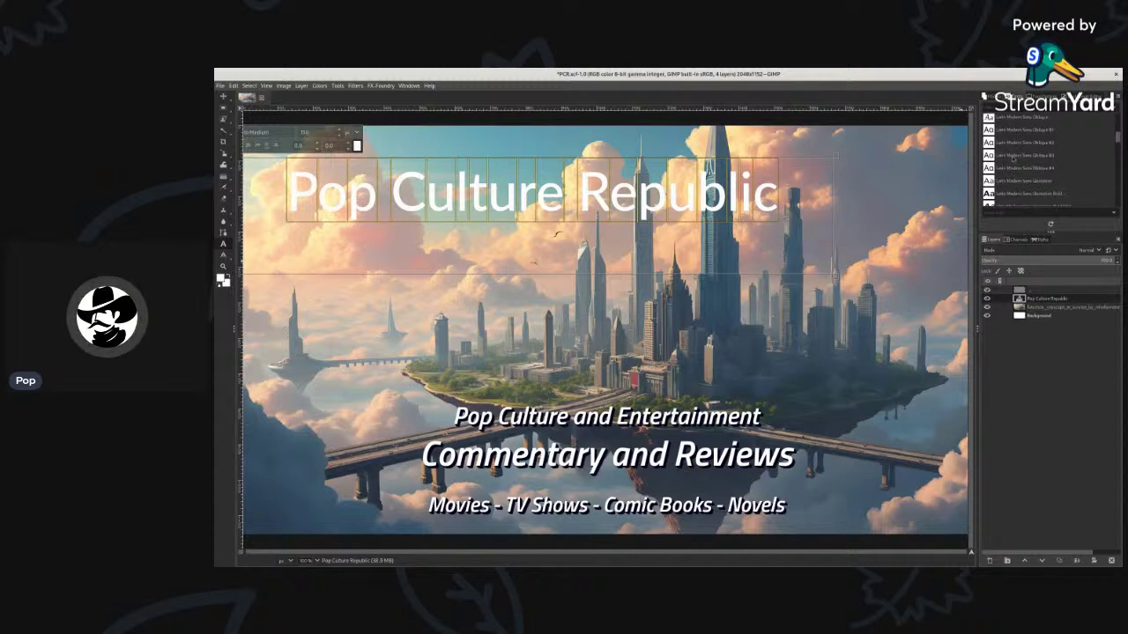
{"action": "scroll", "coordinate": [1013, 161], "scroll_direction": "up", "scroll_amount": 4}
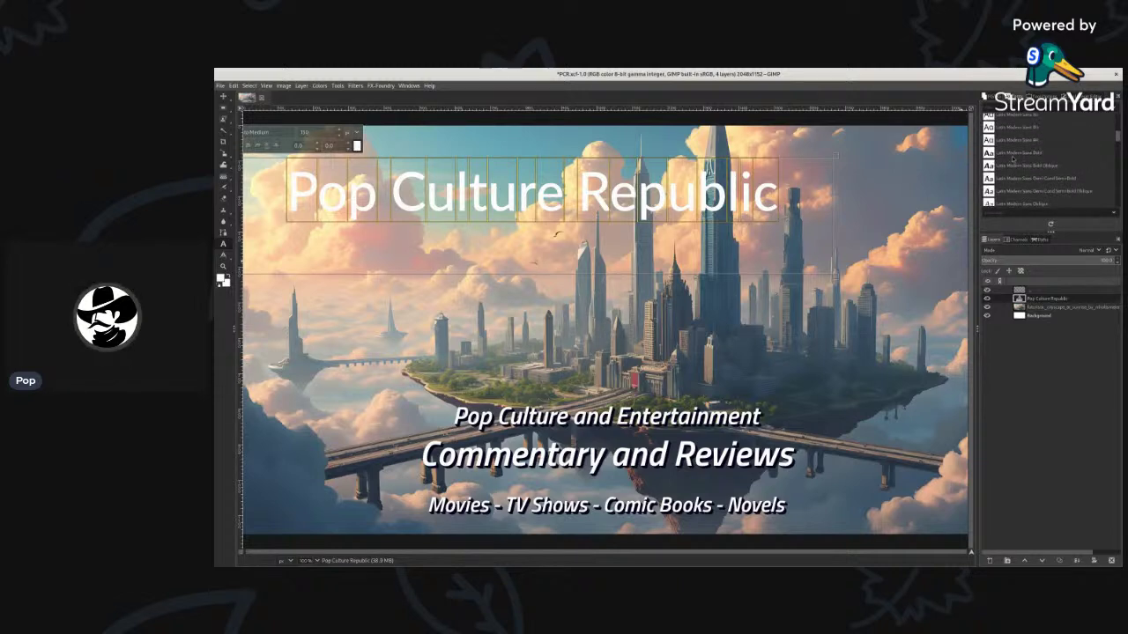
{"action": "scroll", "coordinate": [1013, 159], "scroll_direction": "up", "scroll_amount": 3}
{"action": "scroll", "coordinate": [1013, 159], "scroll_direction": "up", "scroll_amount": 3}
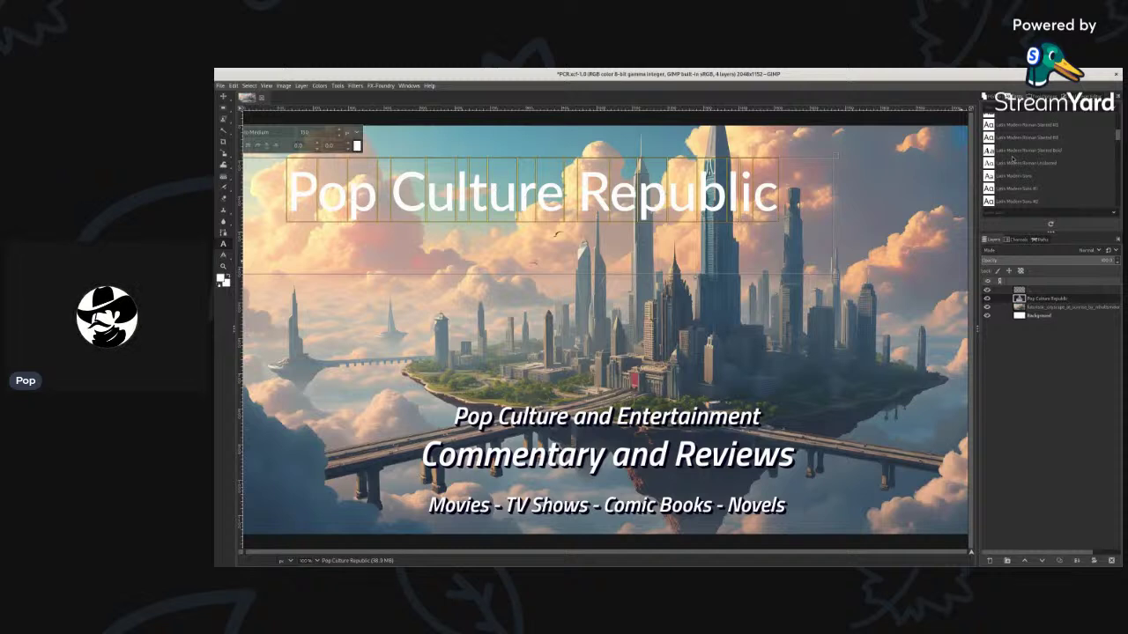
{"action": "scroll", "coordinate": [1012, 160], "scroll_direction": "up", "scroll_amount": 10}
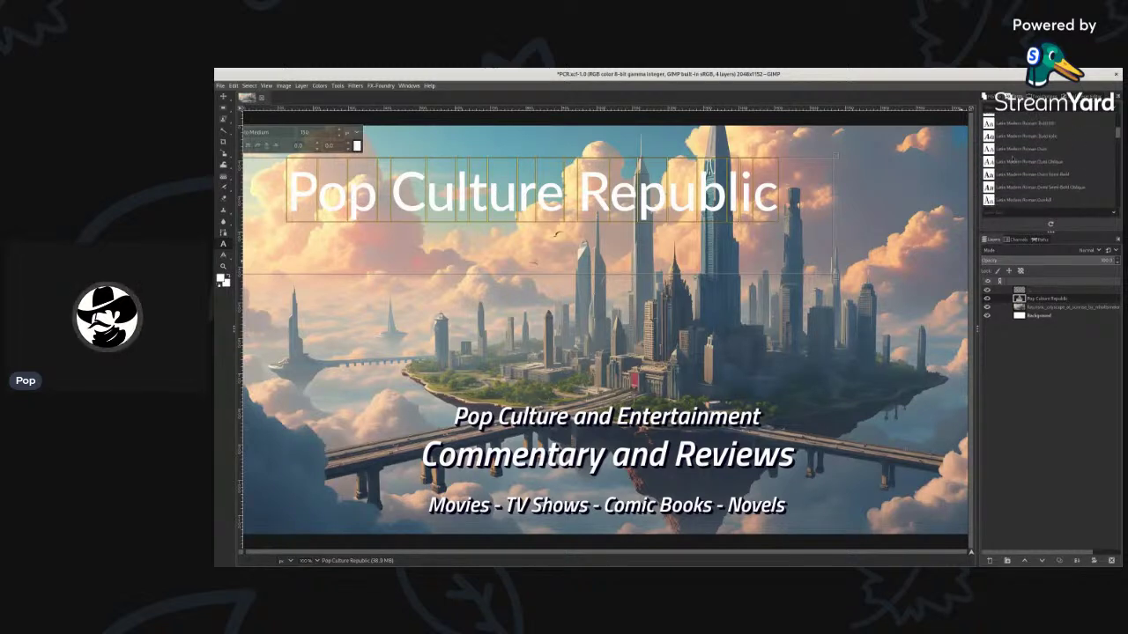
{"action": "scroll", "coordinate": [1012, 160], "scroll_direction": "up", "scroll_amount": 3}
{"action": "scroll", "coordinate": [1038, 156], "scroll_direction": "up", "scroll_amount": 5}
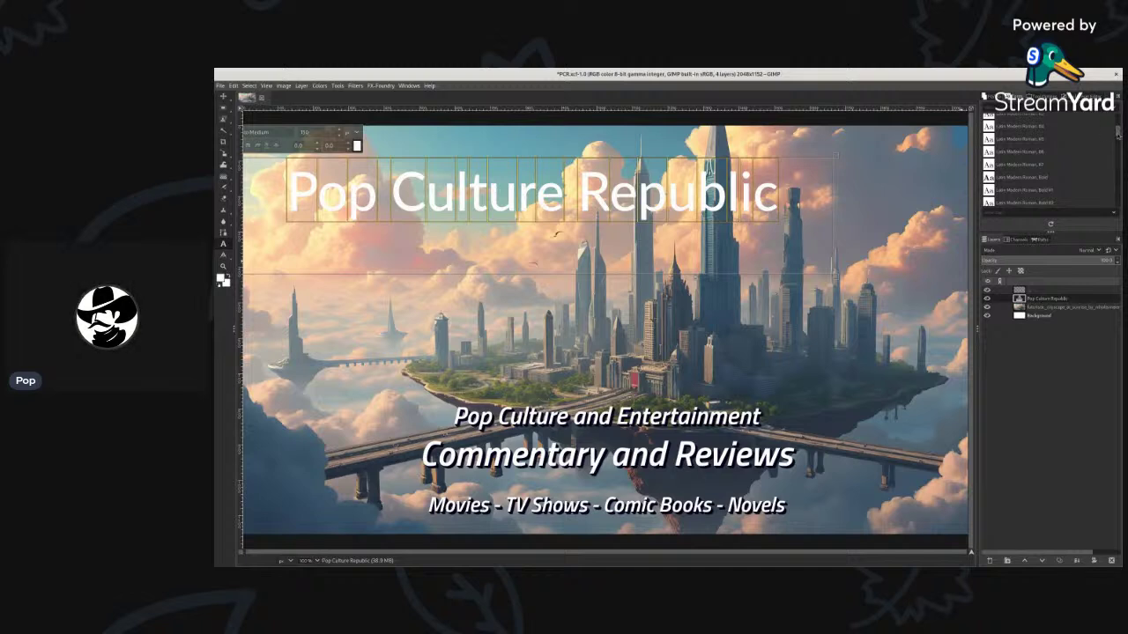
{"action": "scroll", "coordinate": [1117, 132], "scroll_direction": "up", "scroll_amount": 5}
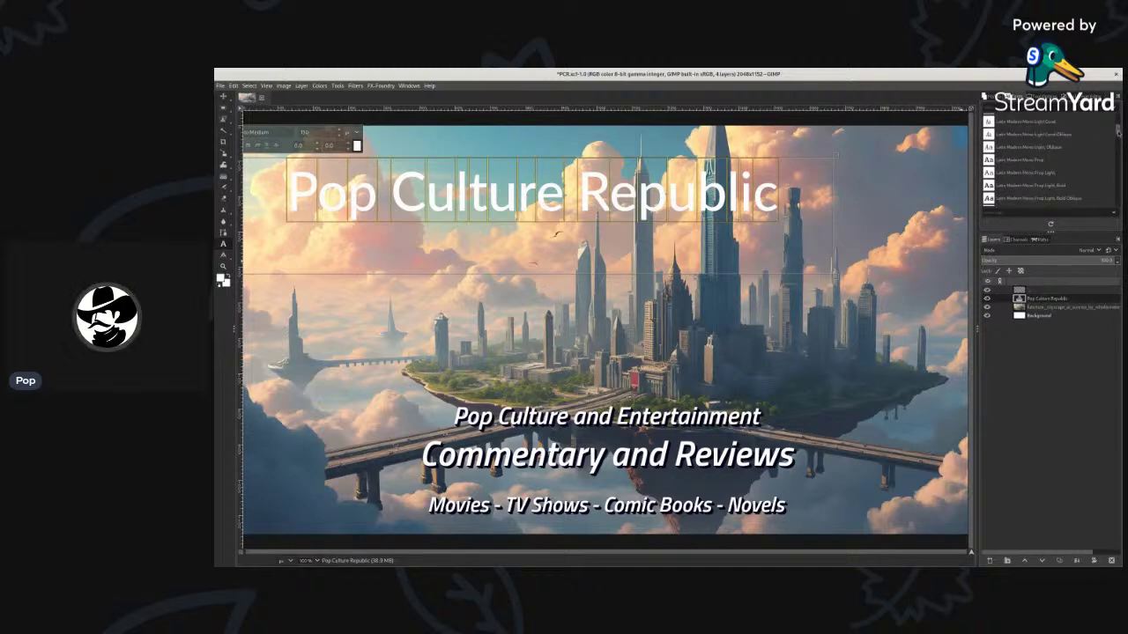
{"action": "scroll", "coordinate": [1117, 132], "scroll_direction": "up", "scroll_amount": 10}
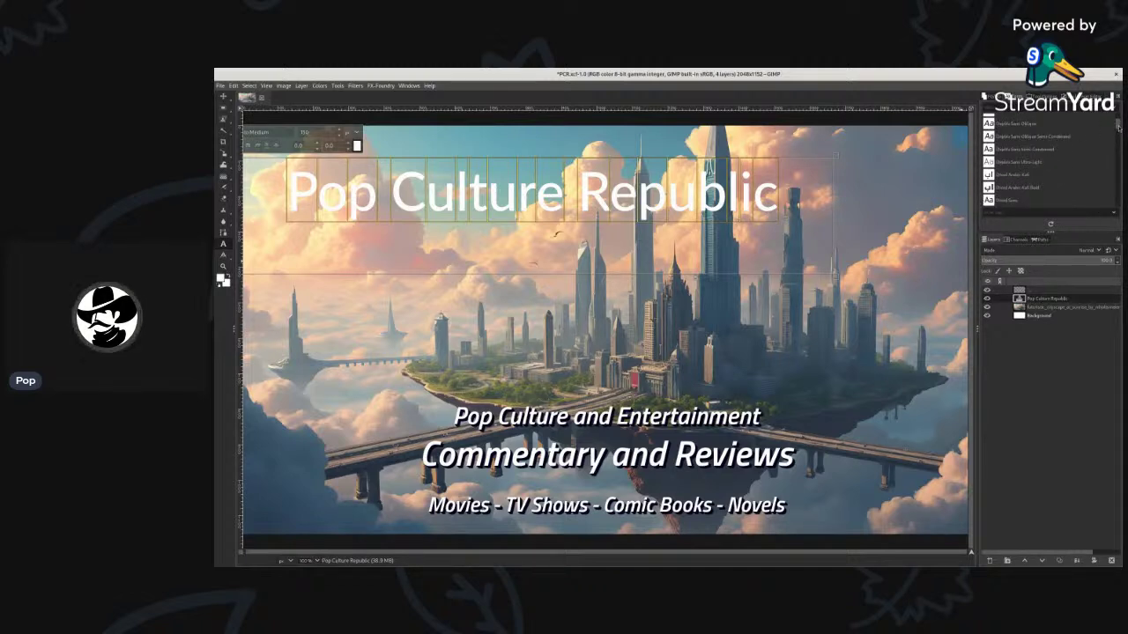
{"action": "scroll", "coordinate": [1117, 128], "scroll_direction": "up", "scroll_amount": 5}
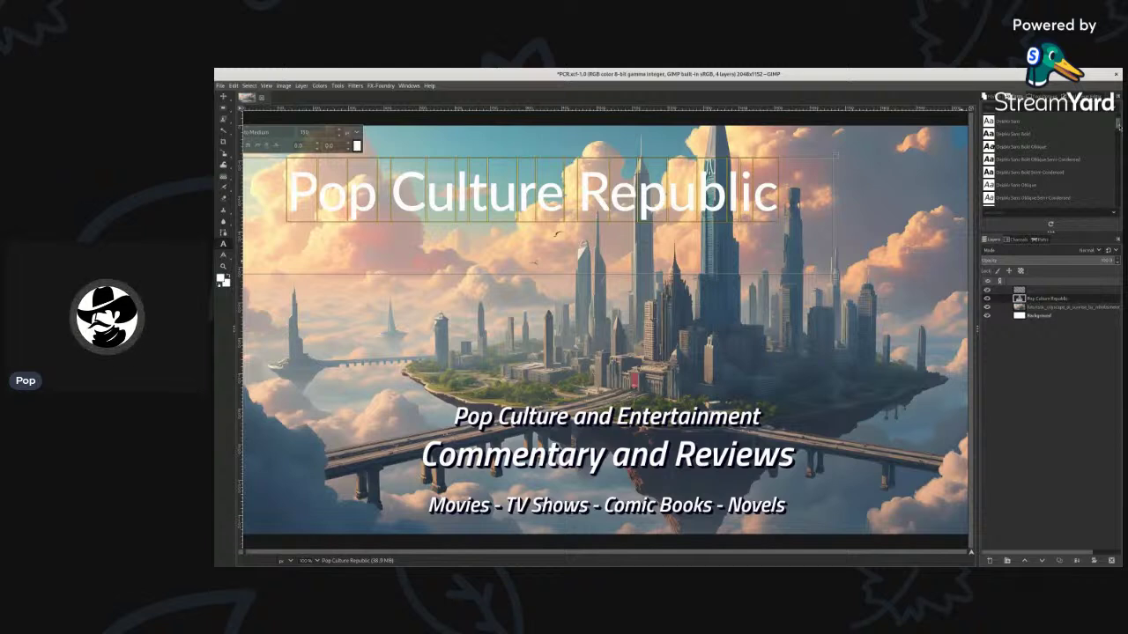
{"action": "scroll", "coordinate": [1118, 126], "scroll_direction": "up", "scroll_amount": 3}
{"action": "scroll", "coordinate": [1118, 126], "scroll_direction": "up", "scroll_amount": 5}
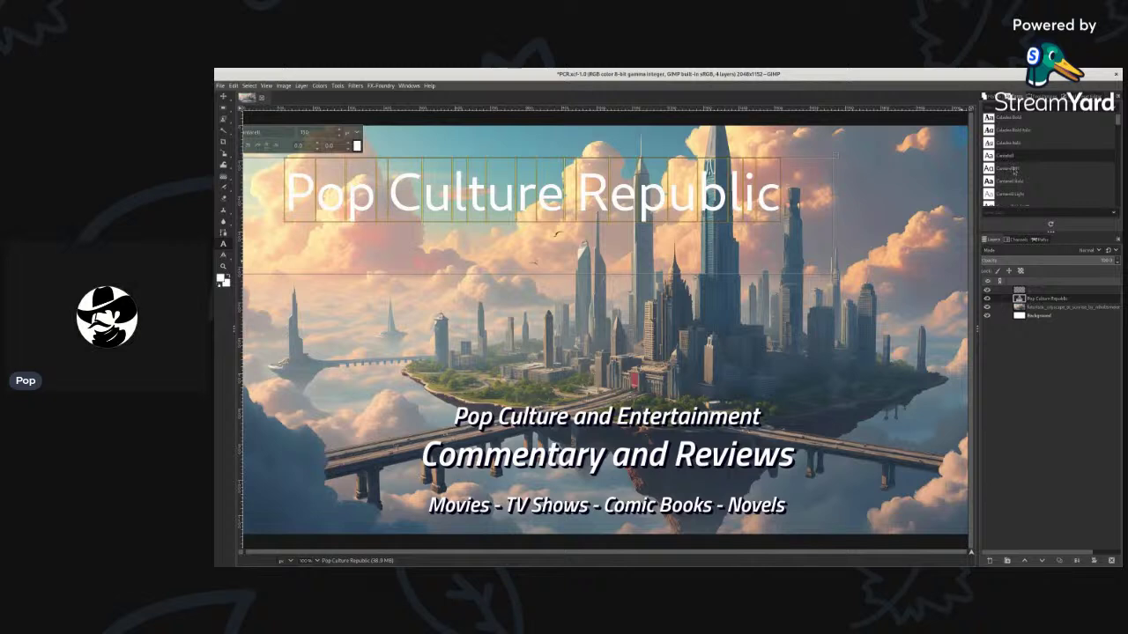
Try the Cantarell #1 font on the Pop Culture Republic title.
{"action": "left_click", "coordinate": [1013, 170]}
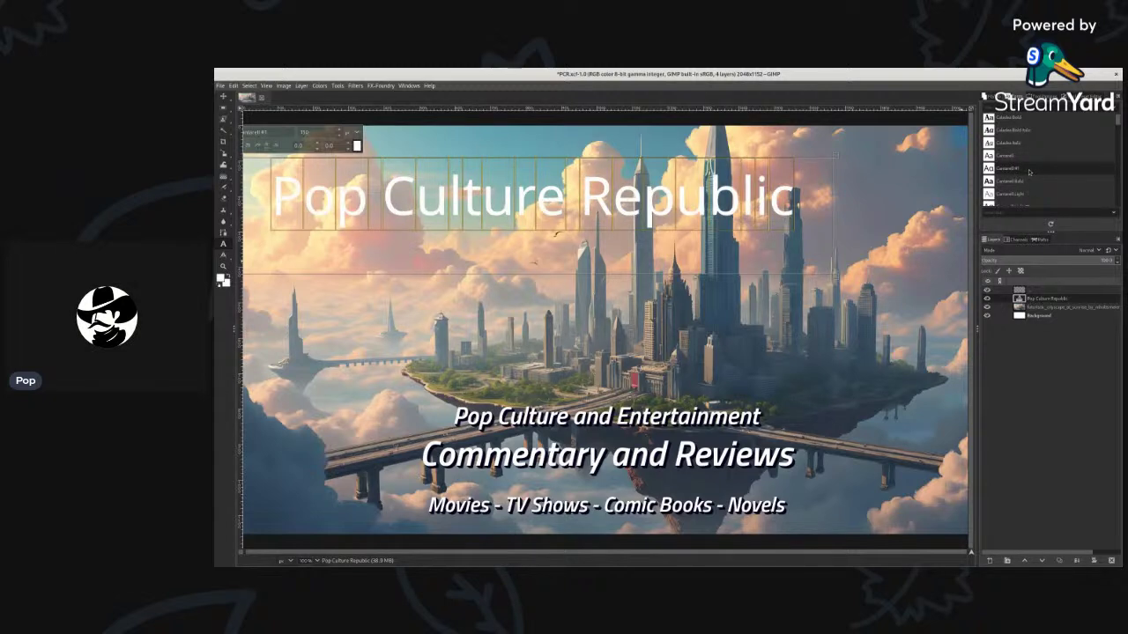
{"action": "scroll", "coordinate": [1029, 171], "scroll_direction": "down", "scroll_amount": 1}
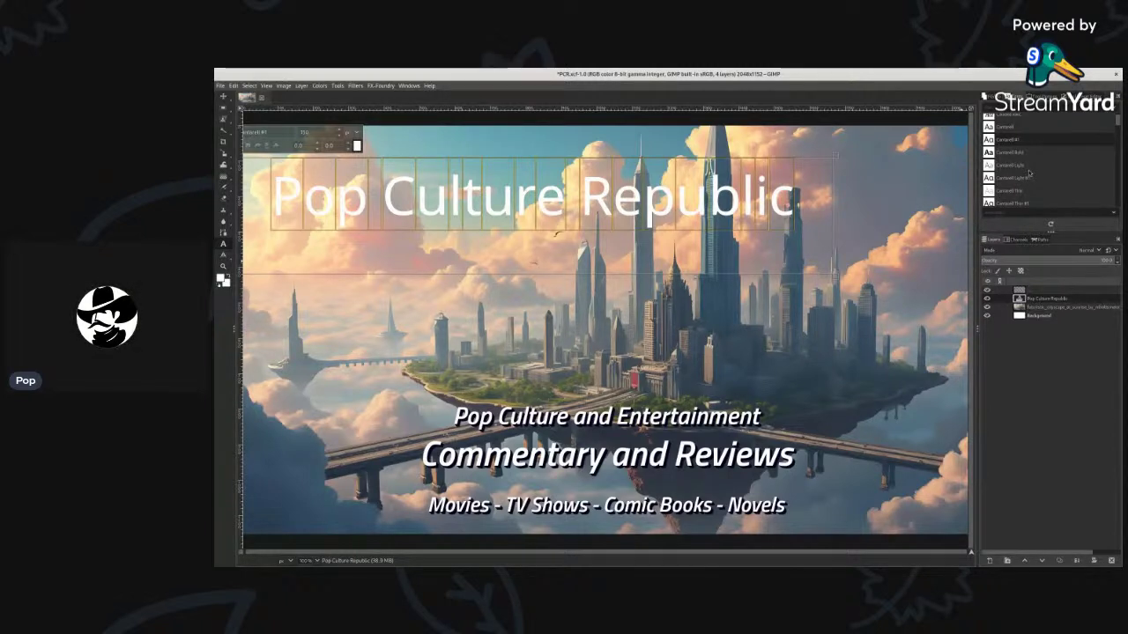
{"action": "scroll", "coordinate": [1029, 173], "scroll_direction": "up", "scroll_amount": 5}
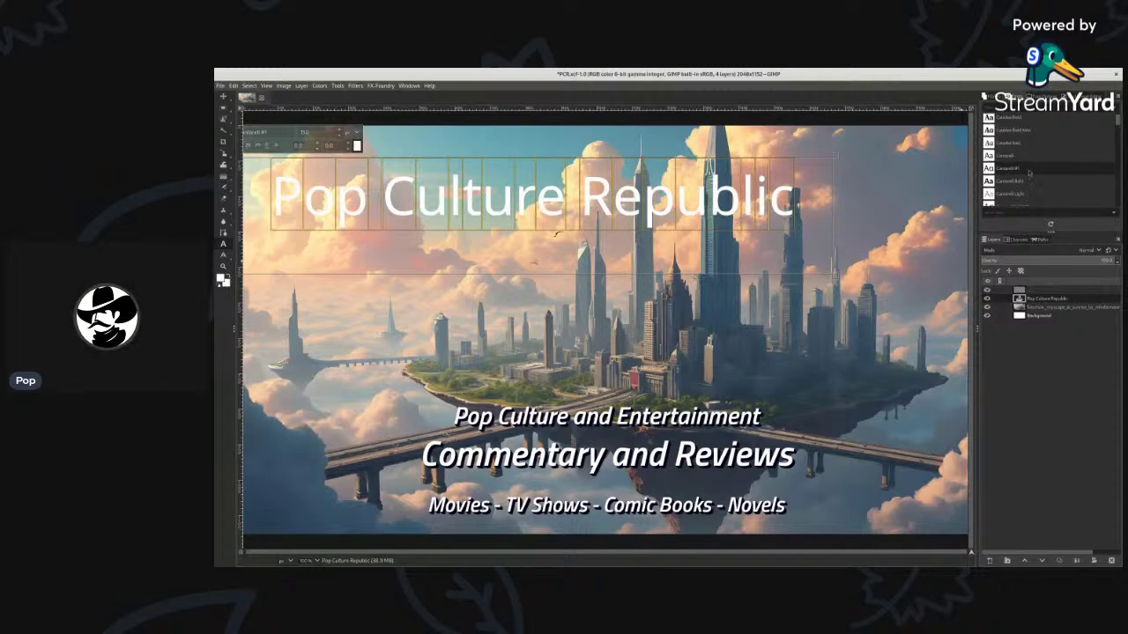
Try the C059 Bold Italic, Italic and Medium styles on the title text.
{"action": "scroll", "coordinate": [1029, 173], "scroll_direction": "up", "scroll_amount": 2}
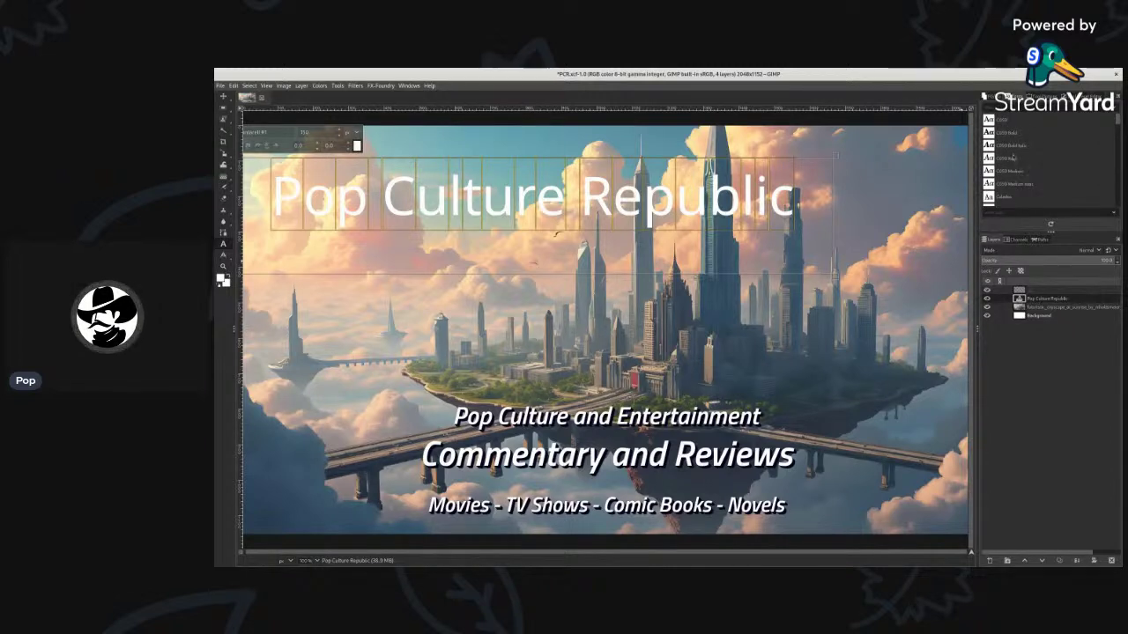
{"action": "left_click", "coordinate": [1011, 146]}
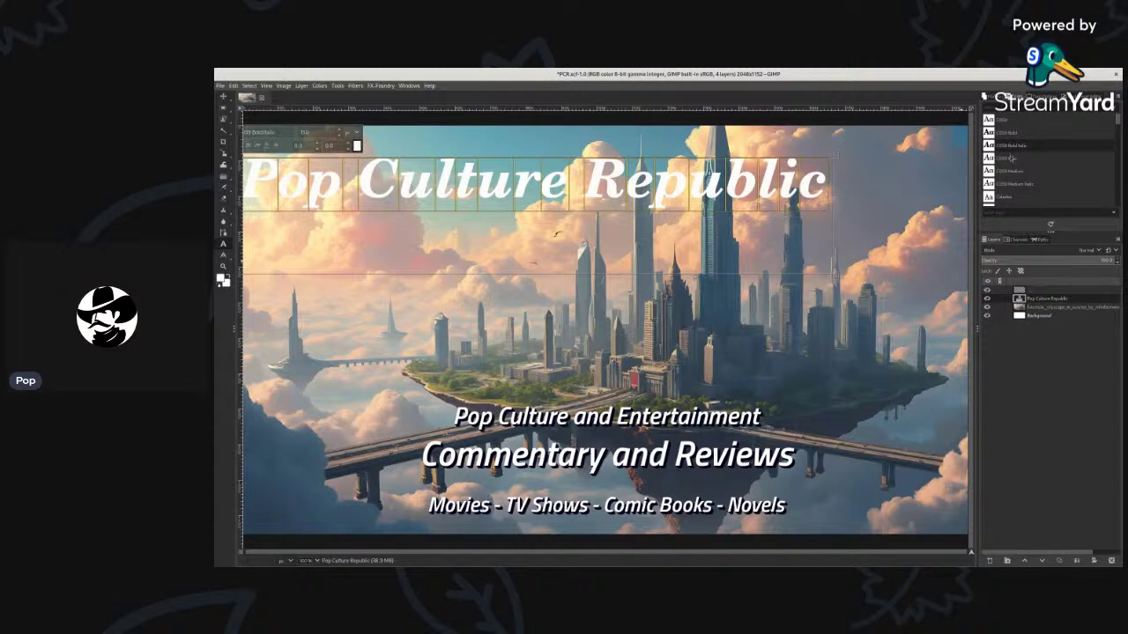
{"action": "left_click", "coordinate": [1012, 159]}
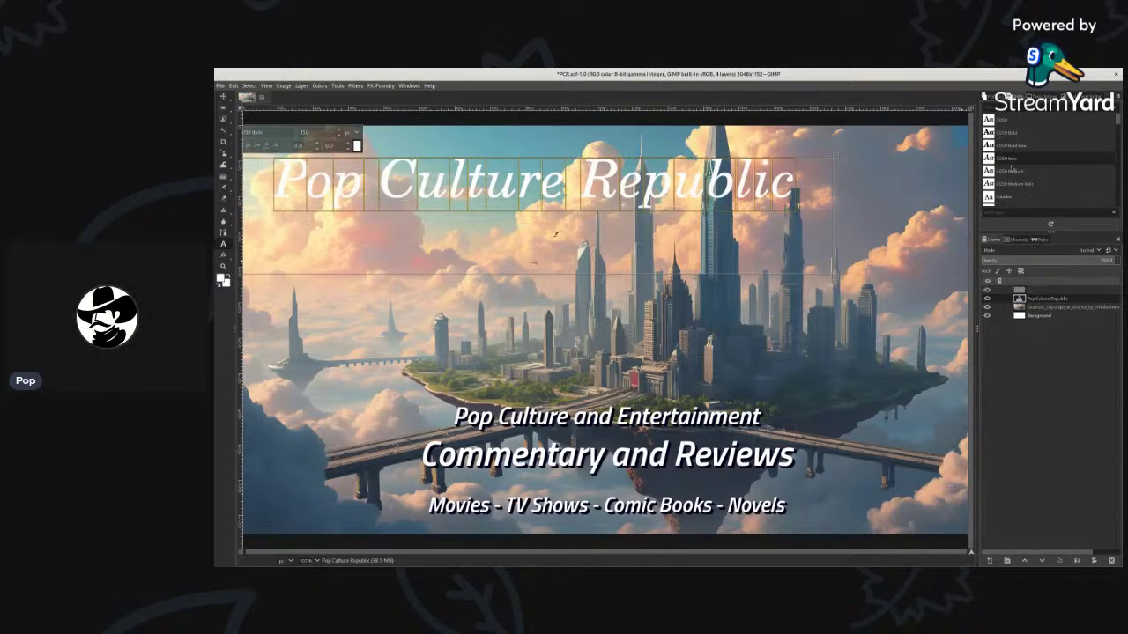
{"action": "left_click", "coordinate": [1012, 171]}
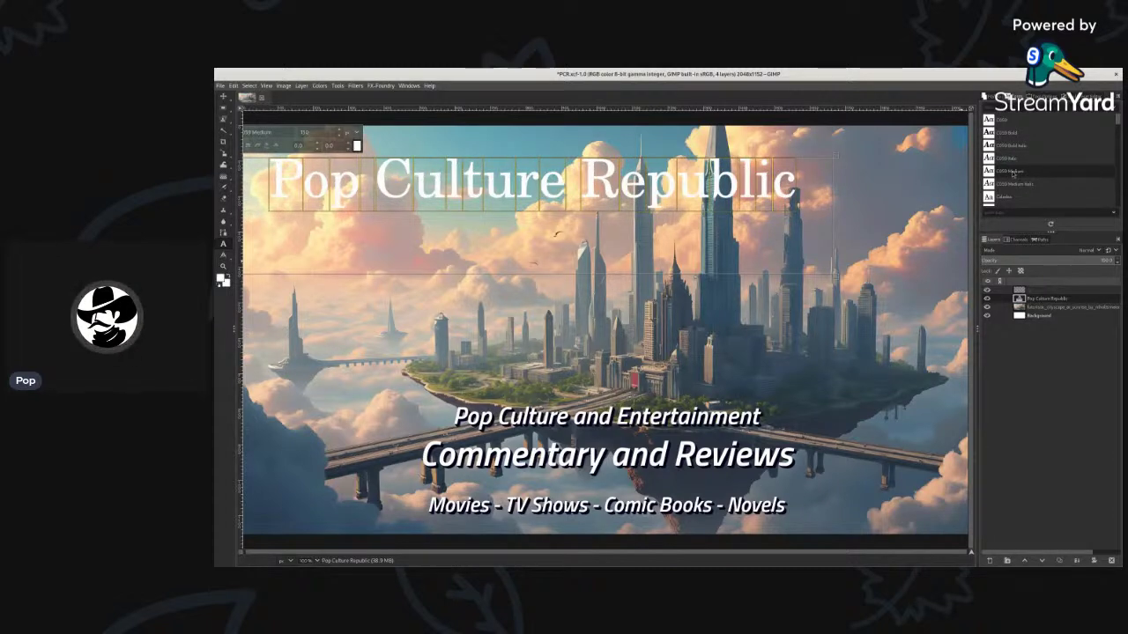
Try Caladea Italic and regular Cantarell on the title text.
{"action": "scroll", "coordinate": [1010, 176], "scroll_direction": "down", "scroll_amount": 2}
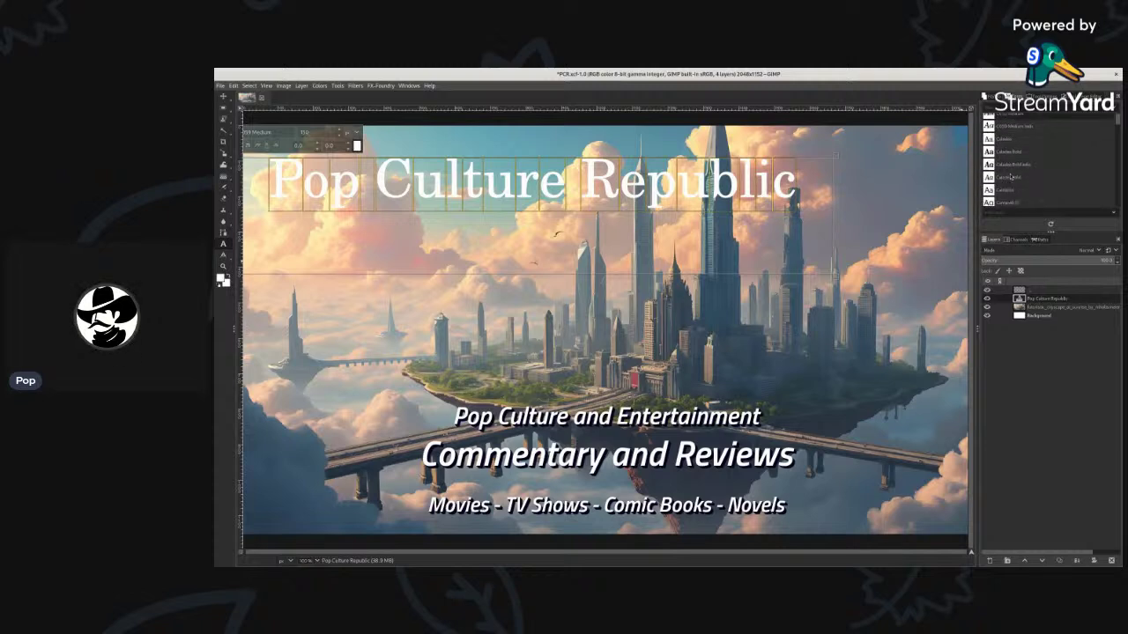
{"action": "left_click", "coordinate": [1011, 178]}
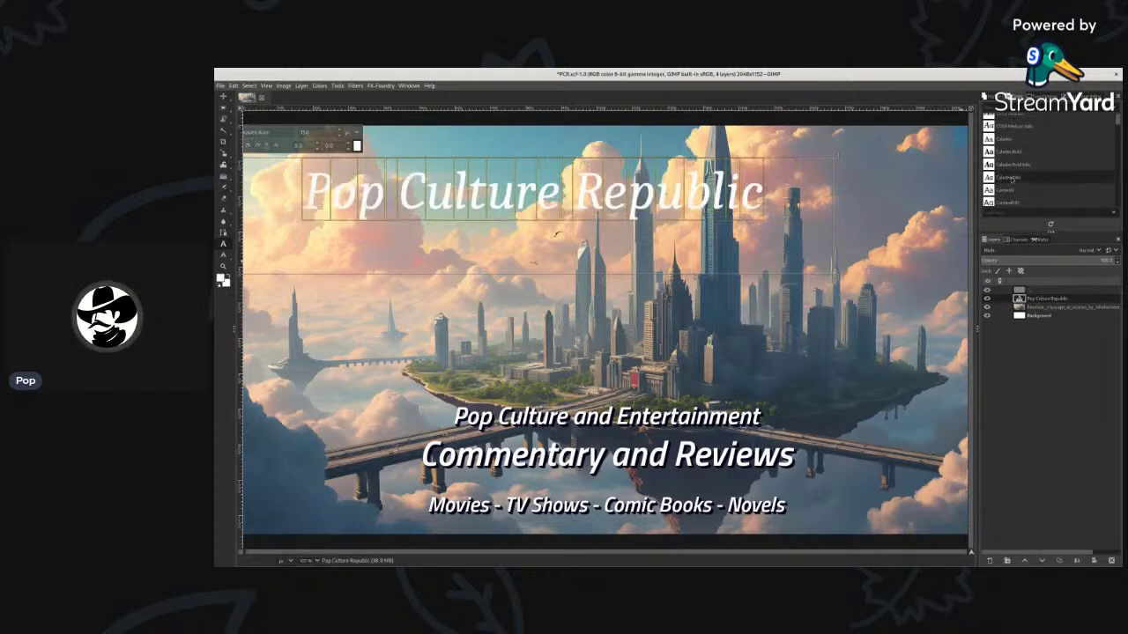
{"action": "left_click", "coordinate": [1010, 191]}
Try Cantarell Light, Cantarell Thin and Cantarell Thin #1 on the title text.
{"action": "scroll", "coordinate": [1010, 193], "scroll_direction": "down", "scroll_amount": 2}
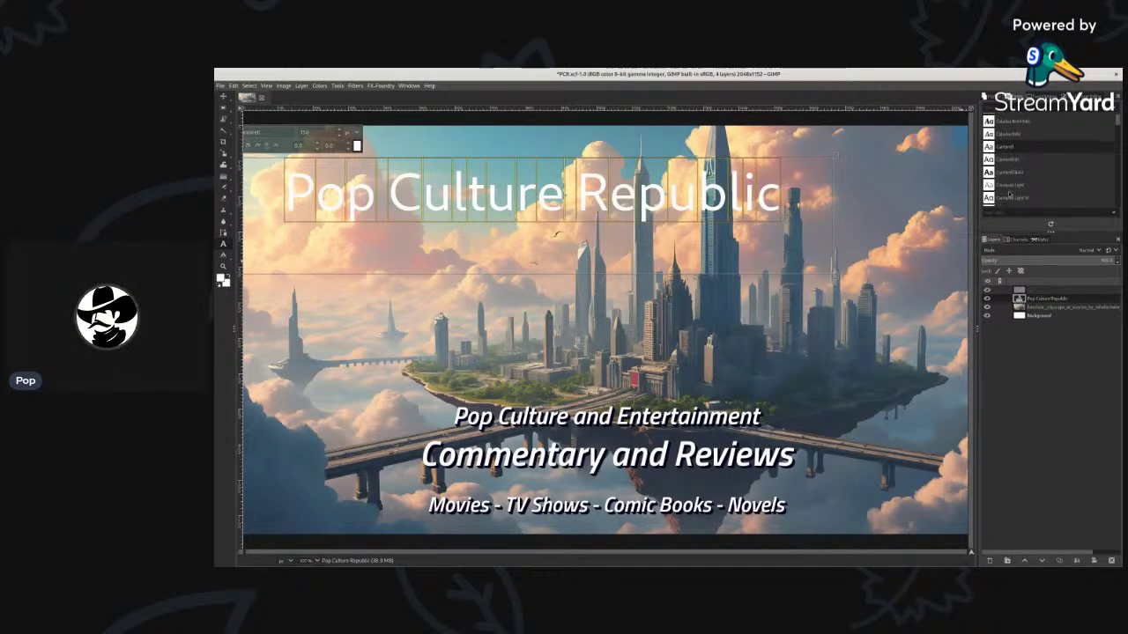
{"action": "left_click", "coordinate": [1013, 186]}
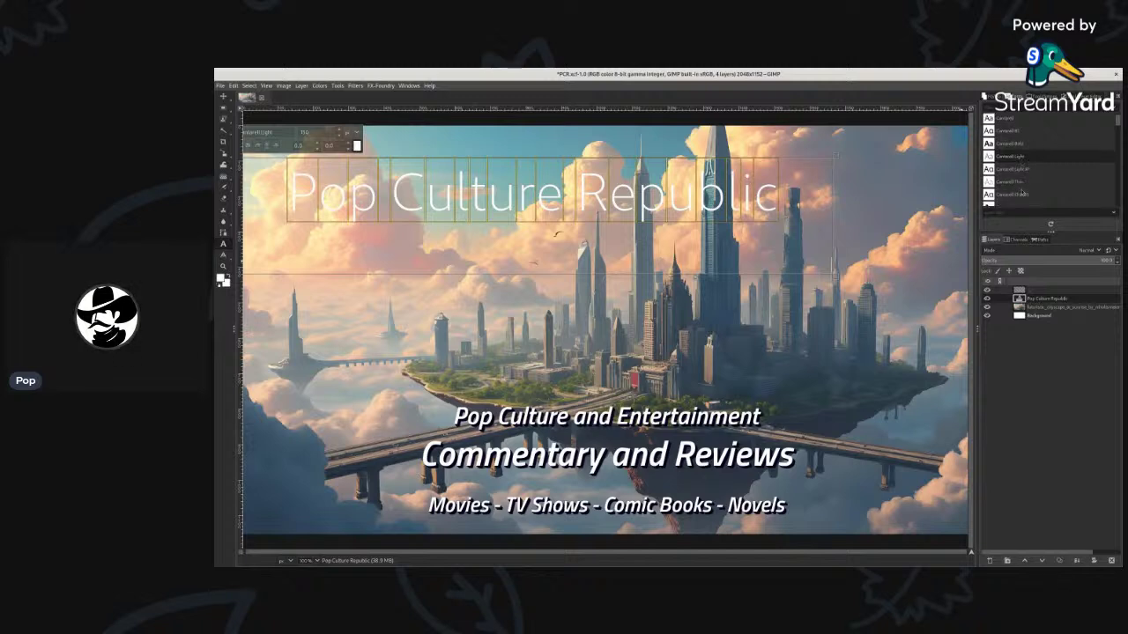
{"action": "scroll", "coordinate": [1010, 185], "scroll_direction": "down", "scroll_amount": 1}
{"action": "left_click", "coordinate": [1008, 182]}
{"action": "left_click", "coordinate": [1013, 199]}
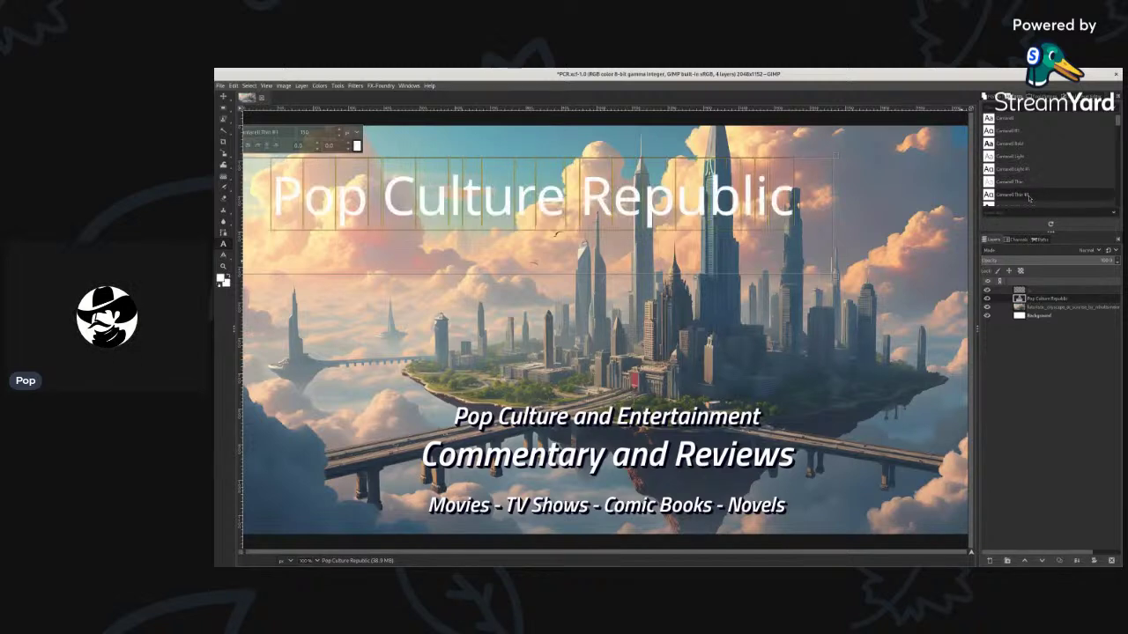
Try Carlito, Carlito Bold and Comfortaa Light on the title text.
{"action": "scroll", "coordinate": [1022, 199], "scroll_direction": "down", "scroll_amount": 1}
{"action": "left_click", "coordinate": [1008, 174]}
{"action": "left_click", "coordinate": [1010, 188]}
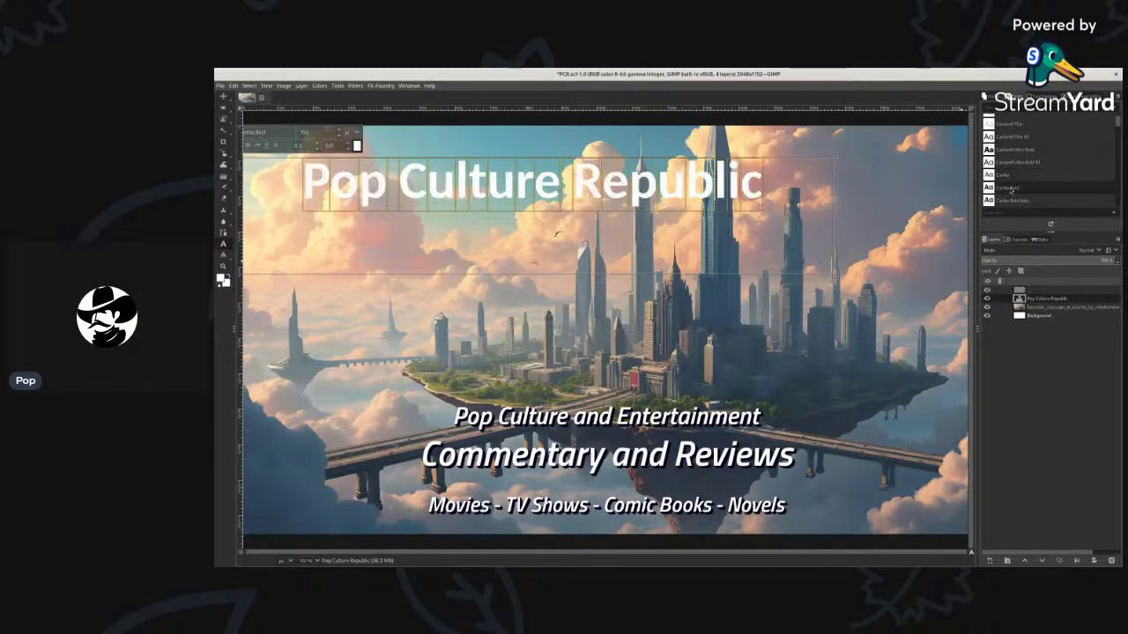
{"action": "scroll", "coordinate": [1013, 192], "scroll_direction": "down", "scroll_amount": 1}
{"action": "scroll", "coordinate": [1013, 192], "scroll_direction": "down", "scroll_amount": 2}
{"action": "left_click", "coordinate": [1015, 179]}
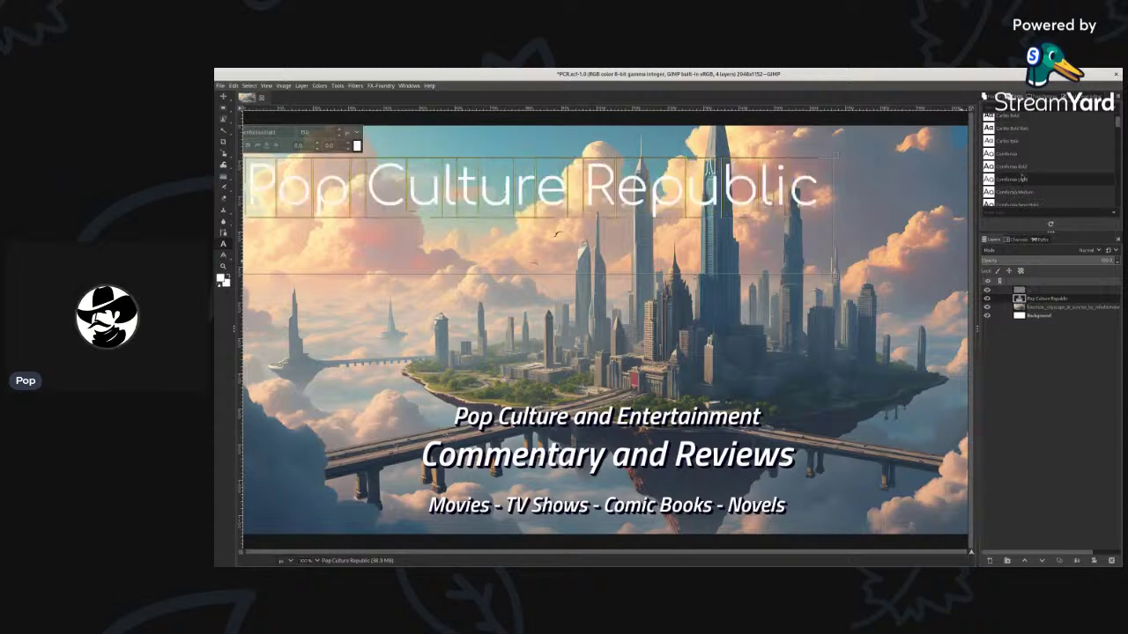
Try DejaVu Sans Bold Oblique, DejaVu Sans Oblique Semi-Condensed and Droid Arabic Kufi on the title text.
{"action": "scroll", "coordinate": [1018, 184], "scroll_direction": "down", "scroll_amount": 3}
{"action": "left_click", "coordinate": [1019, 184]}
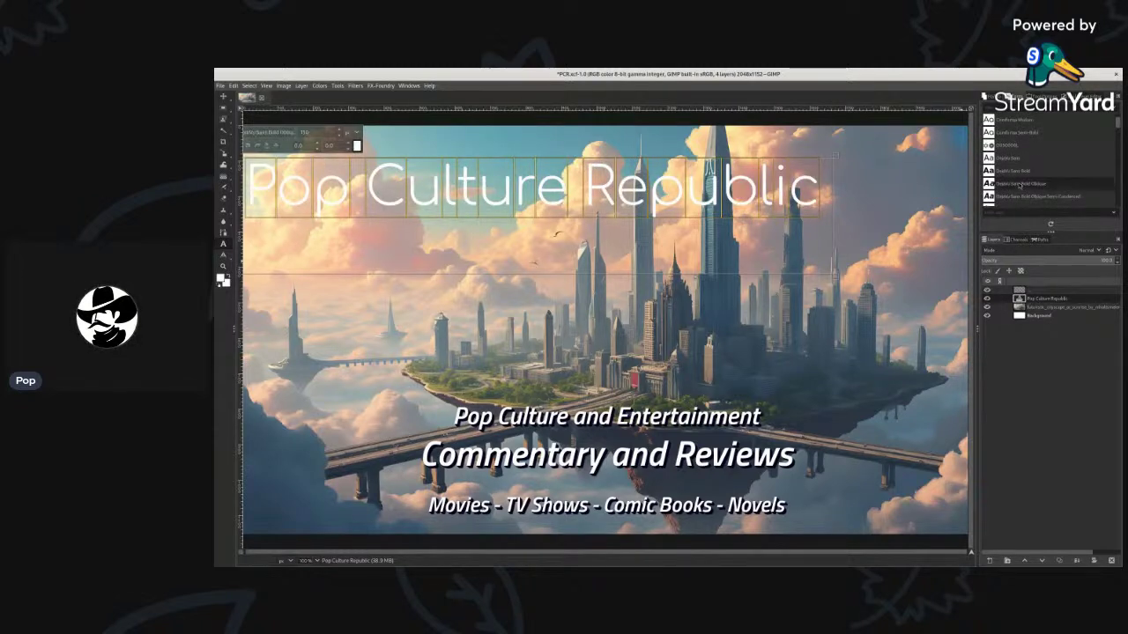
{"action": "scroll", "coordinate": [1023, 188], "scroll_direction": "down", "scroll_amount": 1}
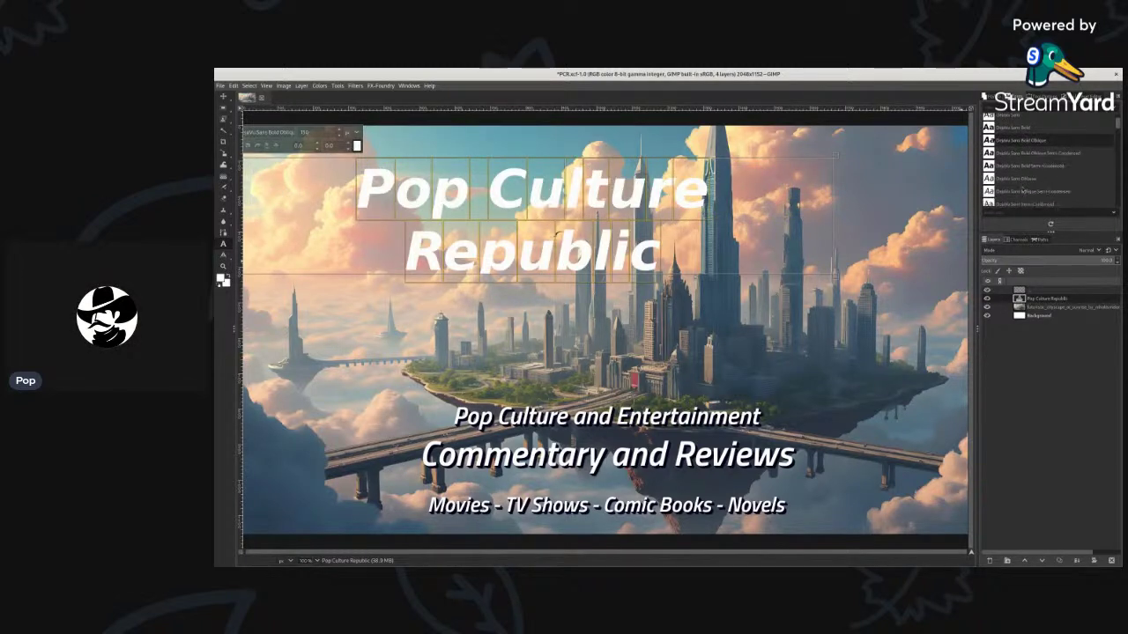
{"action": "left_click", "coordinate": [1020, 192]}
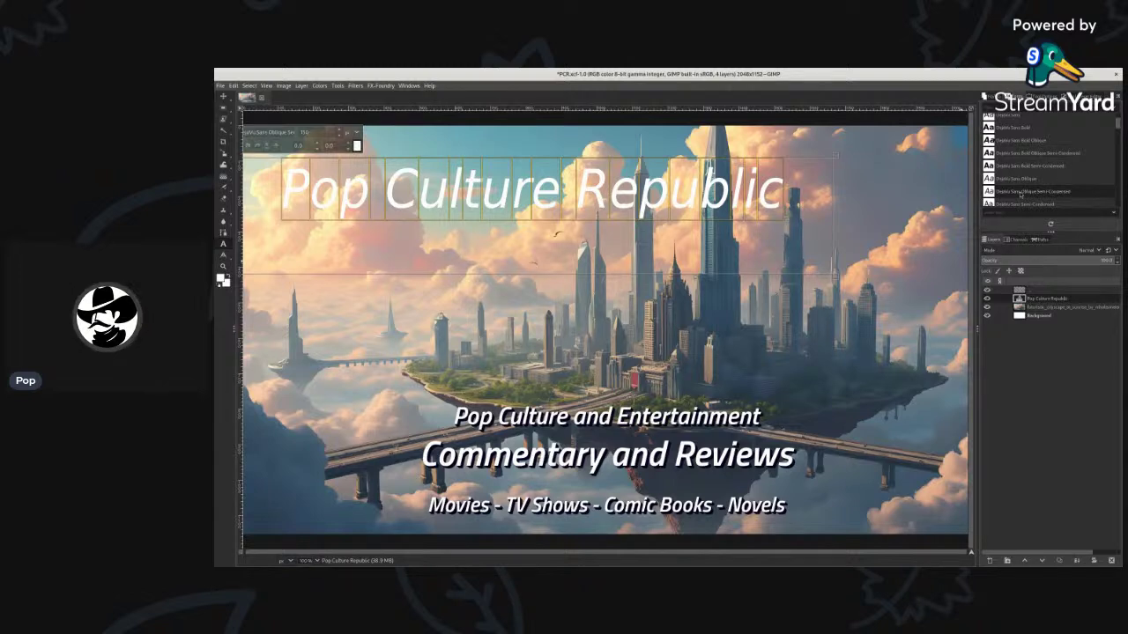
{"action": "scroll", "coordinate": [1020, 193], "scroll_direction": "down", "scroll_amount": 1}
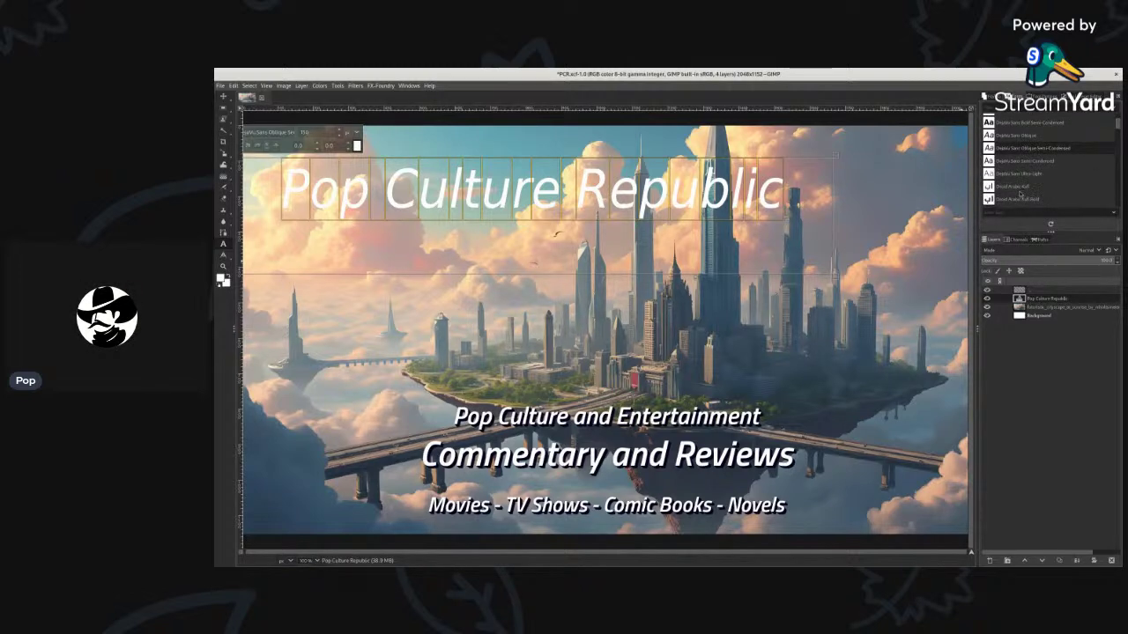
{"action": "left_click", "coordinate": [1017, 186]}
Try Edge of the Galaxy #1, Edge of the Galaxy and its Italic and Italic #1 styles on the title text.
{"action": "scroll", "coordinate": [1018, 187], "scroll_direction": "down", "scroll_amount": 3}
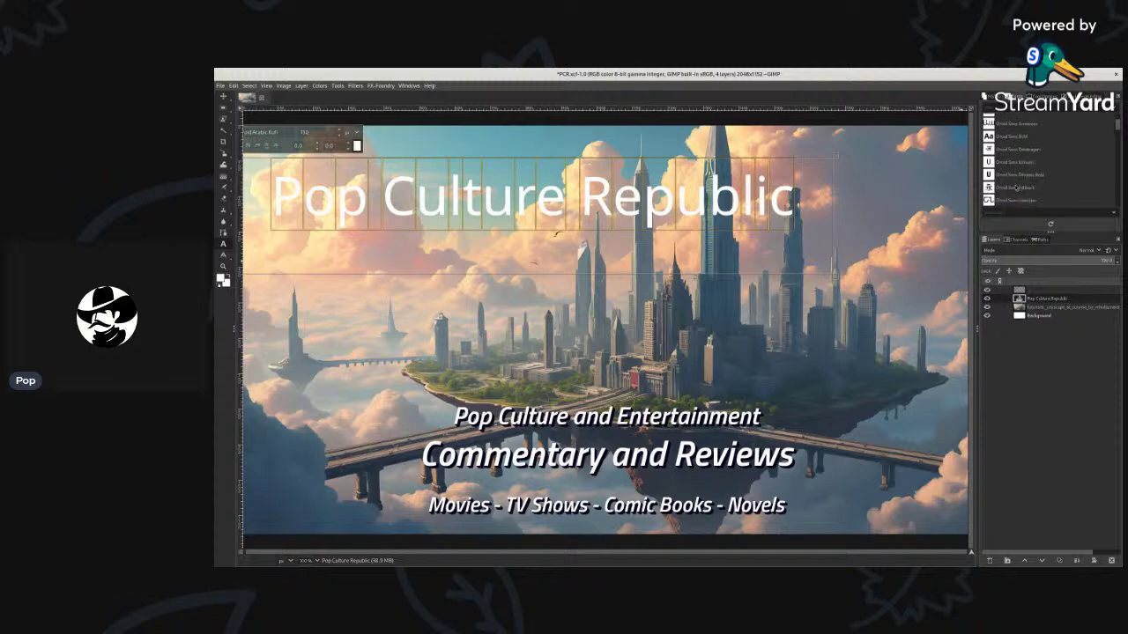
{"action": "scroll", "coordinate": [1017, 187], "scroll_direction": "down", "scroll_amount": 2}
{"action": "scroll", "coordinate": [1016, 187], "scroll_direction": "down", "scroll_amount": 4}
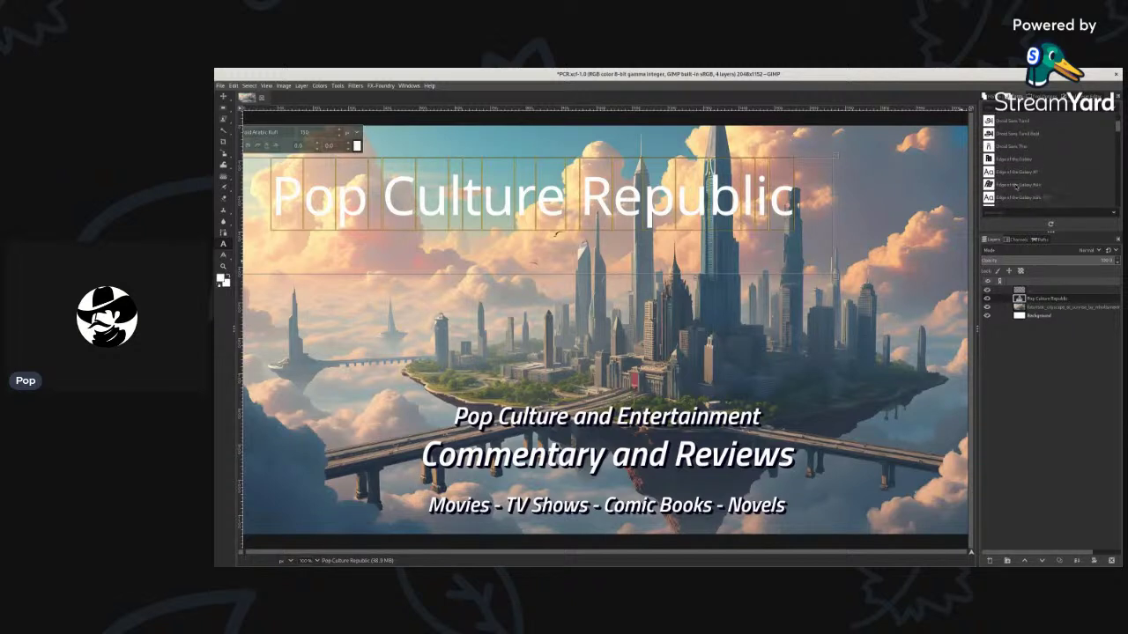
{"action": "left_click", "coordinate": [1011, 175]}
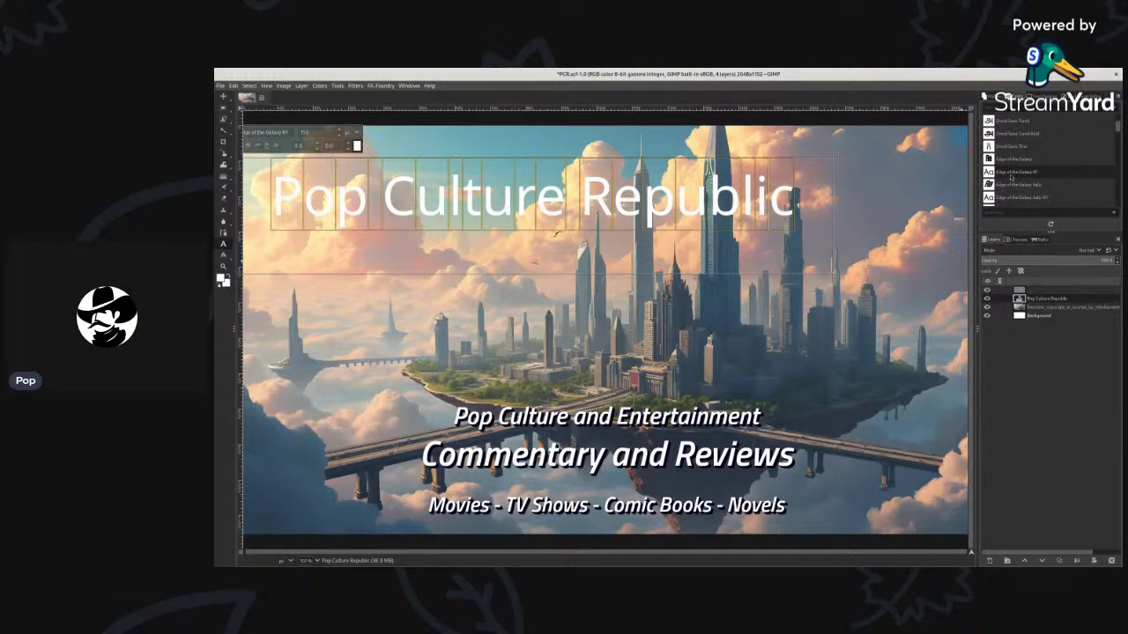
{"action": "left_click", "coordinate": [1011, 160]}
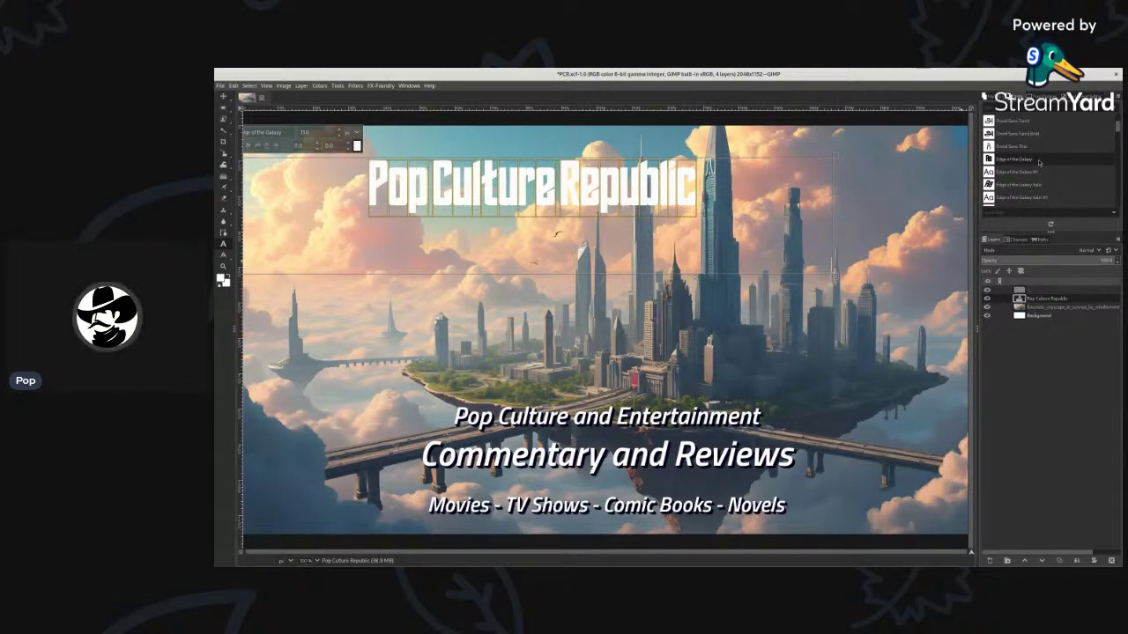
{"action": "left_click", "coordinate": [1032, 185]}
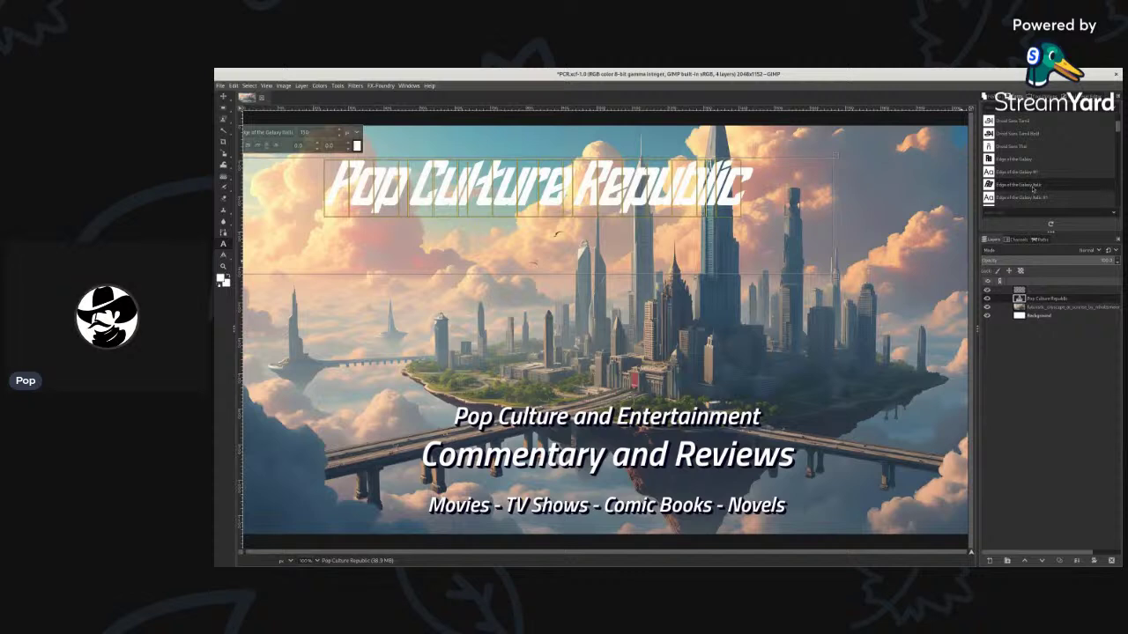
{"action": "left_click", "coordinate": [1025, 199]}
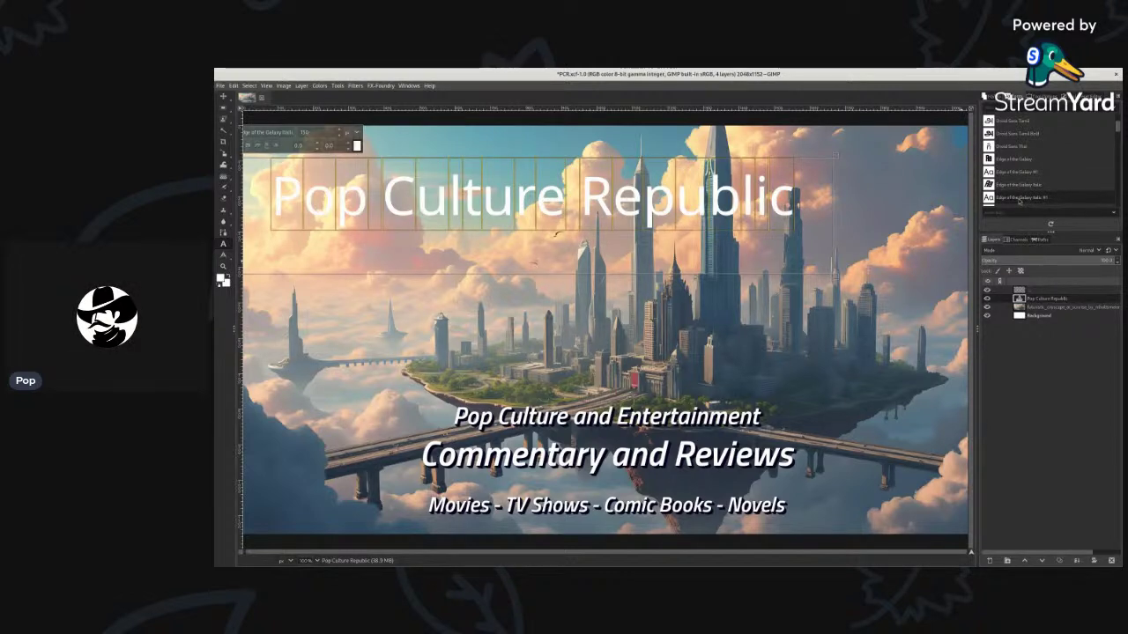
Set the title text's font to Grand Hotel and look further down the font list.
{"action": "scroll", "coordinate": [1022, 200], "scroll_direction": "down", "scroll_amount": 1}
{"action": "left_click", "coordinate": [1011, 182]}
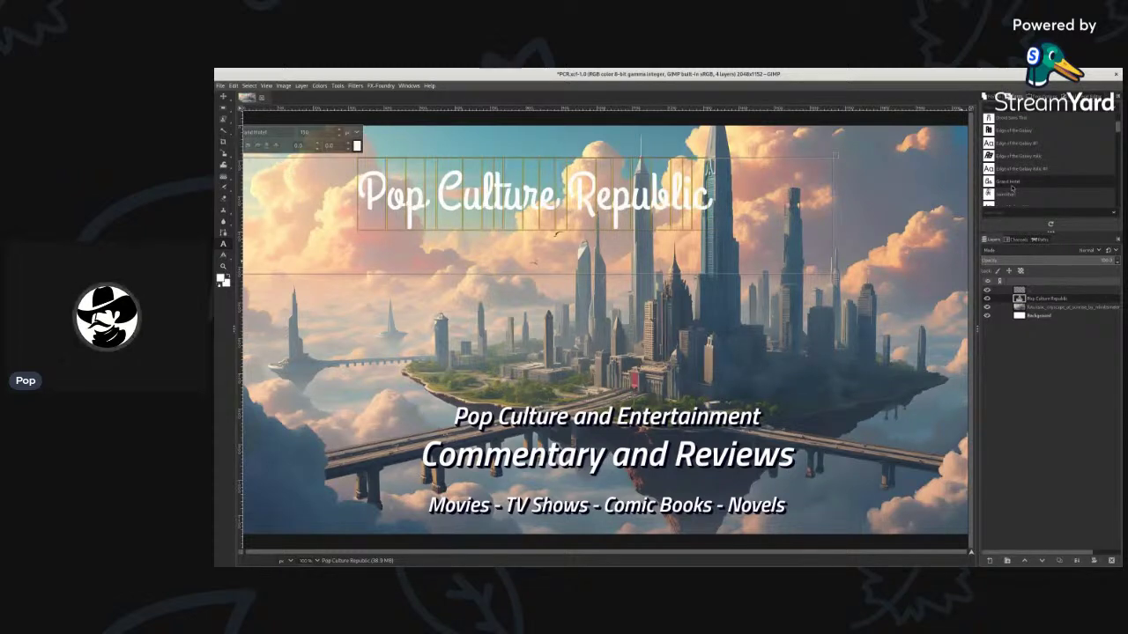
{"action": "scroll", "coordinate": [1021, 188], "scroll_direction": "down", "scroll_amount": 1}
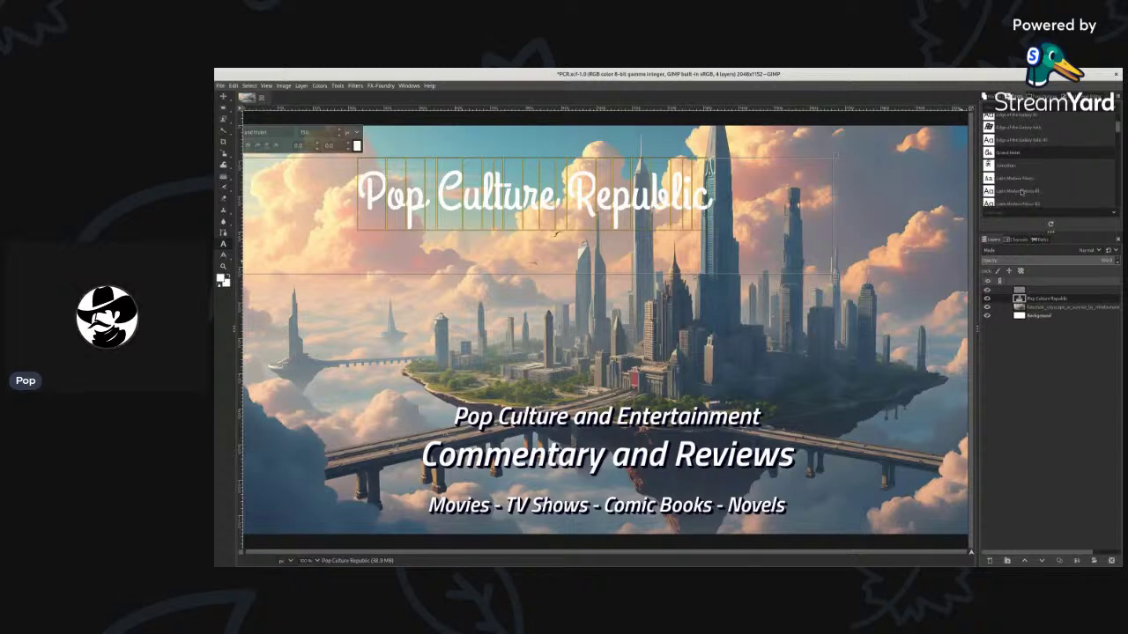
Try Latin Modern Mono #1 and Latin Modern Mono Light on the title text.
{"action": "left_click", "coordinate": [1020, 190]}
{"action": "scroll", "coordinate": [1019, 191], "scroll_direction": "down", "scroll_amount": 2}
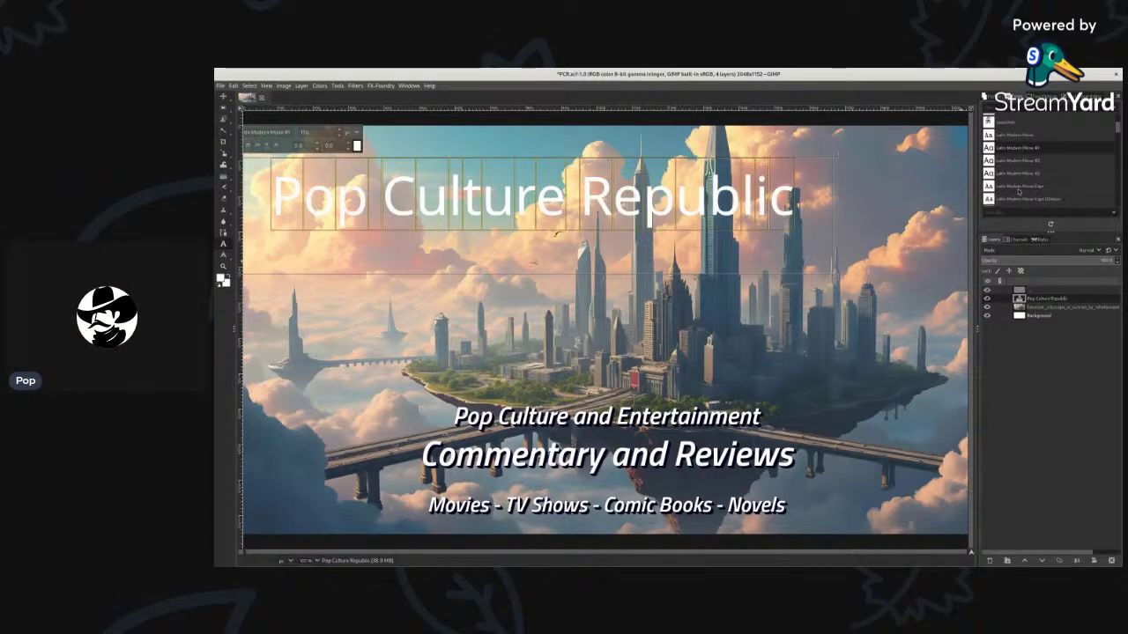
{"action": "scroll", "coordinate": [1019, 190], "scroll_direction": "down", "scroll_amount": 2}
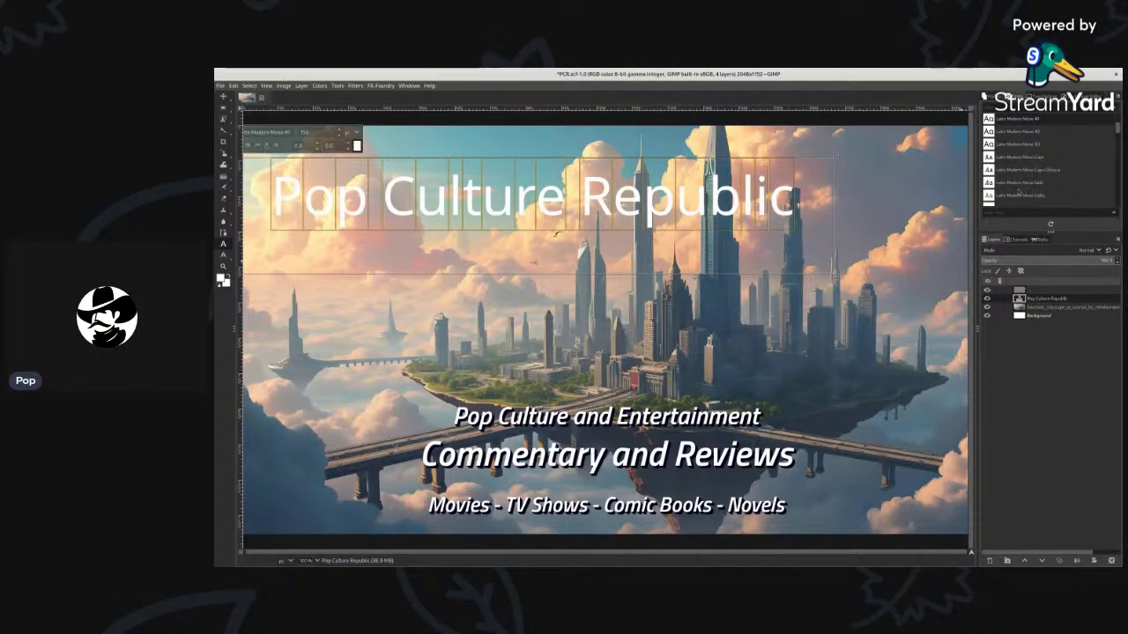
{"action": "left_click", "coordinate": [1013, 196]}
{"action": "scroll", "coordinate": [1013, 199], "scroll_direction": "up", "scroll_amount": 5}
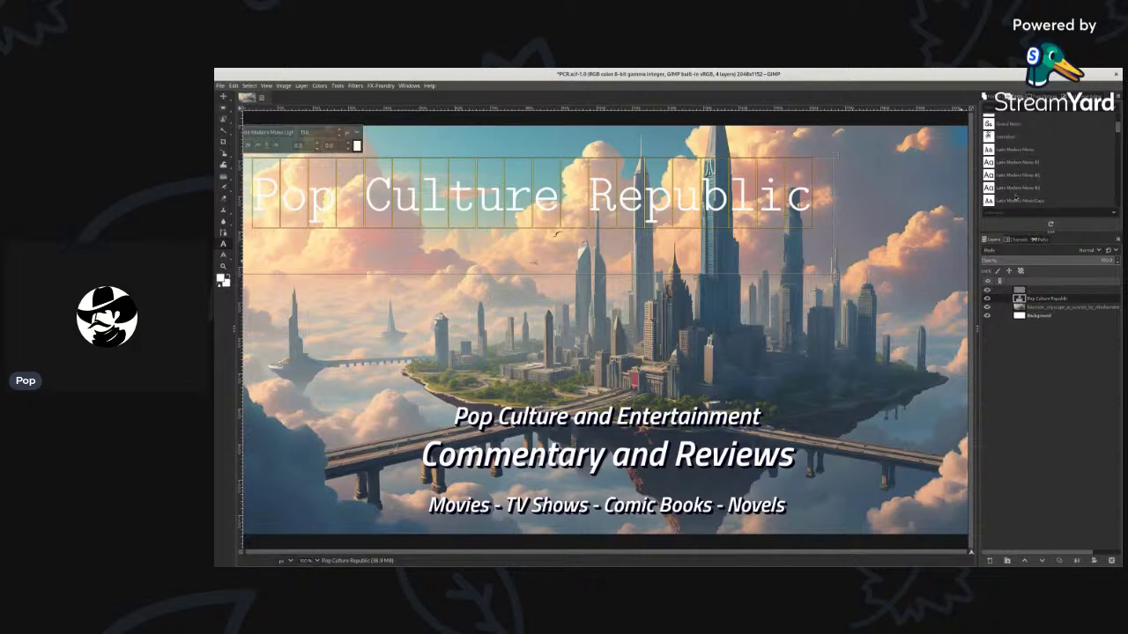
{"action": "scroll", "coordinate": [1018, 198], "scroll_direction": "up", "scroll_amount": 6}
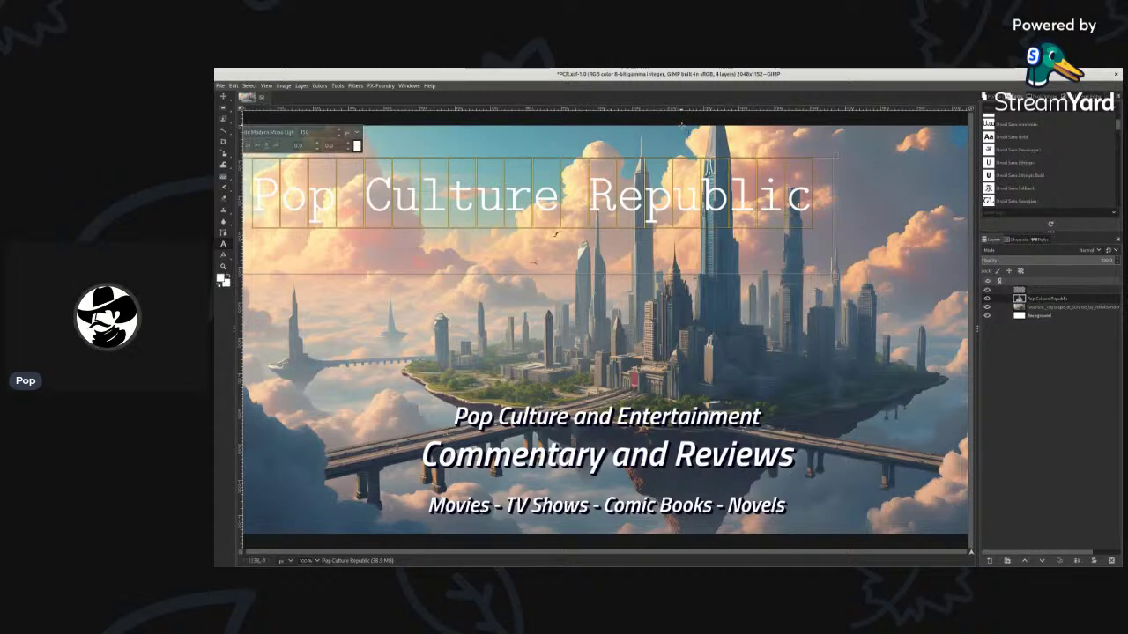
Undo all the font trials on the title text, back to its Titillium Semi-Bold Italic version with the drop shadow.
{"action": "key", "text": "ctrl+z"}
{"action": "key", "text": "ctrl+z"}
{"action": "key", "text": "ctrl+z"}
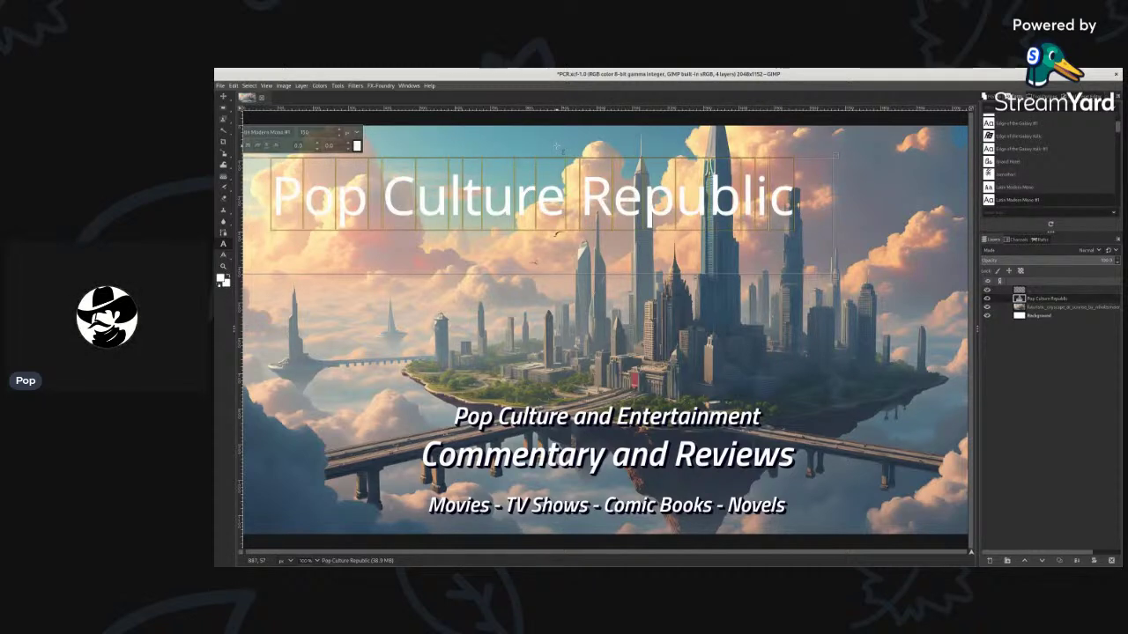
{"action": "key", "text": "ctrl+z"}
{"action": "key", "text": "ctrl+z"}
{"action": "key", "text": "ctrl+z"}
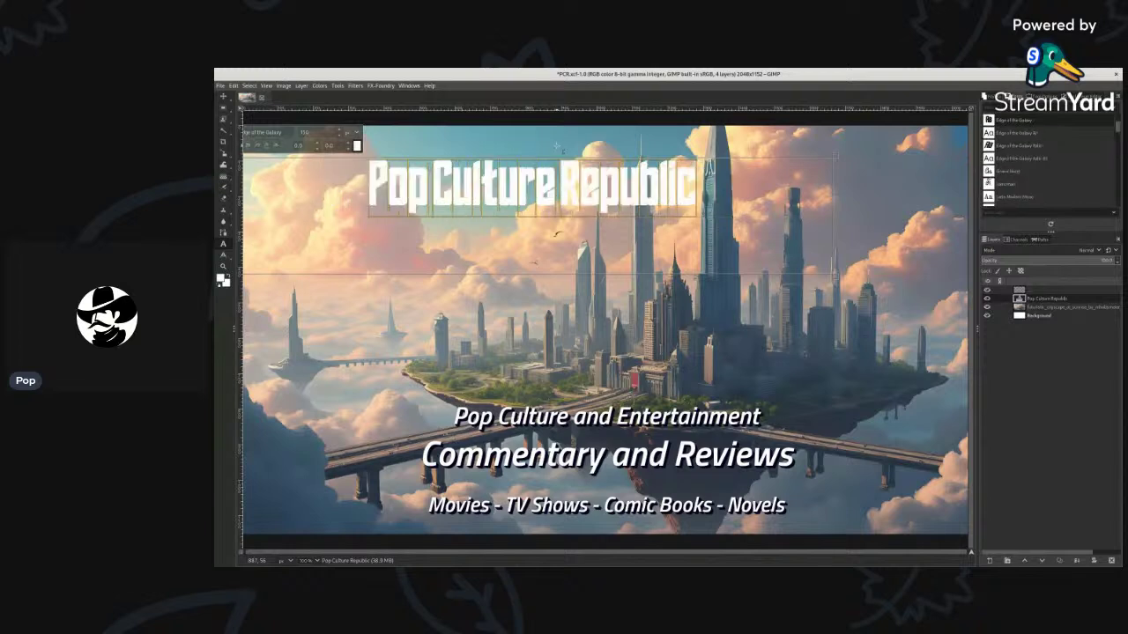
{"action": "key", "text": "ctrl+z"}
{"action": "key", "text": "ctrl+z"}
{"action": "key", "text": "ctrl+z"}
{"action": "key", "text": "ctrl+z"}
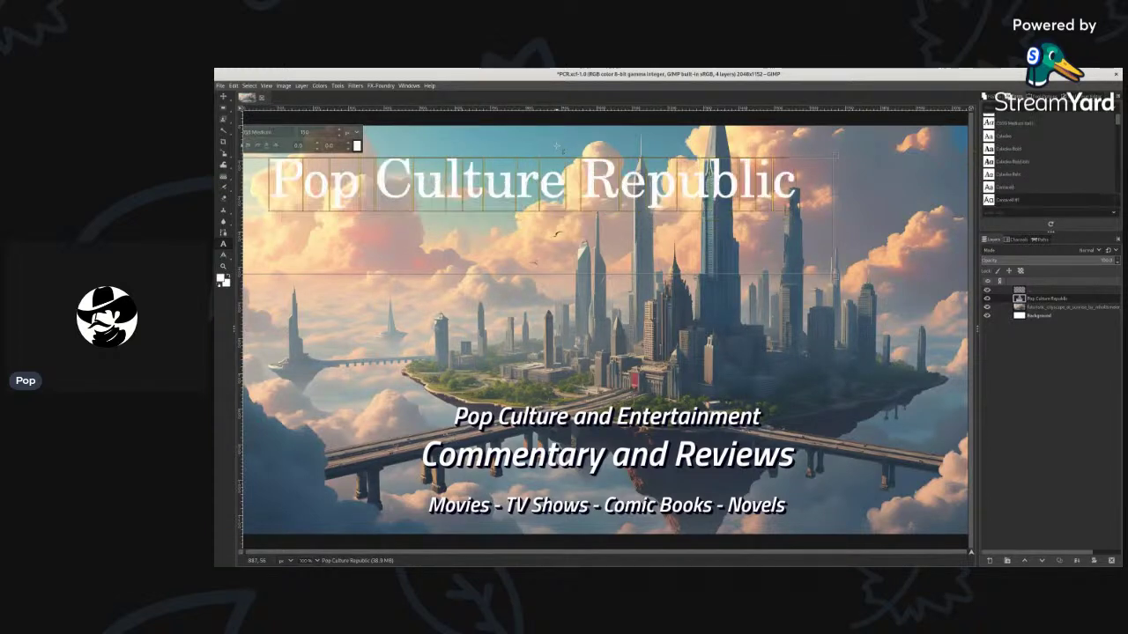
{"action": "key", "text": "ctrl+z"}
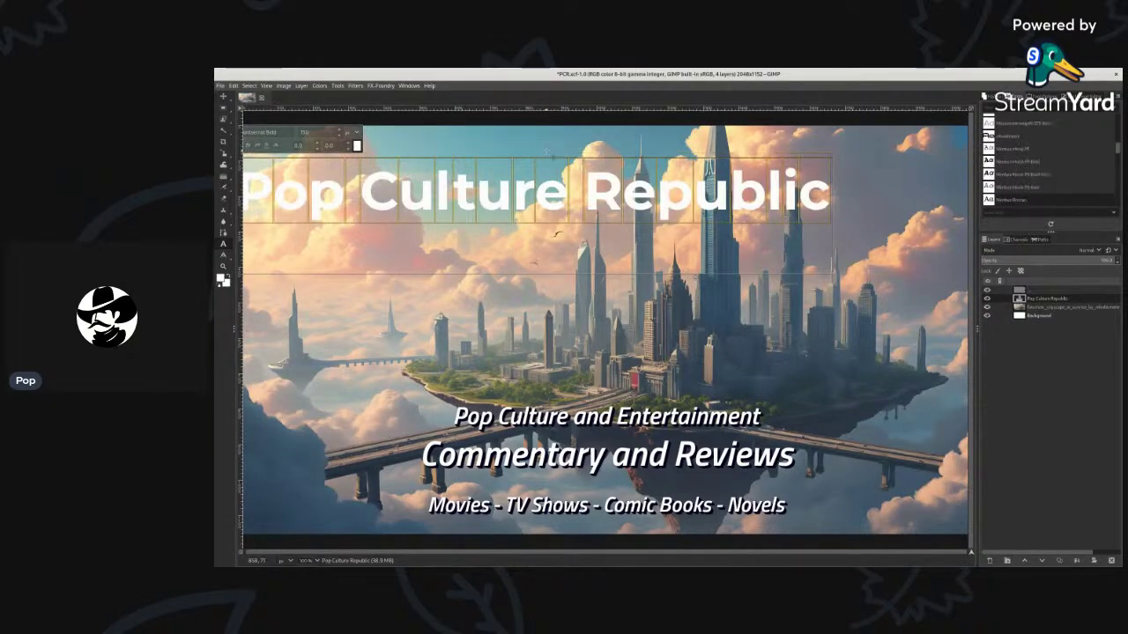
{"action": "key", "text": "ctrl+z"}
{"action": "key", "text": "ctrl+z"}
{"action": "key", "text": "ctrl+z"}
{"action": "key", "text": "ctrl+z"}
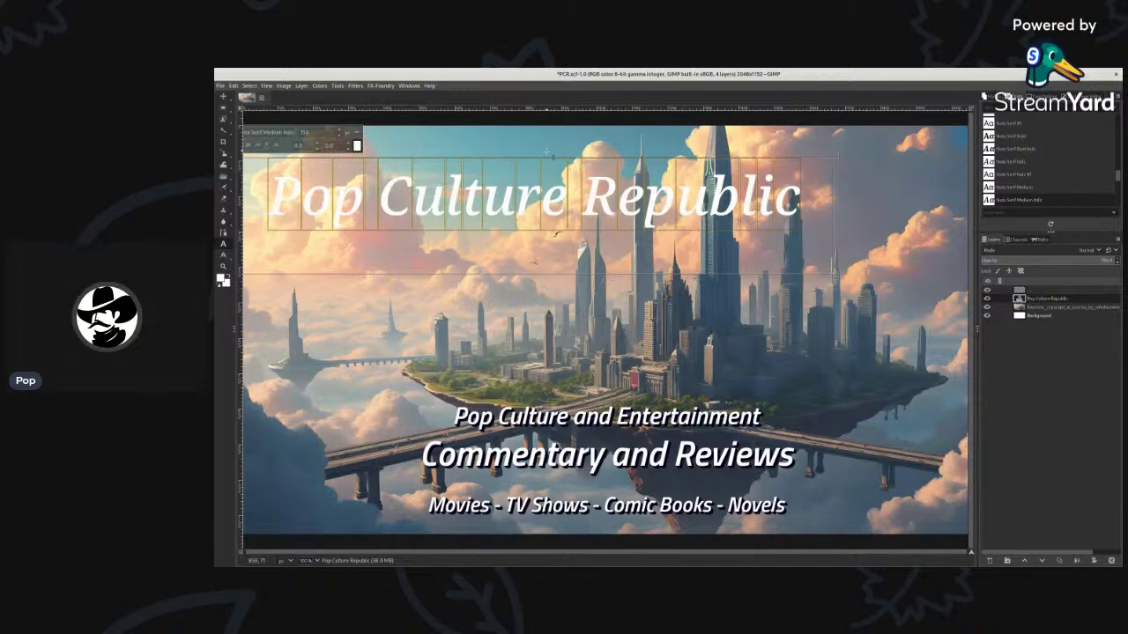
{"action": "key", "text": "ctrl+z"}
{"action": "key", "text": "ctrl+z"}
{"action": "key", "text": "ctrl+z"}
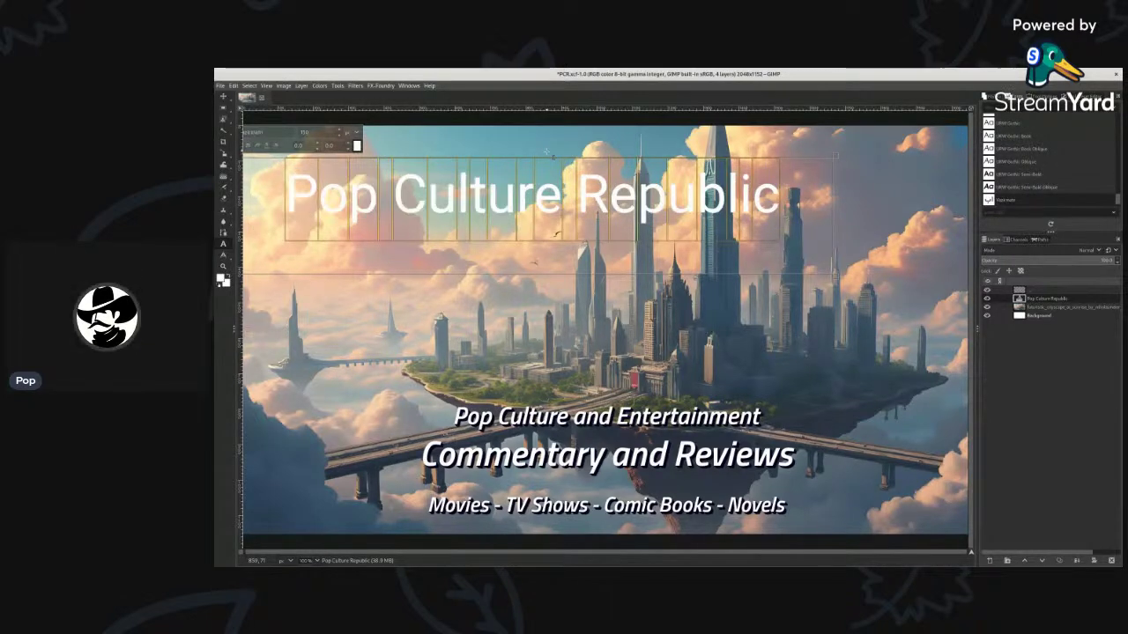
{"action": "key", "text": "ctrl+z"}
{"action": "key", "text": "ctrl+z"}
{"action": "key", "text": "ctrl+z"}
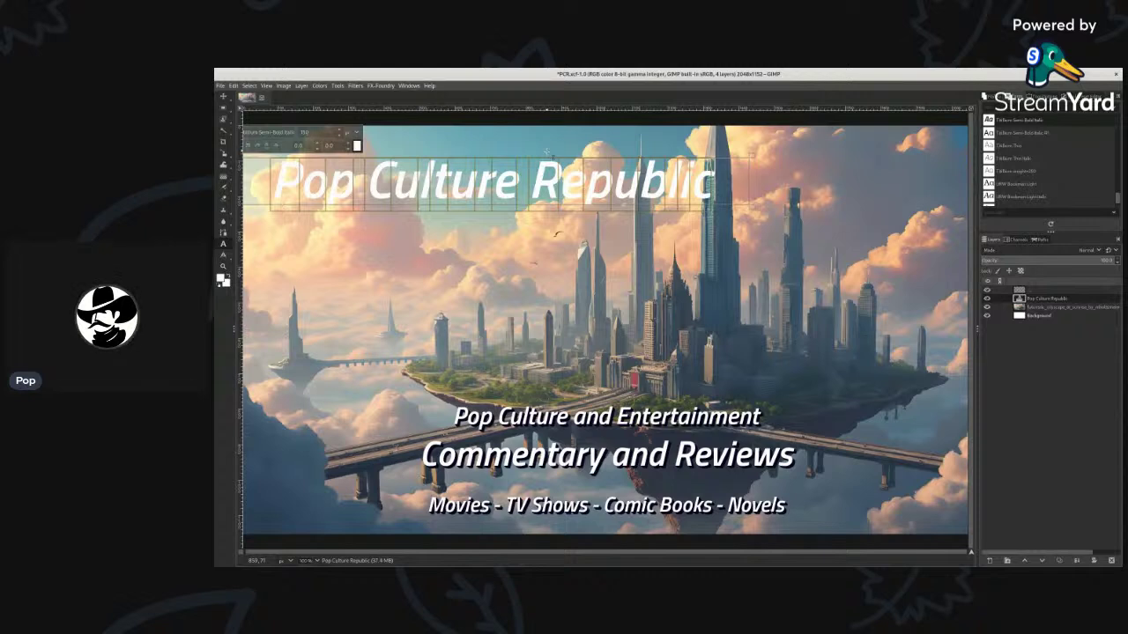
{"action": "key", "text": "ctrl+z"}
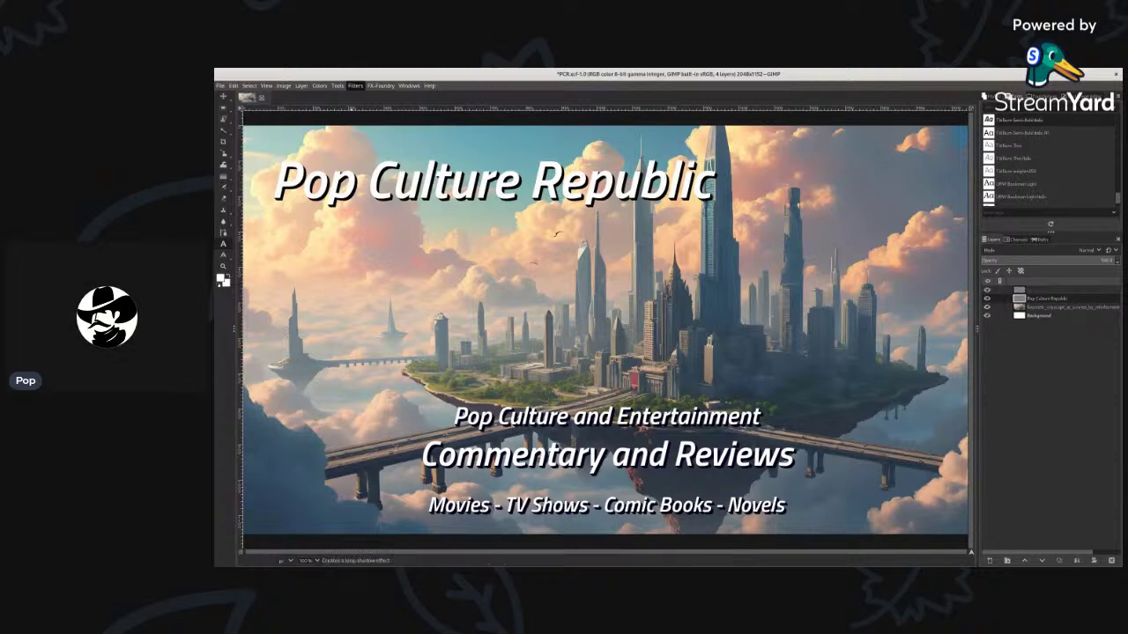
Try a long shadow effect on the Pop Culture Republic title layer, then undo it.
{"action": "left_click", "coordinate": [458, 211]}
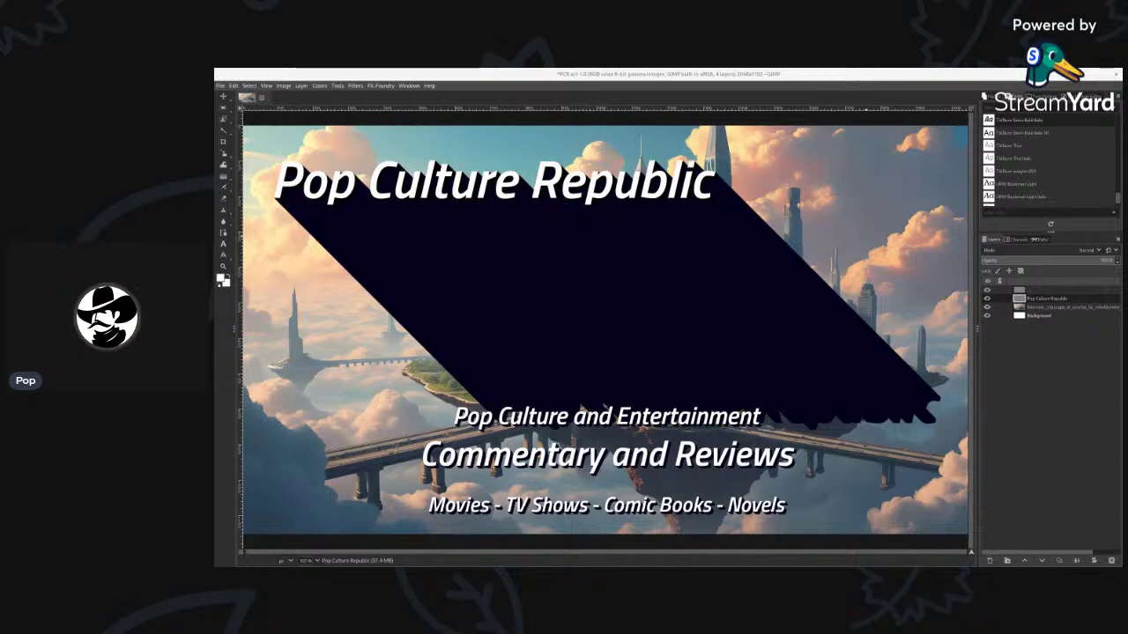
{"action": "key", "text": "ctrl+z"}
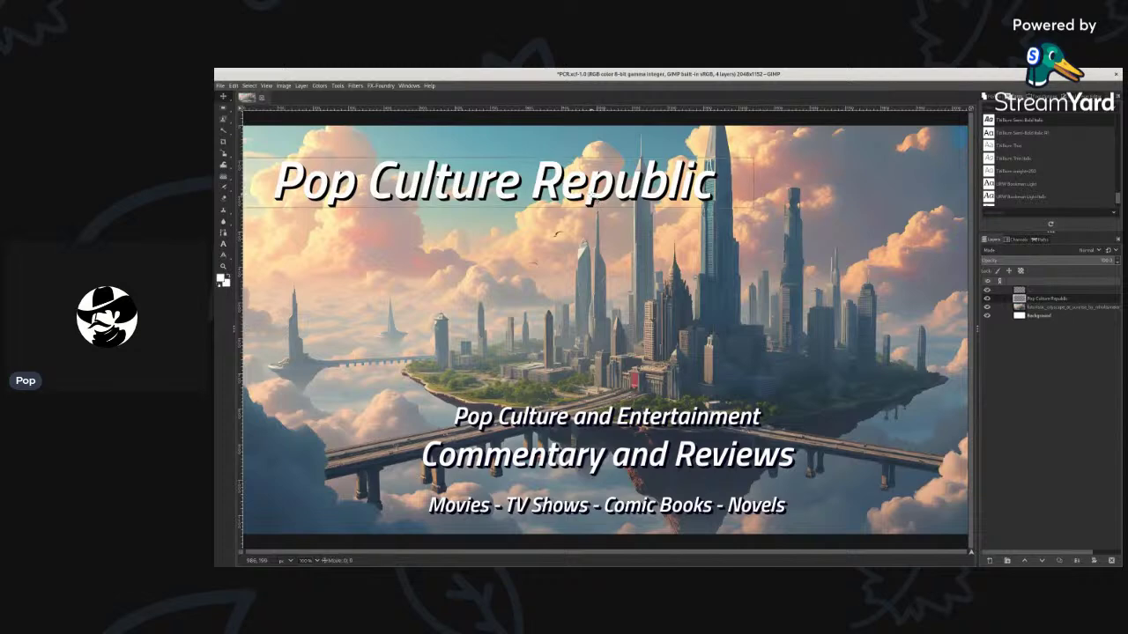
Move the title slightly to the right and the tagline text layer slightly right and down.
{"action": "mouse_move", "coordinate": [590, 190]}
{"action": "left_mouse_down"}
{"action": "mouse_move", "coordinate": [620, 211]}
{"action": "mouse_move", "coordinate": [609, 176]}
{"action": "mouse_move", "coordinate": [718, 185]}
{"action": "mouse_move", "coordinate": [612, 204]}
{"action": "mouse_move", "coordinate": [608, 181]}
{"action": "mouse_move", "coordinate": [582, 183]}
{"action": "mouse_move", "coordinate": [840, 202]}
{"action": "mouse_move", "coordinate": [726, 184]}
{"action": "mouse_move", "coordinate": [663, 199]}
{"action": "mouse_move", "coordinate": [729, 214]}
{"action": "mouse_move", "coordinate": [651, 209]}
{"action": "mouse_move", "coordinate": [631, 188]}
{"action": "mouse_move", "coordinate": [590, 186]}
{"action": "mouse_move", "coordinate": [614, 196]}
{"action": "mouse_move", "coordinate": [599, 192]}
{"action": "left_mouse_up"}
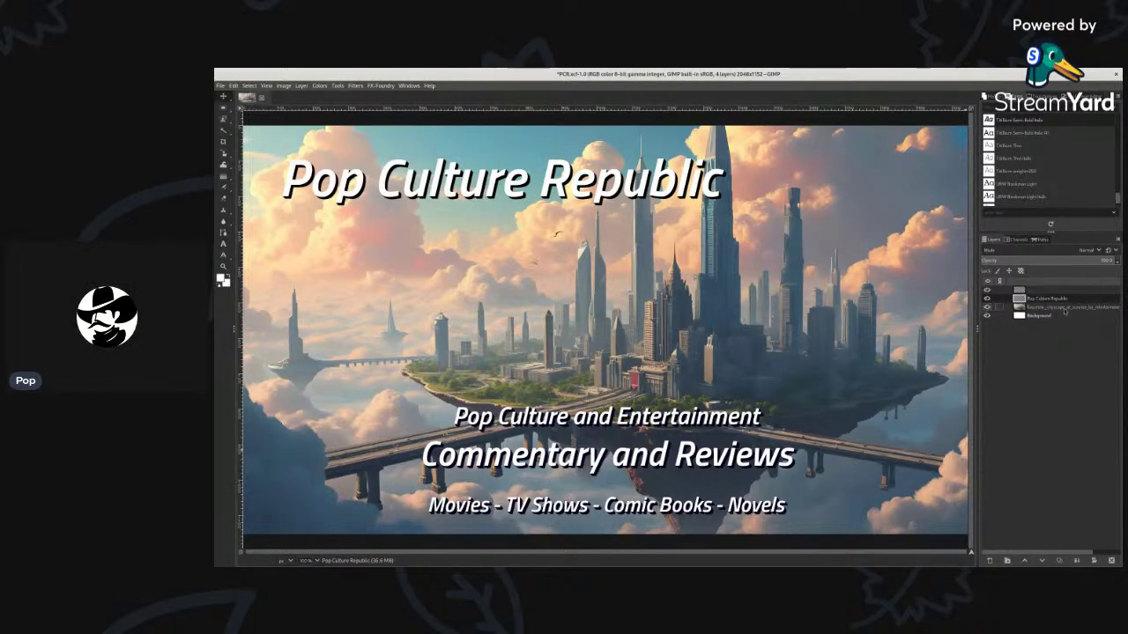
{"action": "left_click", "coordinate": [1029, 290]}
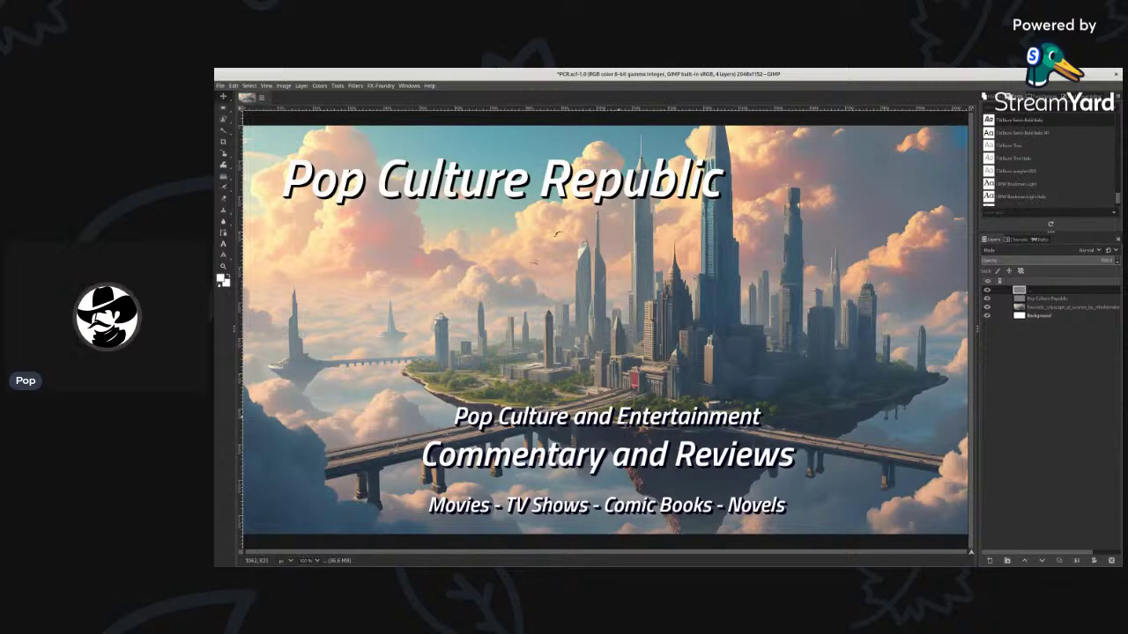
{"action": "mouse_move", "coordinate": [622, 422]}
{"action": "left_mouse_down"}
{"action": "mouse_move", "coordinate": [615, 334]}
{"action": "mouse_move", "coordinate": [622, 433]}
{"action": "mouse_move", "coordinate": [672, 276]}
{"action": "mouse_move", "coordinate": [660, 422]}
{"action": "mouse_move", "coordinate": [612, 432]}
{"action": "mouse_move", "coordinate": [633, 434]}
{"action": "mouse_move", "coordinate": [620, 428]}
{"action": "mouse_move", "coordinate": [658, 281]}
{"action": "mouse_move", "coordinate": [637, 347]}
{"action": "mouse_move", "coordinate": [632, 428]}
{"action": "left_mouse_up"}
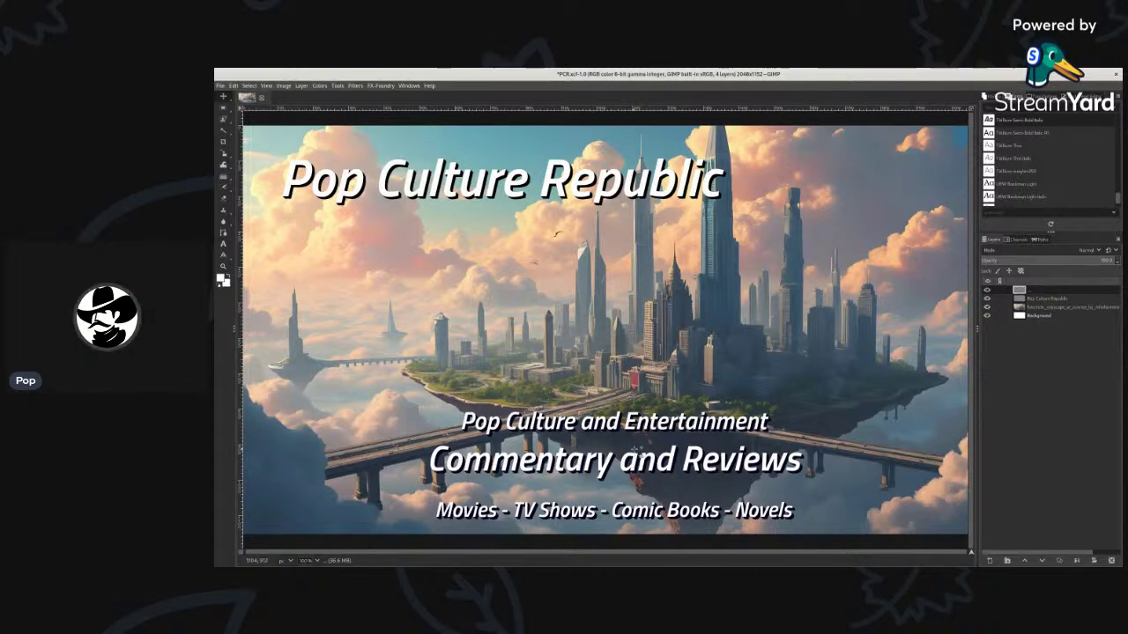
Reopen the tagline layer as editable text and shorten its first line to "Pop Culture".
{"action": "key", "text": "t"}
{"action": "left_click", "coordinate": [584, 419]}
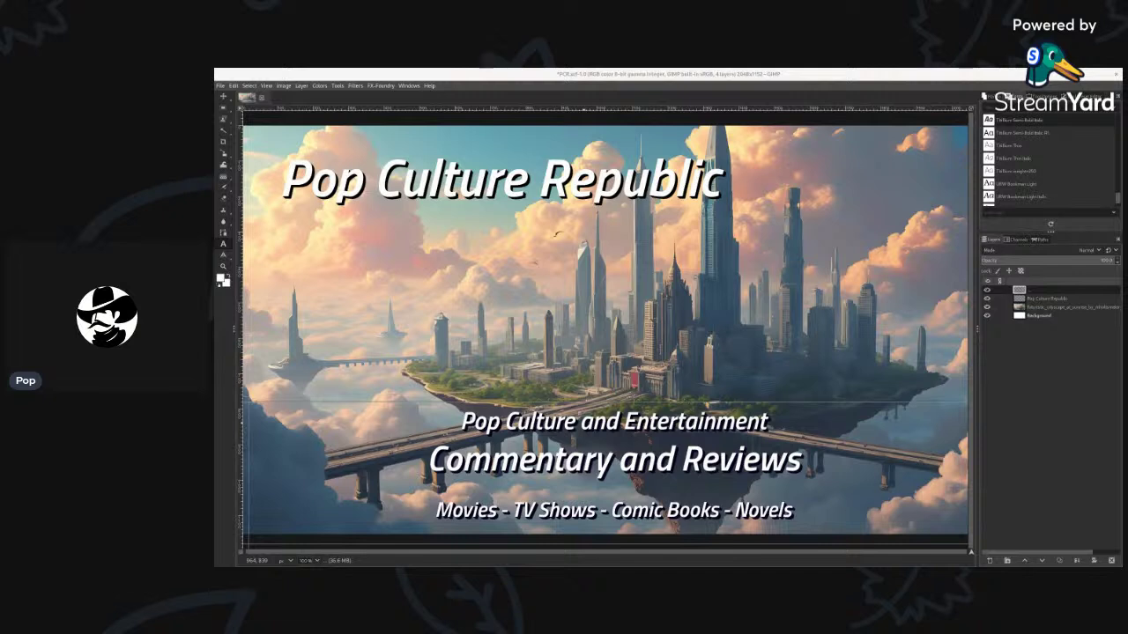
{"action": "left_click", "coordinate": [592, 431]}
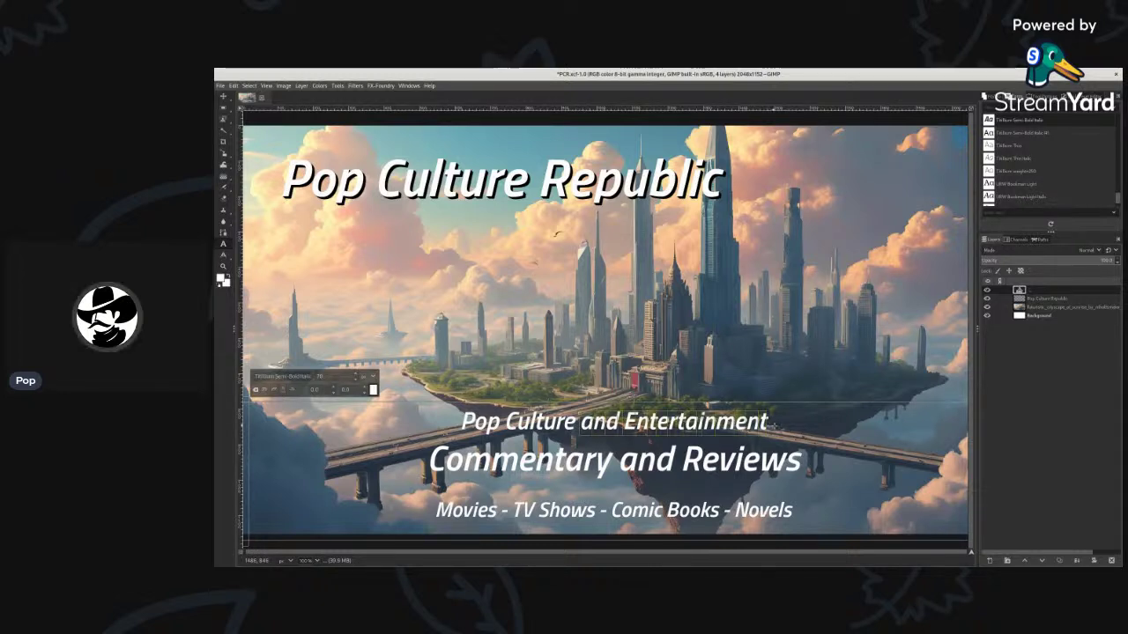
{"action": "key", "text": "BackSpace"}
{"action": "key", "text": "BackSpace"}
{"action": "key", "text": "BackSpace"}
{"action": "key", "text": "BackSpace"}
{"action": "key", "text": "BackSpace"}
{"action": "key", "text": "BackSpace"}
{"action": "key", "text": "BackSpace"}
{"action": "key", "text": "BackSpace"}
{"action": "key", "text": "BackSpace"}
{"action": "key", "text": "BackSpace"}
{"action": "key", "text": "BackSpace"}
{"action": "key", "text": "BackSpace"}
{"action": "key", "text": "BackSpace"}
{"action": "key", "text": "BackSpace"}
{"action": "key", "text": "BackSpace"}
{"action": "key", "text": "BackSpace"}
{"action": "key", "text": "BackSpace"}
{"action": "key", "text": "BackSpace"}
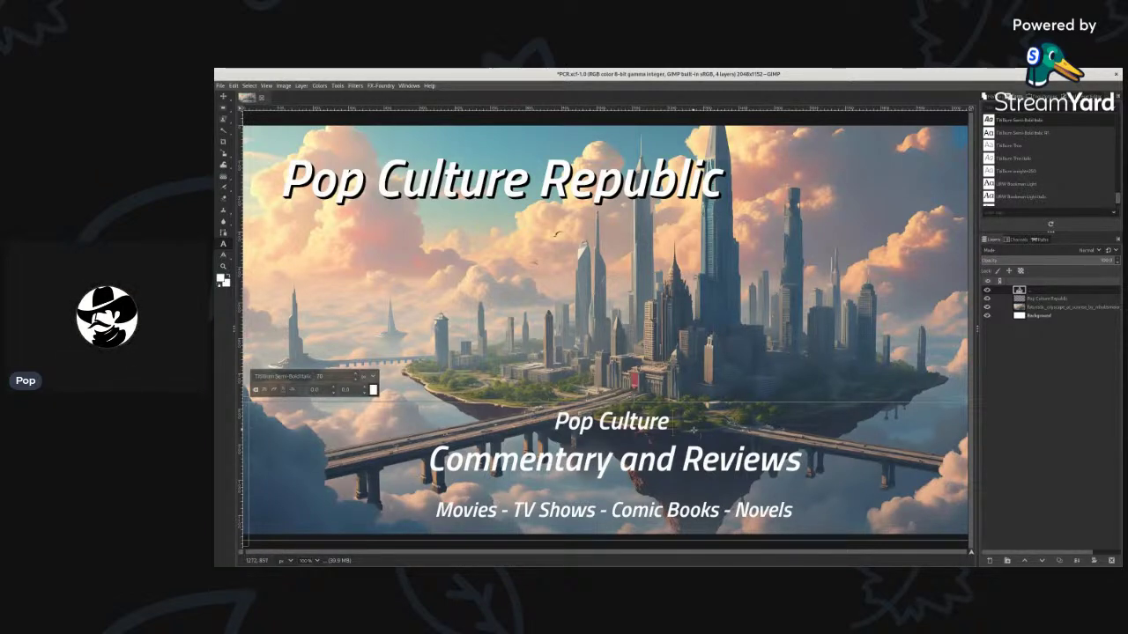
{"action": "key", "text": "BackSpace"}
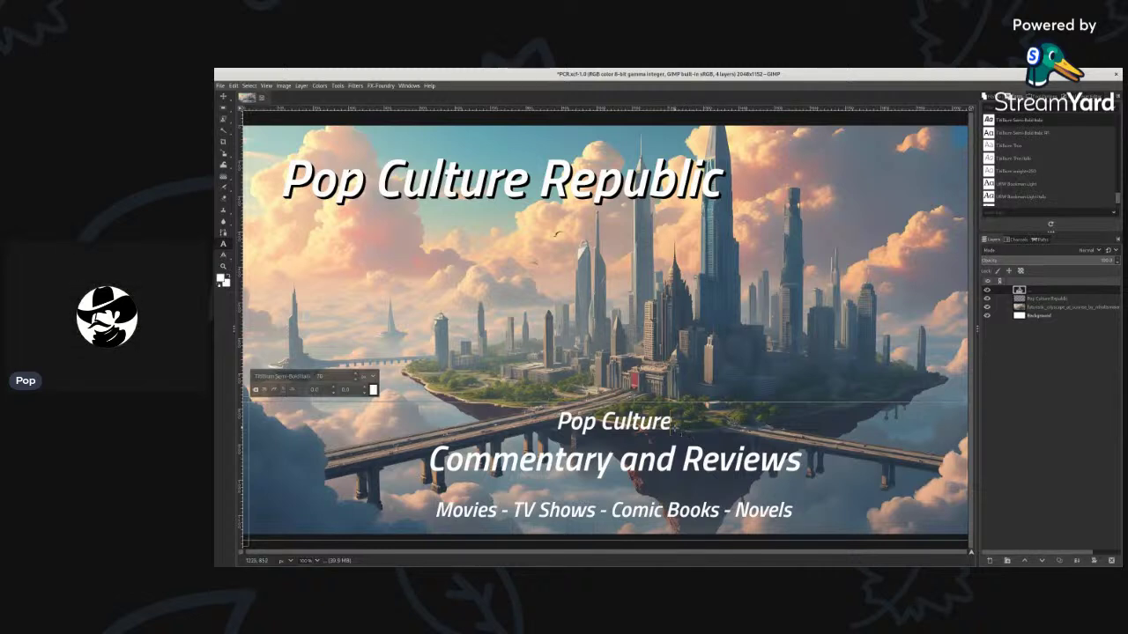
Set the font size of the tagline's "Pop Culture" line to 85.
{"action": "left_click_drag", "start_coordinate": [674, 429], "coordinate": [555, 423]}
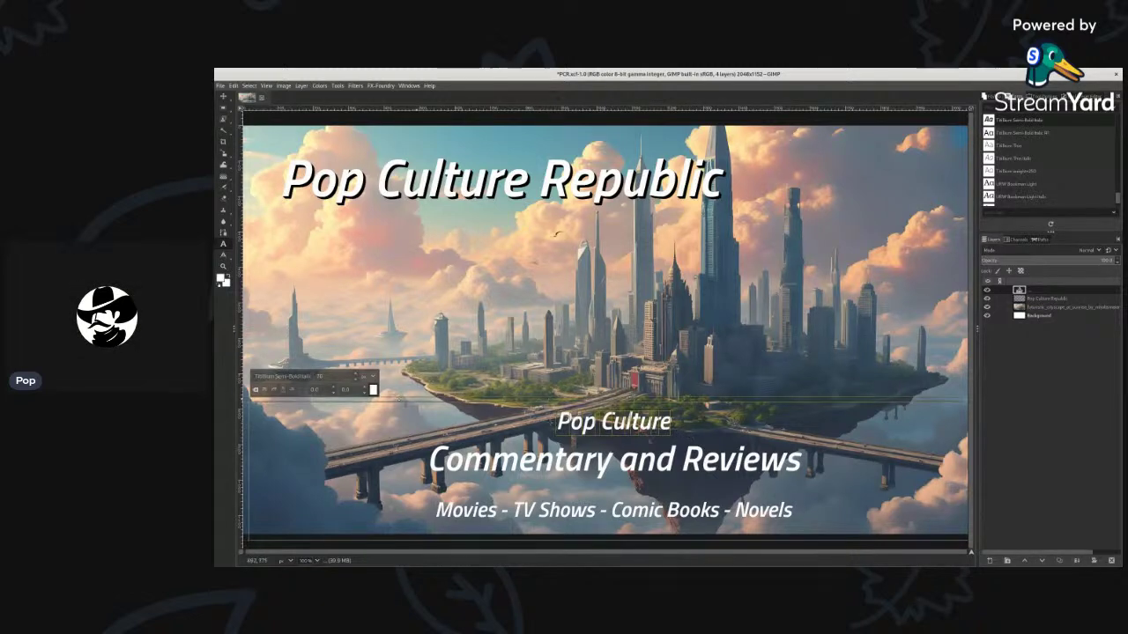
{"action": "left_click", "coordinate": [355, 374]}
{"action": "left_click", "coordinate": [355, 374]}
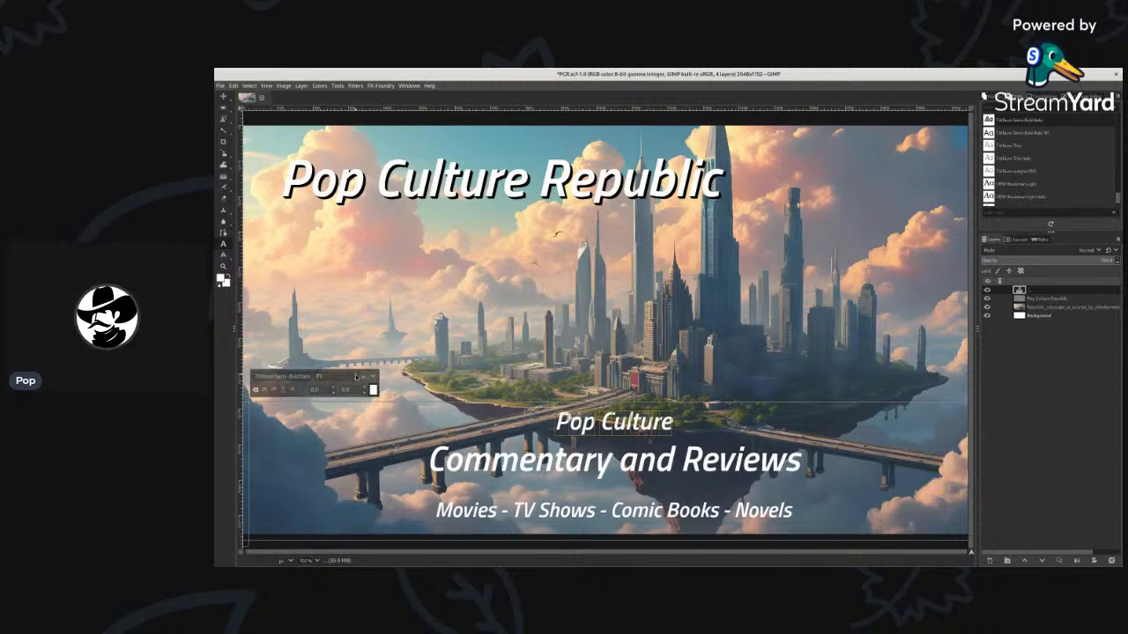
{"action": "left_click", "coordinate": [355, 374]}
{"action": "left_click", "coordinate": [355, 374]}
{"action": "left_click", "coordinate": [356, 376]}
{"action": "left_click", "coordinate": [356, 376]}
{"action": "left_click", "coordinate": [356, 376]}
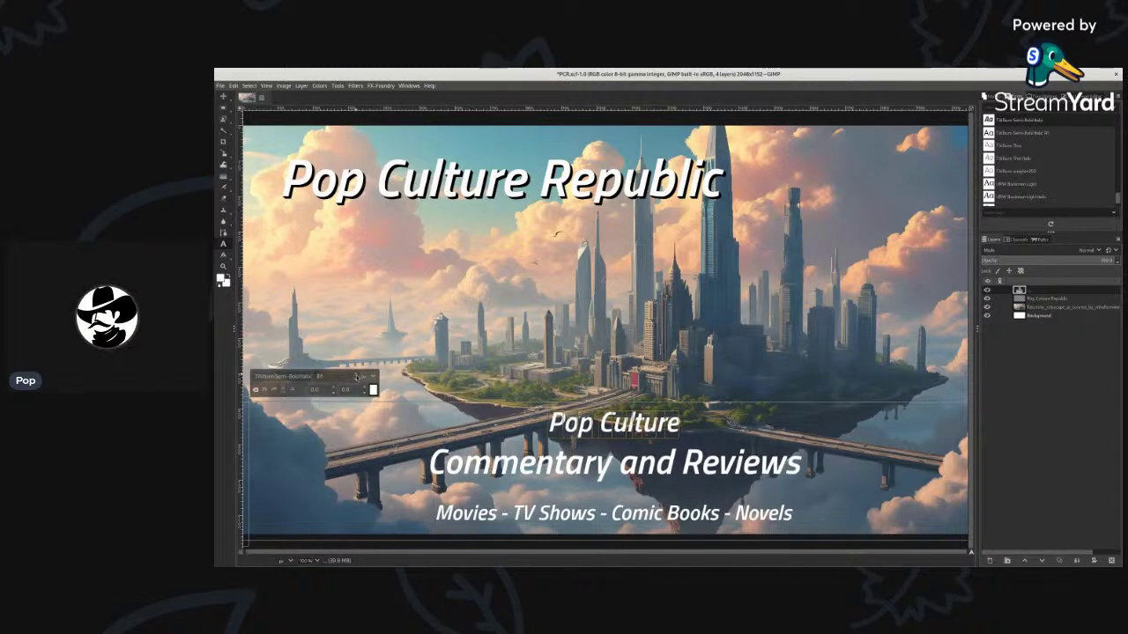
{"action": "left_click", "coordinate": [356, 376]}
{"action": "left_click", "coordinate": [356, 376]}
{"action": "left_click", "coordinate": [356, 376]}
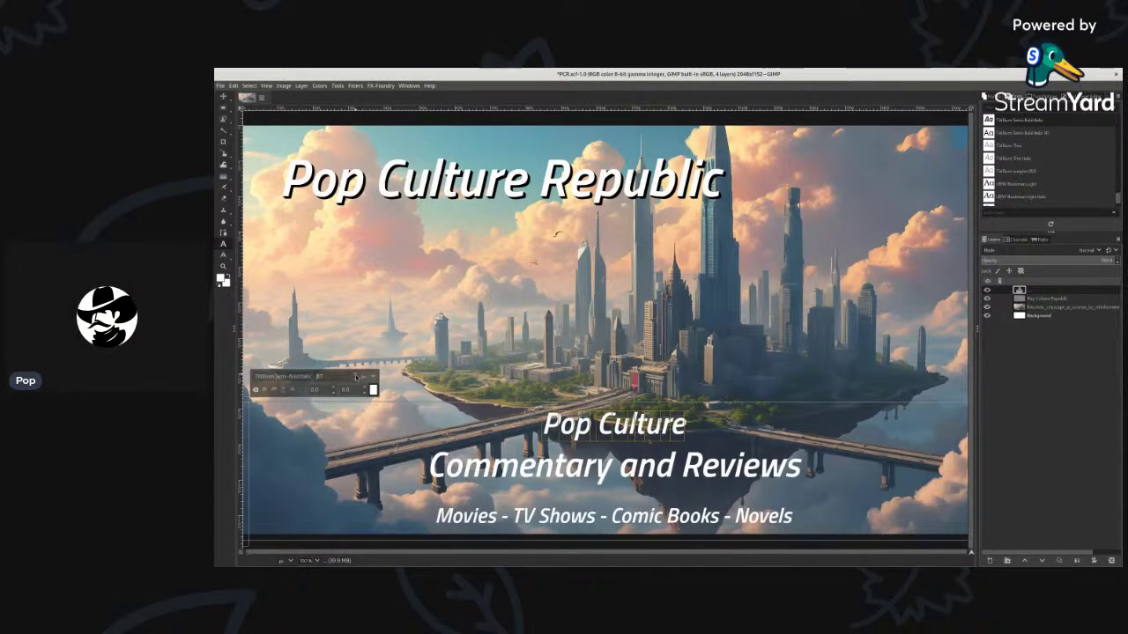
{"action": "left_click", "coordinate": [356, 376]}
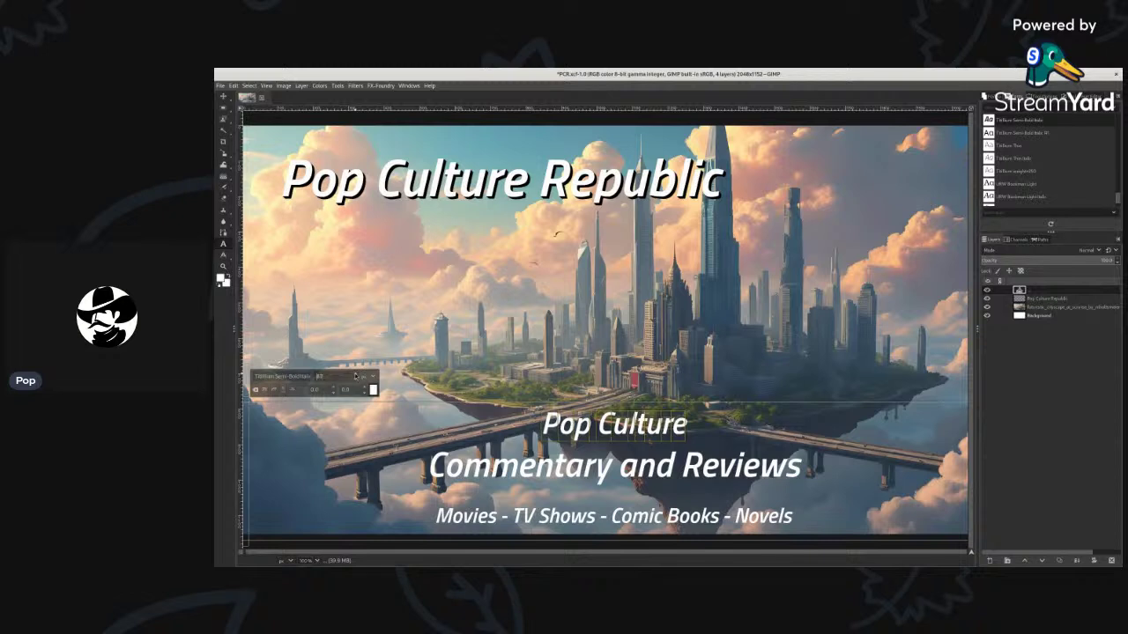
{"action": "left_click", "coordinate": [355, 380]}
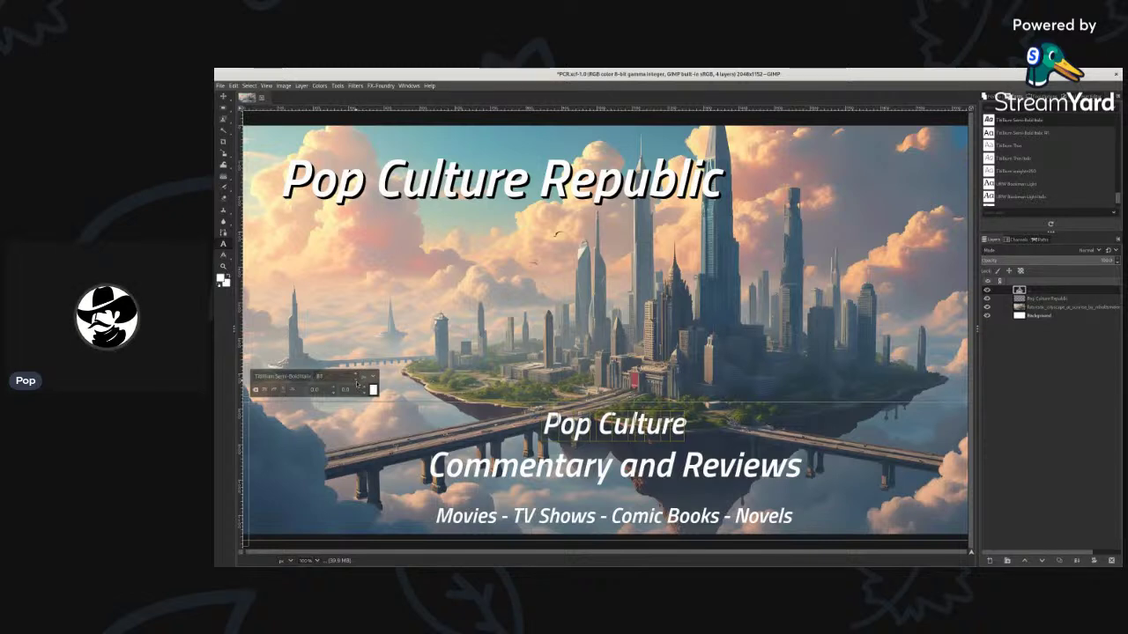
{"action": "left_click", "coordinate": [356, 380]}
{"action": "left_click", "coordinate": [356, 380]}
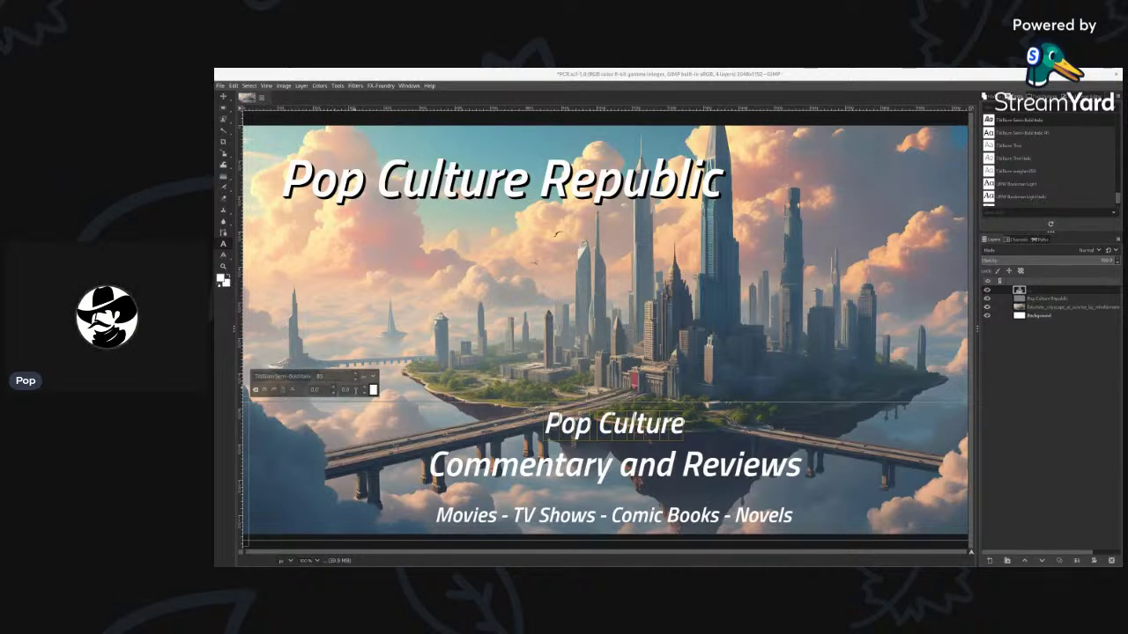
Widen the letter spacing of the tagline's "Pop Culture" line to 26.0.
{"action": "left_click", "coordinate": [364, 391]}
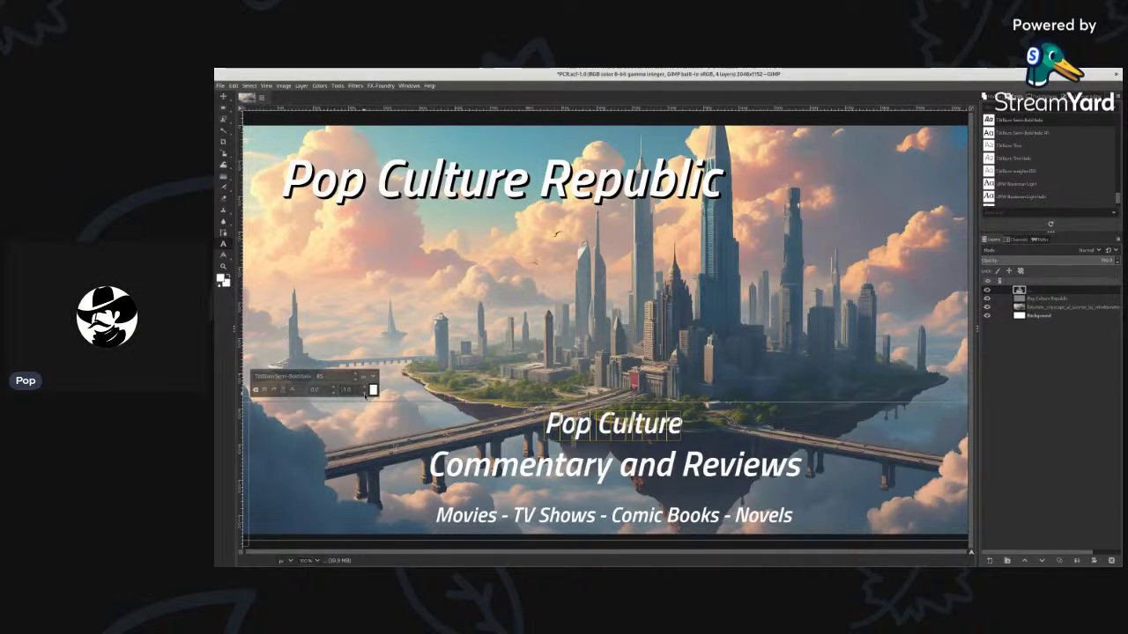
{"action": "left_click", "coordinate": [364, 391]}
{"action": "left_click", "coordinate": [364, 390]}
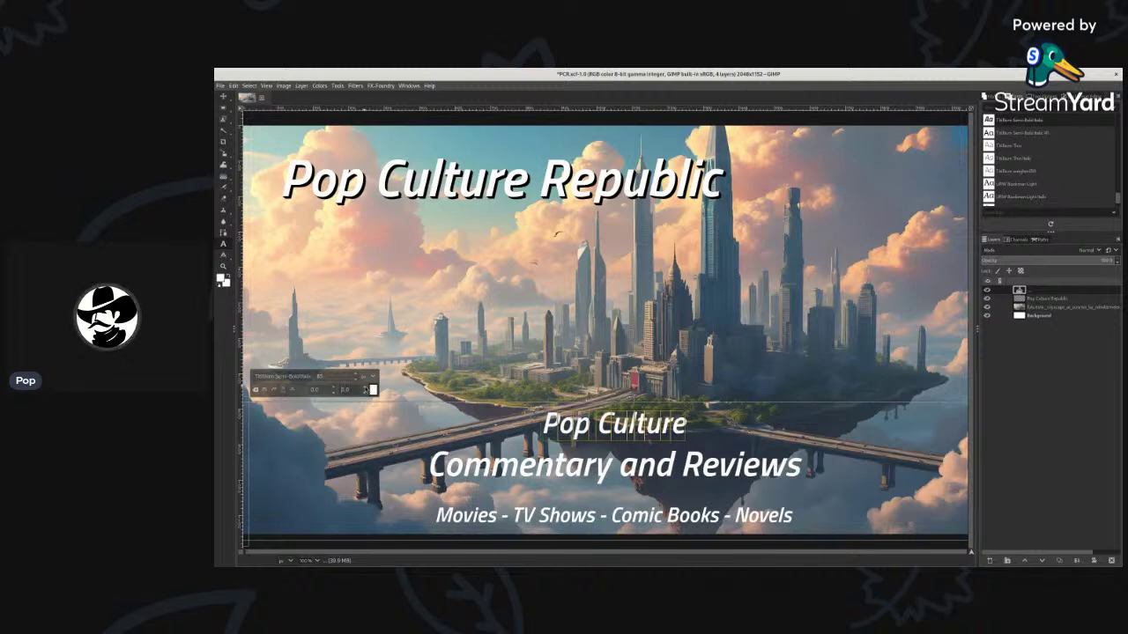
{"action": "left_click", "coordinate": [364, 390]}
{"action": "left_click", "coordinate": [364, 390]}
{"action": "left_click", "coordinate": [364, 390]}
{"action": "left_click", "coordinate": [365, 390]}
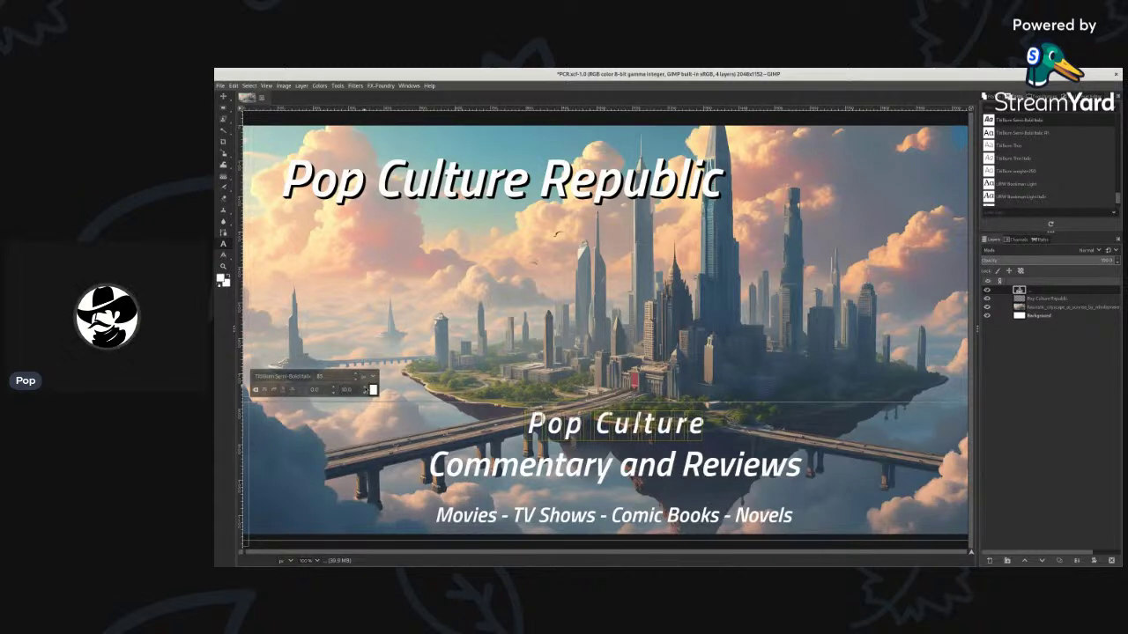
{"action": "left_click", "coordinate": [364, 390]}
{"action": "left_click", "coordinate": [365, 390]}
{"action": "left_click", "coordinate": [364, 390]}
{"action": "left_click", "coordinate": [365, 390]}
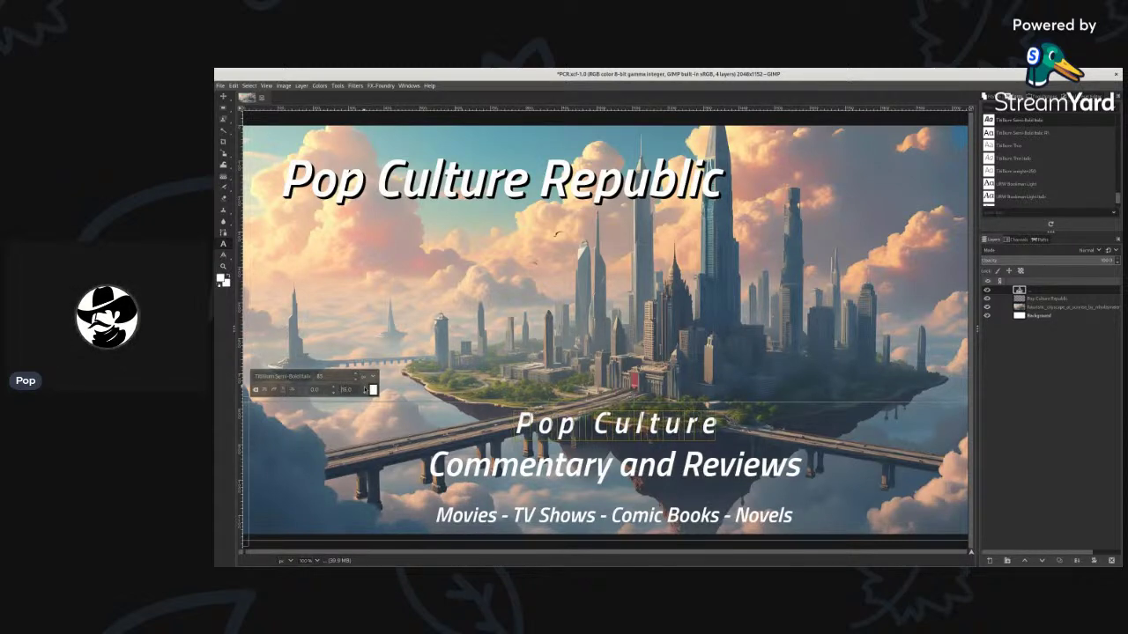
{"action": "left_click", "coordinate": [365, 390]}
{"action": "left_click", "coordinate": [364, 390]}
{"action": "left_click", "coordinate": [365, 390]}
{"action": "left_click", "coordinate": [365, 390]}
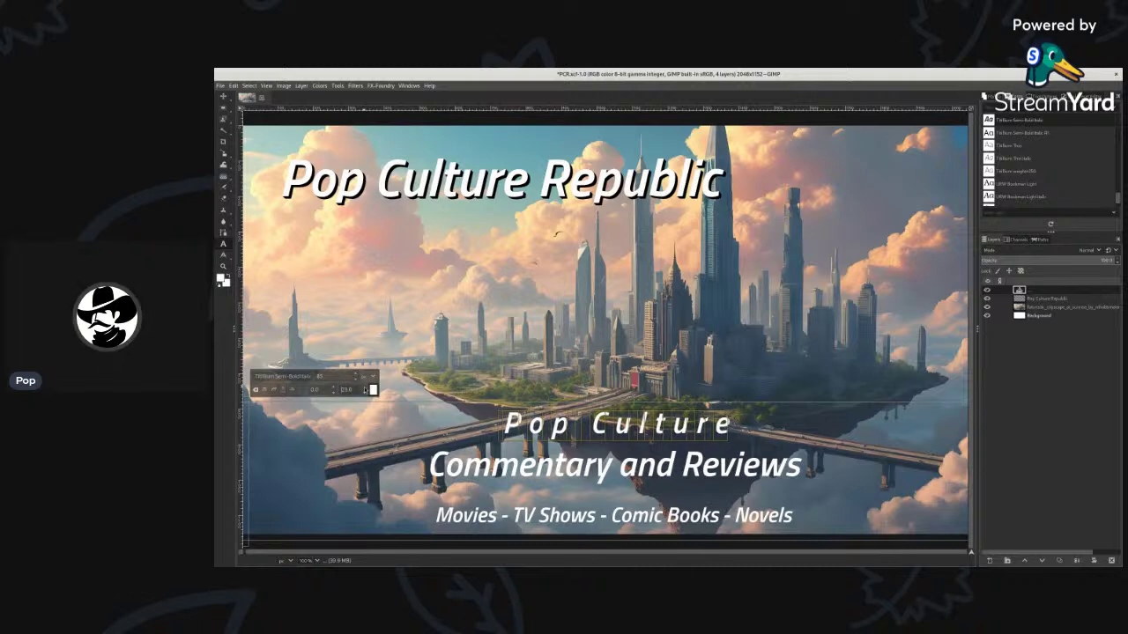
{"action": "left_click", "coordinate": [365, 391]}
{"action": "left_click", "coordinate": [365, 390]}
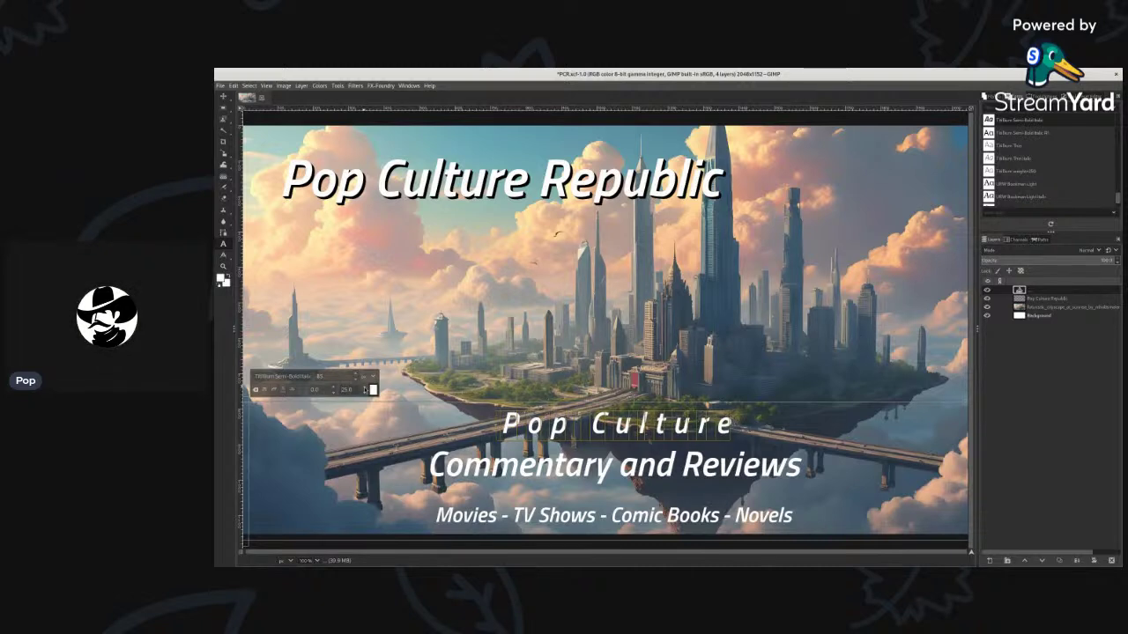
{"action": "left_click", "coordinate": [365, 390]}
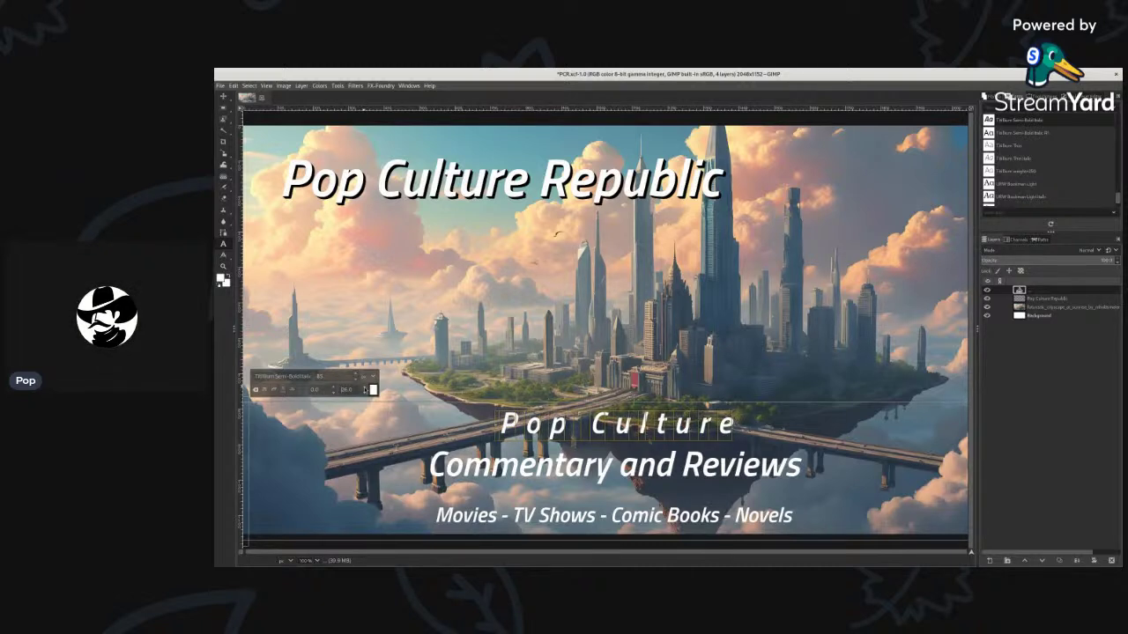
Reduce the letter spacing of the tagline's "Pop Culture" line to 25.0 and raise its font size to 94.
{"action": "left_click", "coordinate": [365, 393]}
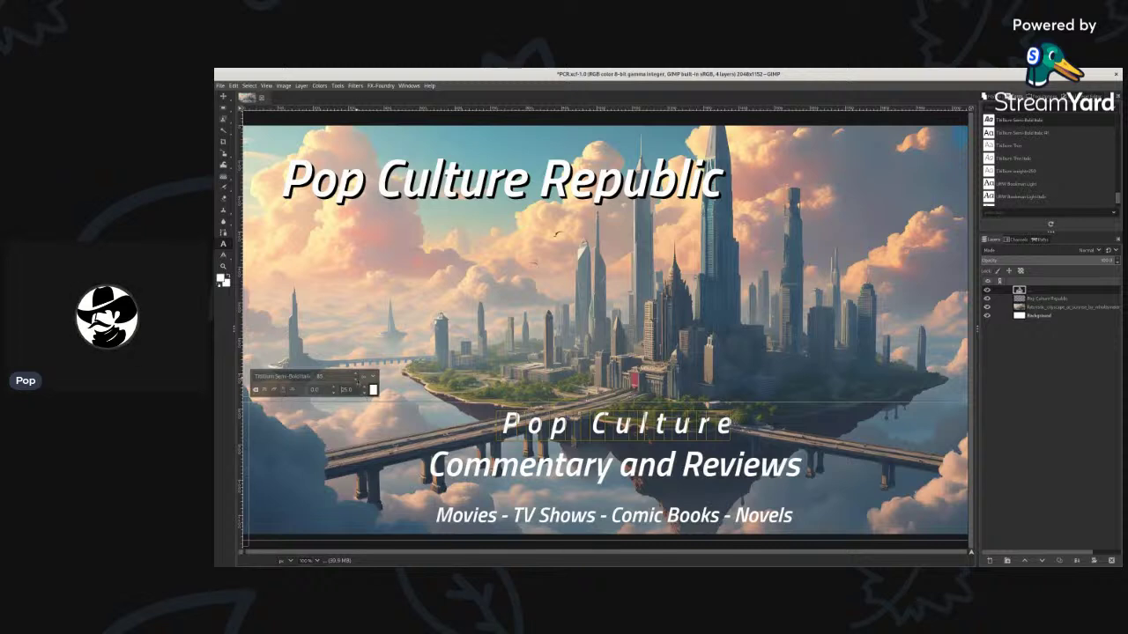
{"action": "scroll", "coordinate": [356, 376], "scroll_direction": "up", "scroll_amount": 4}
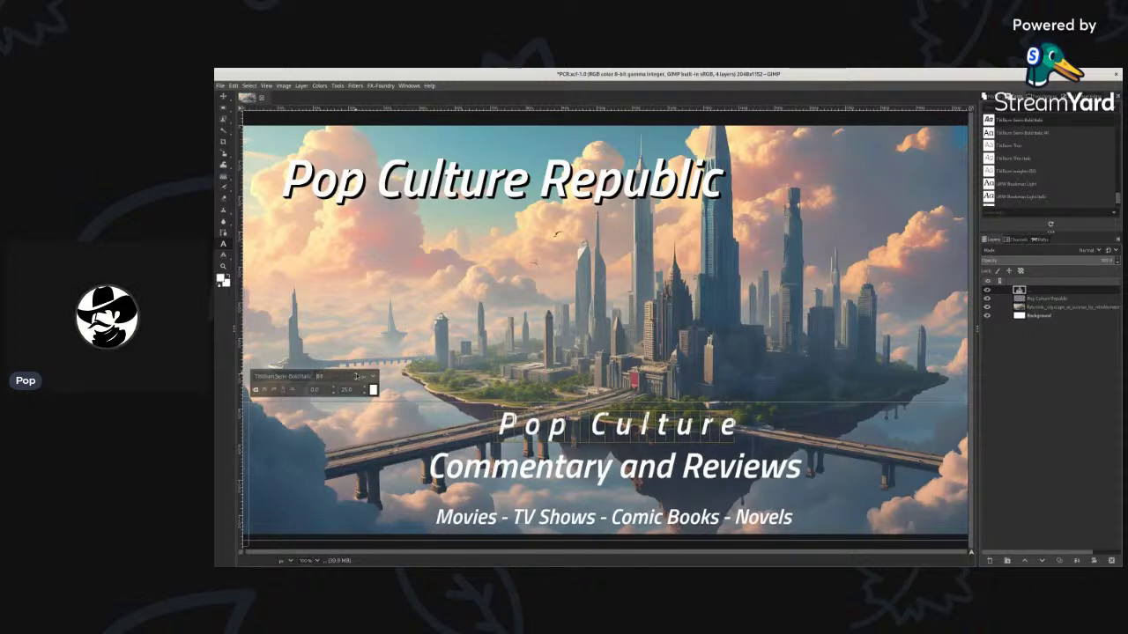
{"action": "scroll", "coordinate": [356, 376], "scroll_direction": "up", "scroll_amount": 2}
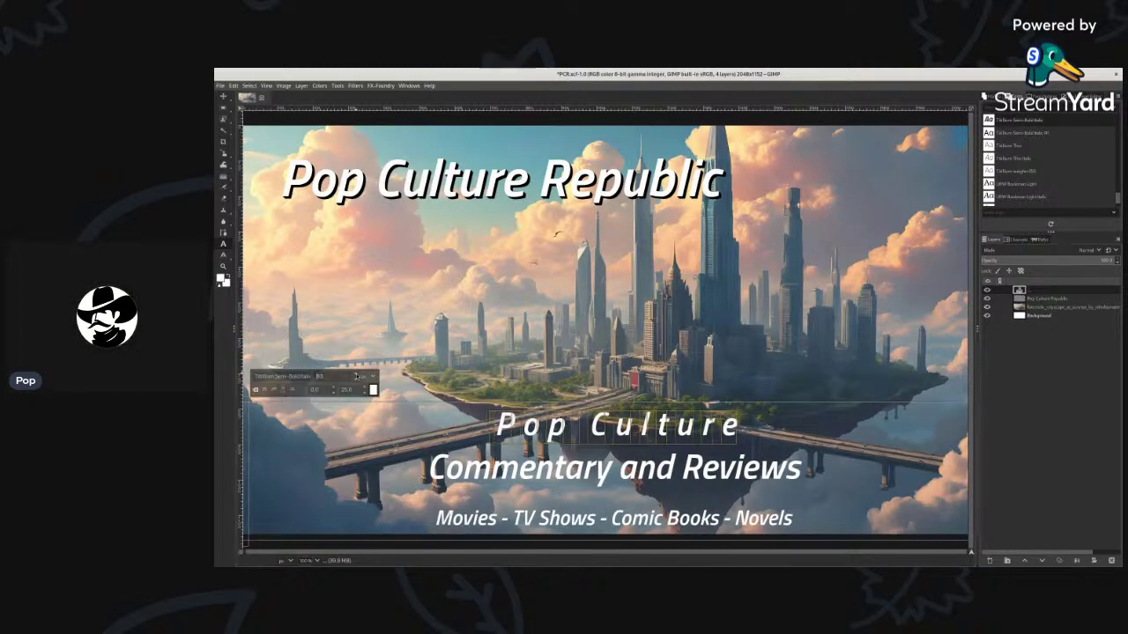
{"action": "scroll", "coordinate": [356, 376], "scroll_direction": "up", "scroll_amount": 1}
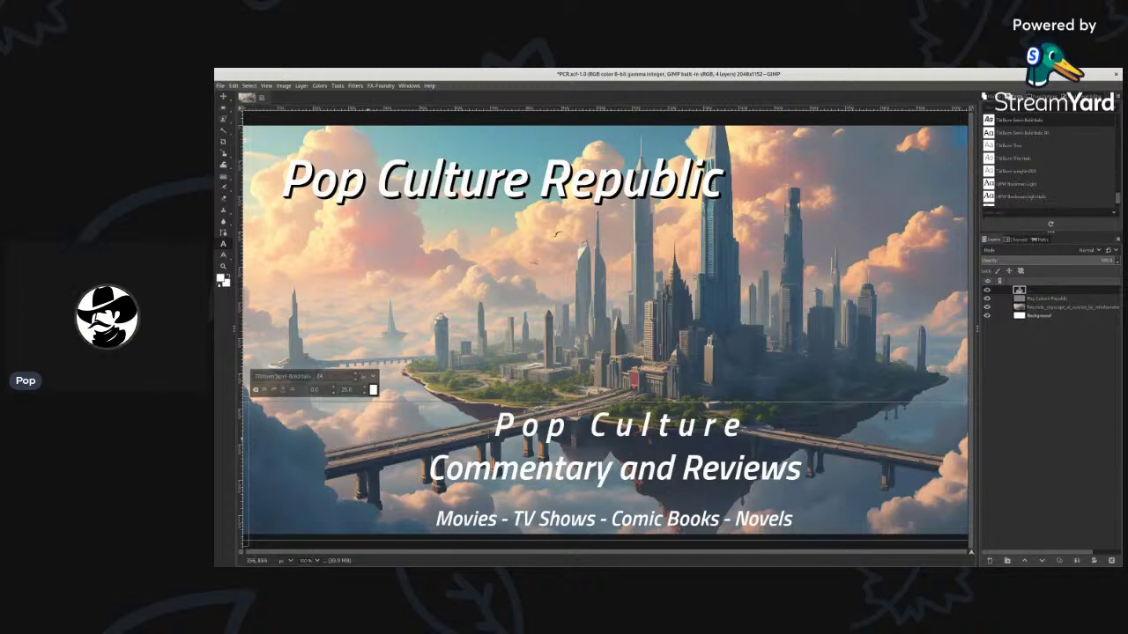
Apply a short Long Shadow effect to the tagline text layer.
{"action": "left_click", "coordinate": [1085, 307]}
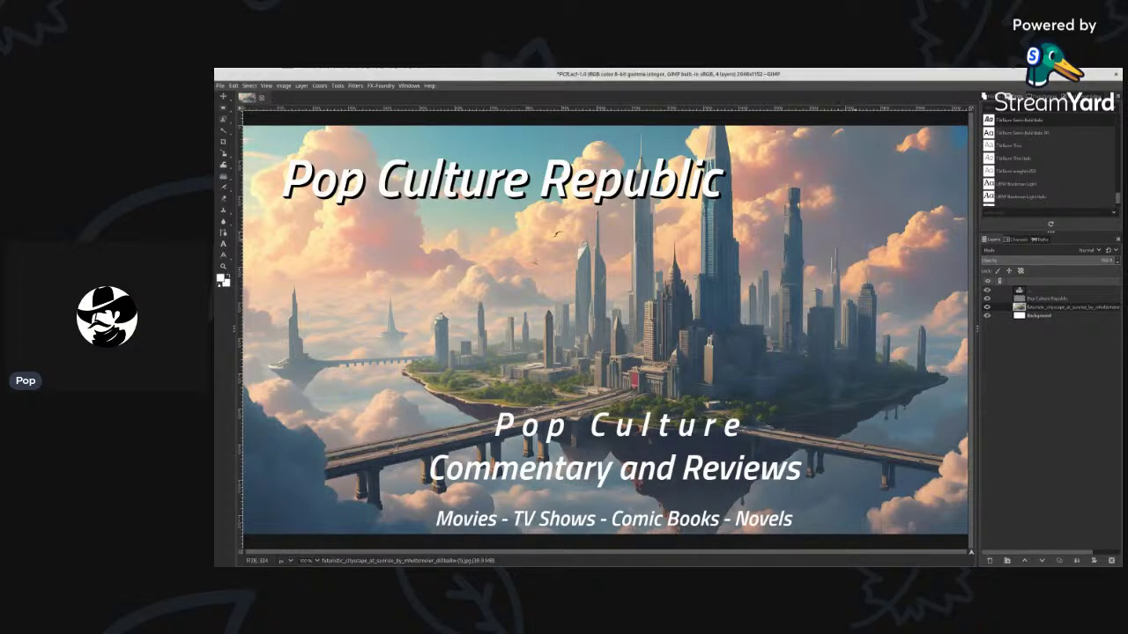
{"action": "left_click", "coordinate": [1047, 293]}
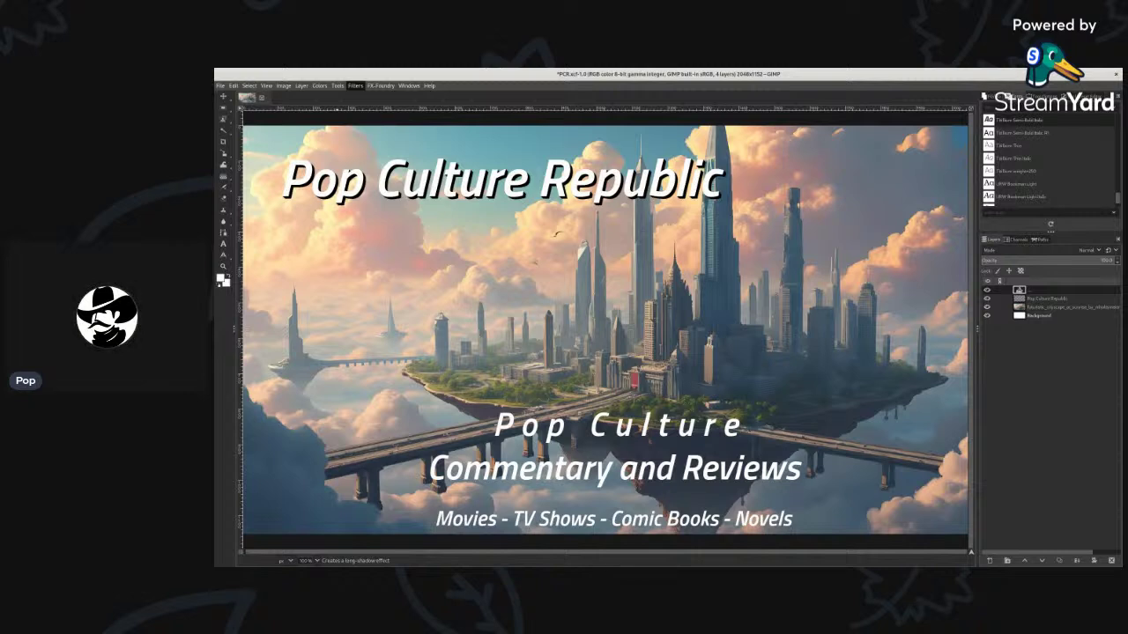
{"action": "left_click", "coordinate": [482, 238]}
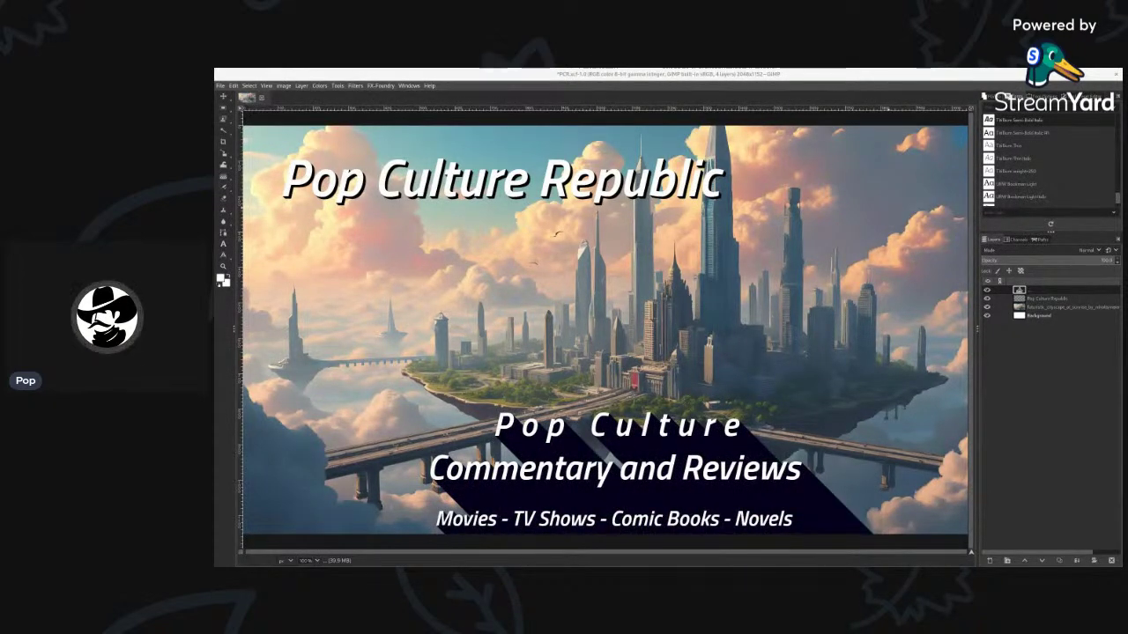
{"action": "key", "text": "Return"}
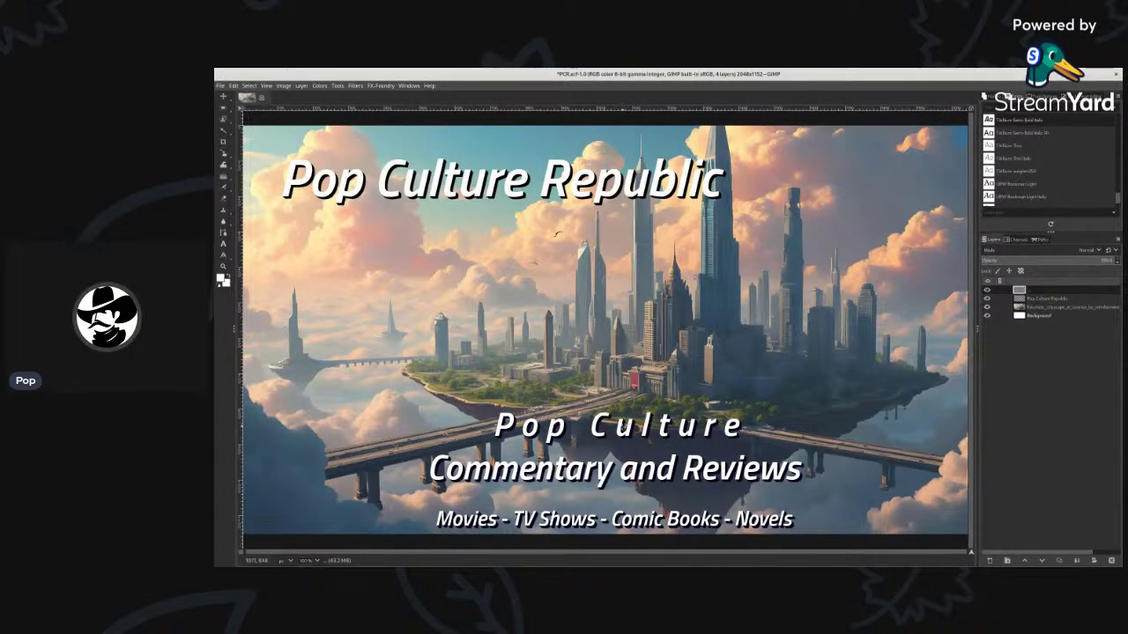
{"action": "key", "text": "ctrl+shift+f"}
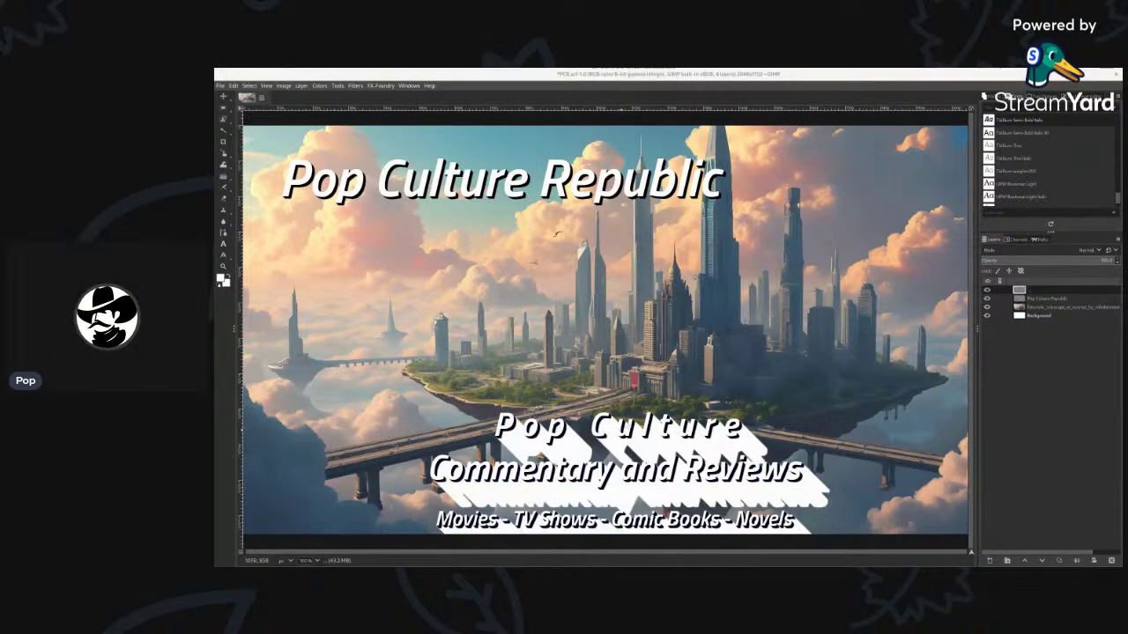
{"action": "key", "text": "Escape"}
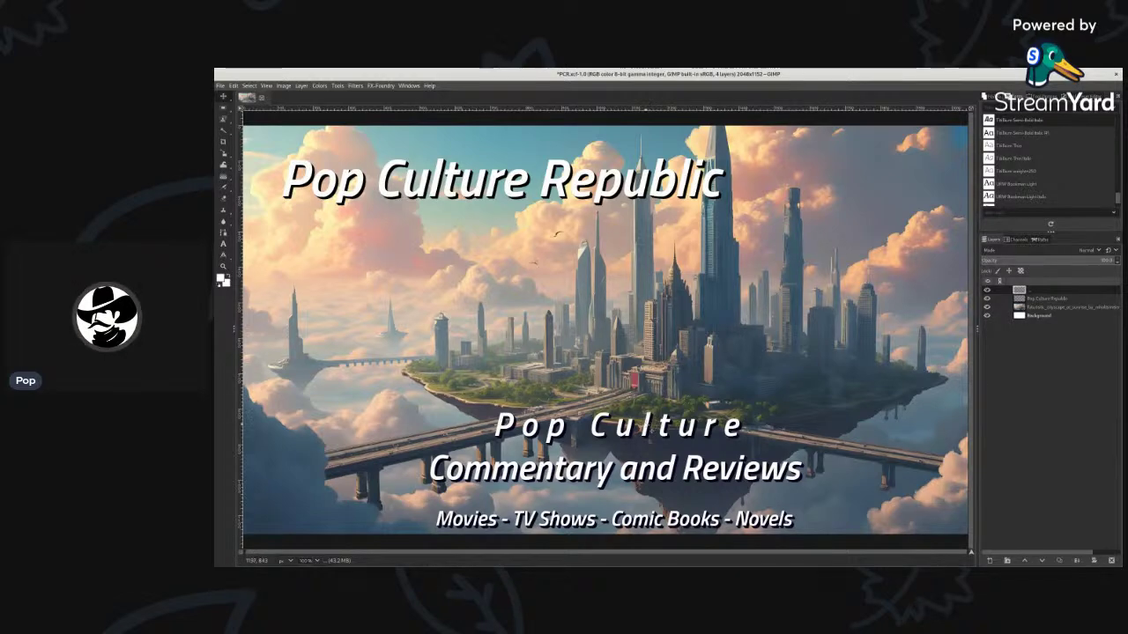
Nudge the tagline text layer slightly left and up in small moves to center it over the lower part of the banner.
{"action": "left_click_drag", "start_coordinate": [649, 429], "coordinate": [636, 414]}
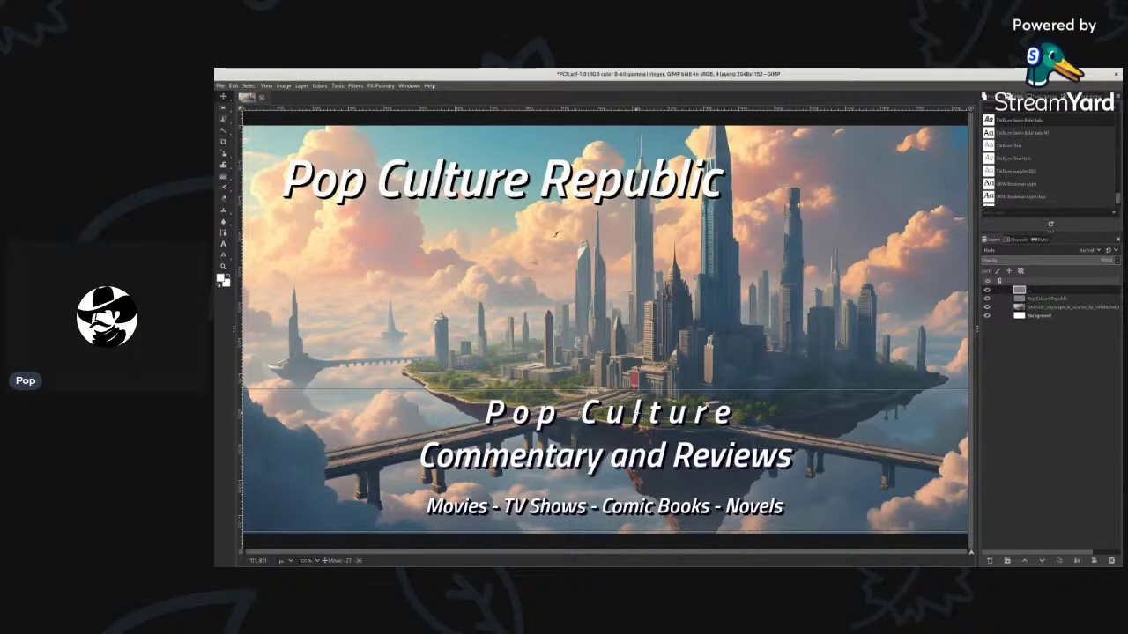
{"action": "left_click_drag", "start_coordinate": [636, 414], "coordinate": [633, 416]}
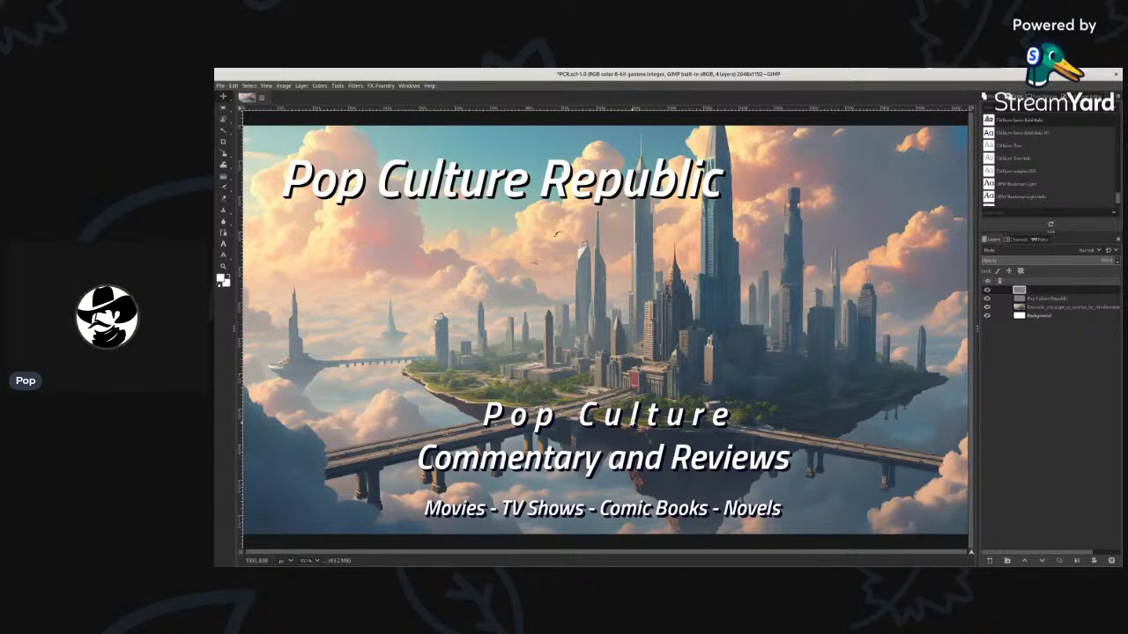
{"action": "left_click_drag", "start_coordinate": [659, 422], "coordinate": [658, 424]}
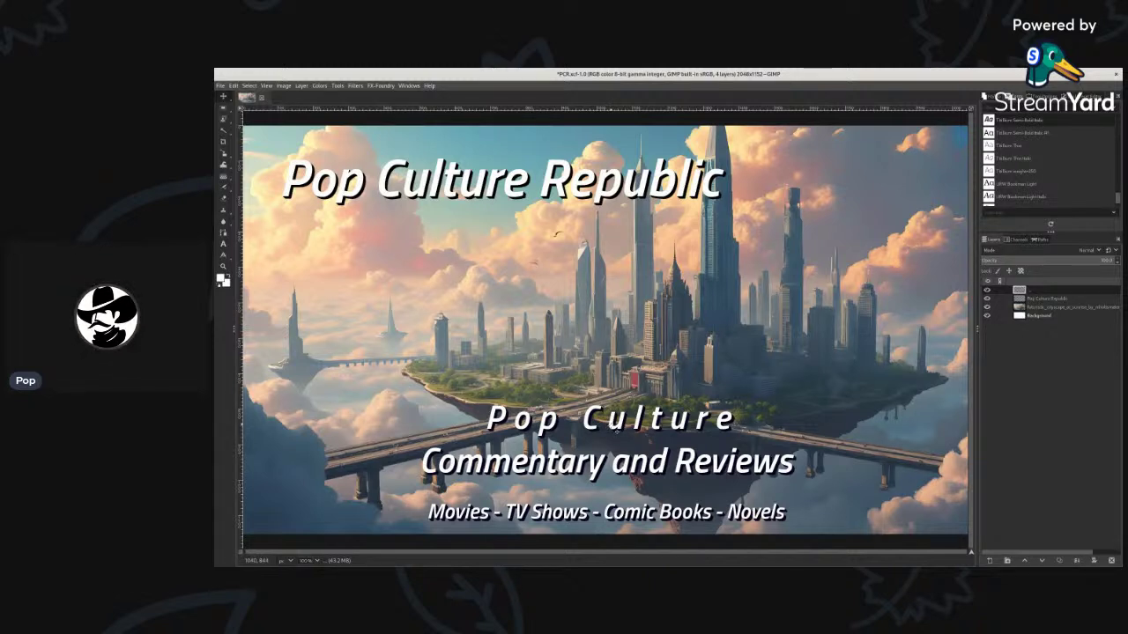
{"action": "left_click_drag", "start_coordinate": [614, 428], "coordinate": [613, 431]}
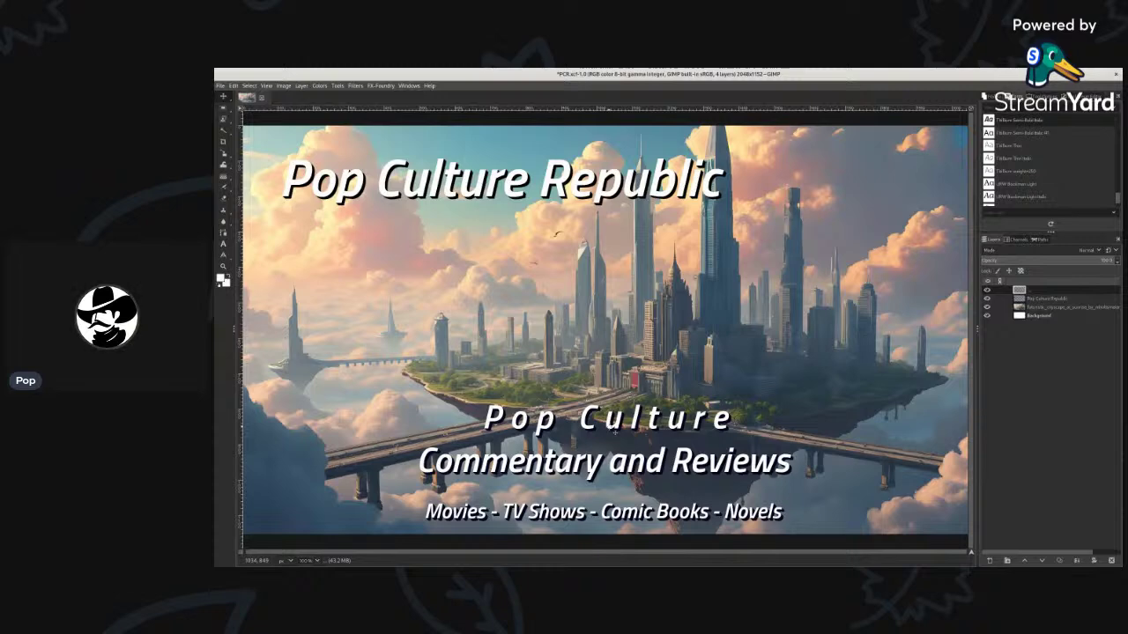
{"action": "left_click", "coordinate": [593, 469]}
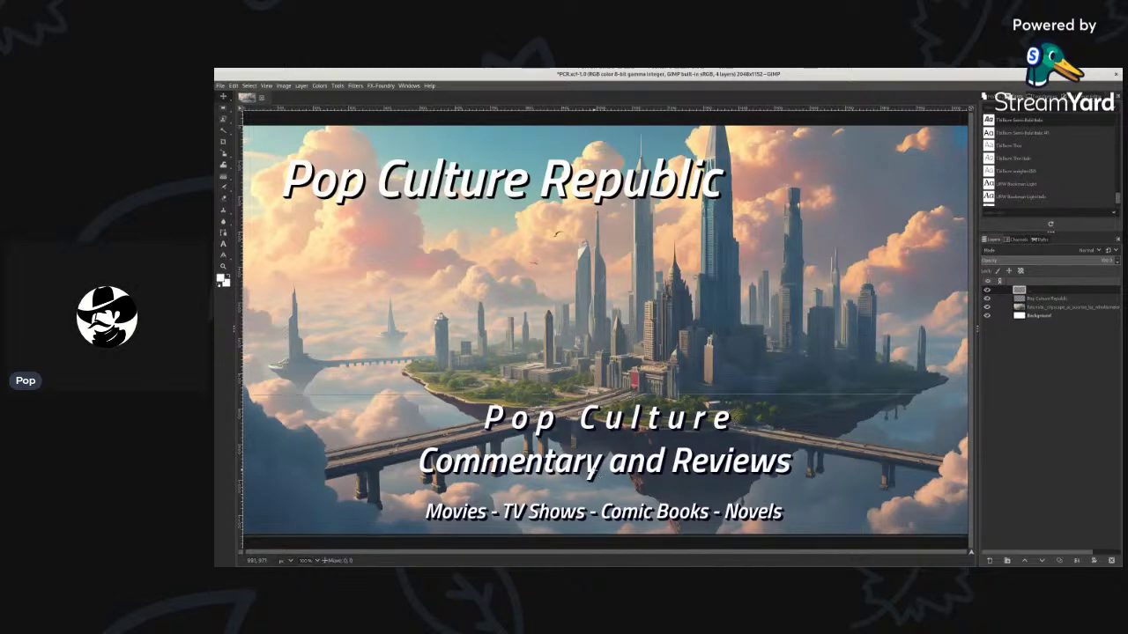
{"action": "mouse_move", "coordinate": [592, 469]}
{"action": "left_mouse_down"}
{"action": "mouse_move", "coordinate": [590, 394]}
{"action": "mouse_move", "coordinate": [593, 469]}
{"action": "left_mouse_up"}
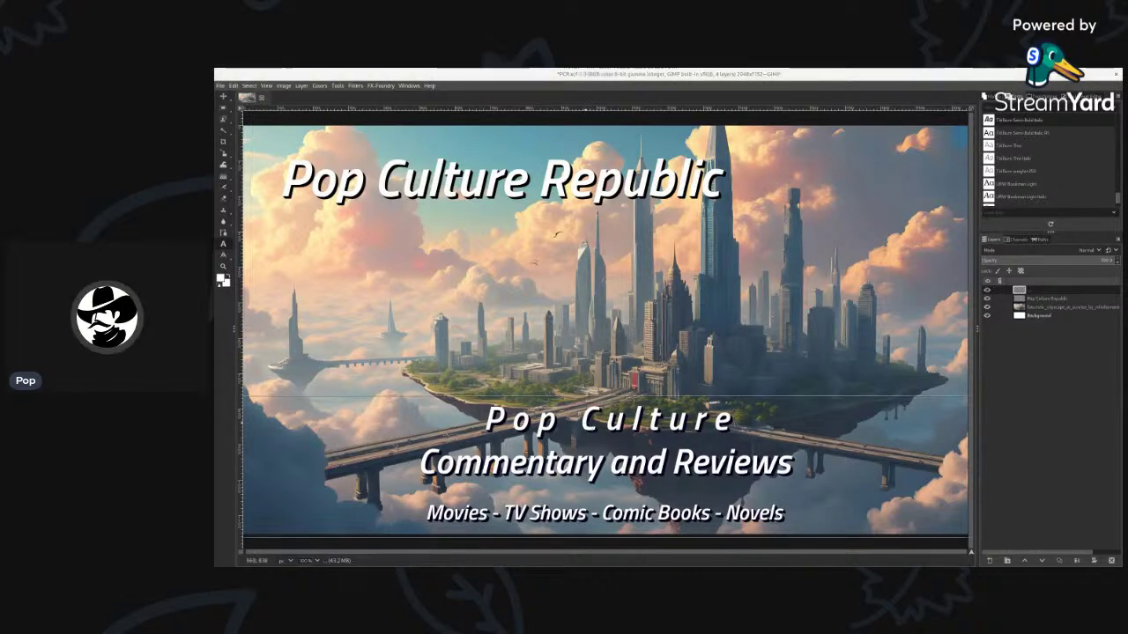
Reopen the tagline layer as editable text and enter a font size of 95 at its first line.
{"action": "left_click", "coordinate": [636, 474]}
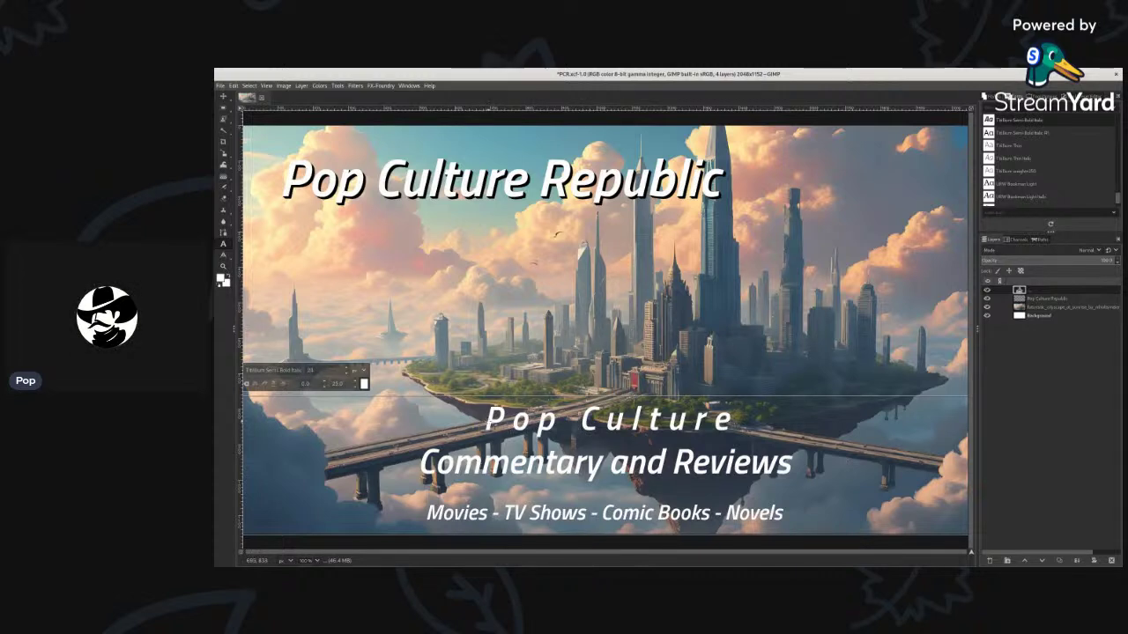
{"action": "left_click", "coordinate": [496, 417]}
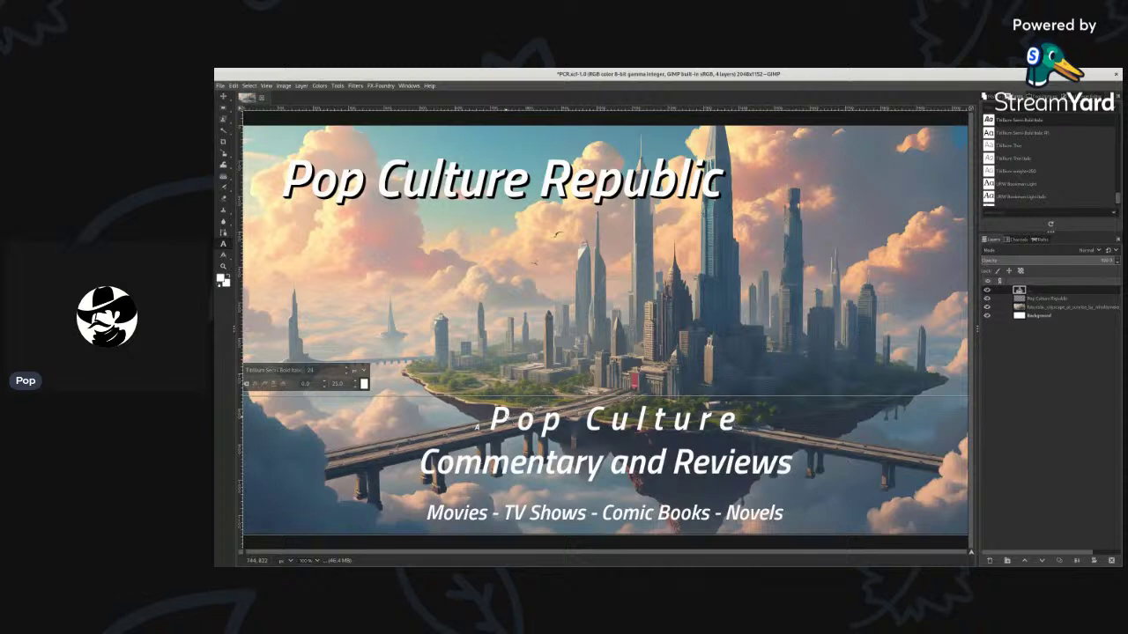
{"action": "key", "text": "BackSpace"}
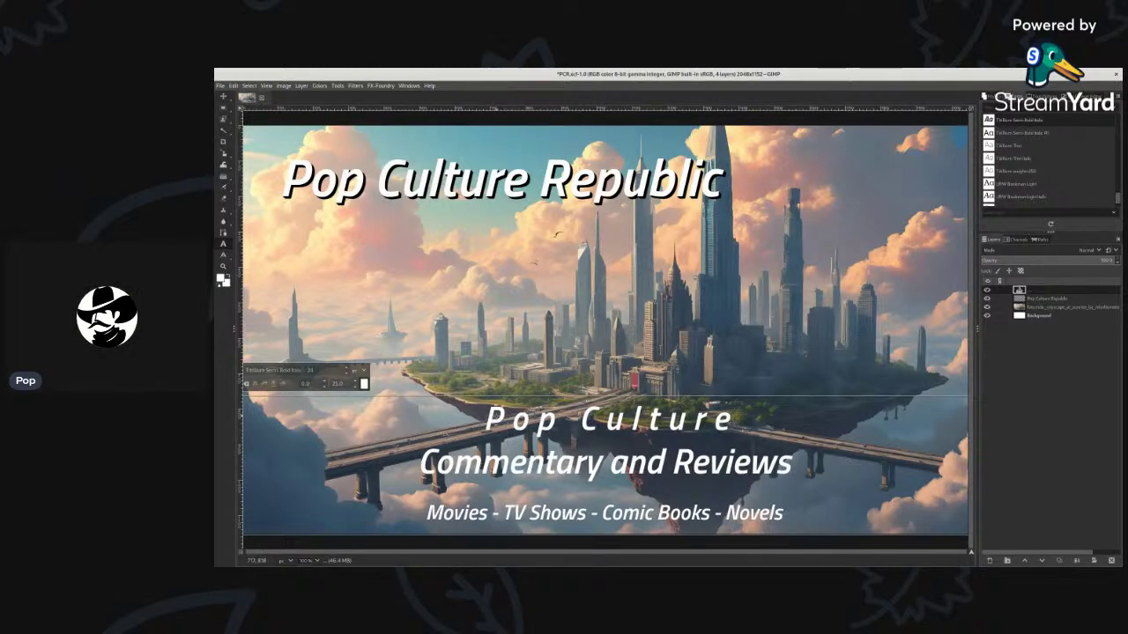
{"action": "left_click", "coordinate": [502, 414]}
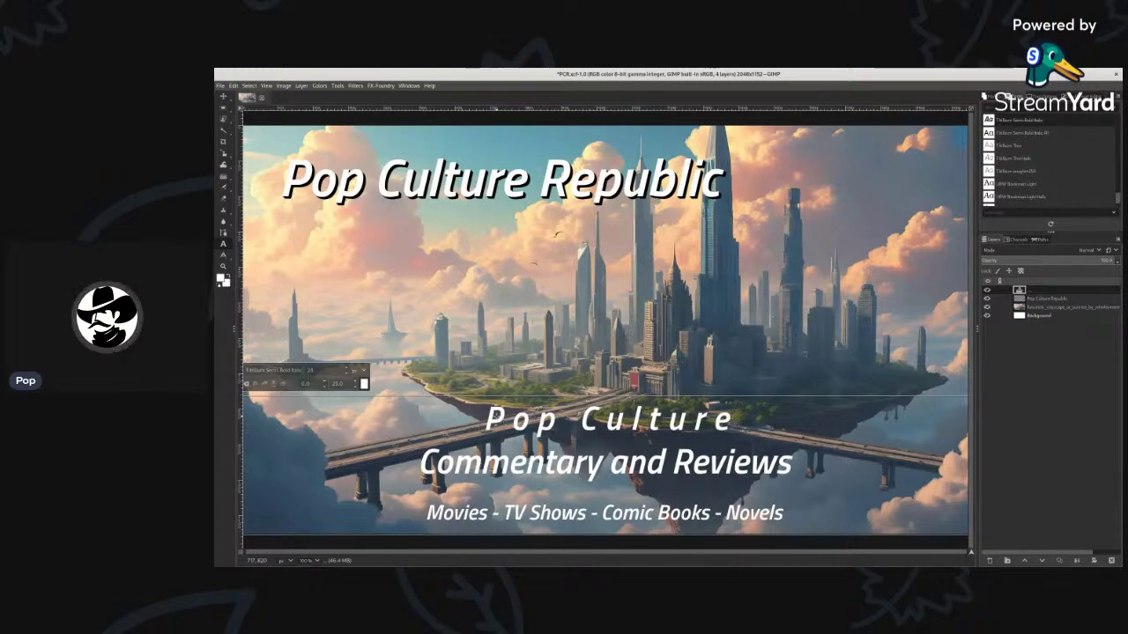
{"action": "key", "text": "Left"}
{"action": "double_click", "coordinate": [312, 370]}
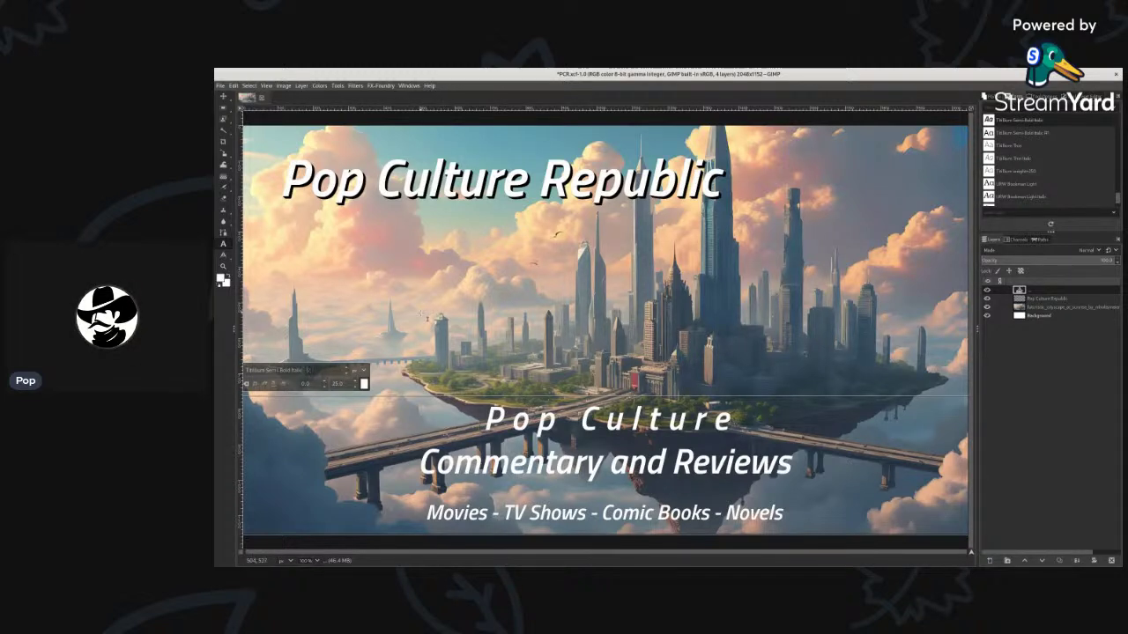
{"action": "type", "text": "95"}
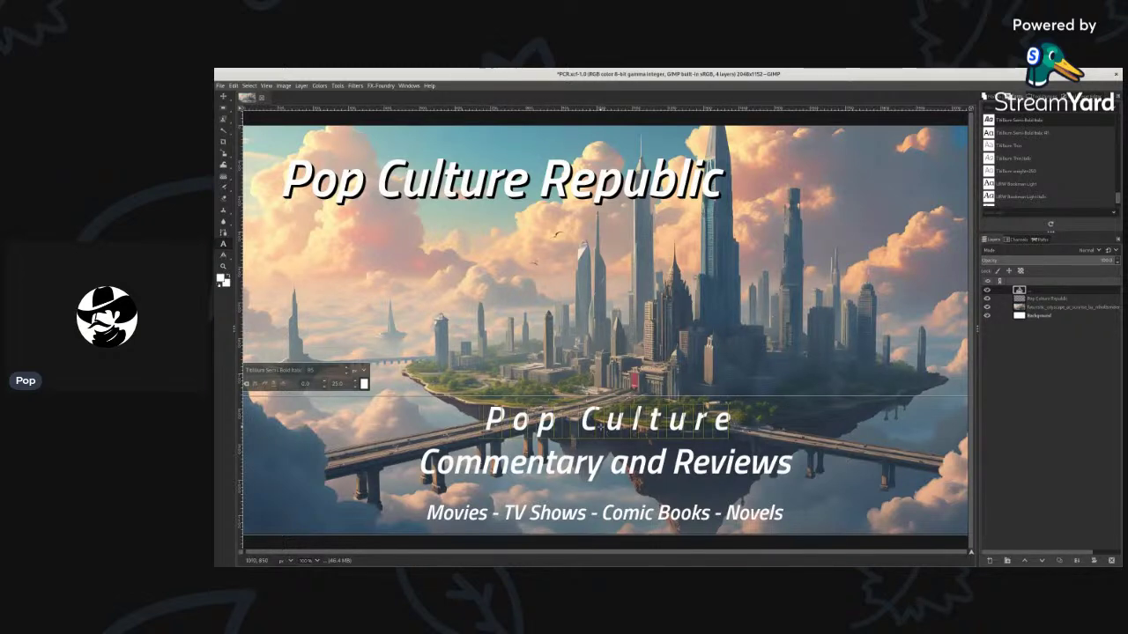
Retype the tagline's first line as "All Things Pop Culture" without letter spacing and remove the leading words "All Things".
{"action": "key", "text": "ctrl+a"}
{"action": "type", "text": "All"}
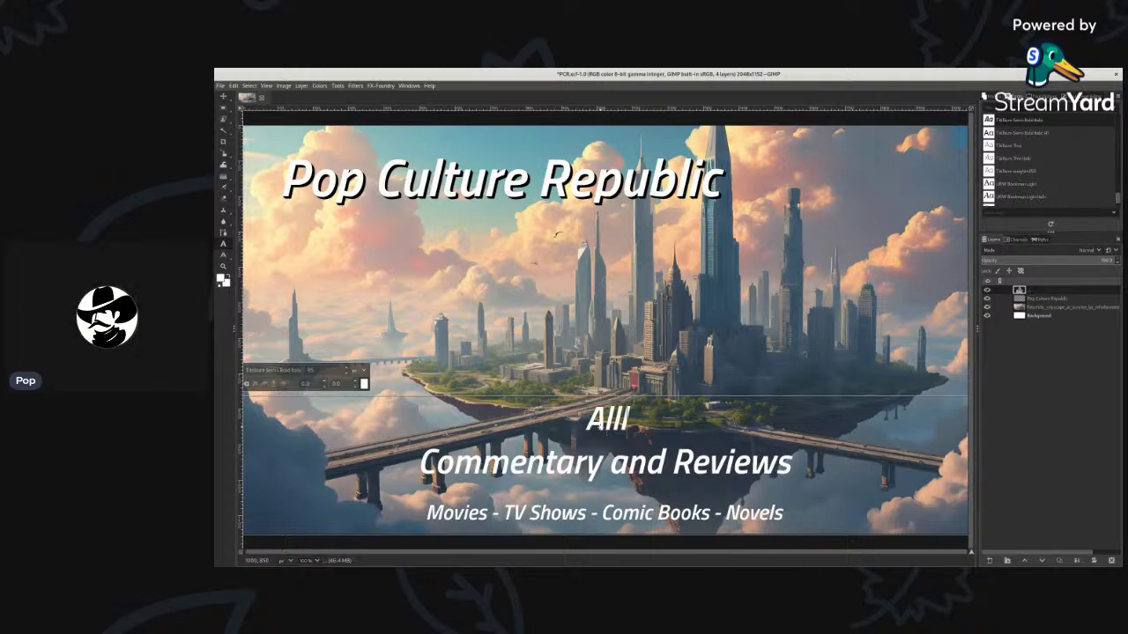
{"action": "type", "text": " Thing"}
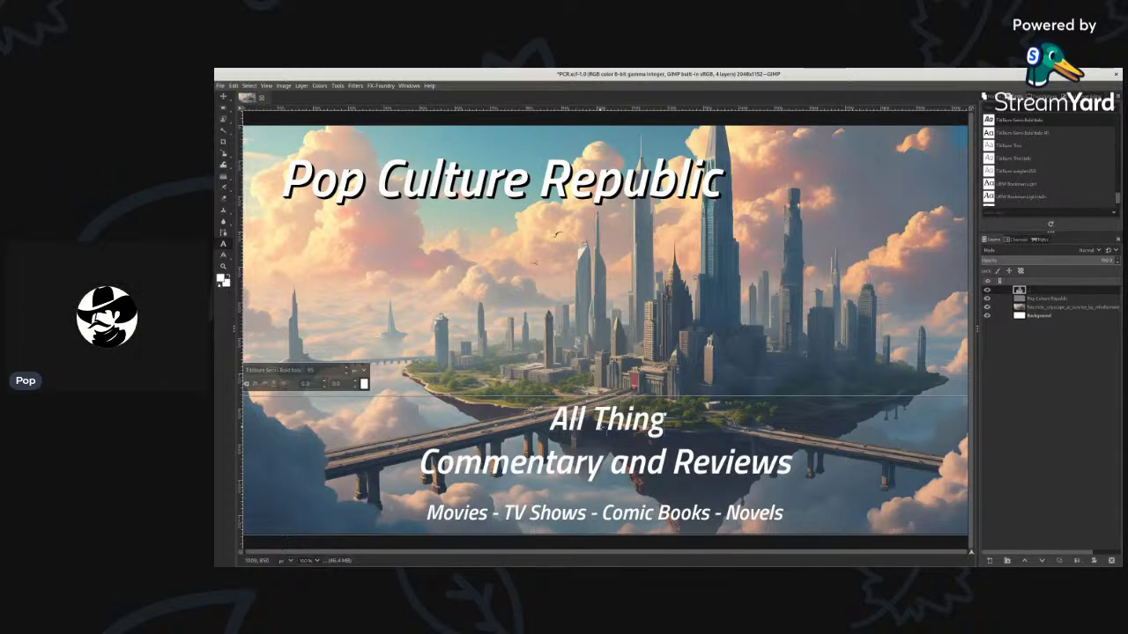
{"action": "type", "text": "s Pop"}
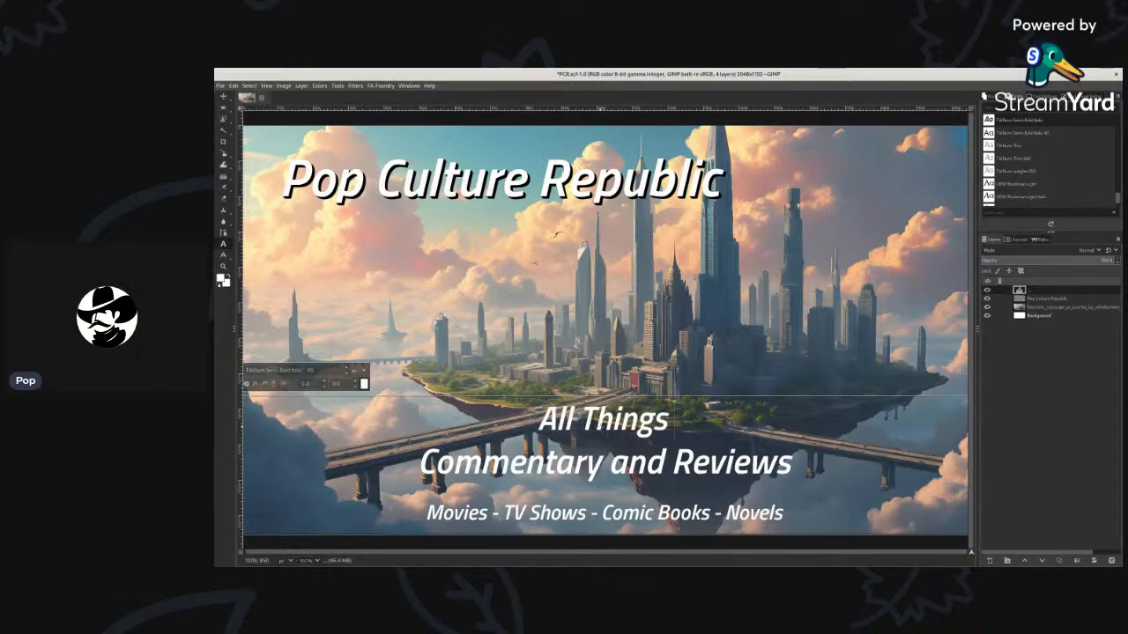
{"action": "type", "text": " Culture"}
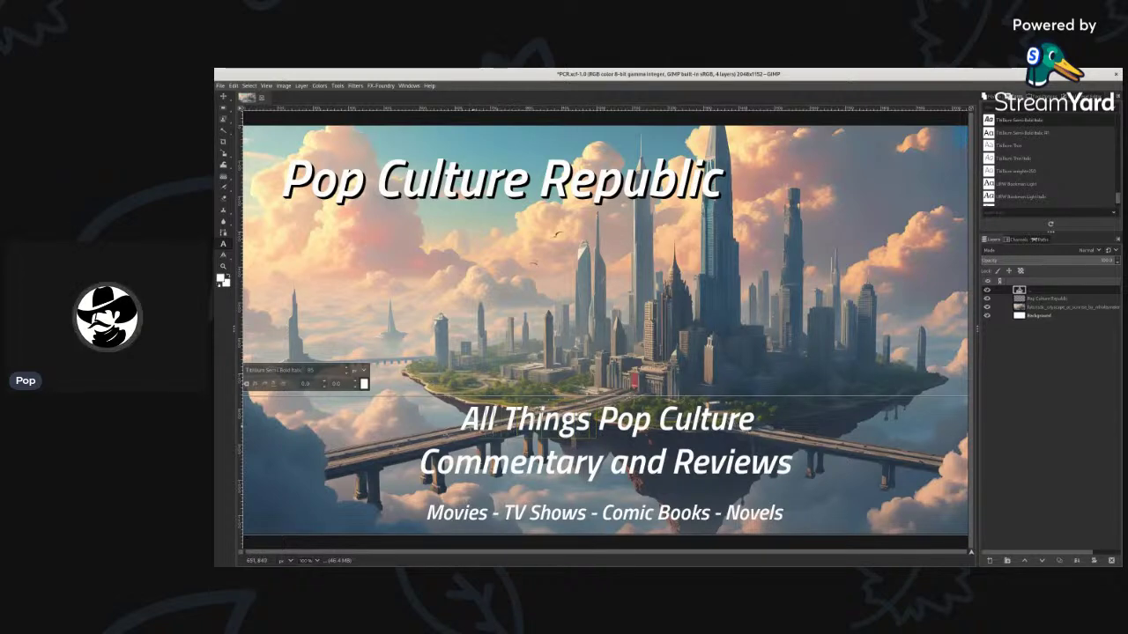
{"action": "key", "text": "Delete"}
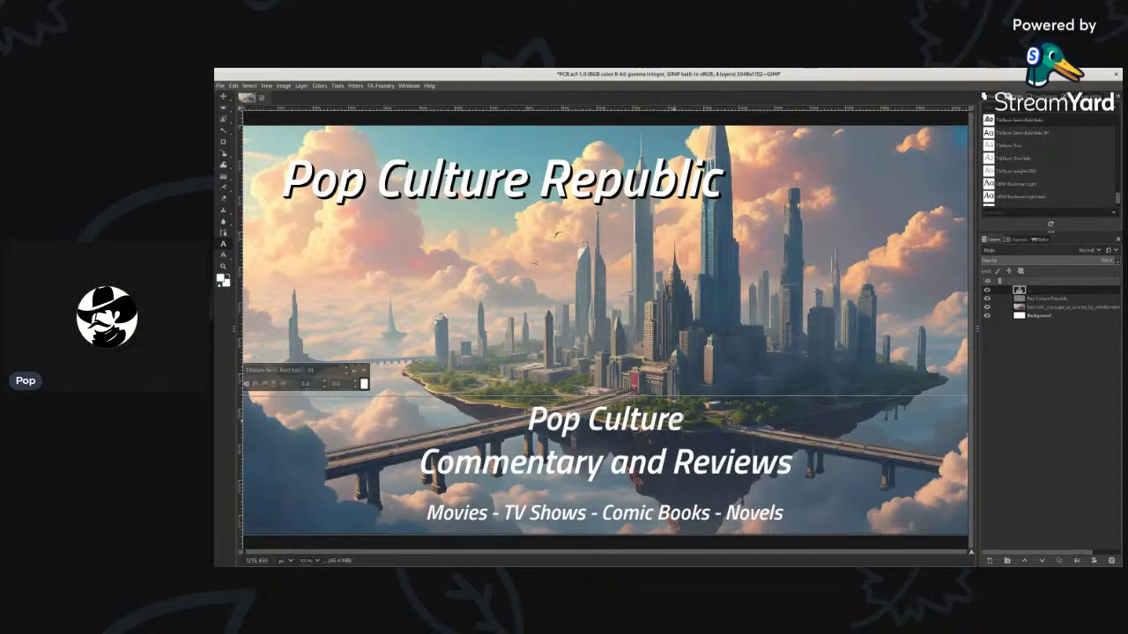
Raise the font size of the tagline's "Pop Culture" line to 100.
{"action": "left_click_drag", "start_coordinate": [656, 420], "coordinate": [520, 418]}
{"action": "left_click", "coordinate": [347, 368]}
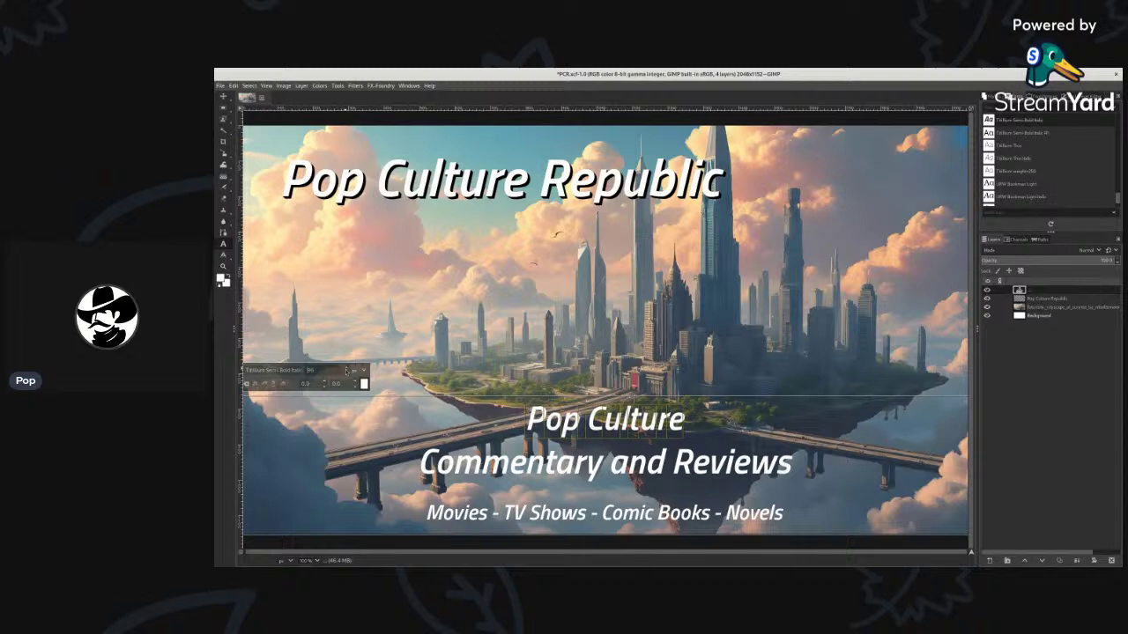
{"action": "left_click", "coordinate": [347, 369]}
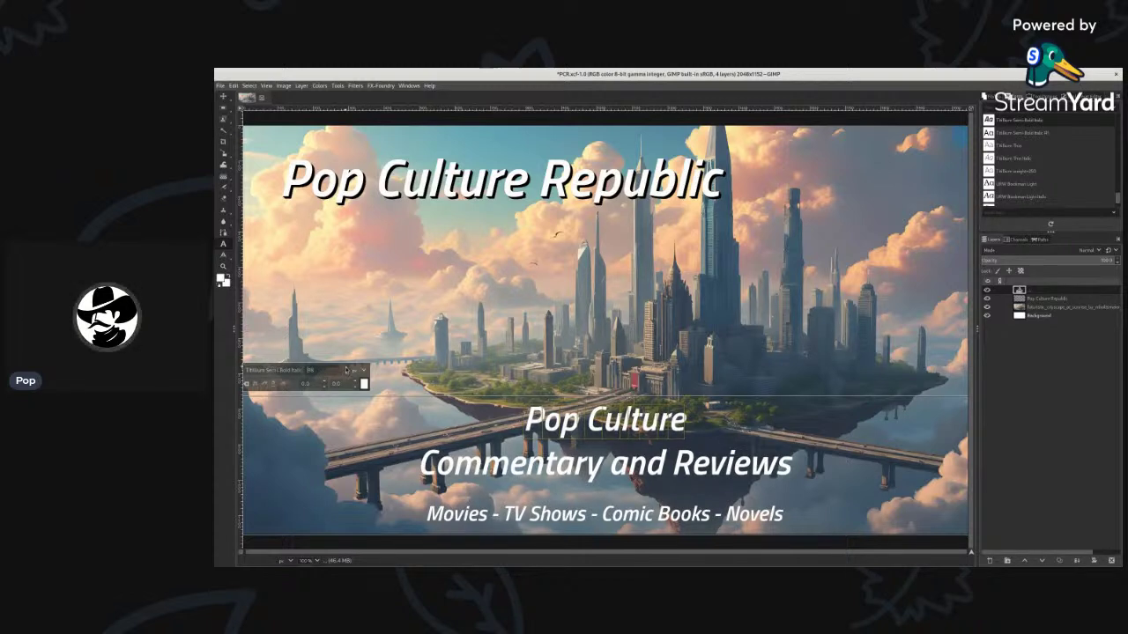
{"action": "left_click", "coordinate": [347, 368]}
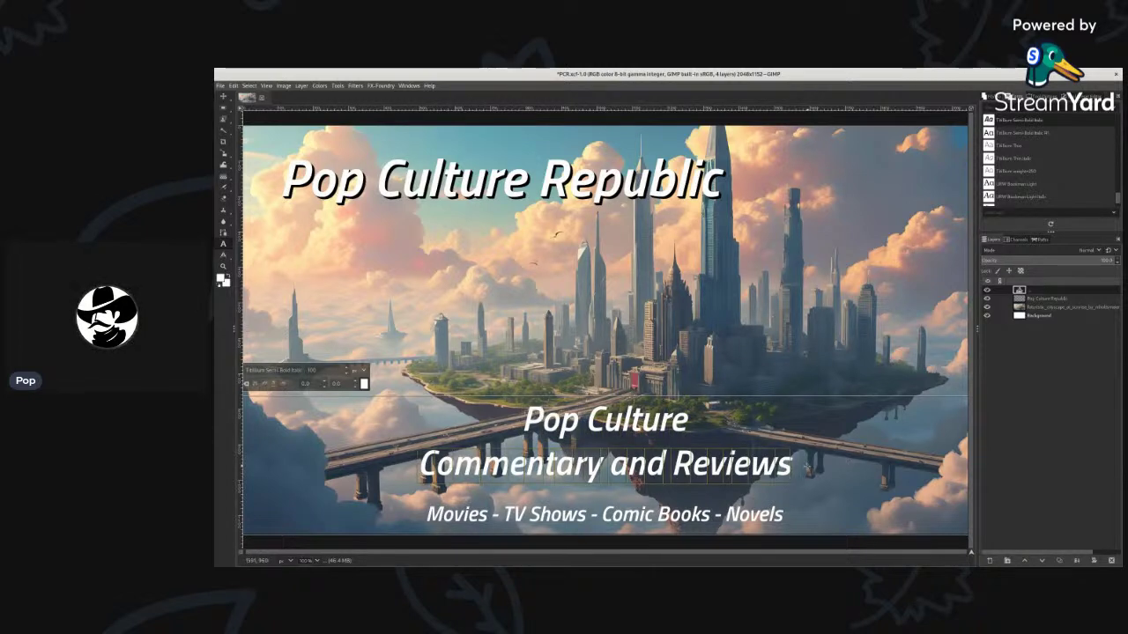
Reduce the font size of the tagline's "Commentary and Reviews" line to 95.
{"action": "left_click", "coordinate": [347, 377]}
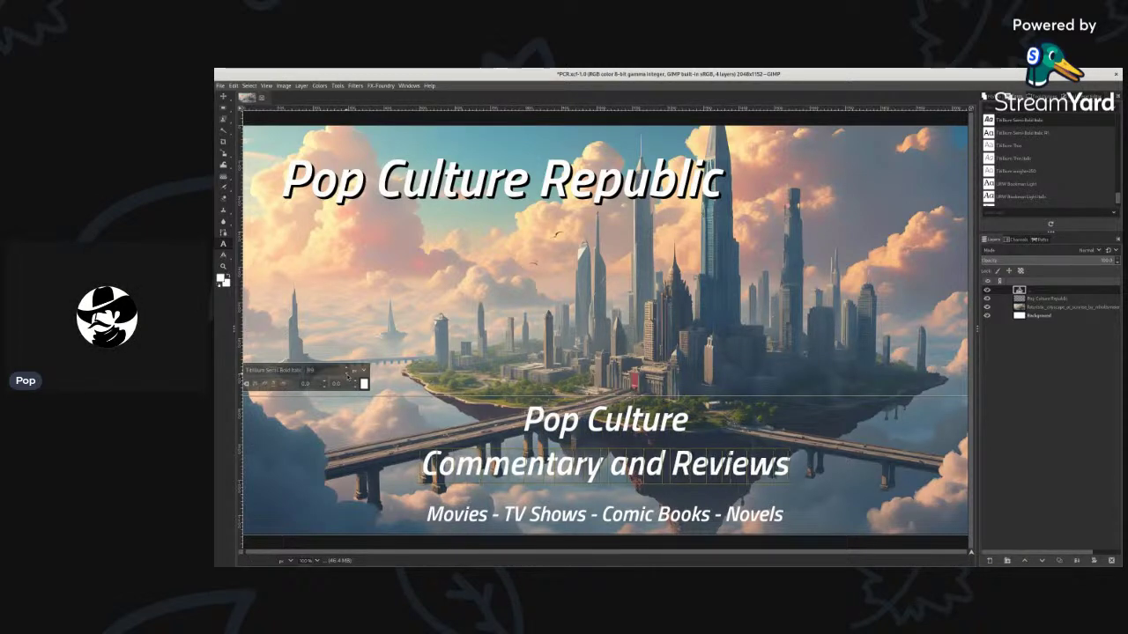
{"action": "left_click", "coordinate": [348, 376]}
{"action": "left_click", "coordinate": [347, 376]}
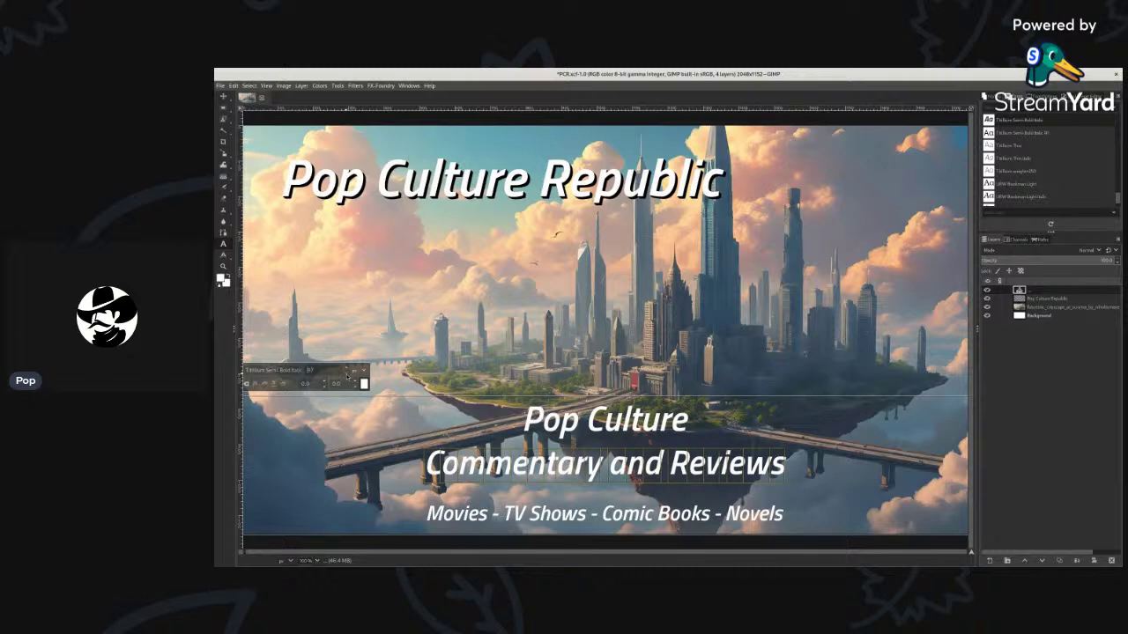
{"action": "left_click", "coordinate": [347, 376]}
{"action": "left_click", "coordinate": [347, 376]}
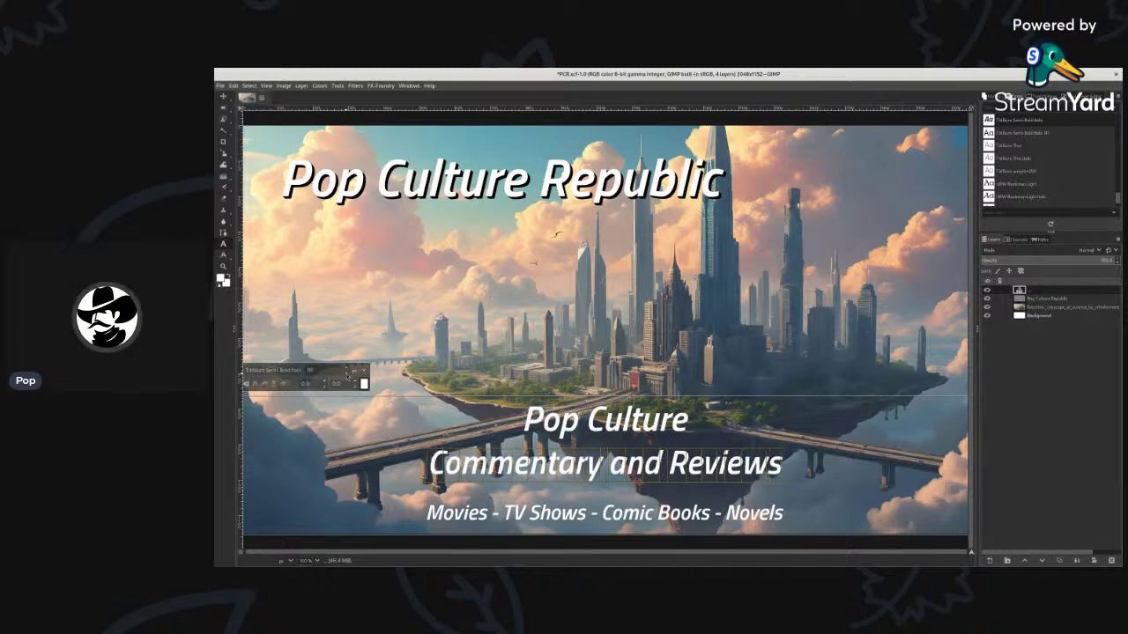
{"action": "left_click", "coordinate": [595, 443]}
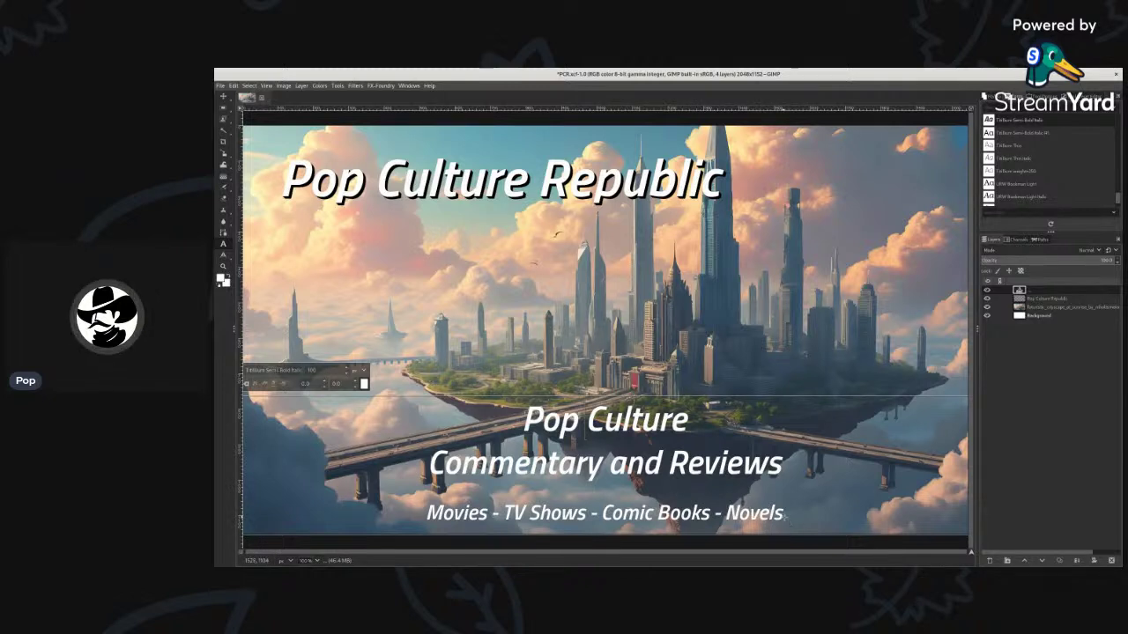
{"action": "key", "text": "Escape"}
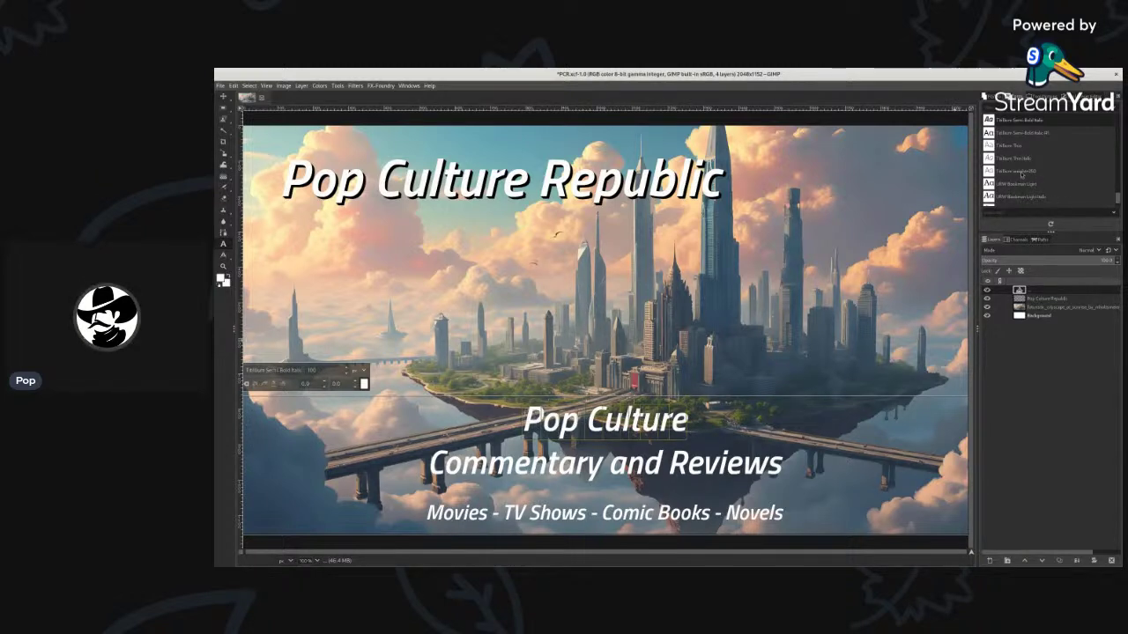
Try the Vazirmatn Ultra-Light, Ultra-Bold and Semi-Bold fonts on the tagline text layer.
{"action": "scroll", "coordinate": [1021, 174], "scroll_direction": "up", "scroll_amount": 3}
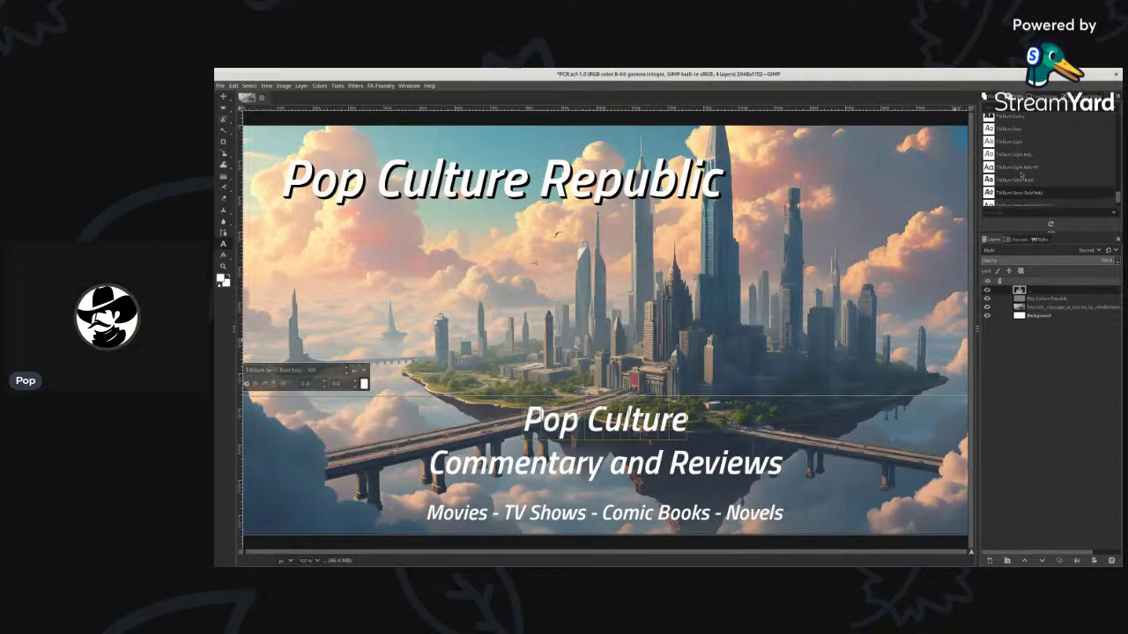
{"action": "scroll", "coordinate": [1021, 175], "scroll_direction": "up", "scroll_amount": 2}
{"action": "scroll", "coordinate": [1021, 175], "scroll_direction": "down", "scroll_amount": 4}
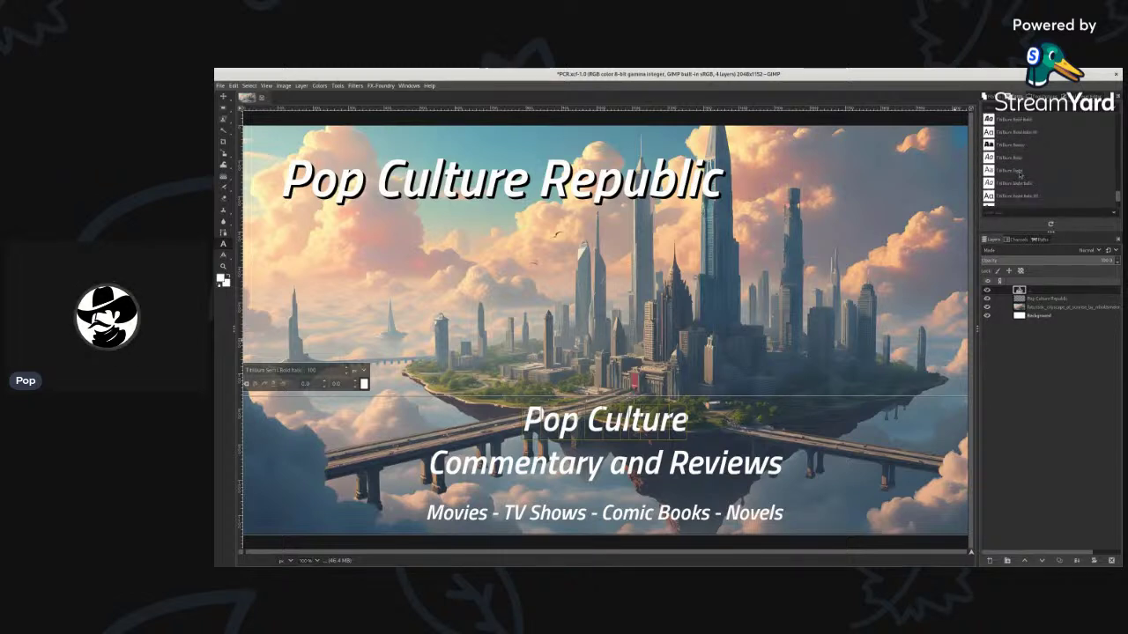
{"action": "scroll", "coordinate": [1021, 176], "scroll_direction": "down", "scroll_amount": 5}
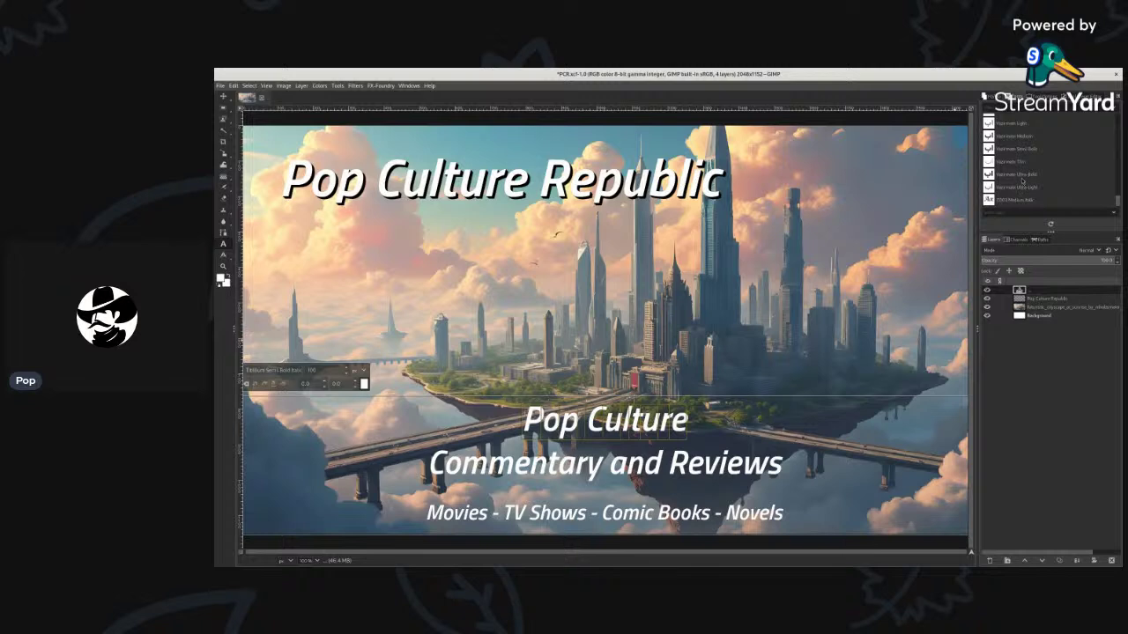
{"action": "left_click", "coordinate": [1016, 187]}
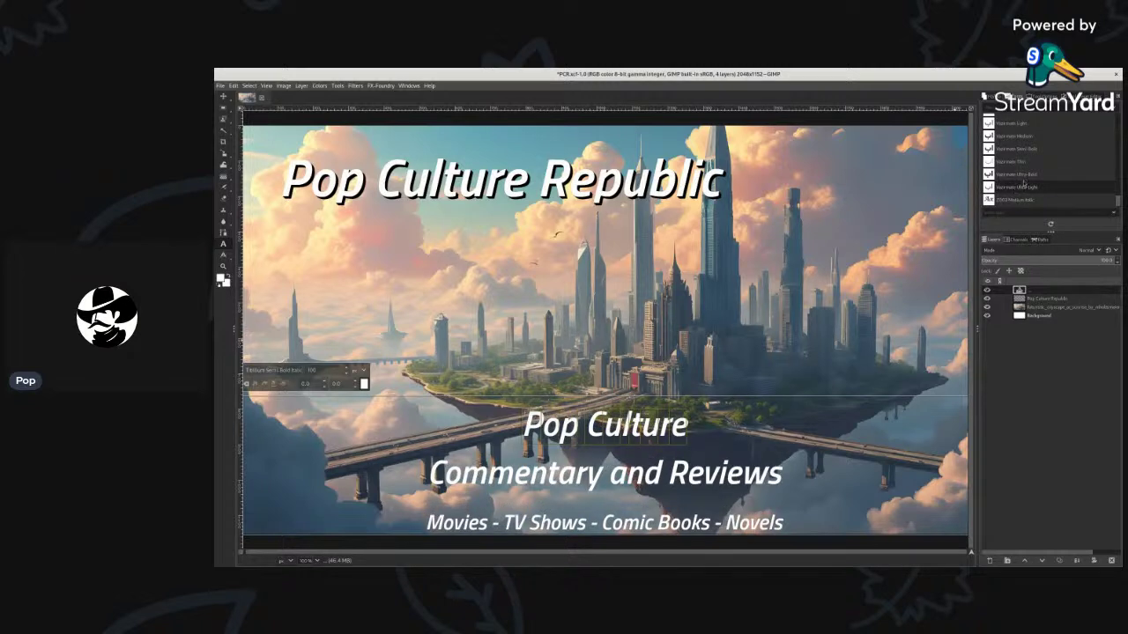
{"action": "left_click", "coordinate": [1025, 175]}
{"action": "left_click", "coordinate": [1007, 152]}
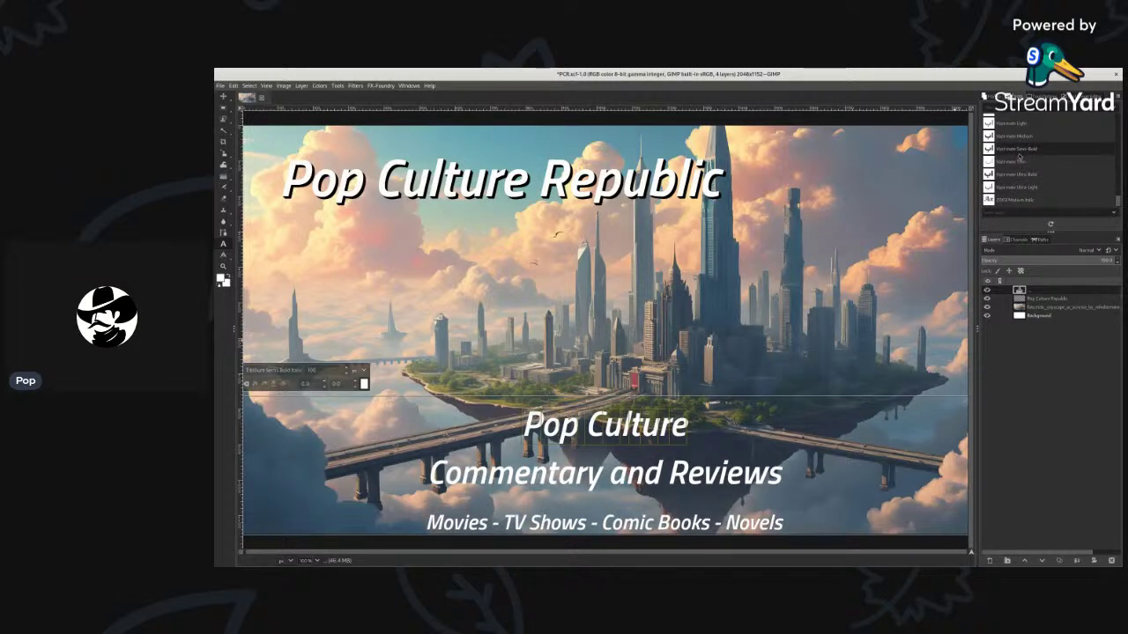
Try the Titillium fonts on the tagline text layer, including Titillium weight250 and Titillium Semi-Bold Italic.
{"action": "scroll", "coordinate": [1019, 156], "scroll_direction": "down", "scroll_amount": 8}
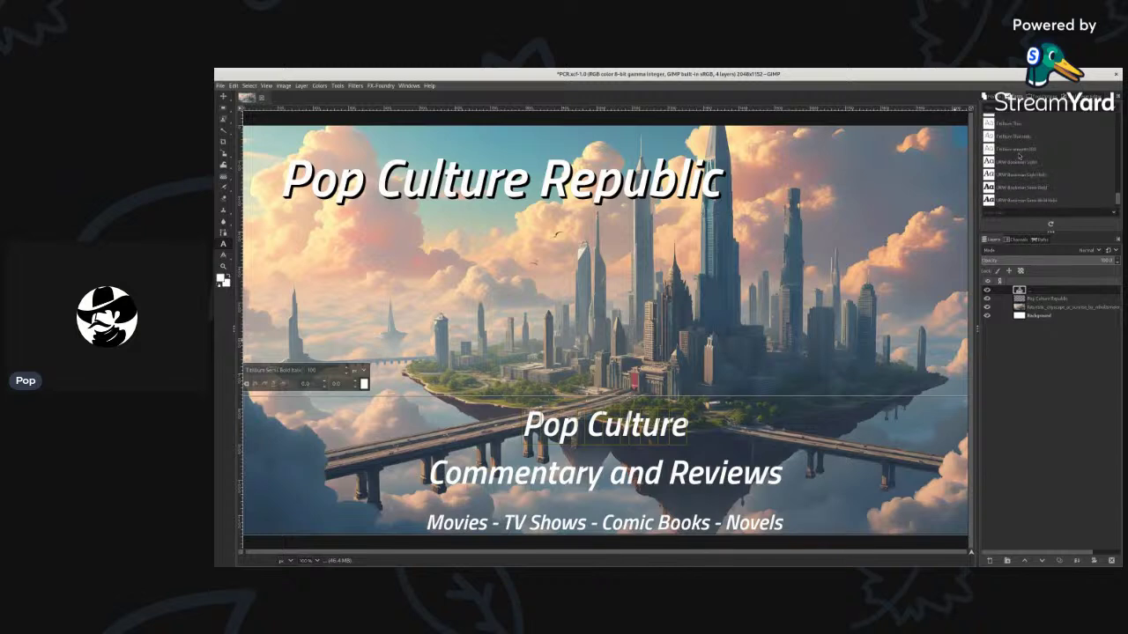
{"action": "scroll", "coordinate": [1019, 156], "scroll_direction": "down", "scroll_amount": 1}
{"action": "left_click", "coordinate": [1013, 135]}
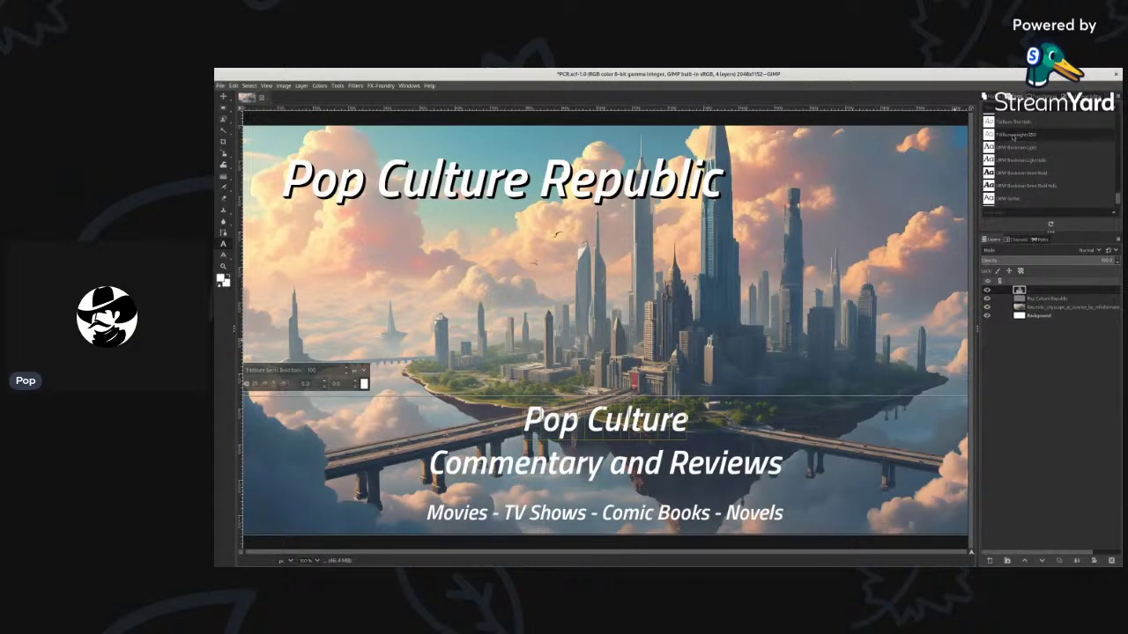
{"action": "scroll", "coordinate": [1013, 137], "scroll_direction": "up", "scroll_amount": 4}
{"action": "scroll", "coordinate": [1015, 154], "scroll_direction": "up", "scroll_amount": 5}
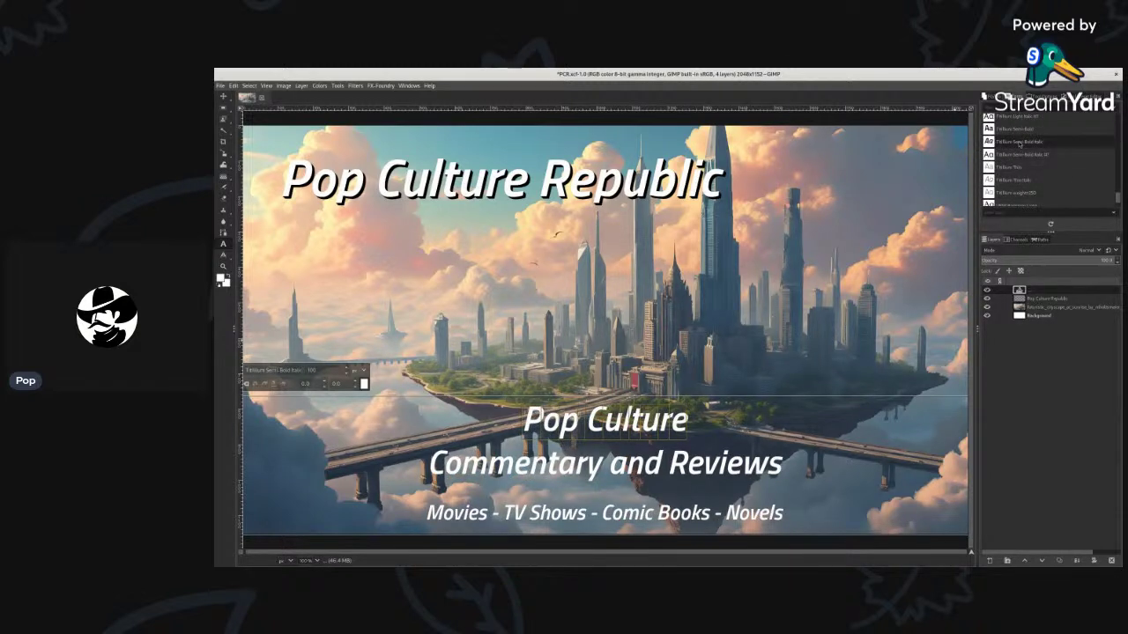
{"action": "scroll", "coordinate": [1018, 141], "scroll_direction": "up", "scroll_amount": 5}
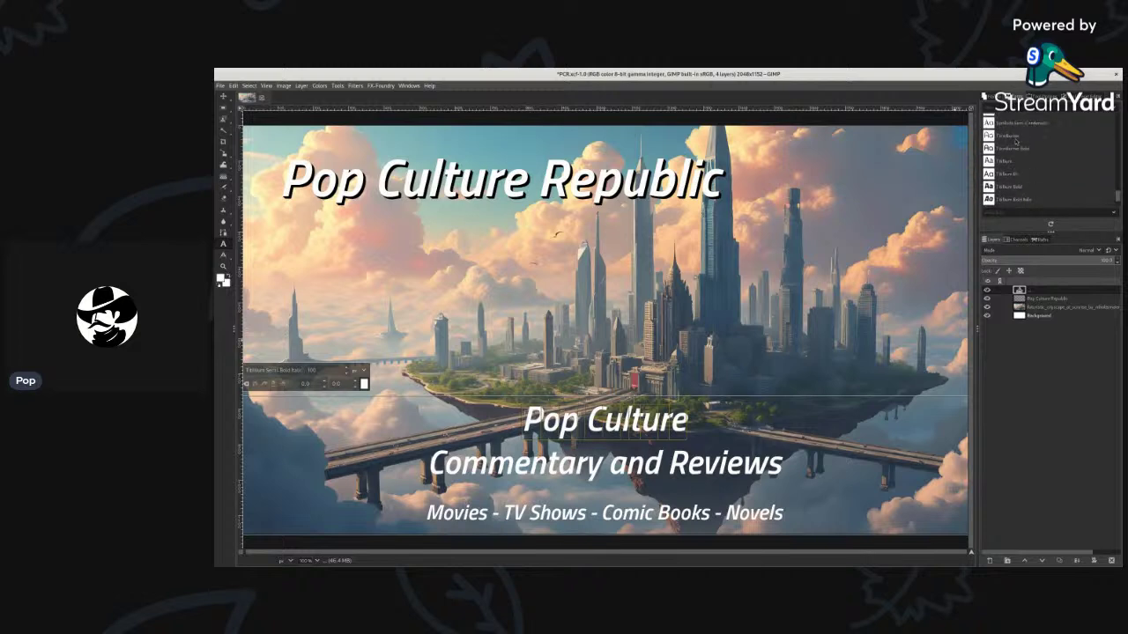
Try the Timeburner Bold and STIX Semi-Bold fonts on the tagline text layer.
{"action": "left_click", "coordinate": [1014, 149]}
{"action": "scroll", "coordinate": [1013, 146], "scroll_direction": "down", "scroll_amount": 3}
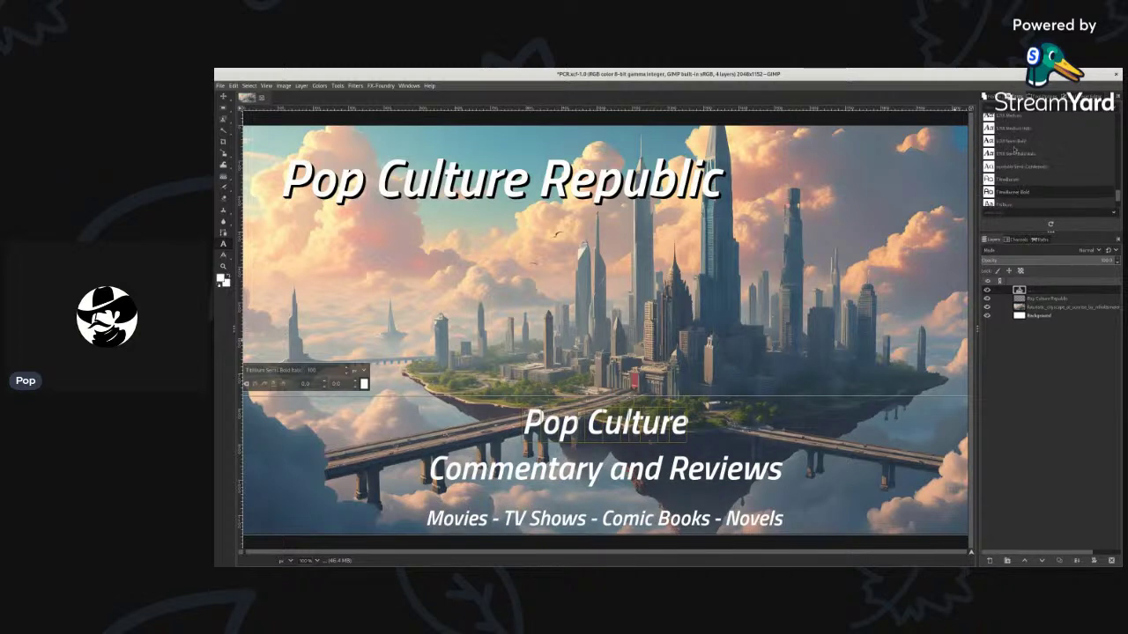
{"action": "left_click", "coordinate": [1013, 141]}
{"action": "scroll", "coordinate": [1009, 141], "scroll_direction": "up", "scroll_amount": 2}
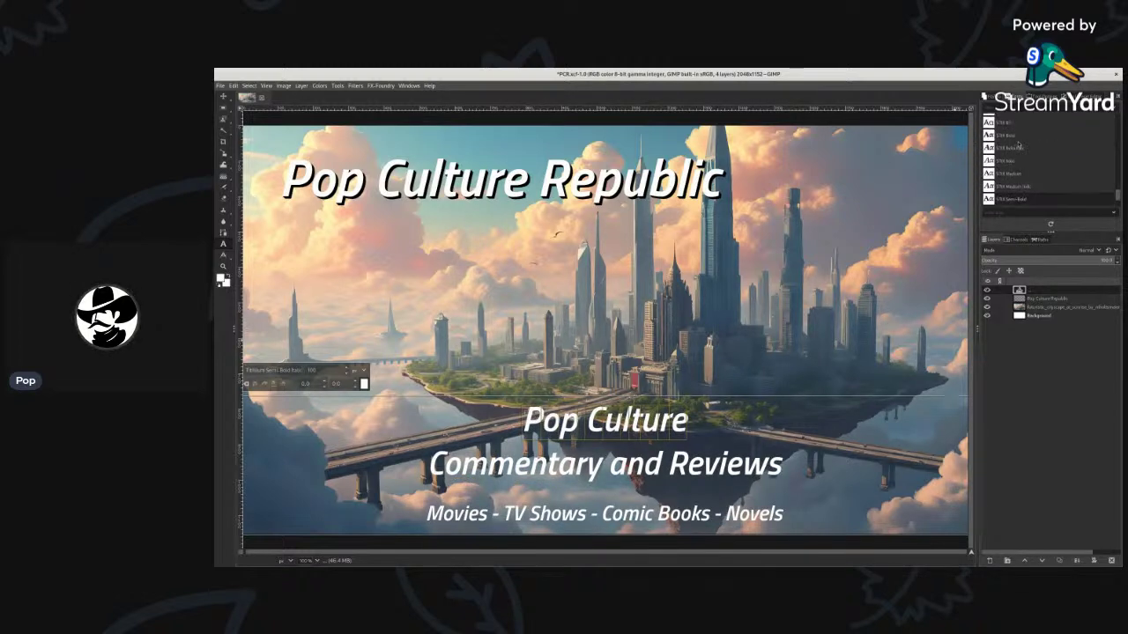
Try Space and Astronomy, Standard Symbols PS and Source Sans 3 Ultra-Light Italic as the tagline layer's font.
{"action": "scroll", "coordinate": [1005, 139], "scroll_direction": "up", "scroll_amount": 2}
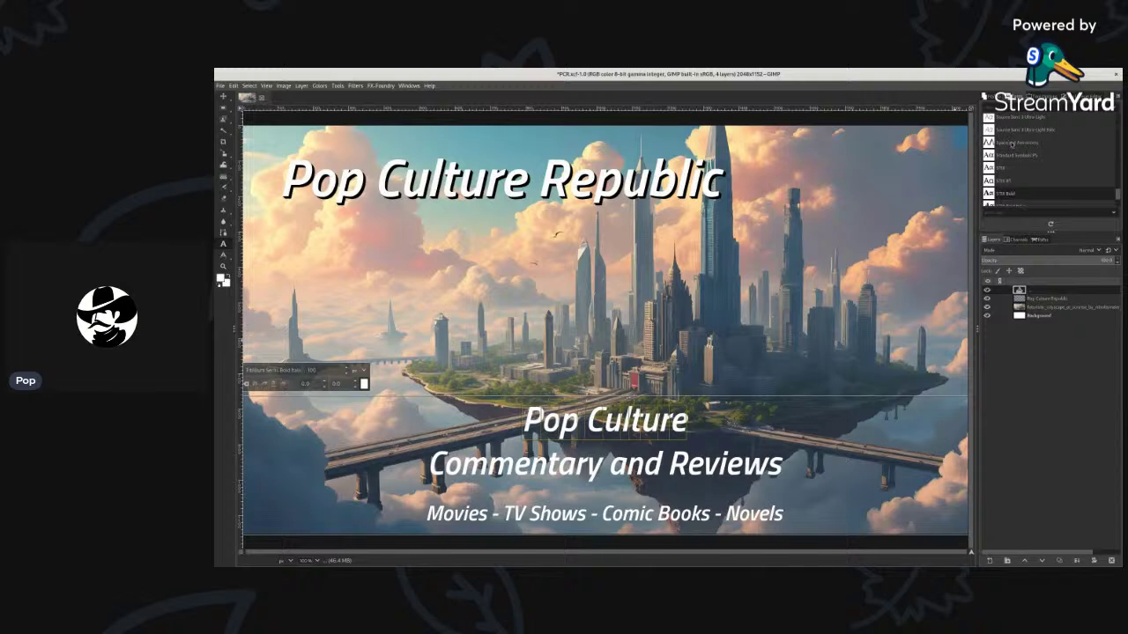
{"action": "left_click", "coordinate": [1012, 142]}
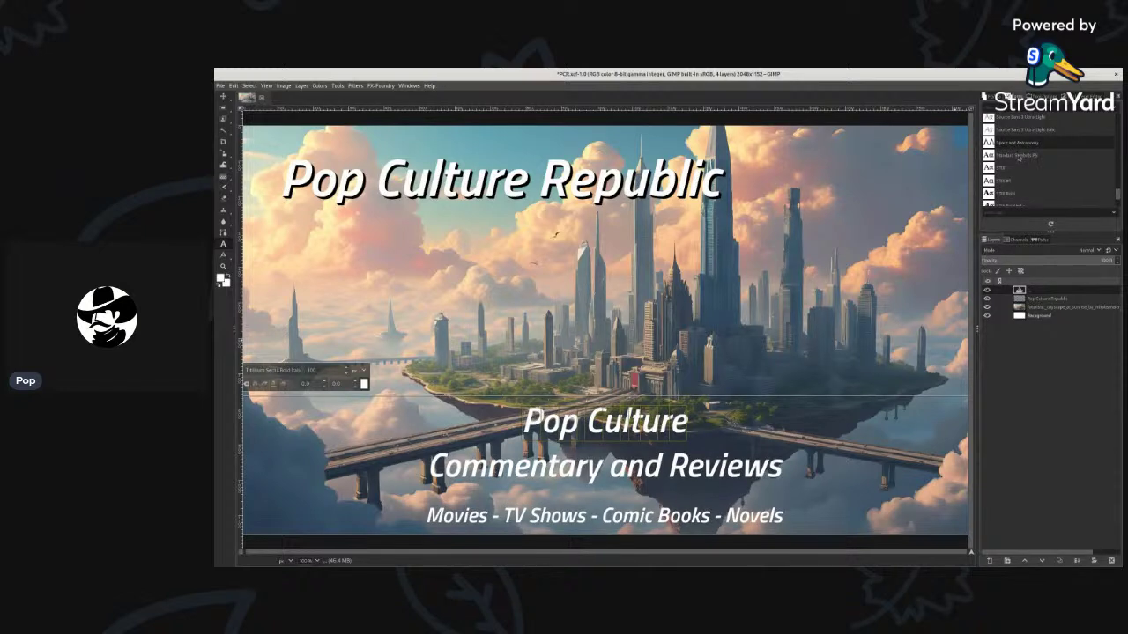
{"action": "left_click", "coordinate": [1013, 156]}
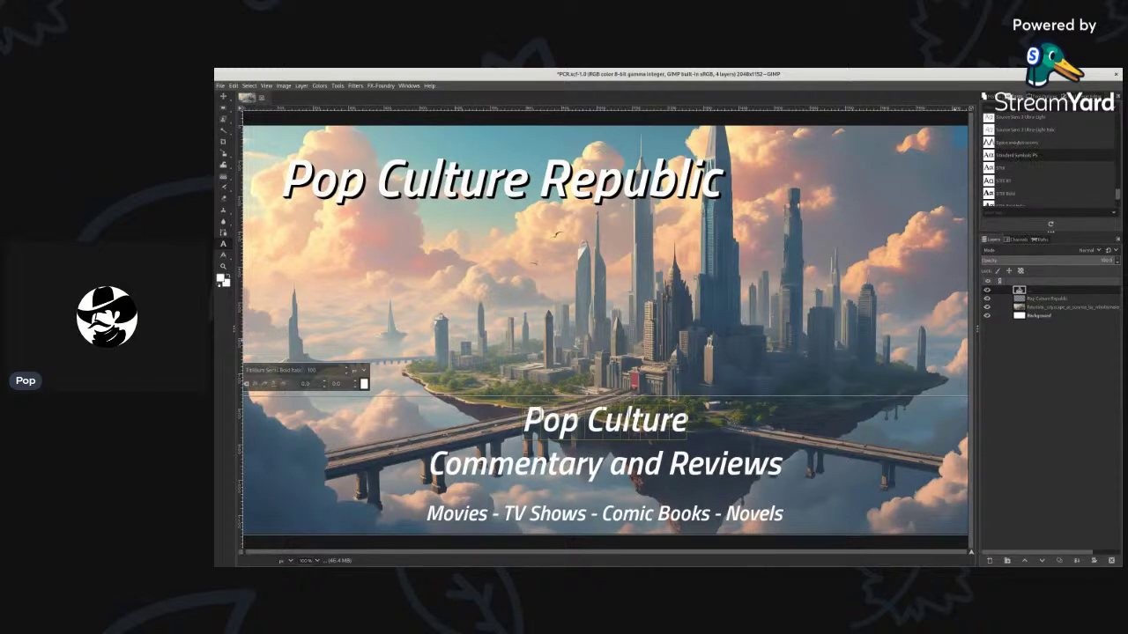
{"action": "left_click", "coordinate": [1015, 131]}
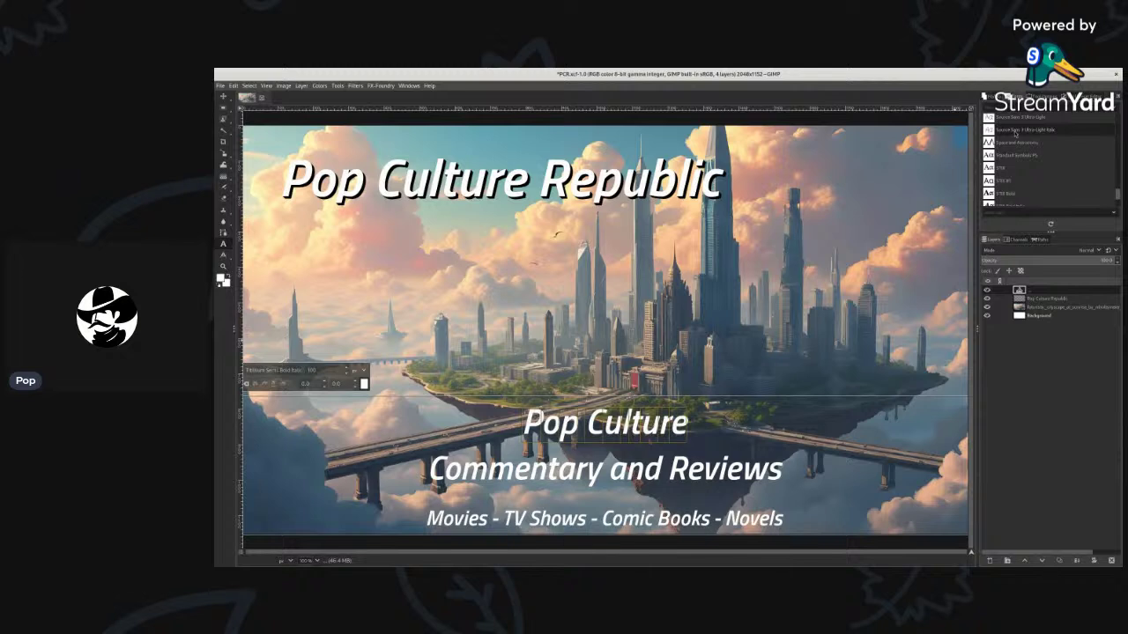
Try other Source Sans 3 weights on the tagline layer, including Light Italic and Bold Italic.
{"action": "scroll", "coordinate": [1015, 133], "scroll_direction": "up", "scroll_amount": 1}
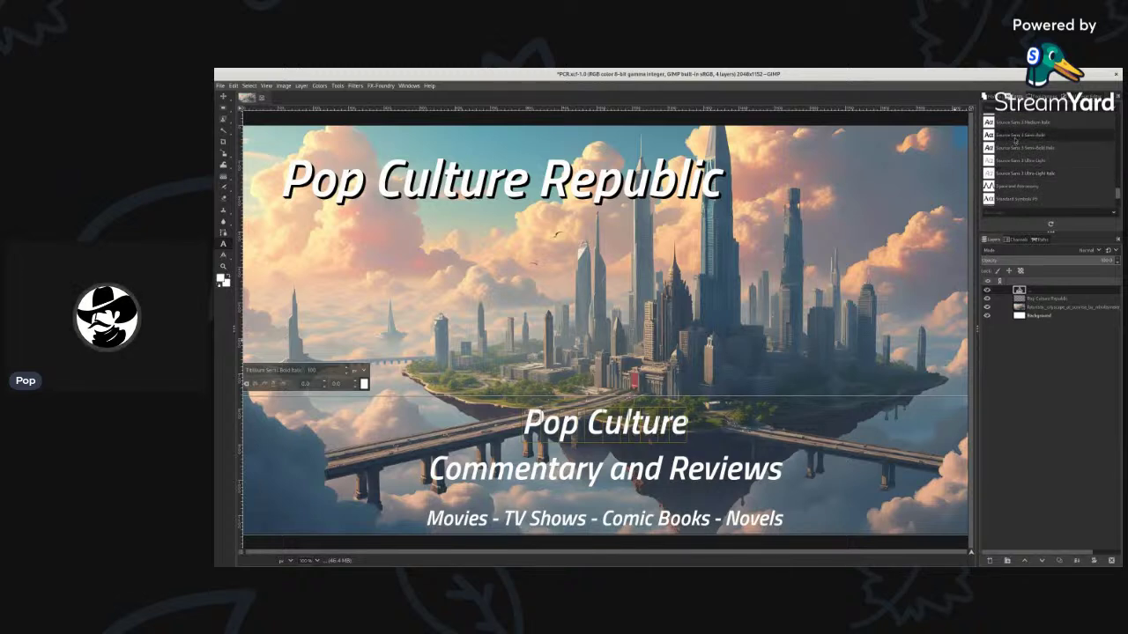
{"action": "scroll", "coordinate": [1014, 141], "scroll_direction": "up", "scroll_amount": 1}
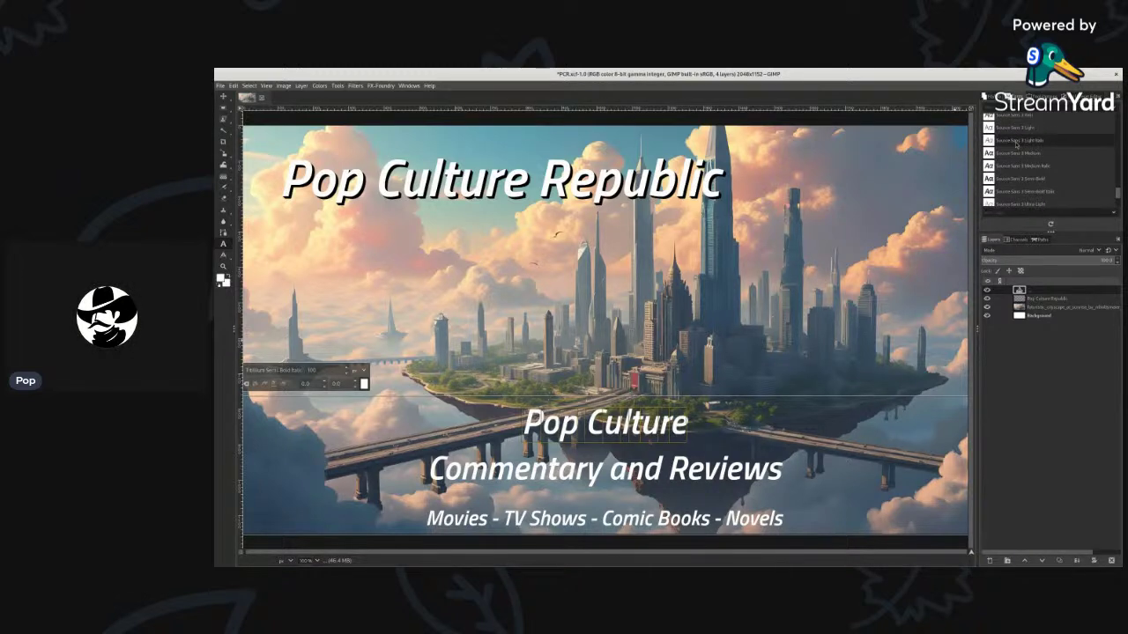
{"action": "scroll", "coordinate": [1015, 144], "scroll_direction": "up", "scroll_amount": 1}
{"action": "scroll", "coordinate": [1018, 146], "scroll_direction": "up", "scroll_amount": 1}
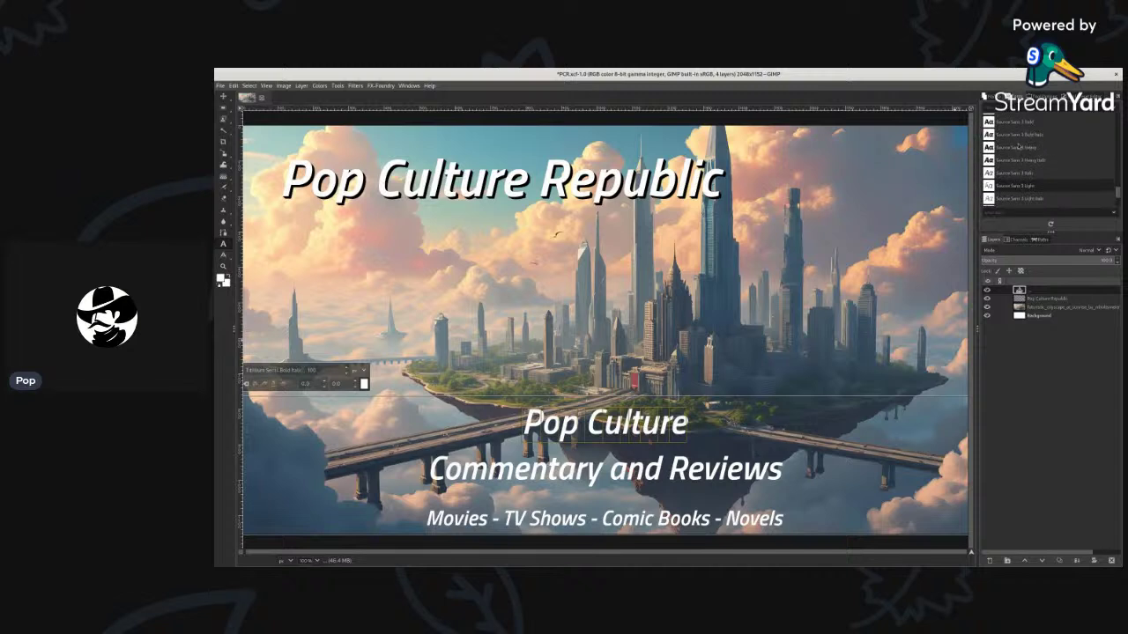
{"action": "left_click", "coordinate": [1021, 136]}
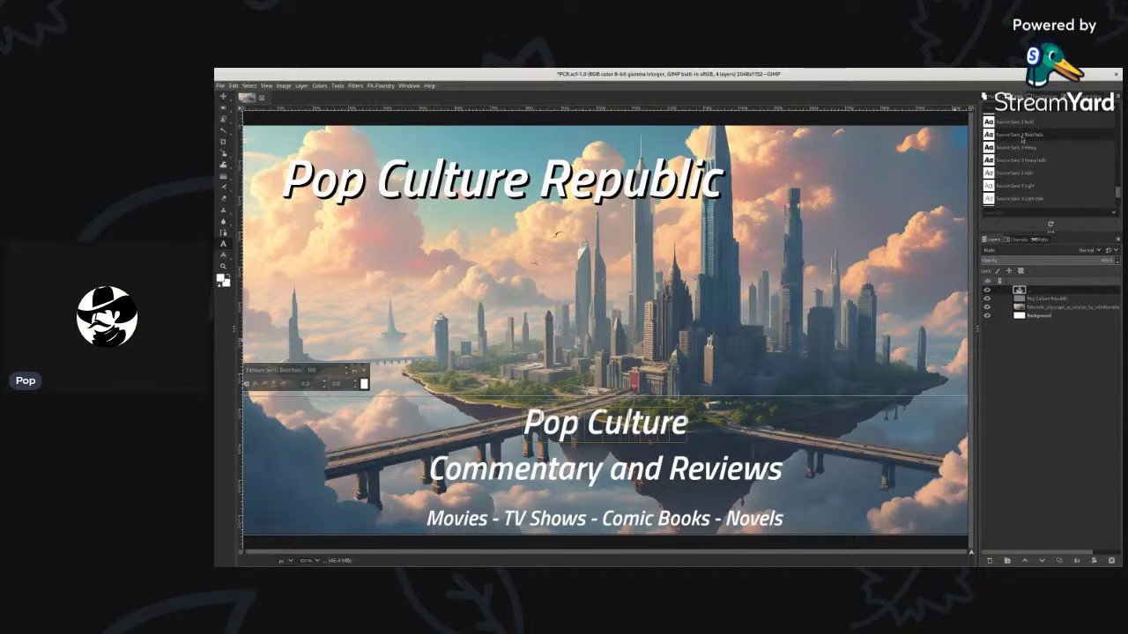
Try Source Code Pro variants on the tagline layer, including Ultra-Light Italic, Medium Italic, Heavy Italic and the regular weight.
{"action": "scroll", "coordinate": [1021, 138], "scroll_direction": "up", "scroll_amount": 1}
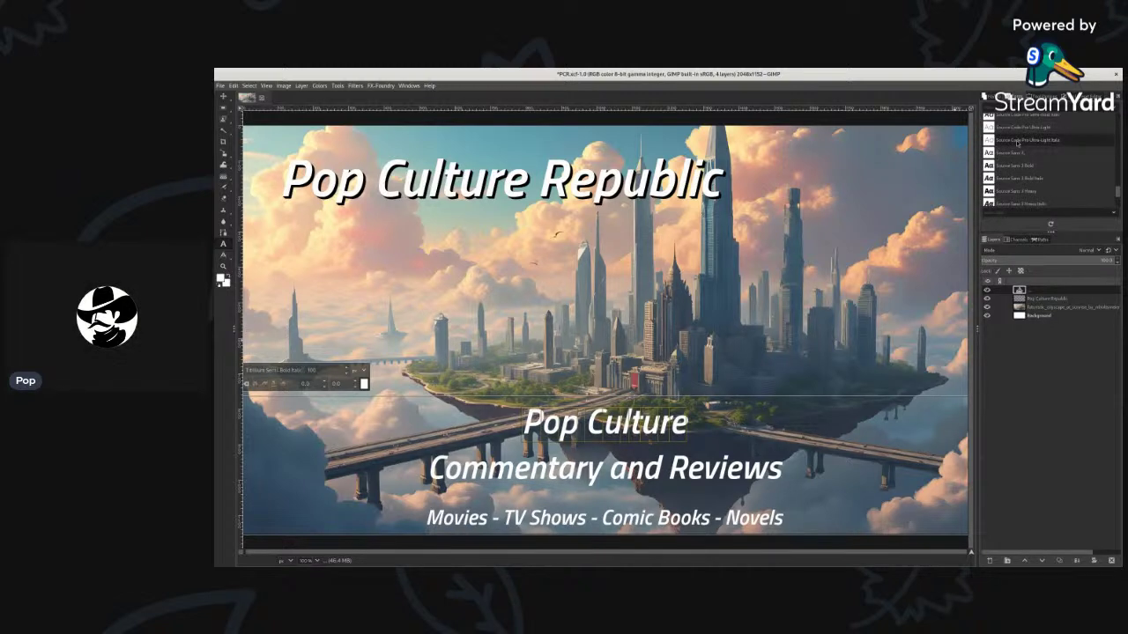
{"action": "scroll", "coordinate": [1013, 130], "scroll_direction": "up", "scroll_amount": 2}
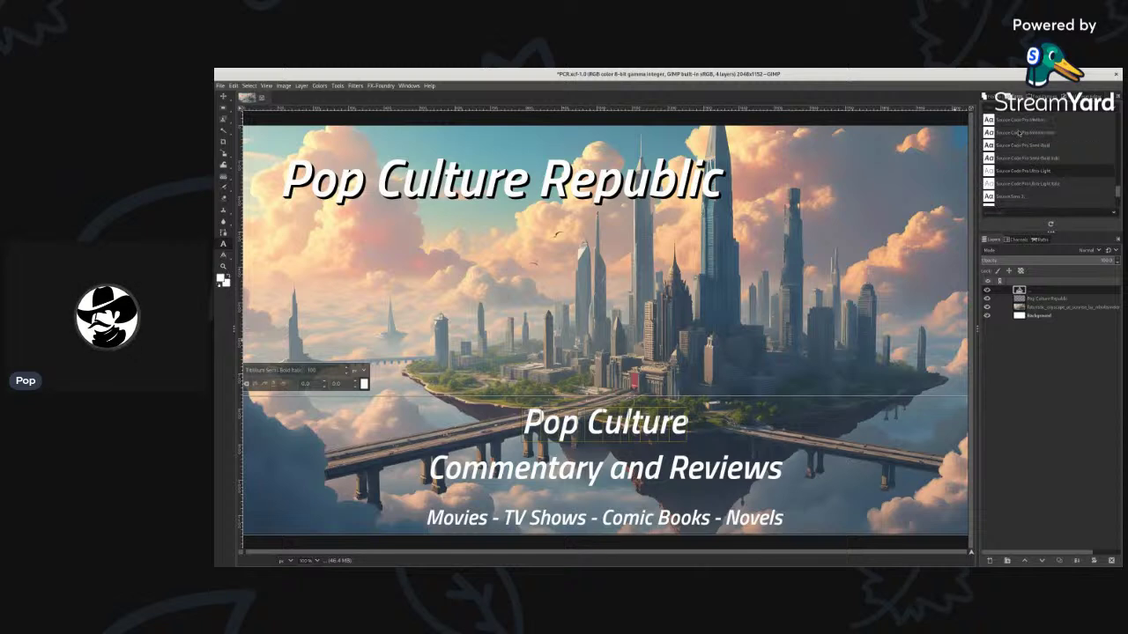
{"action": "scroll", "coordinate": [1019, 140], "scroll_direction": "up", "scroll_amount": 1}
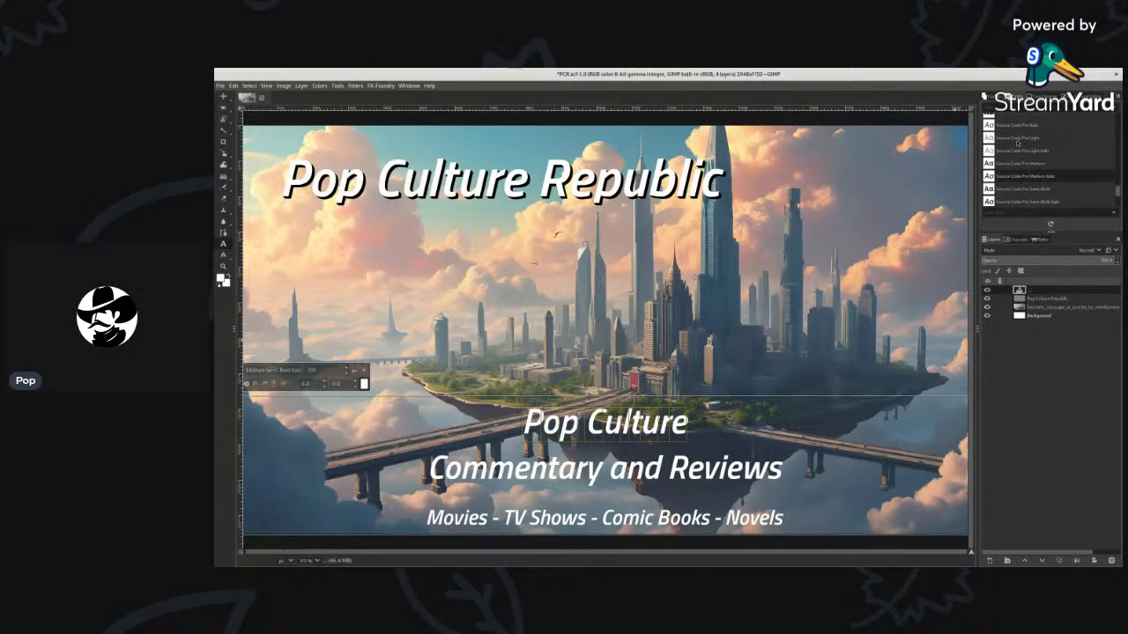
{"action": "scroll", "coordinate": [1018, 142], "scroll_direction": "up", "scroll_amount": 1}
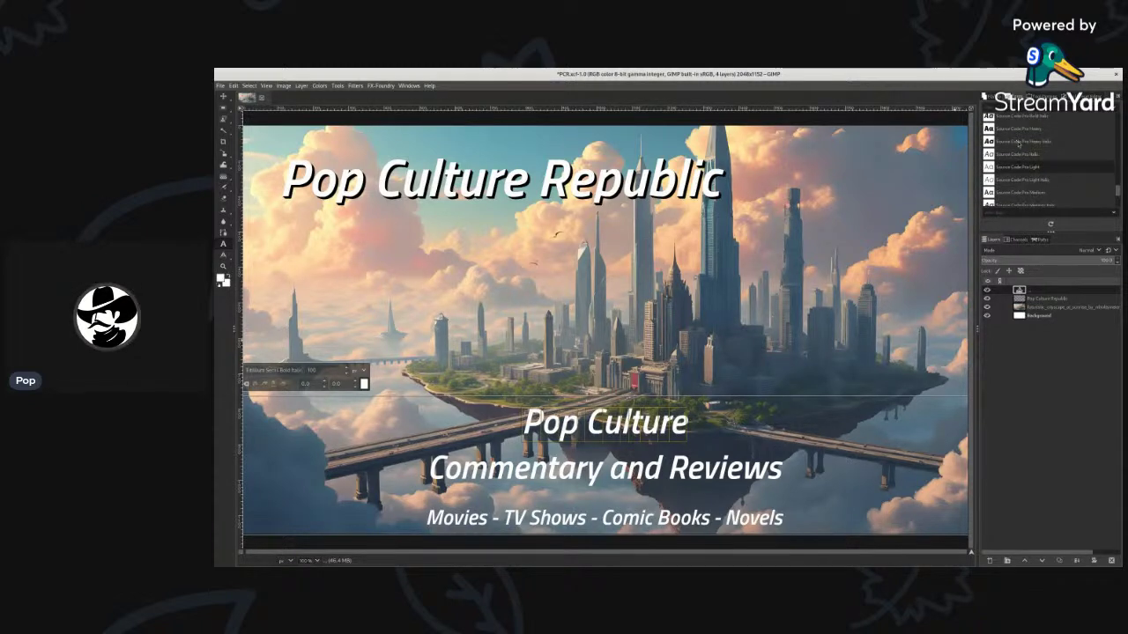
{"action": "scroll", "coordinate": [1022, 144], "scroll_direction": "up", "scroll_amount": 1}
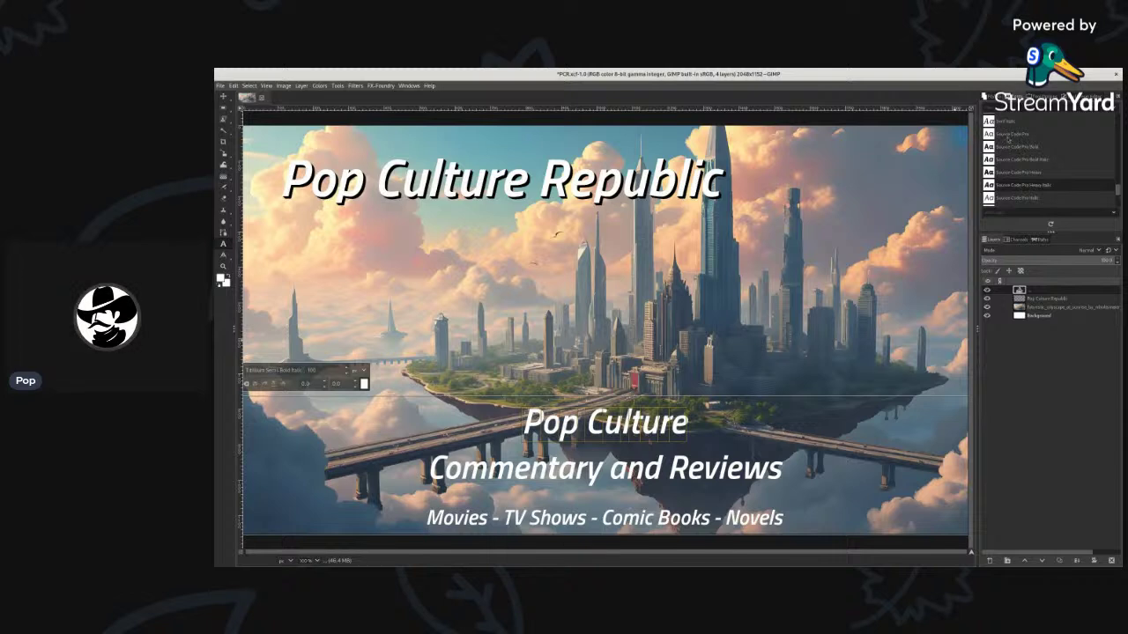
{"action": "scroll", "coordinate": [1018, 143], "scroll_direction": "up", "scroll_amount": 1}
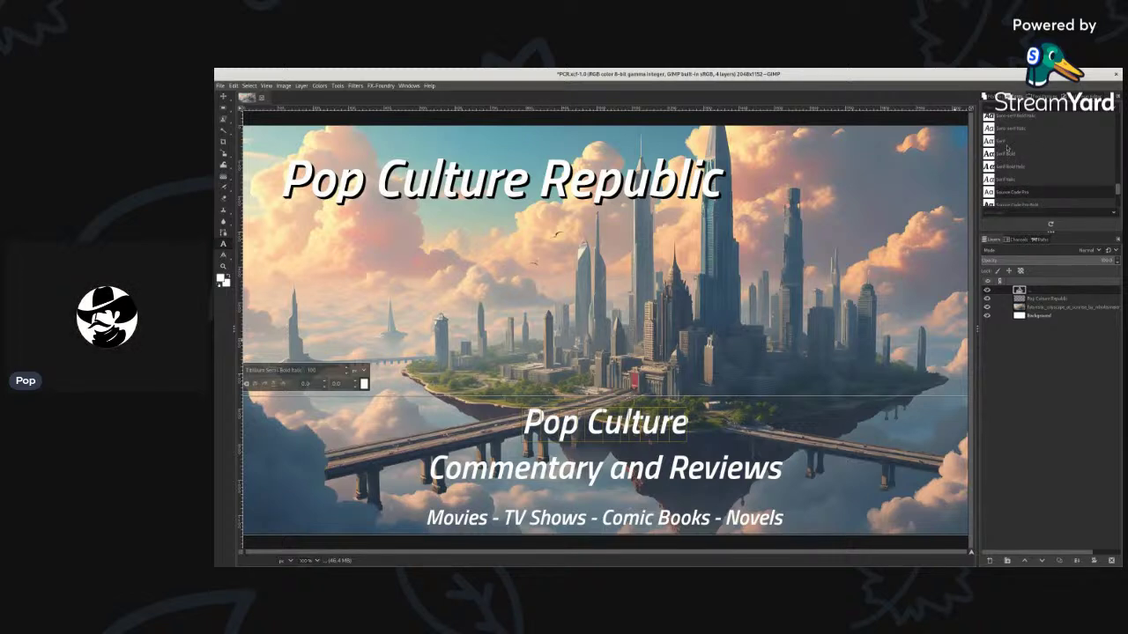
Try the generic Serif, Serif Bold Italic and Sans-serif fonts on the tagline text layer.
{"action": "left_click", "coordinate": [1007, 143]}
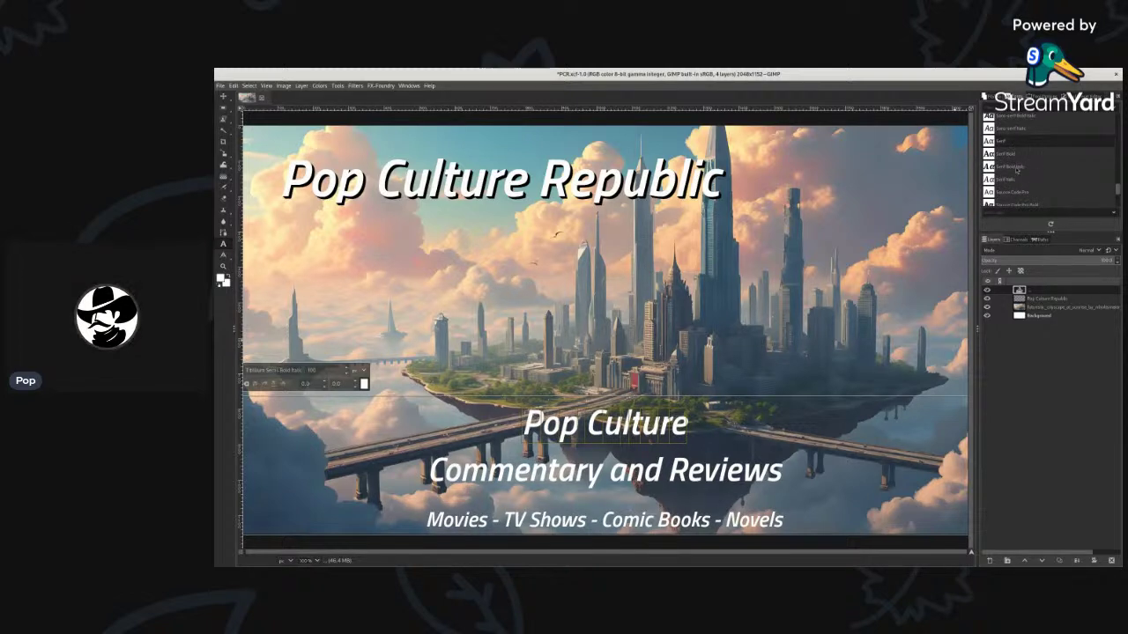
{"action": "left_click", "coordinate": [1016, 167]}
{"action": "scroll", "coordinate": [1016, 168], "scroll_direction": "up", "scroll_amount": 2}
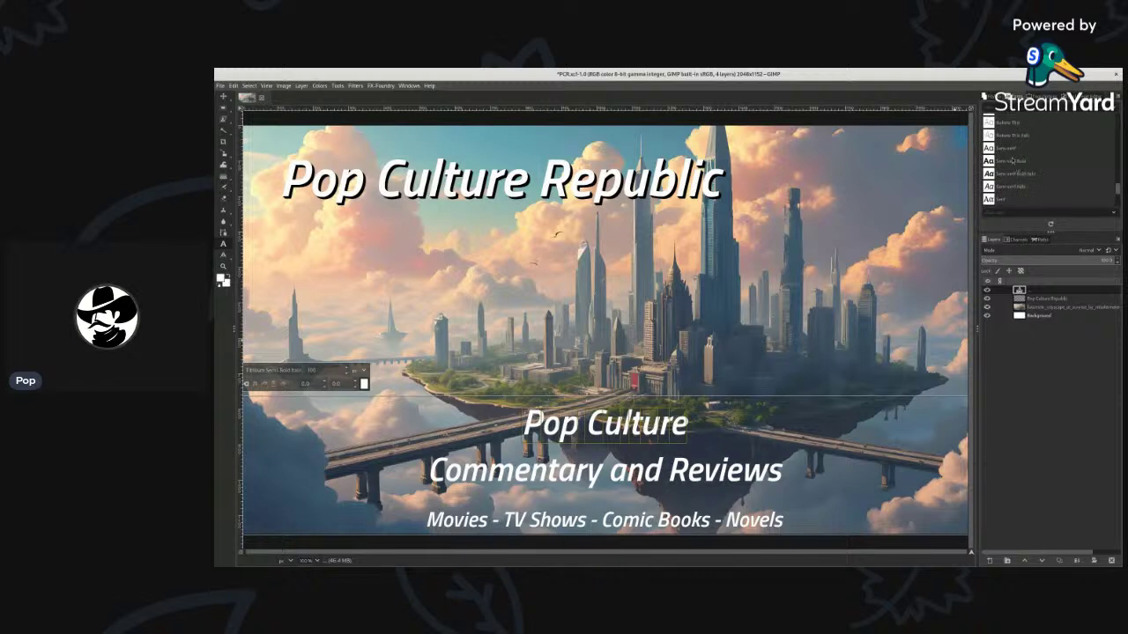
{"action": "scroll", "coordinate": [1008, 155], "scroll_direction": "up", "scroll_amount": 2}
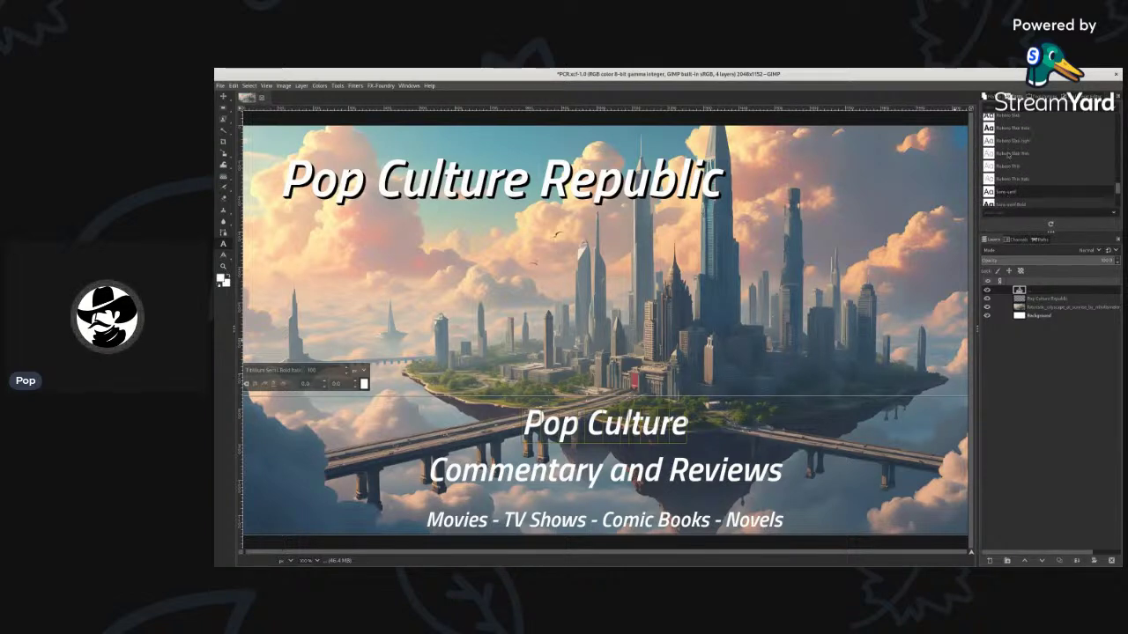
Try Roboto variants on the tagline text layer, including Heavy Italic and Roboto Condensed Medium Italic.
{"action": "scroll", "coordinate": [1007, 141], "scroll_direction": "up", "scroll_amount": 3}
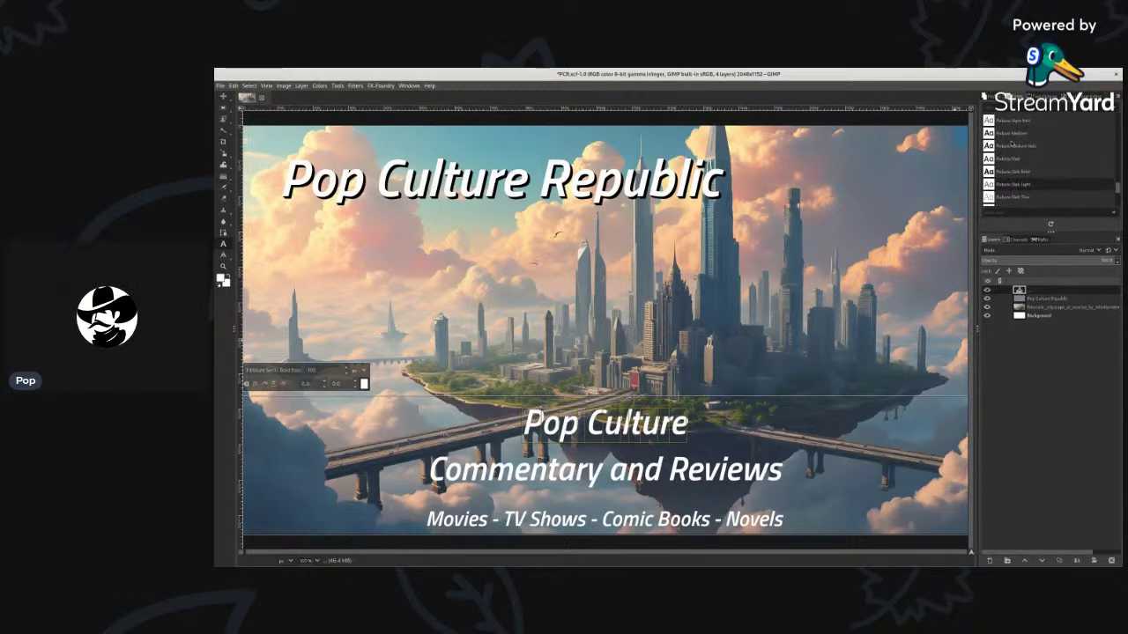
{"action": "scroll", "coordinate": [1009, 136], "scroll_direction": "up", "scroll_amount": 3}
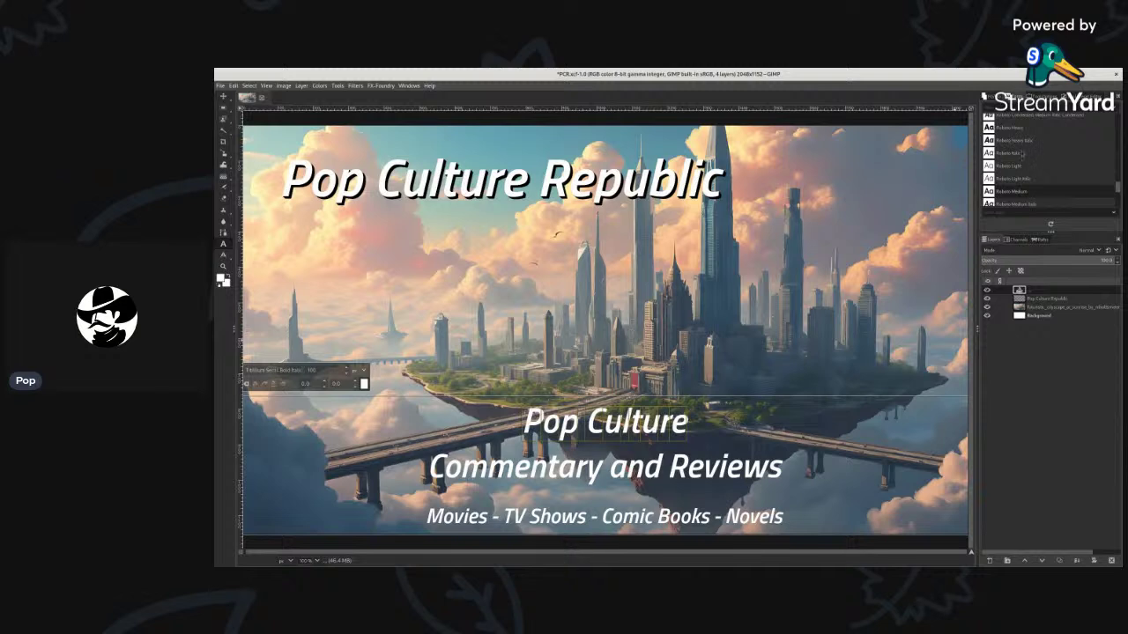
{"action": "left_click", "coordinate": [1011, 159]}
{"action": "scroll", "coordinate": [1010, 158], "scroll_direction": "up", "scroll_amount": 2}
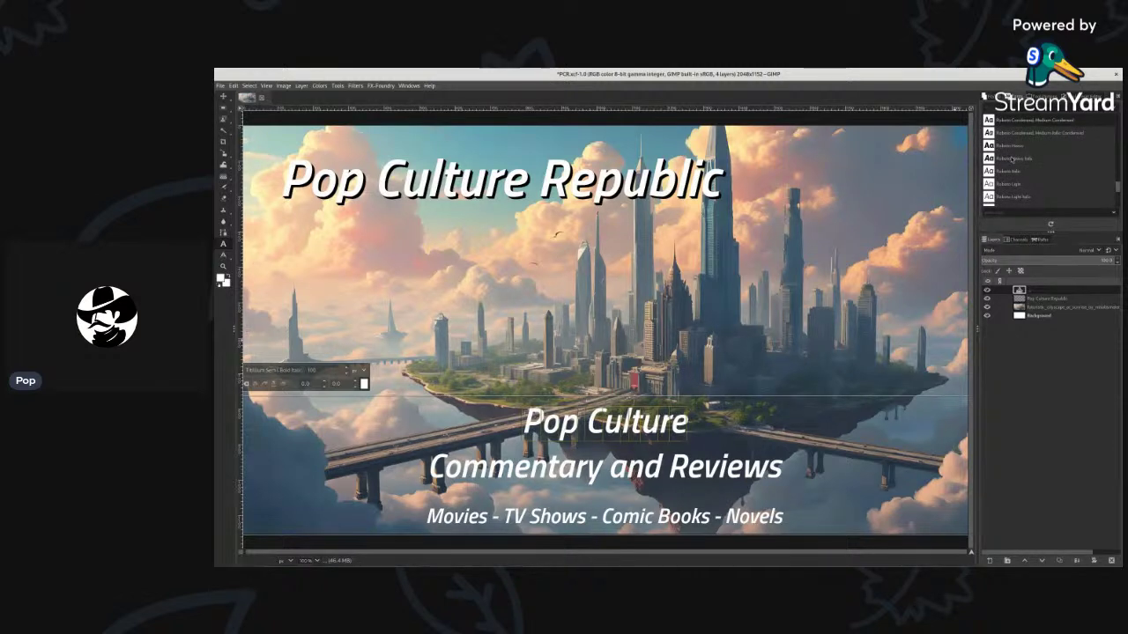
{"action": "scroll", "coordinate": [1011, 158], "scroll_direction": "up", "scroll_amount": 1}
{"action": "scroll", "coordinate": [1011, 159], "scroll_direction": "up", "scroll_amount": 1}
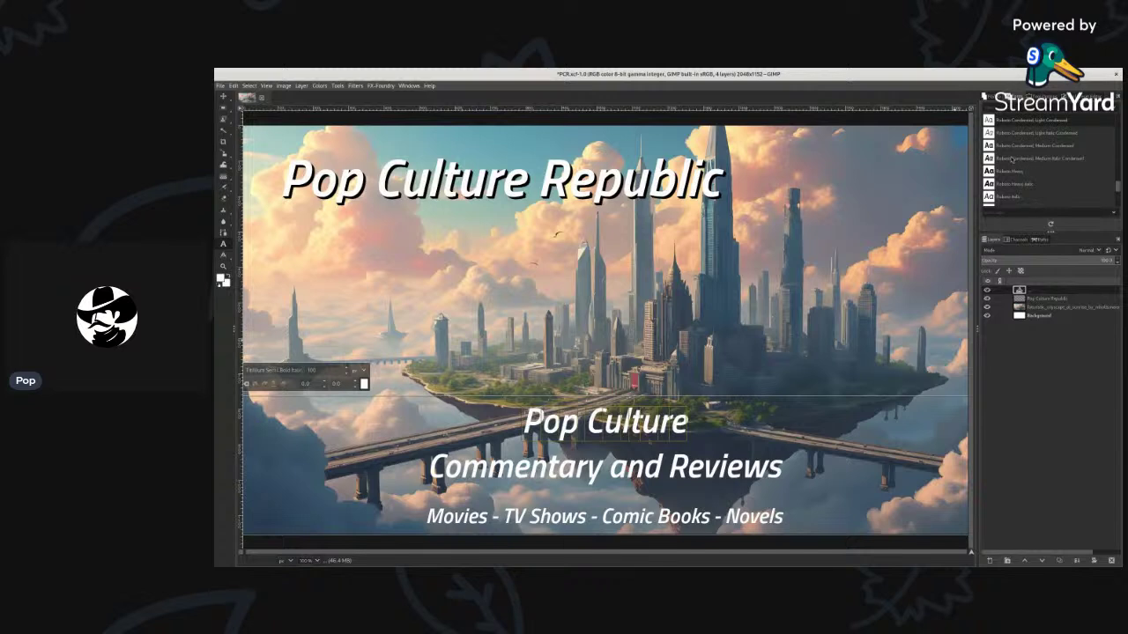
{"action": "scroll", "coordinate": [1011, 159], "scroll_direction": "up", "scroll_amount": 3}
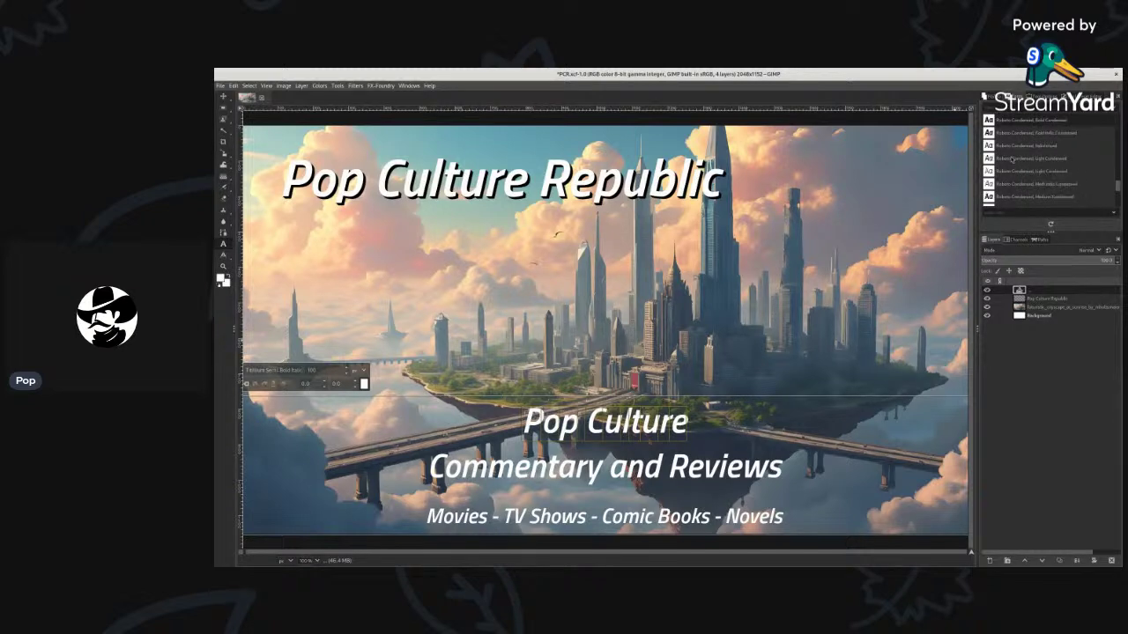
Try Roboto Condensed Bold Italic, Roboto Bold Italic, Roboto Bold and regular Roboto as the tagline layer's font.
{"action": "scroll", "coordinate": [1011, 159], "scroll_direction": "up", "scroll_amount": 2}
{"action": "scroll", "coordinate": [1011, 159], "scroll_direction": "up", "scroll_amount": 1}
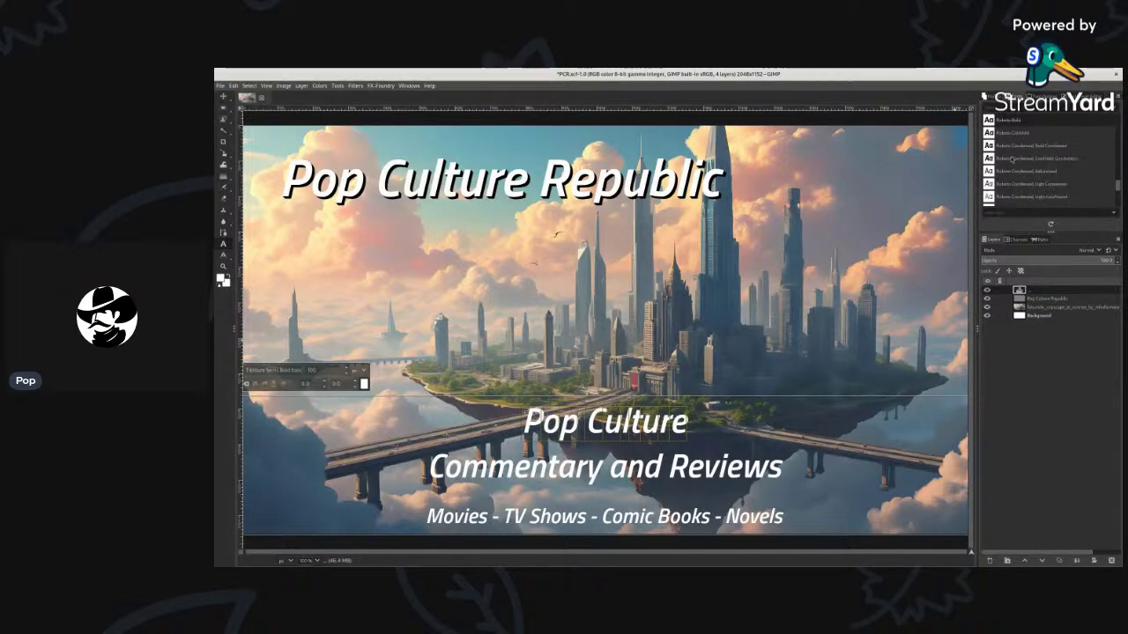
{"action": "scroll", "coordinate": [1012, 159], "scroll_direction": "up", "scroll_amount": 1}
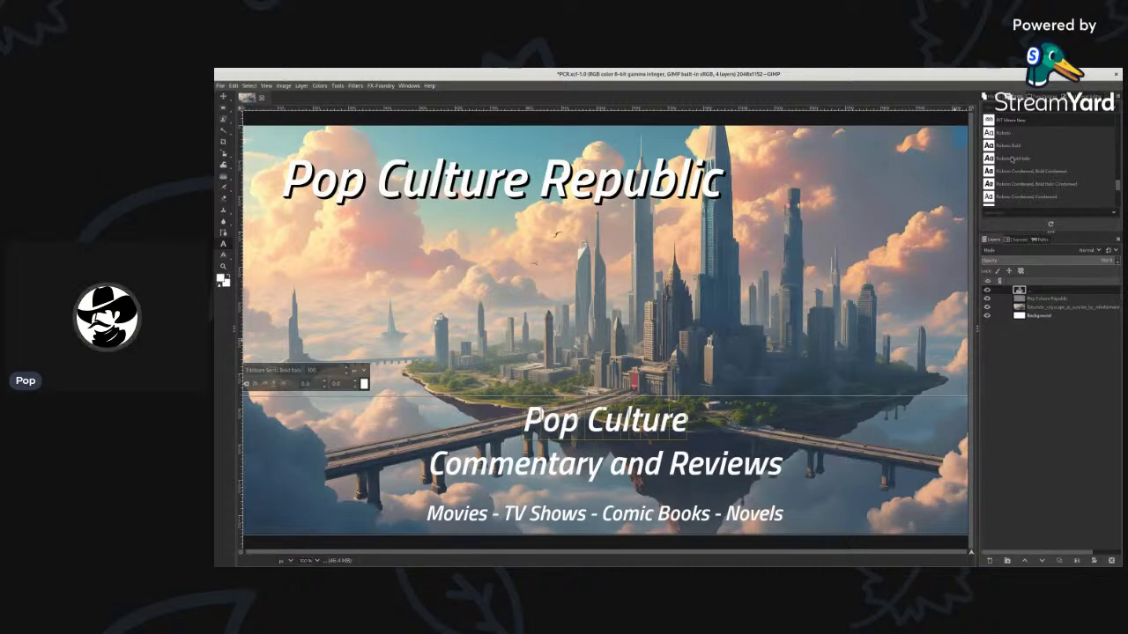
{"action": "scroll", "coordinate": [1011, 159], "scroll_direction": "up", "scroll_amount": 1}
{"action": "scroll", "coordinate": [1011, 158], "scroll_direction": "up", "scroll_amount": 1}
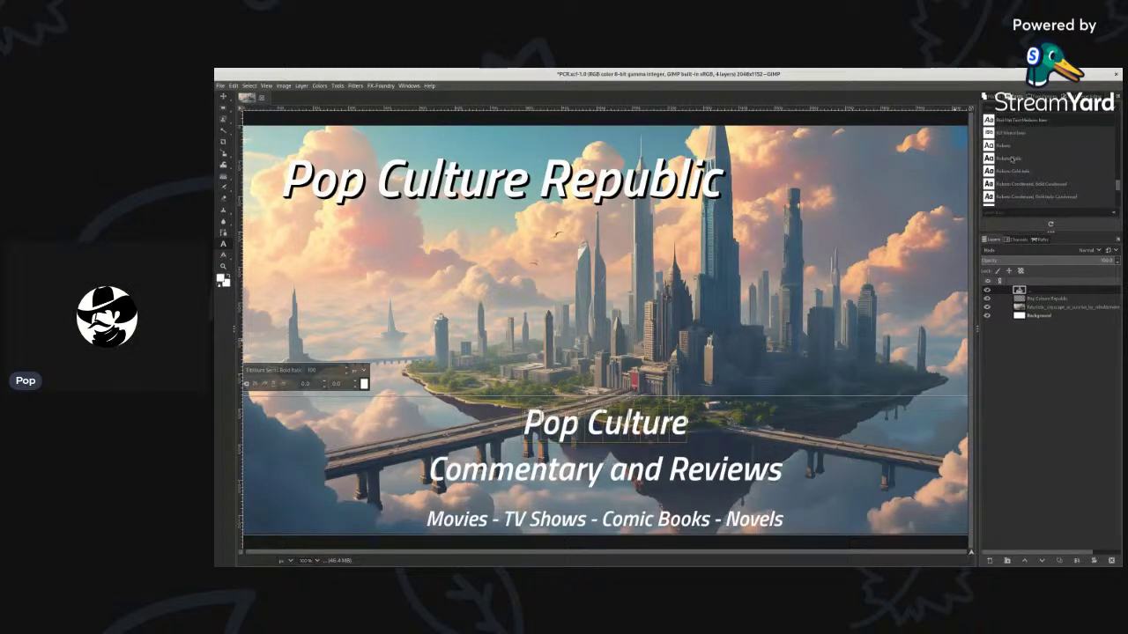
{"action": "scroll", "coordinate": [1011, 159], "scroll_direction": "up", "scroll_amount": 2}
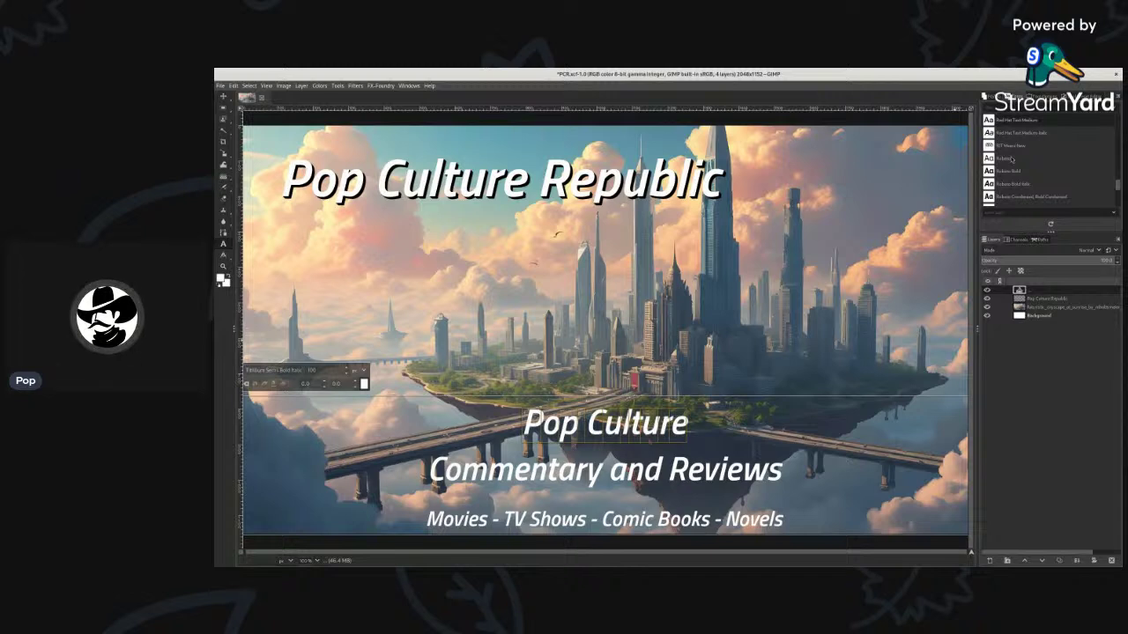
{"action": "scroll", "coordinate": [1012, 159], "scroll_direction": "up", "scroll_amount": 1}
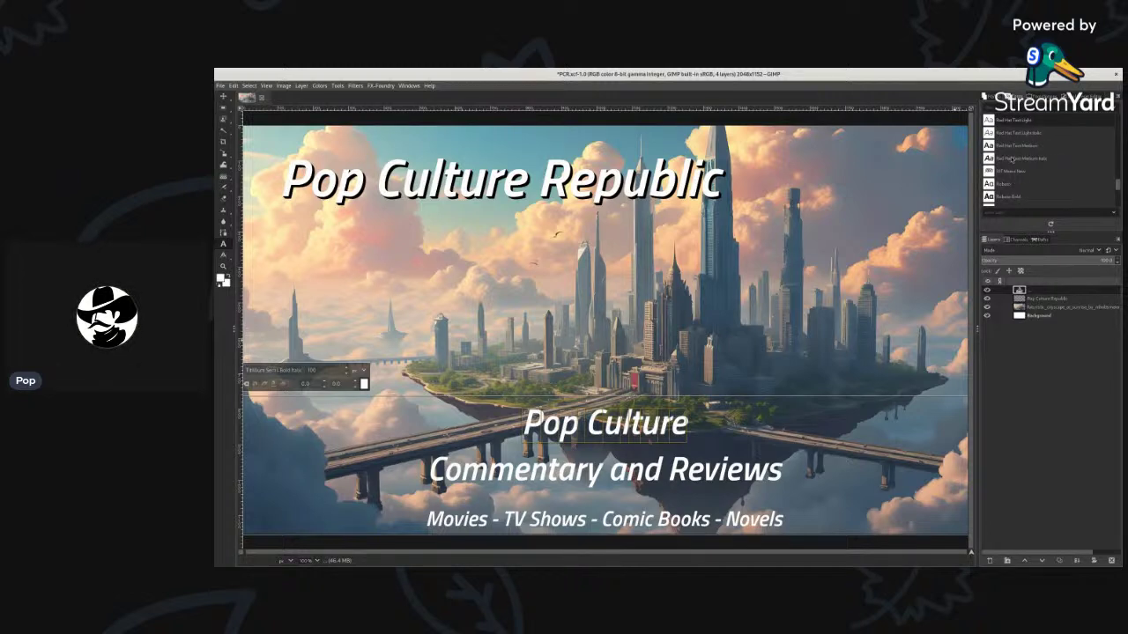
Try Red Hat Text variants and Red Hat Display Bold Italic on the tagline text layer.
{"action": "scroll", "coordinate": [1012, 158], "scroll_direction": "up", "scroll_amount": 3}
{"action": "scroll", "coordinate": [1012, 159], "scroll_direction": "up", "scroll_amount": 3}
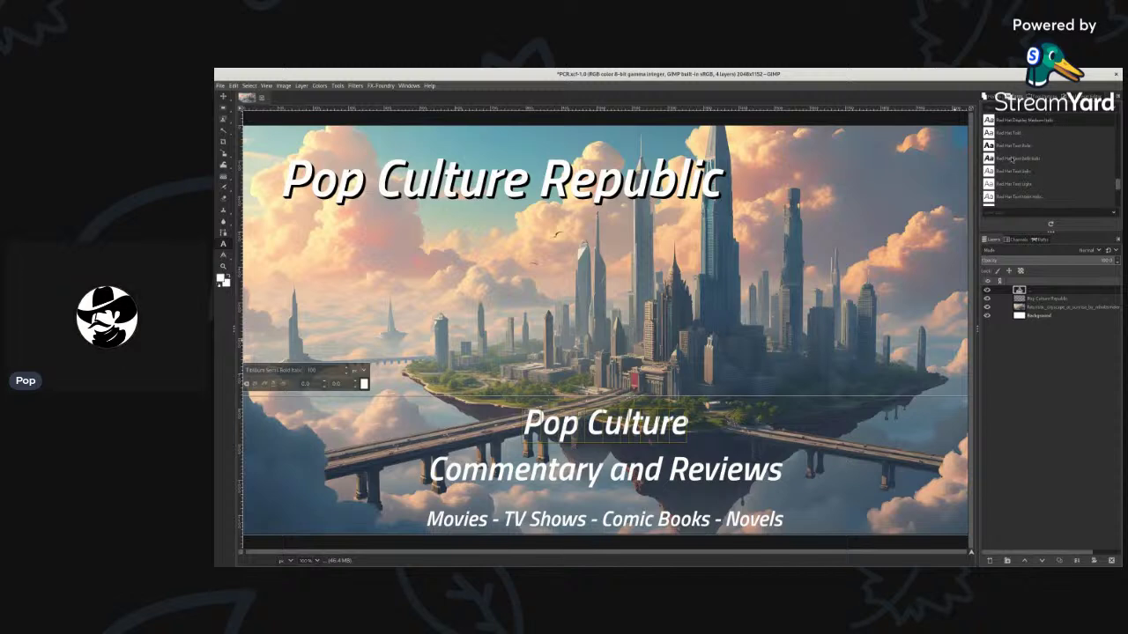
{"action": "scroll", "coordinate": [1011, 158], "scroll_direction": "up", "scroll_amount": 2}
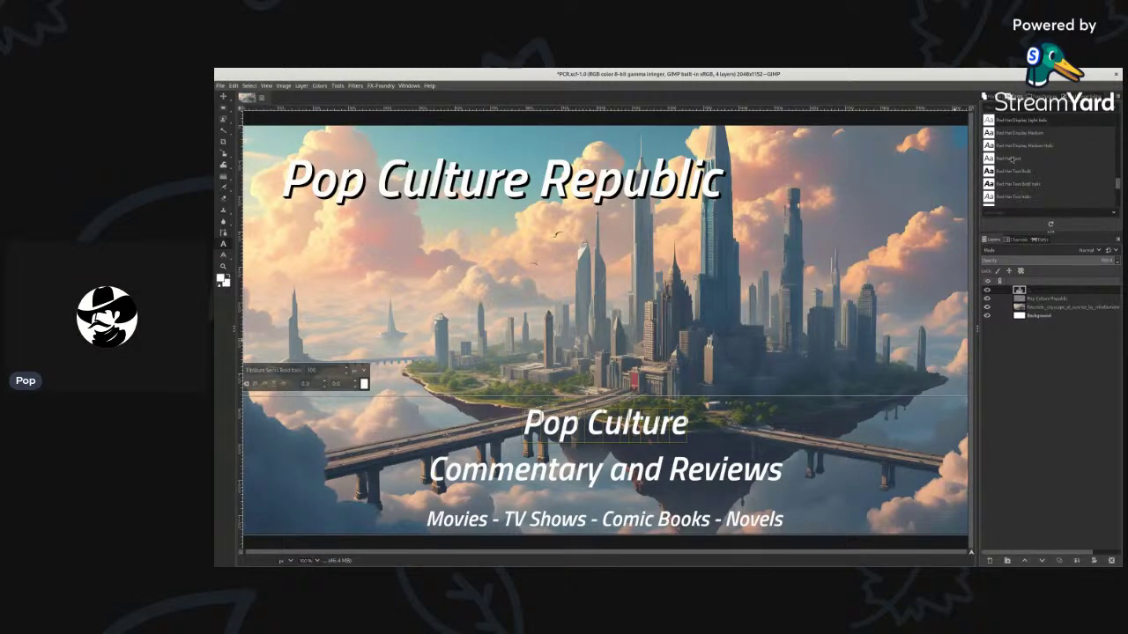
{"action": "scroll", "coordinate": [1011, 159], "scroll_direction": "up", "scroll_amount": 3}
{"action": "scroll", "coordinate": [1011, 158], "scroll_direction": "up", "scroll_amount": 4}
{"action": "left_click", "coordinate": [1012, 158]}
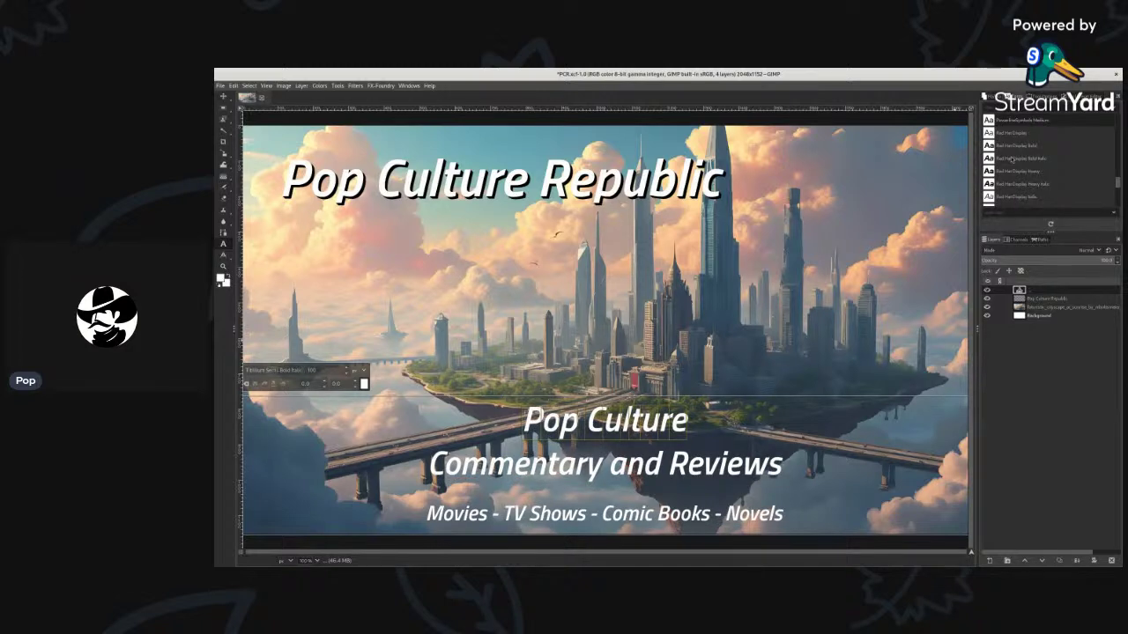
Alternate between neighbouring Red Hat Display weights on the tagline layer to compare them.
{"action": "key", "text": "Down"}
{"action": "key", "text": "Up"}
{"action": "key", "text": "Down"}
{"action": "key", "text": "Up"}
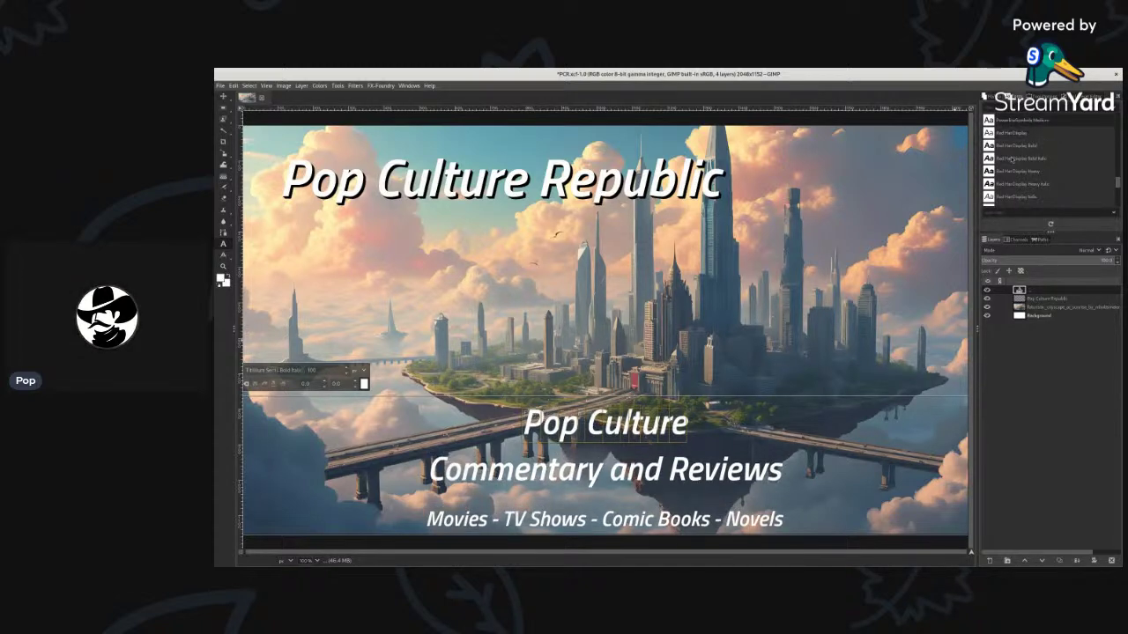
{"action": "key", "text": "Down"}
{"action": "key", "text": "Up"}
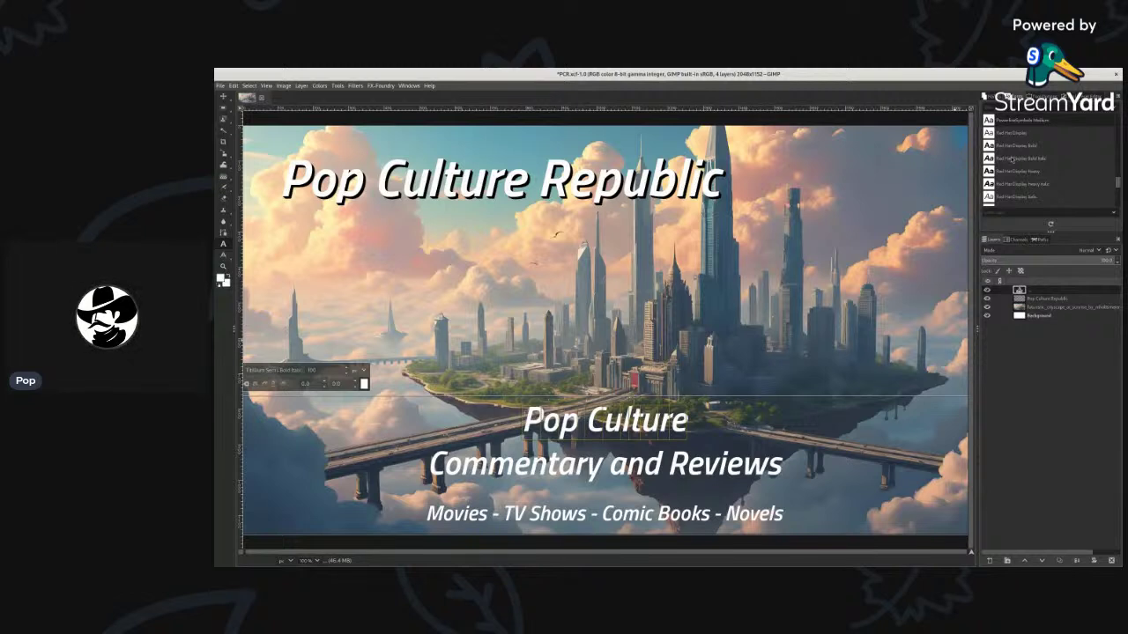
{"action": "key", "text": "Down"}
{"action": "key", "text": "Up"}
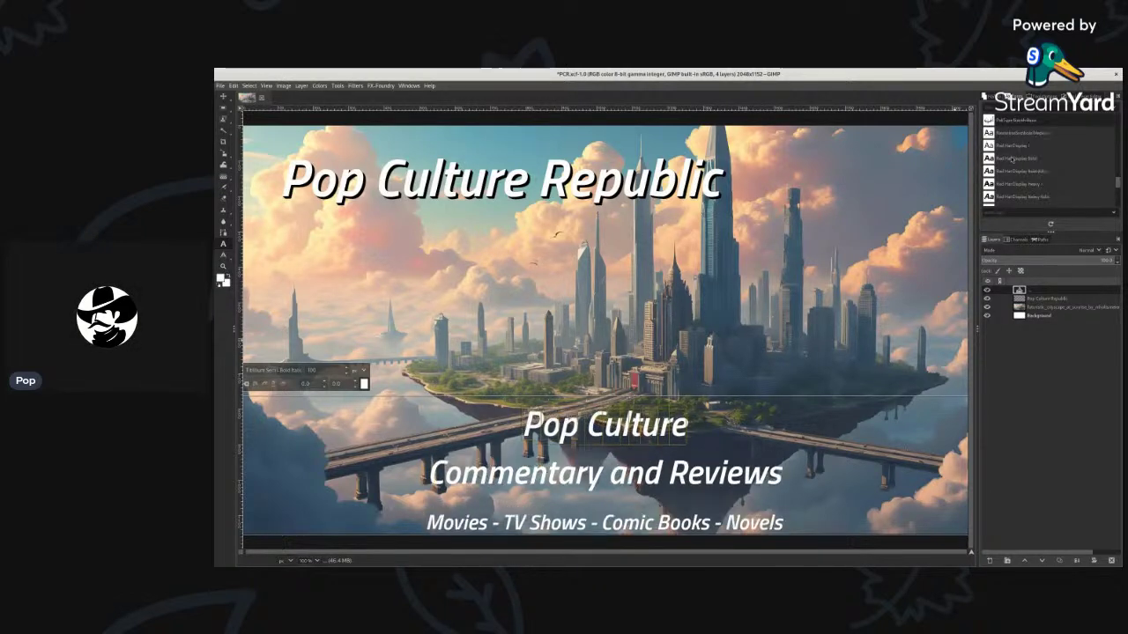
Try PowerlineSymbols Medium, Padauk Bold and several P052 variants as the tagline layer's font.
{"action": "scroll", "coordinate": [1013, 158], "scroll_direction": "up", "scroll_amount": 3}
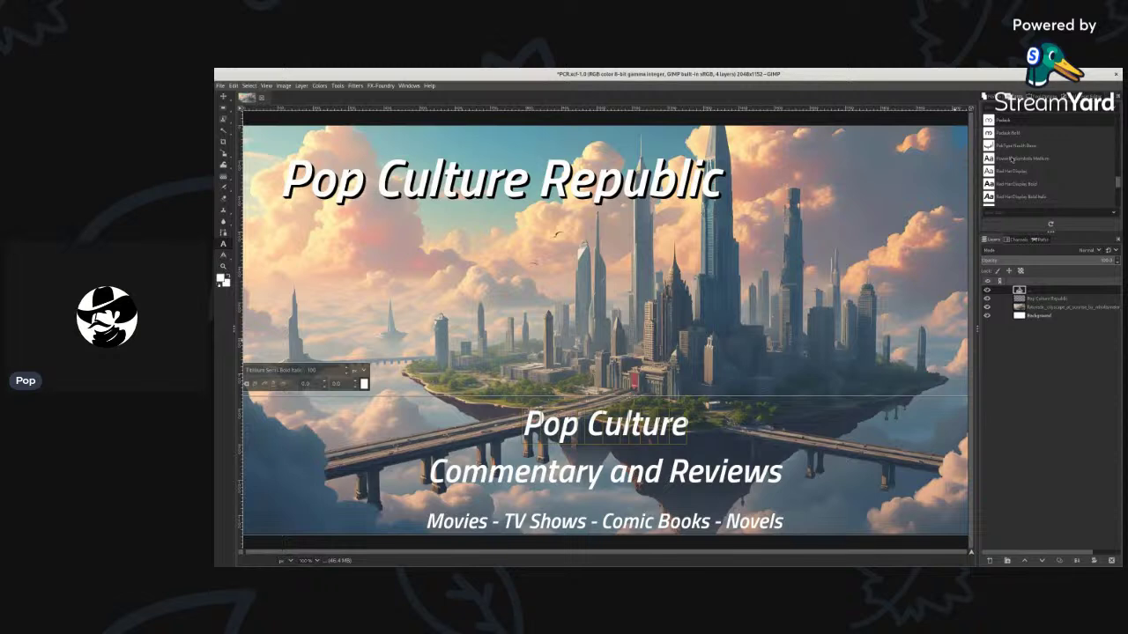
{"action": "scroll", "coordinate": [1012, 159], "scroll_direction": "up", "scroll_amount": 1}
{"action": "scroll", "coordinate": [1012, 160], "scroll_direction": "up", "scroll_amount": 1}
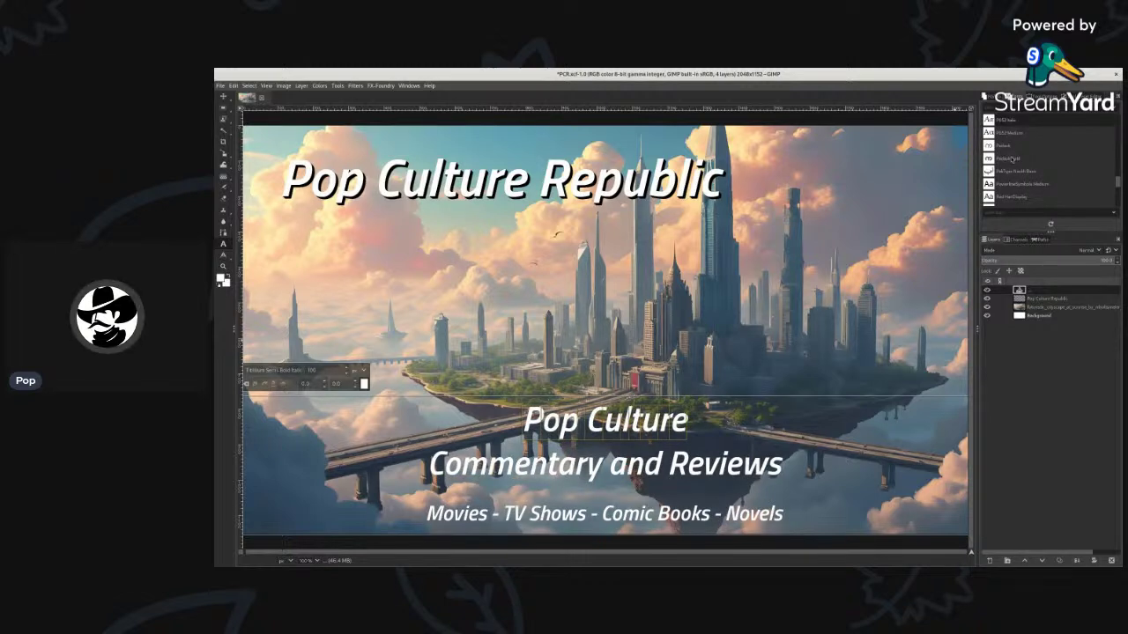
{"action": "scroll", "coordinate": [1012, 159], "scroll_direction": "up", "scroll_amount": 1}
{"action": "scroll", "coordinate": [1012, 159], "scroll_direction": "up", "scroll_amount": 1}
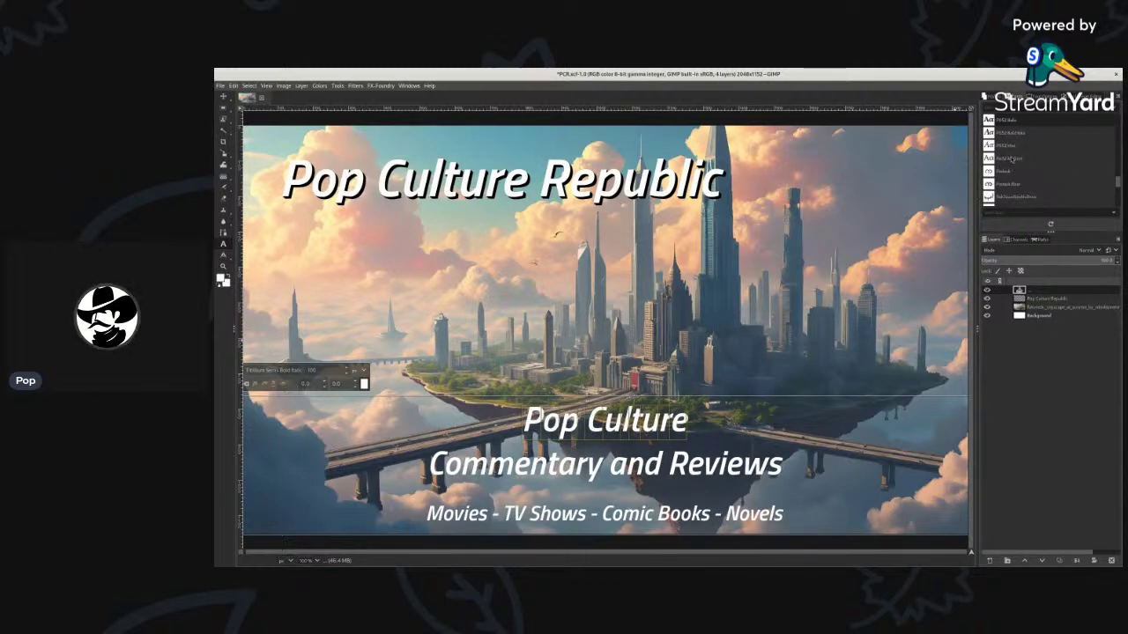
{"action": "scroll", "coordinate": [1011, 158], "scroll_direction": "up", "scroll_amount": 3}
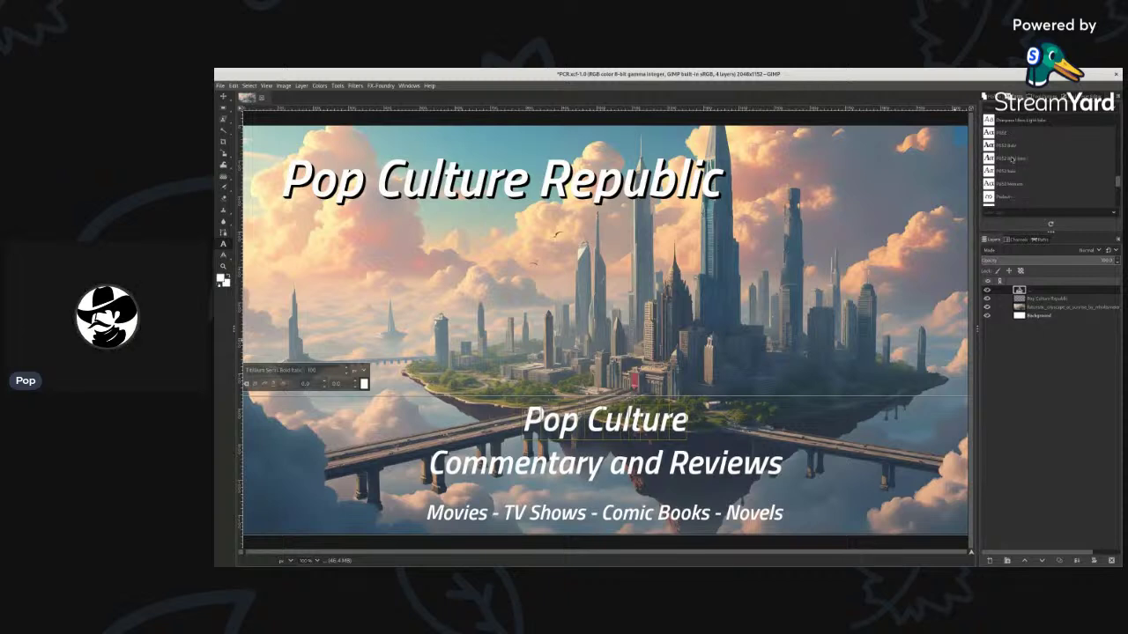
{"action": "scroll", "coordinate": [1012, 159], "scroll_direction": "up", "scroll_amount": 1}
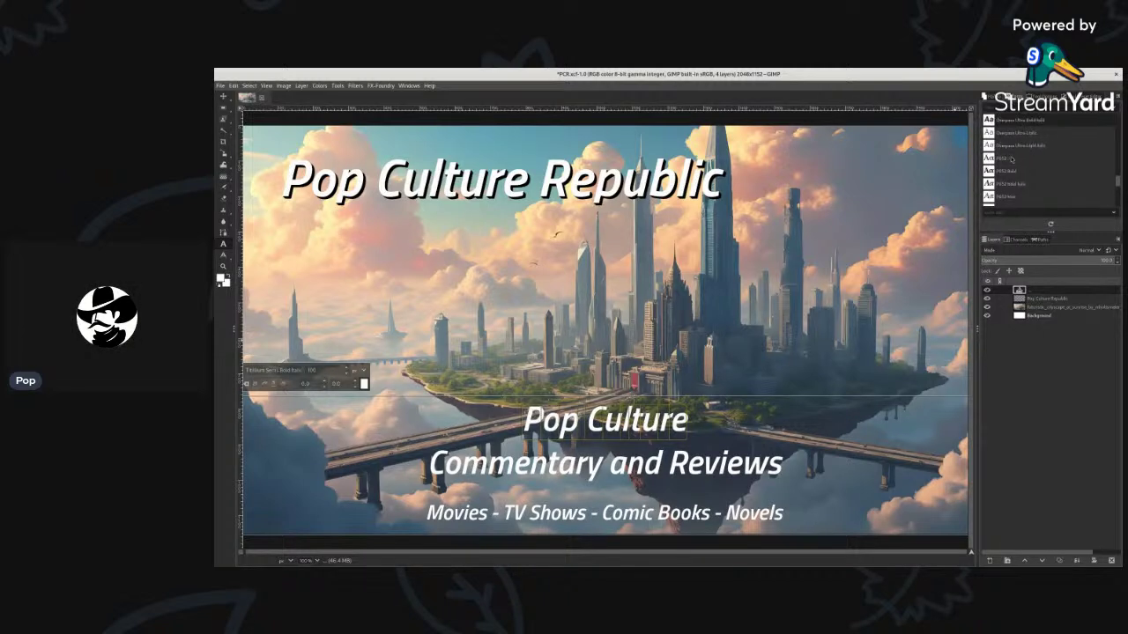
Try Overpass variants on the tagline text layer, including Ultra-Bold, Semi-Bold Italic, Light, Heavy, Bold and regular.
{"action": "scroll", "coordinate": [1011, 159], "scroll_direction": "up", "scroll_amount": 2}
{"action": "scroll", "coordinate": [1011, 159], "scroll_direction": "up", "scroll_amount": 3}
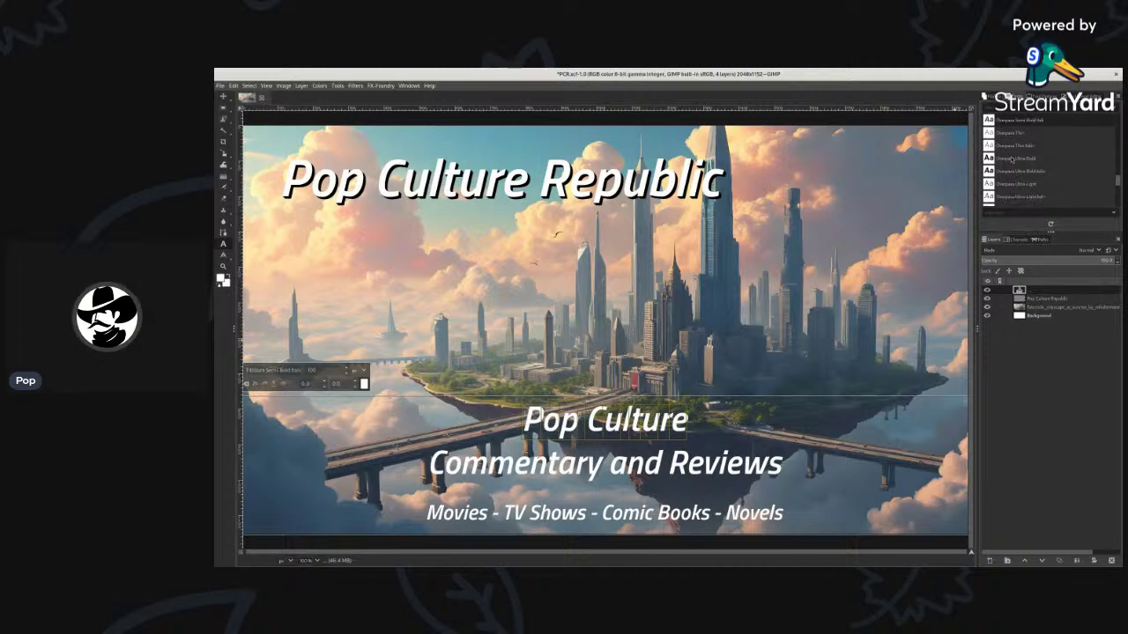
{"action": "scroll", "coordinate": [1011, 158], "scroll_direction": "up", "scroll_amount": 3}
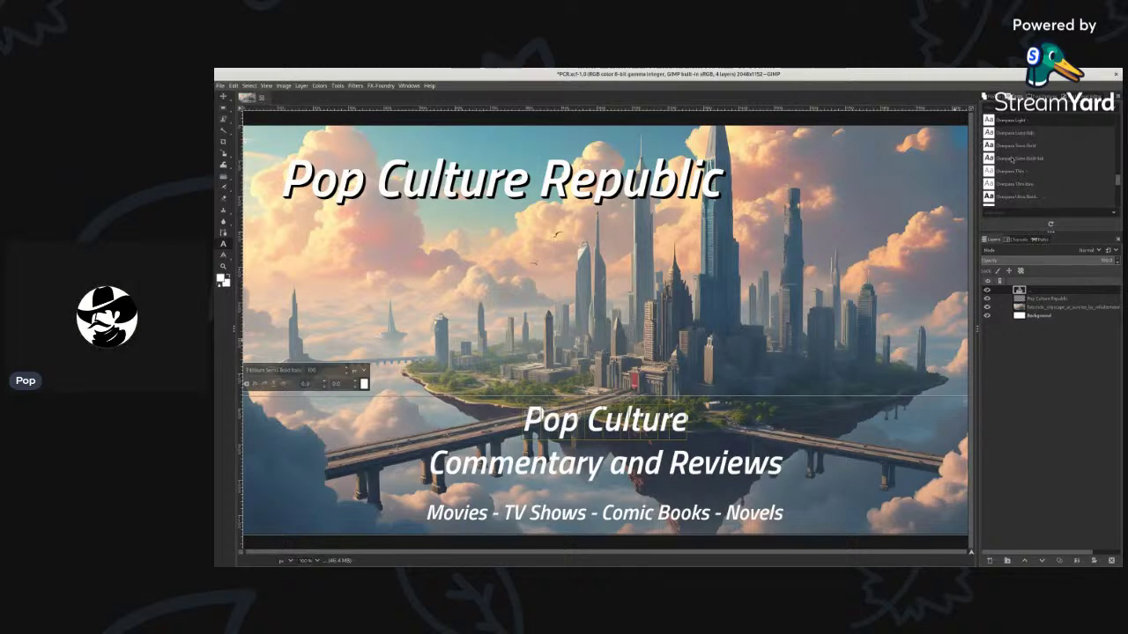
{"action": "scroll", "coordinate": [1011, 158], "scroll_direction": "up", "scroll_amount": 3}
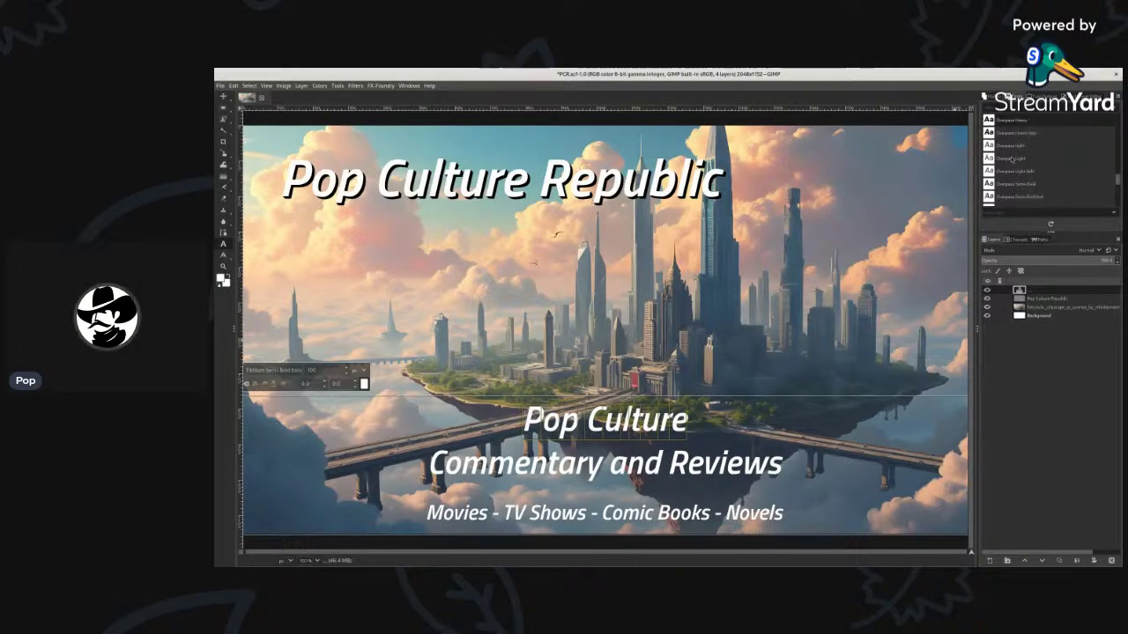
{"action": "scroll", "coordinate": [1011, 159], "scroll_direction": "up", "scroll_amount": 3}
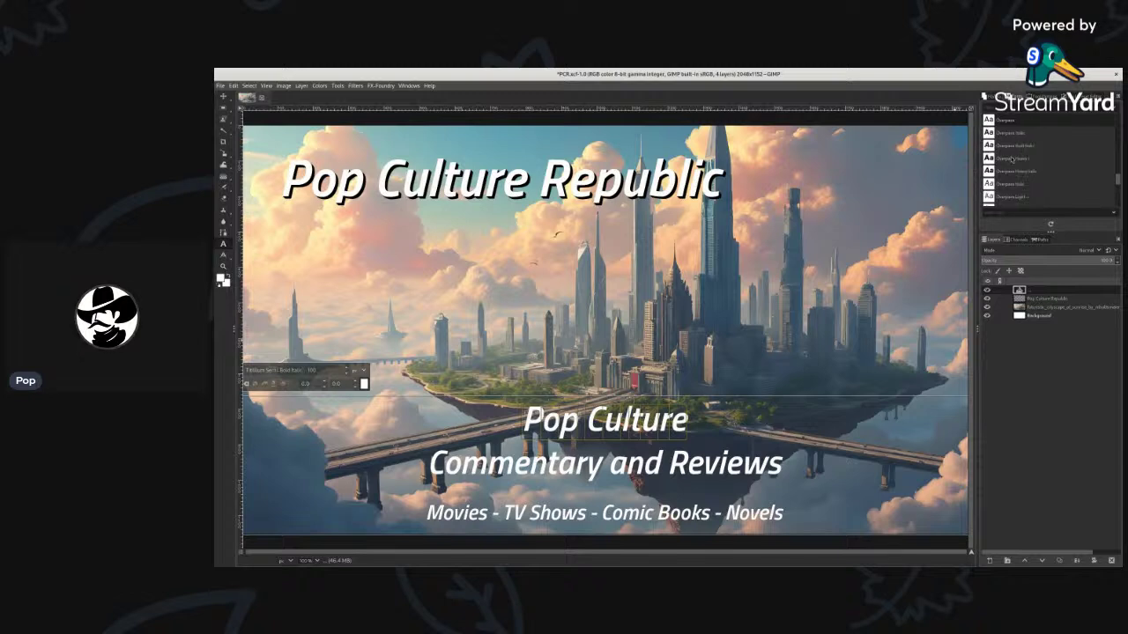
{"action": "scroll", "coordinate": [1011, 159], "scroll_direction": "up", "scroll_amount": 1}
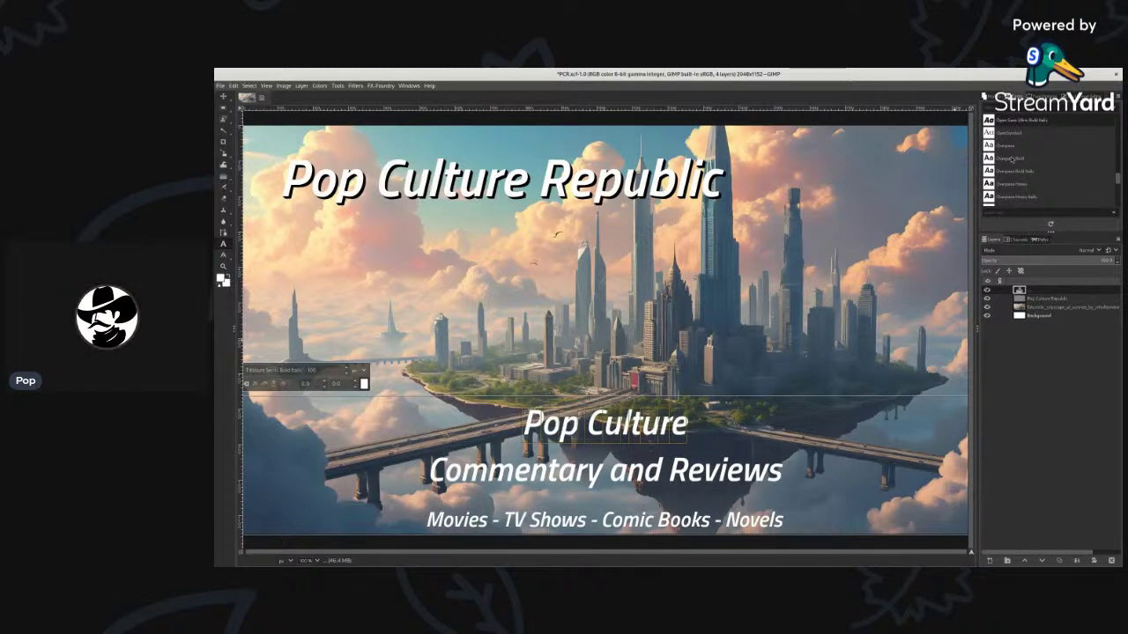
{"action": "scroll", "coordinate": [1011, 159], "scroll_direction": "up", "scroll_amount": 1}
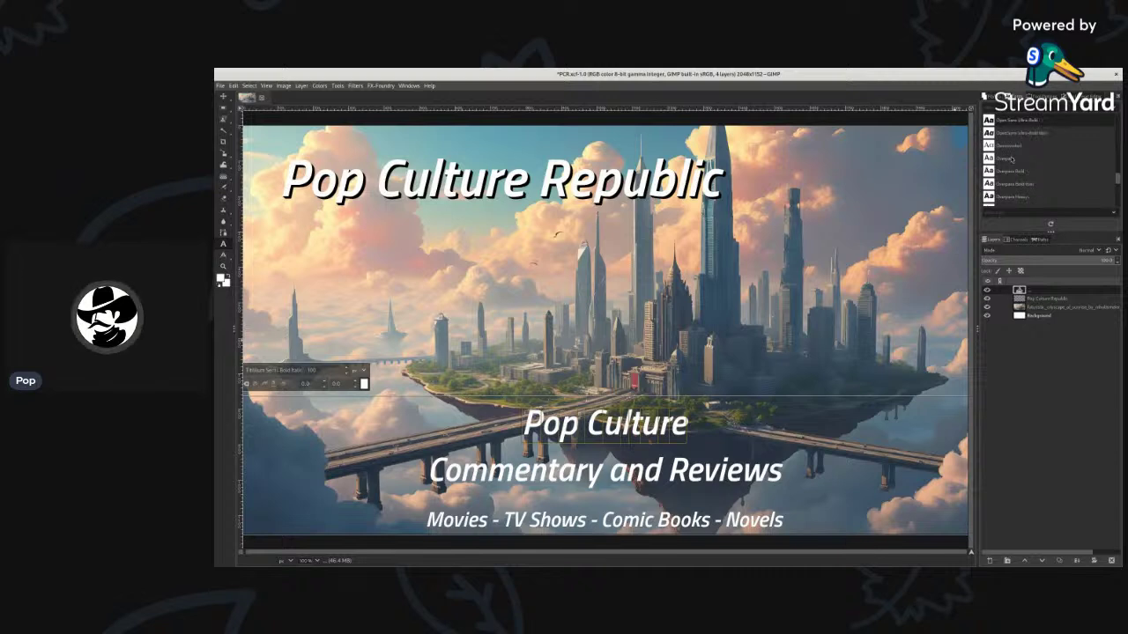
Try Open Sans variants on the tagline text layer, including Ultra-Bold Italic, Semi-Bold, Italic and Bold.
{"action": "scroll", "coordinate": [1011, 159], "scroll_direction": "up", "scroll_amount": 1}
{"action": "scroll", "coordinate": [1011, 158], "scroll_direction": "up", "scroll_amount": 3}
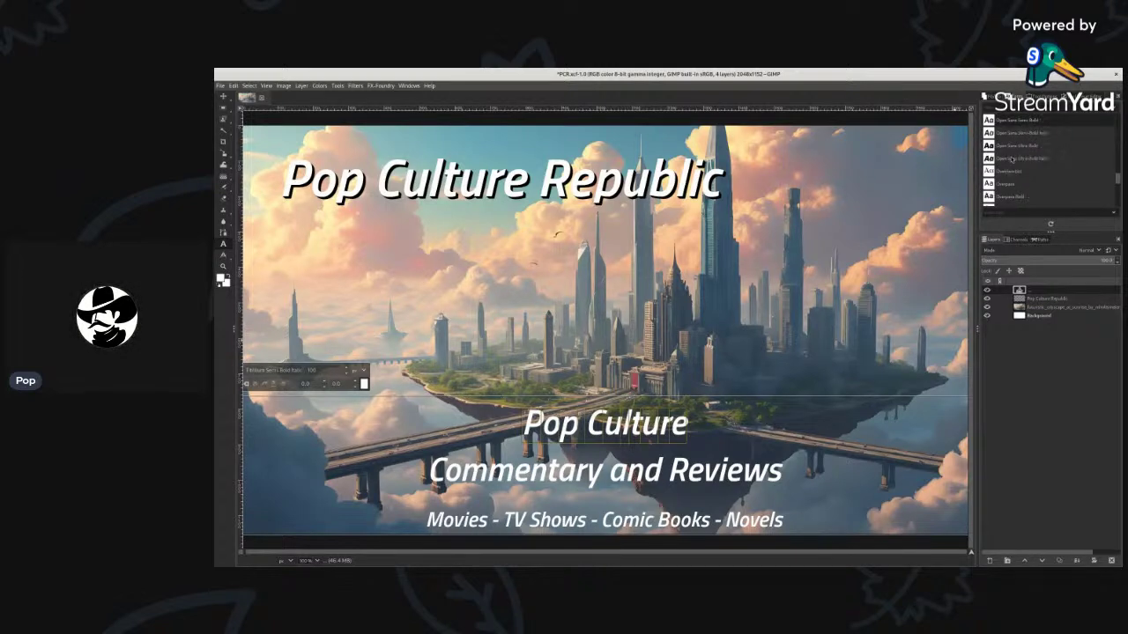
{"action": "scroll", "coordinate": [1011, 158], "scroll_direction": "up", "scroll_amount": 1}
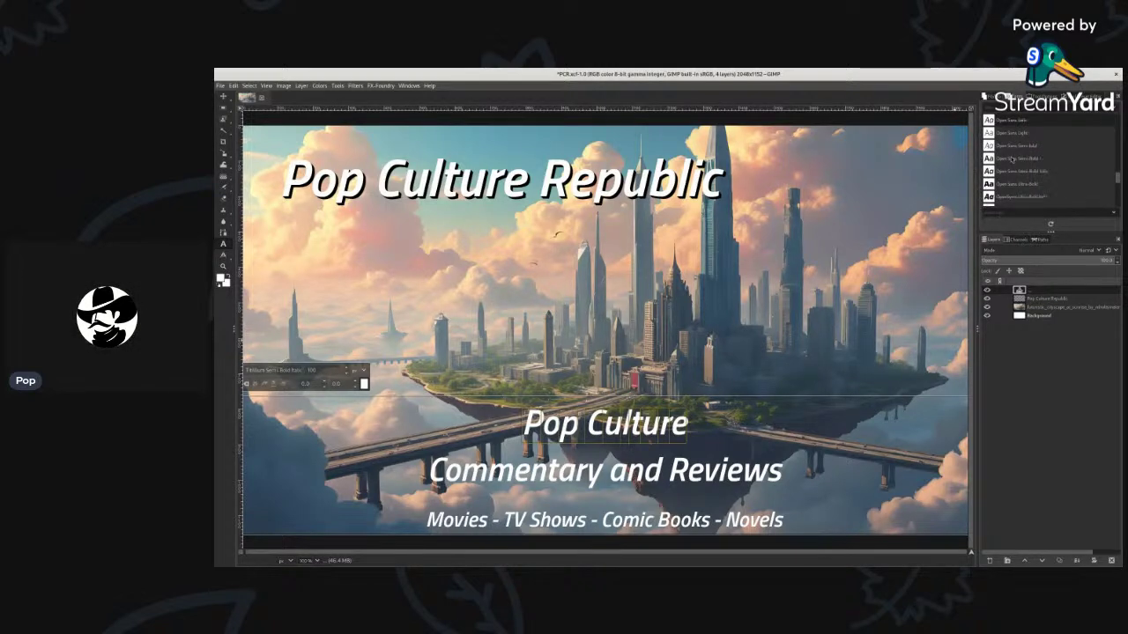
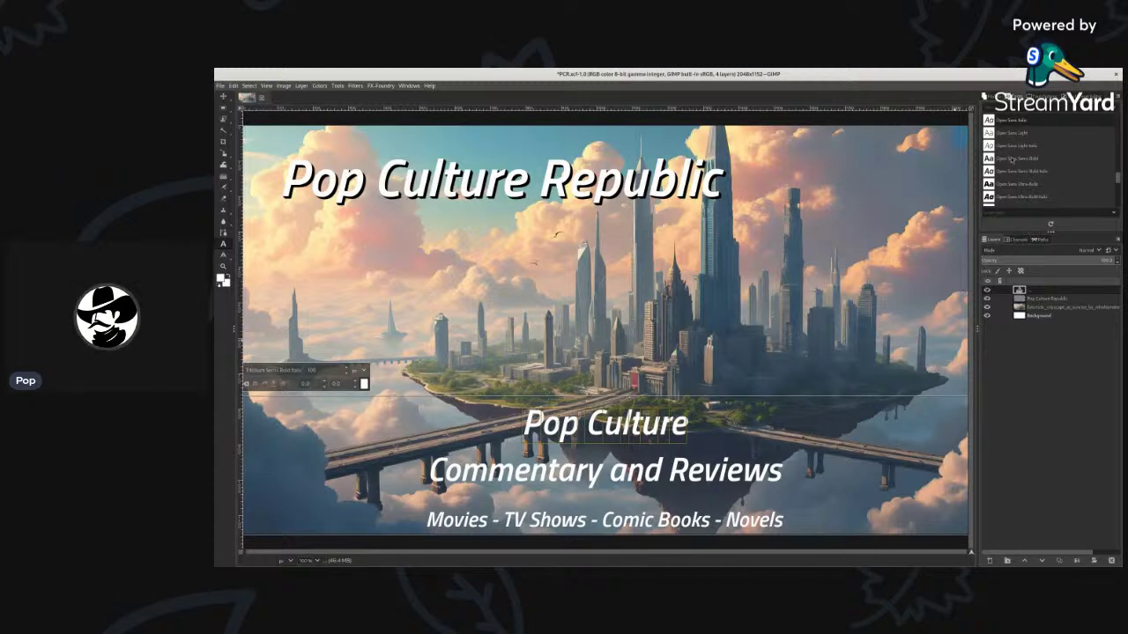
{"action": "scroll", "coordinate": [1012, 159], "scroll_direction": "up", "scroll_amount": 2}
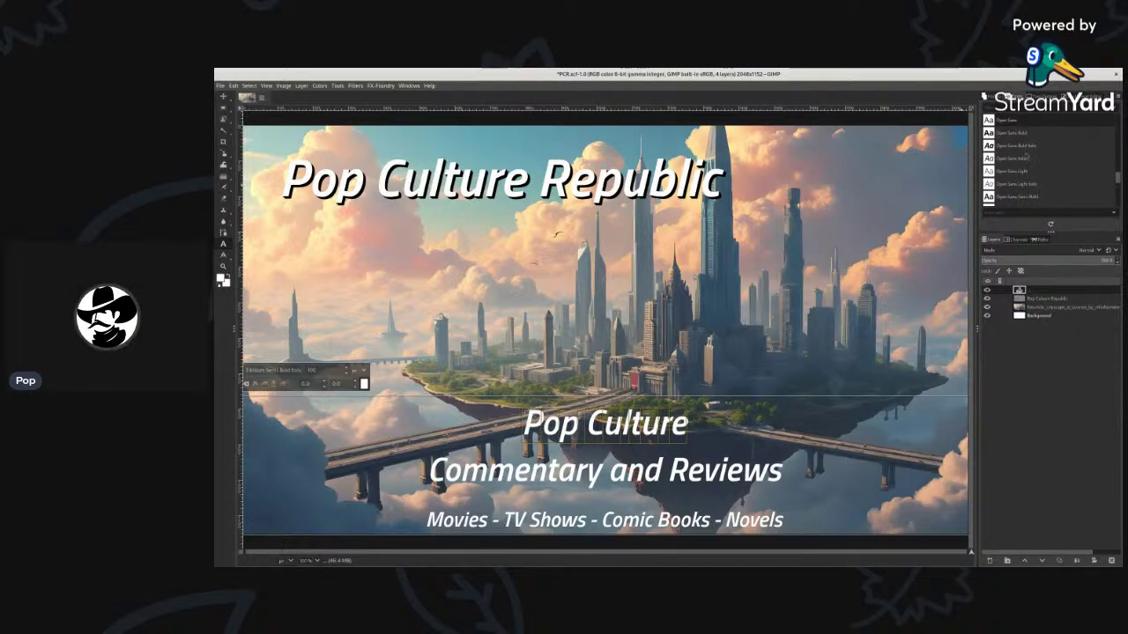
{"action": "scroll", "coordinate": [1025, 156], "scroll_direction": "up", "scroll_amount": 1}
{"action": "scroll", "coordinate": [1024, 156], "scroll_direction": "up", "scroll_amount": 3}
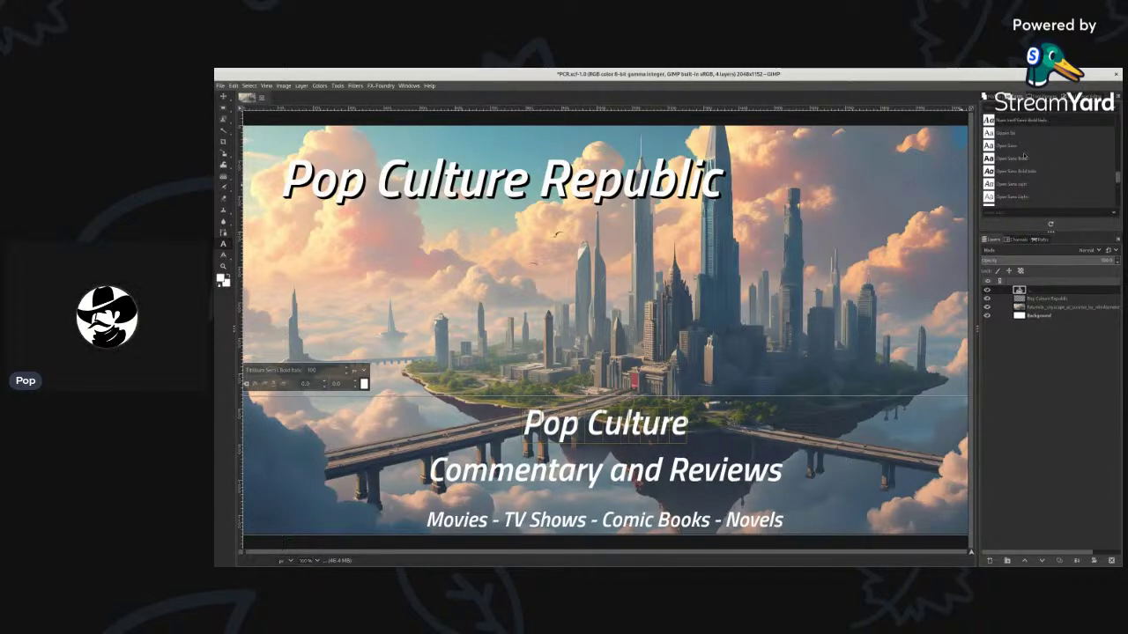
Try Noto Serif variants on the tagline text layer, including Semi-Bold Italic, Medium, Bold Italic and regular.
{"action": "scroll", "coordinate": [1025, 156], "scroll_direction": "up", "scroll_amount": 3}
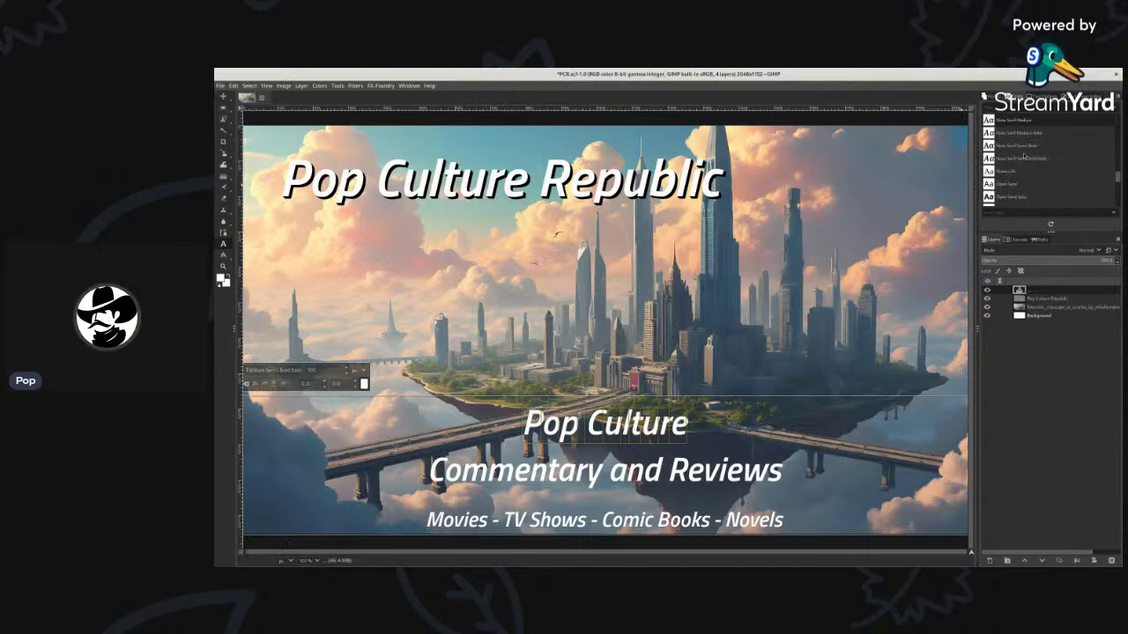
{"action": "scroll", "coordinate": [1024, 156], "scroll_direction": "up", "scroll_amount": 3}
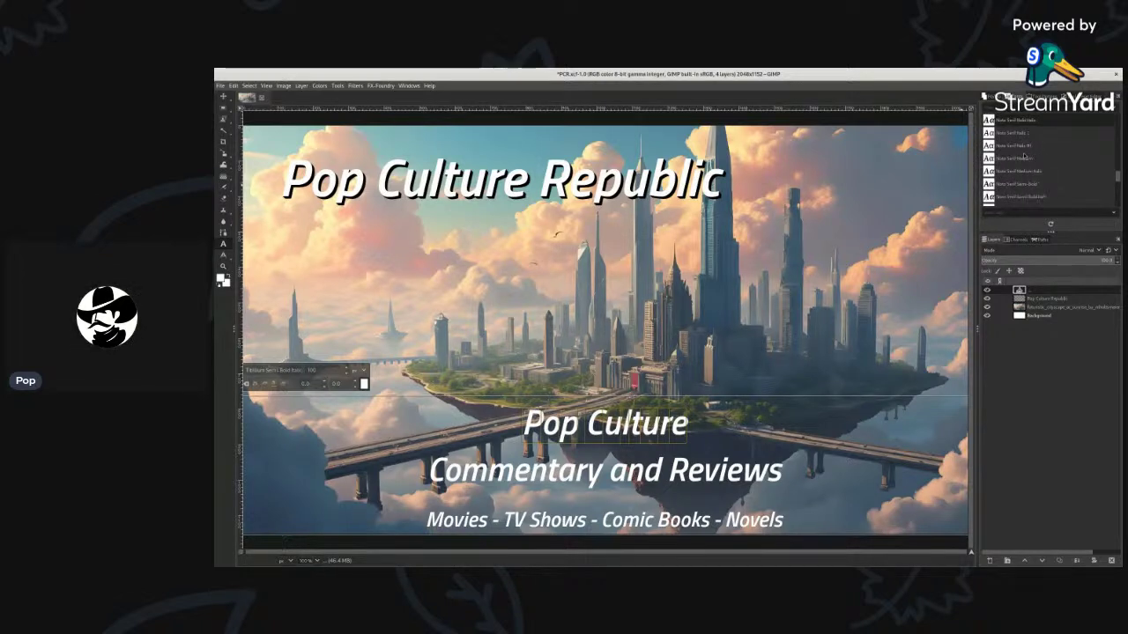
{"action": "scroll", "coordinate": [1025, 155], "scroll_direction": "up", "scroll_amount": 3}
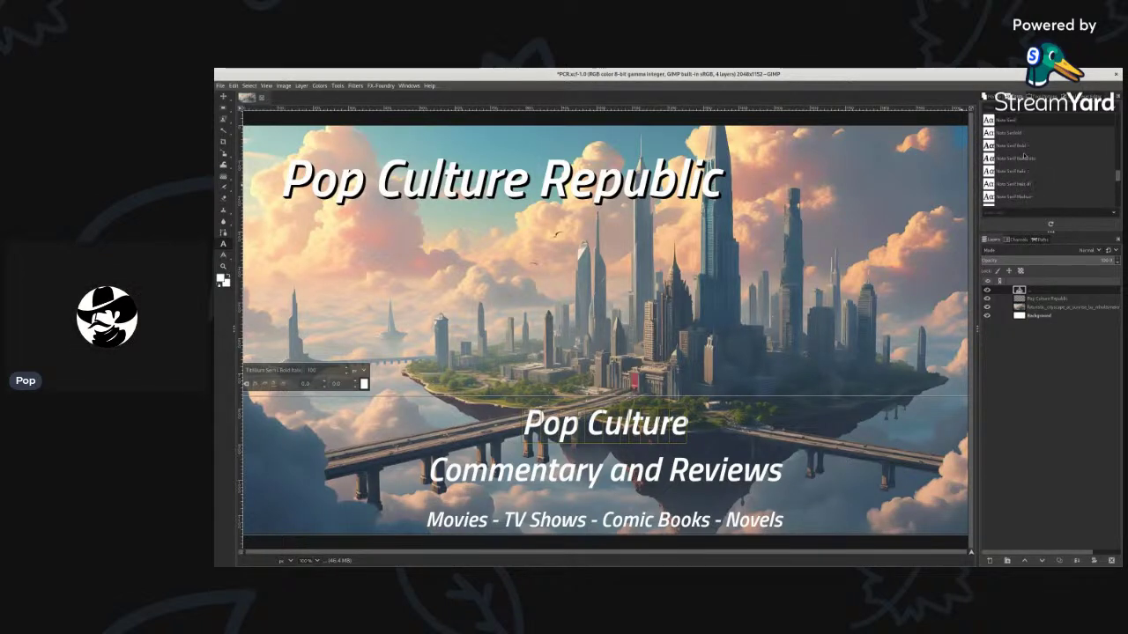
{"action": "scroll", "coordinate": [1024, 156], "scroll_direction": "up", "scroll_amount": 4}
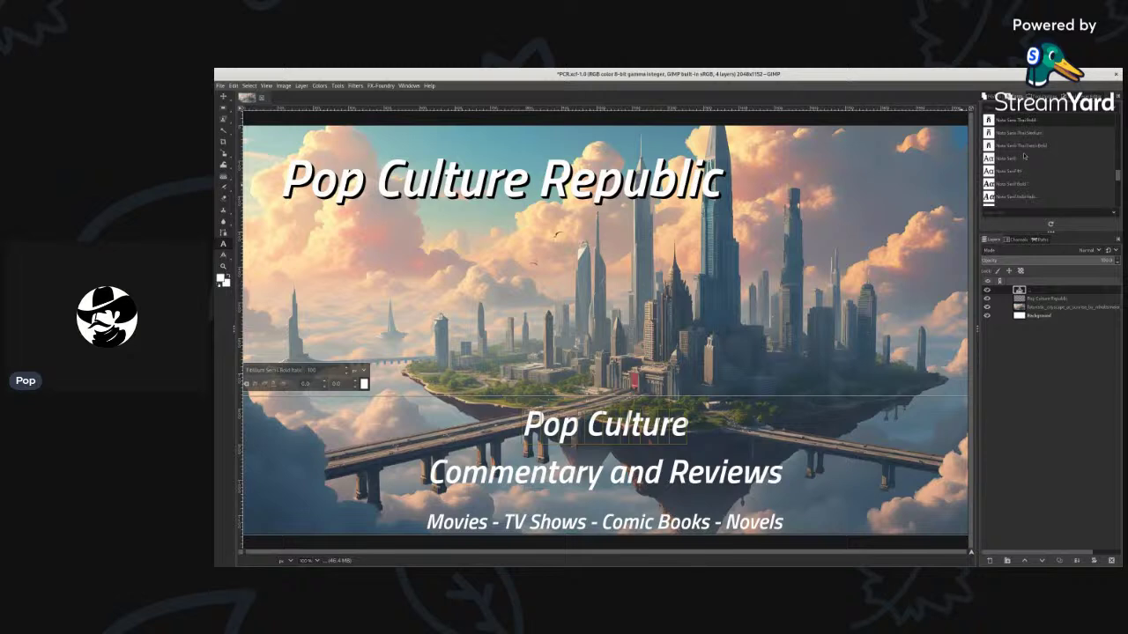
Try the Noto Sans Thai, Thaana and Semi-Bold fonts on the tagline text layer.
{"action": "scroll", "coordinate": [1024, 156], "scroll_direction": "up", "scroll_amount": 3}
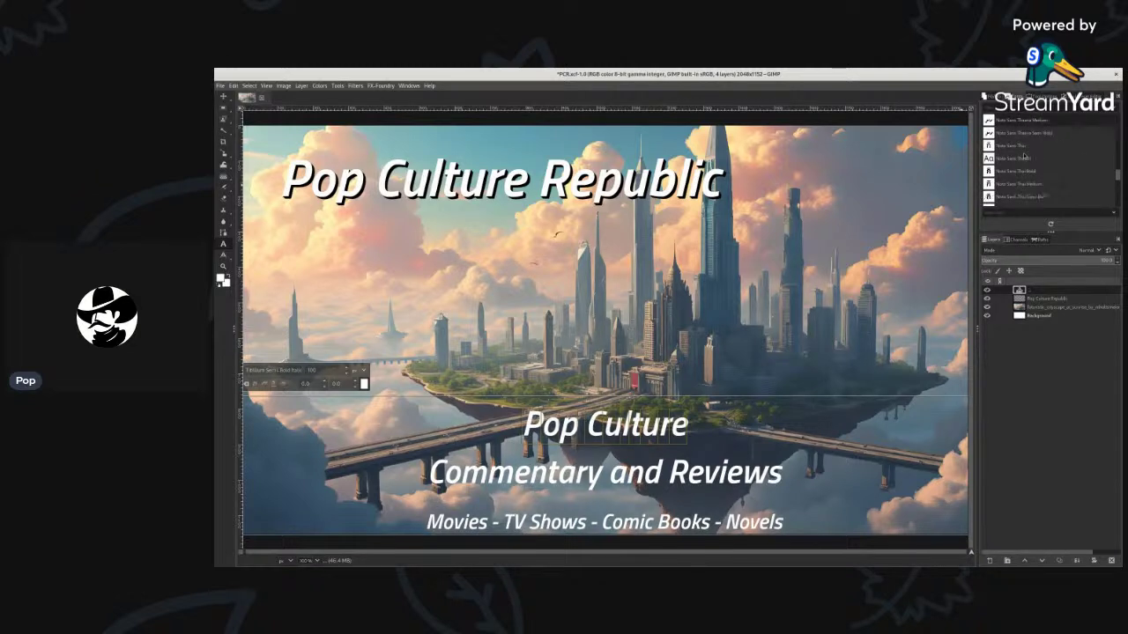
{"action": "scroll", "coordinate": [1025, 156], "scroll_direction": "up", "scroll_amount": 3}
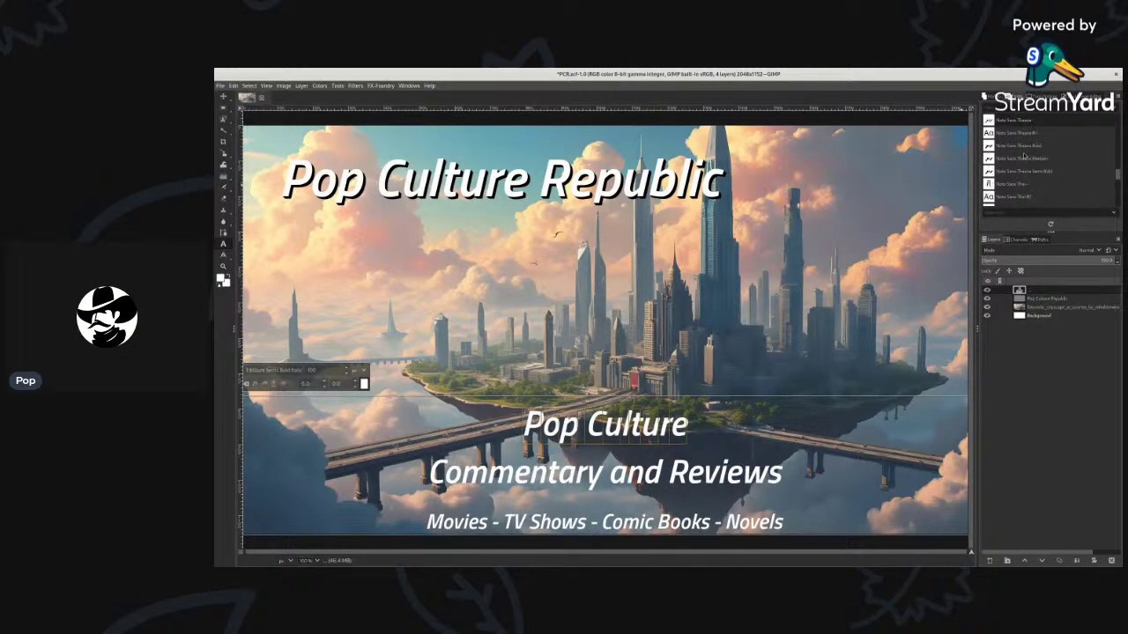
{"action": "scroll", "coordinate": [1024, 156], "scroll_direction": "up", "scroll_amount": 5}
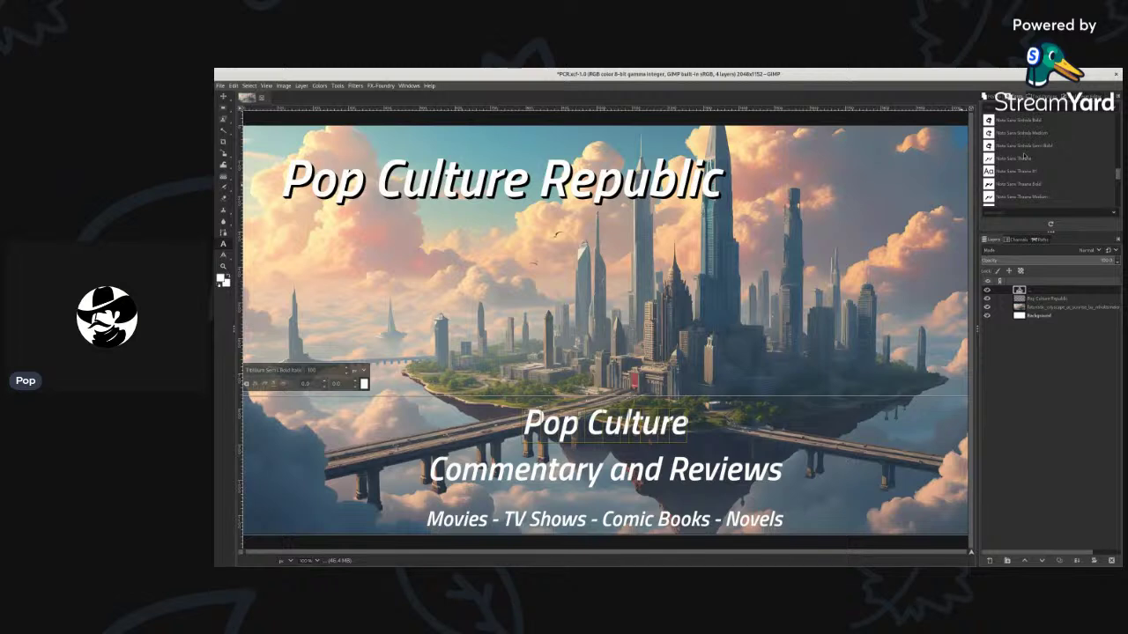
{"action": "scroll", "coordinate": [1025, 156], "scroll_direction": "up", "scroll_amount": 8}
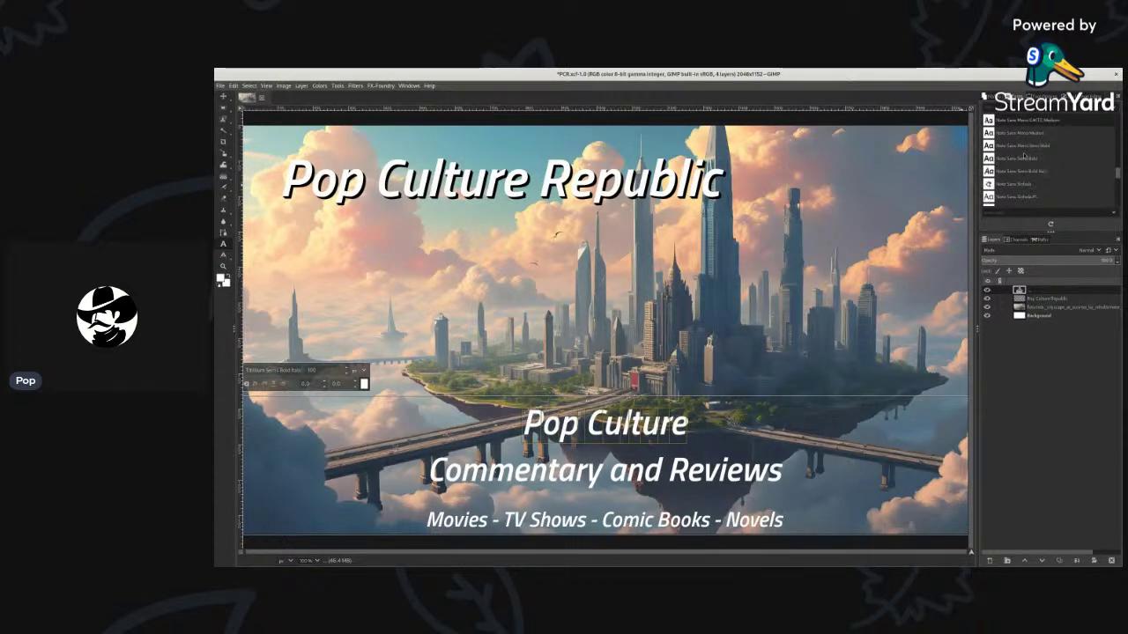
Try Noto Sans Mono fonts on the tagline text layer, including the CJK TC and CJK SC versions.
{"action": "scroll", "coordinate": [1024, 156], "scroll_direction": "up", "scroll_amount": 4}
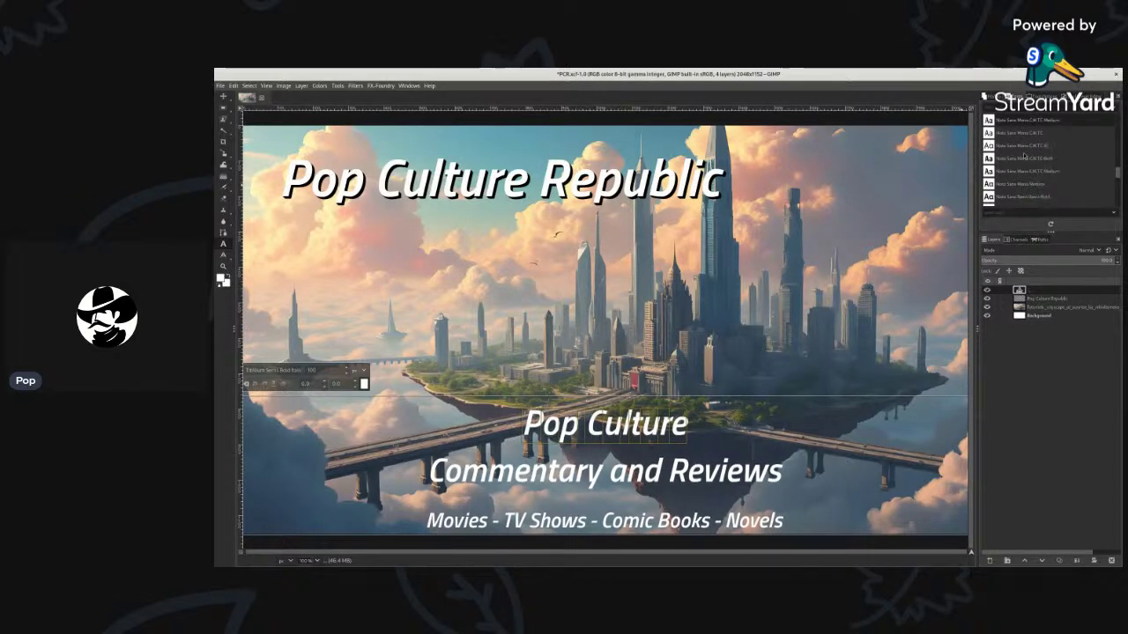
{"action": "scroll", "coordinate": [1025, 156], "scroll_direction": "up", "scroll_amount": 4}
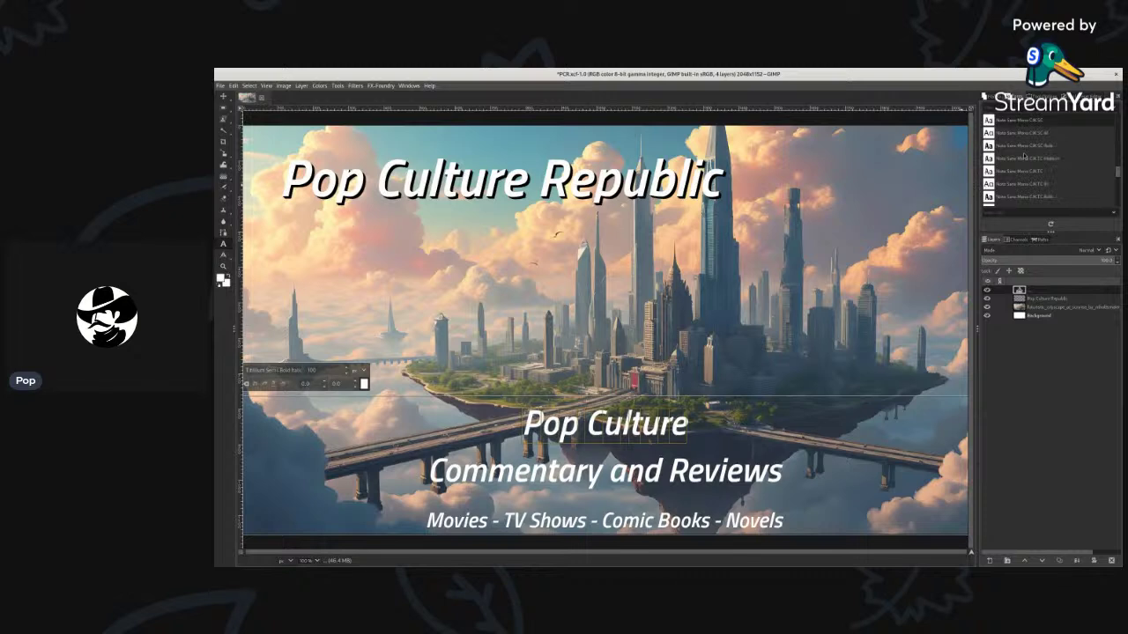
{"action": "scroll", "coordinate": [1025, 156], "scroll_direction": "up", "scroll_amount": 4}
{"action": "scroll", "coordinate": [1025, 156], "scroll_direction": "up", "scroll_amount": 4}
{"action": "scroll", "coordinate": [1025, 156], "scroll_direction": "up", "scroll_amount": 3}
{"action": "scroll", "coordinate": [1025, 156], "scroll_direction": "up", "scroll_amount": 4}
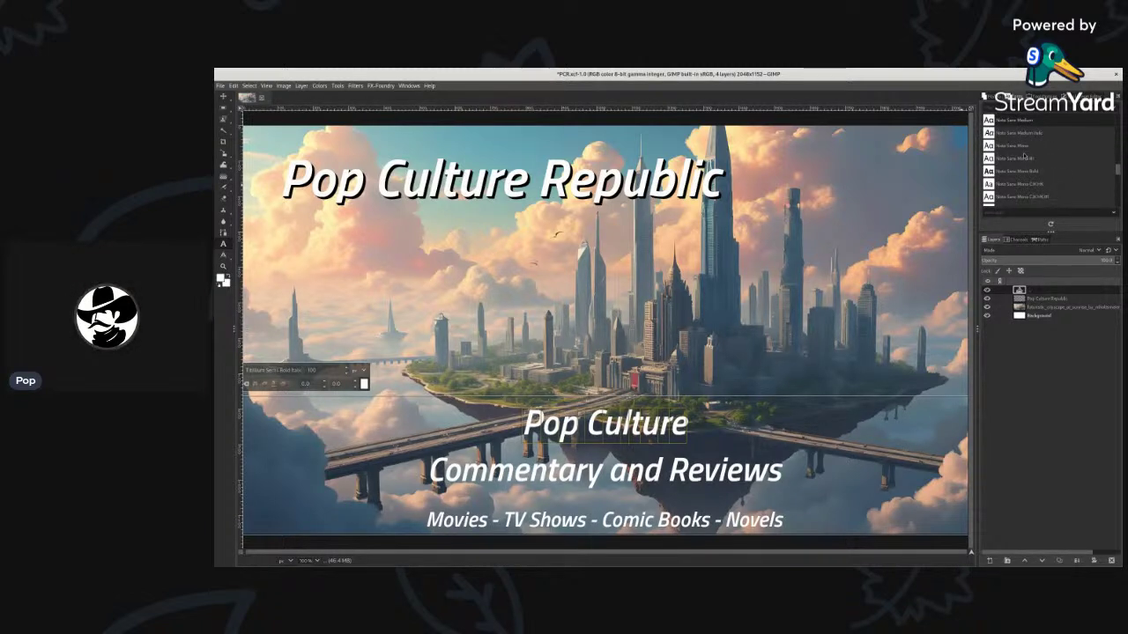
Try Noto Sans Medium Italic, the Lao and Khmer variants and Noto Sans Italic on the tagline text layer.
{"action": "scroll", "coordinate": [1025, 155], "scroll_direction": "up", "scroll_amount": 2}
{"action": "scroll", "coordinate": [1024, 156], "scroll_direction": "up", "scroll_amount": 3}
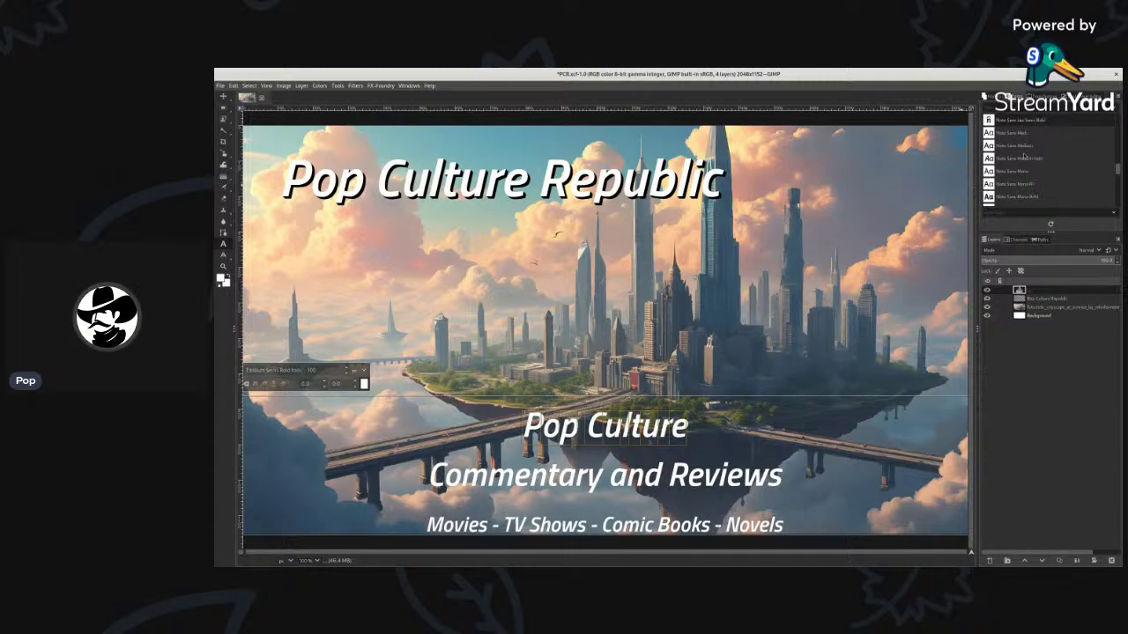
{"action": "scroll", "coordinate": [1025, 156], "scroll_direction": "up", "scroll_amount": 2}
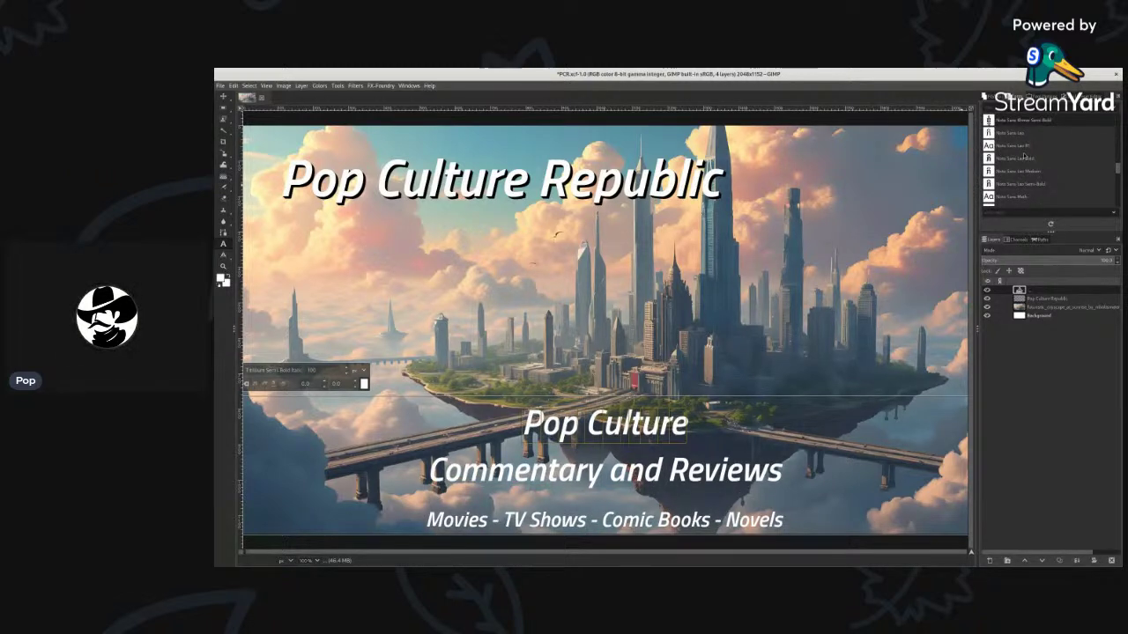
{"action": "scroll", "coordinate": [1025, 156], "scroll_direction": "up", "scroll_amount": 2}
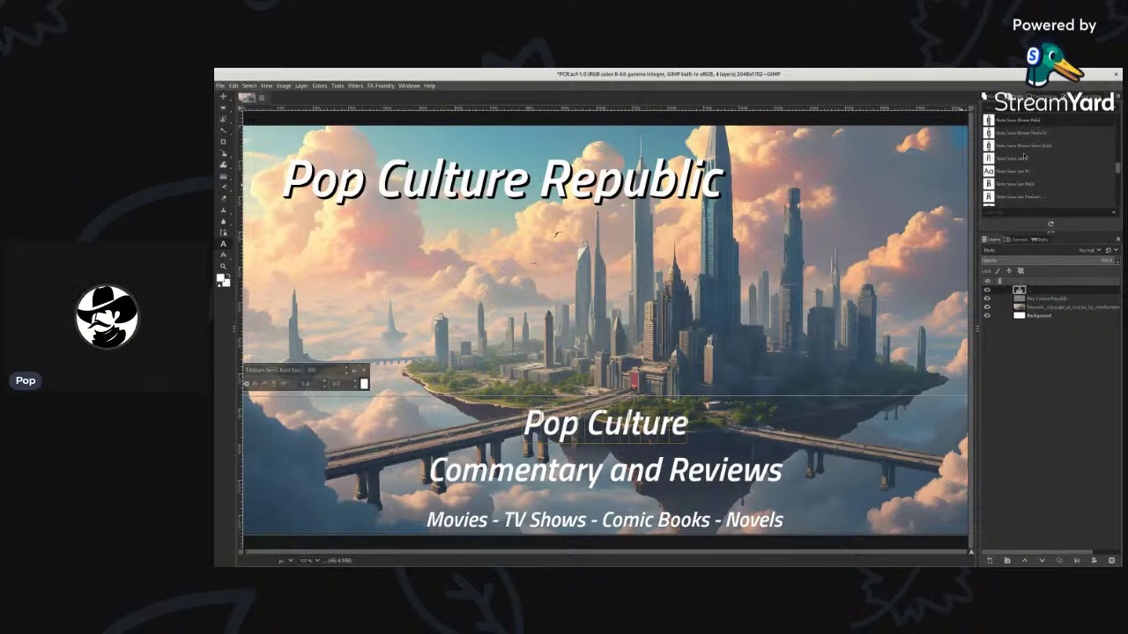
{"action": "scroll", "coordinate": [1025, 156], "scroll_direction": "up", "scroll_amount": 3}
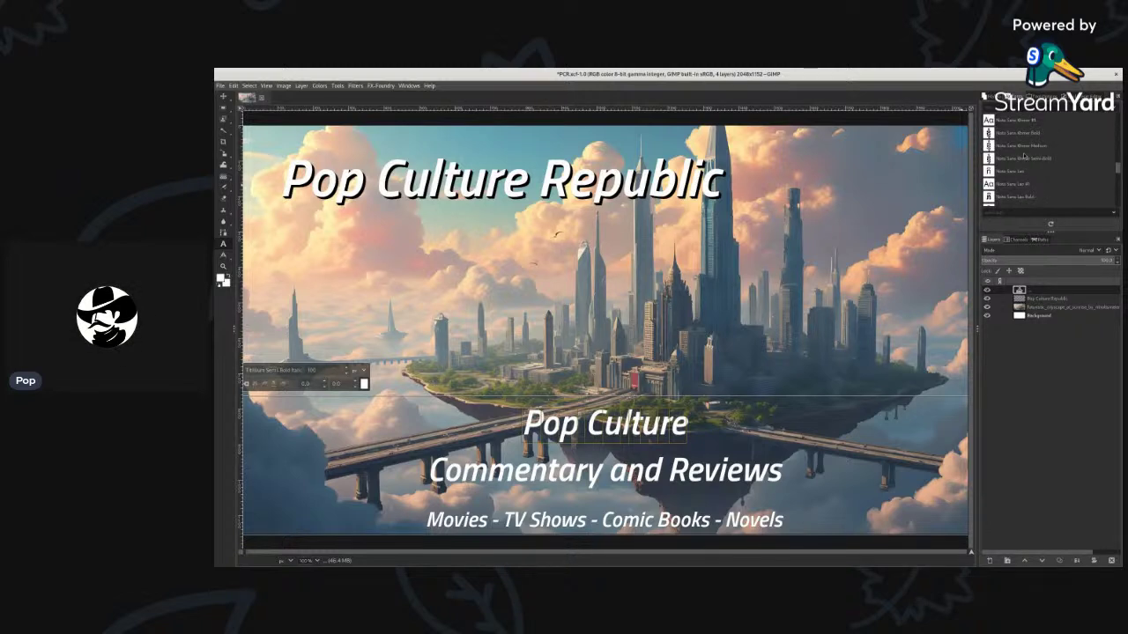
{"action": "scroll", "coordinate": [1025, 156], "scroll_direction": "up", "scroll_amount": 3}
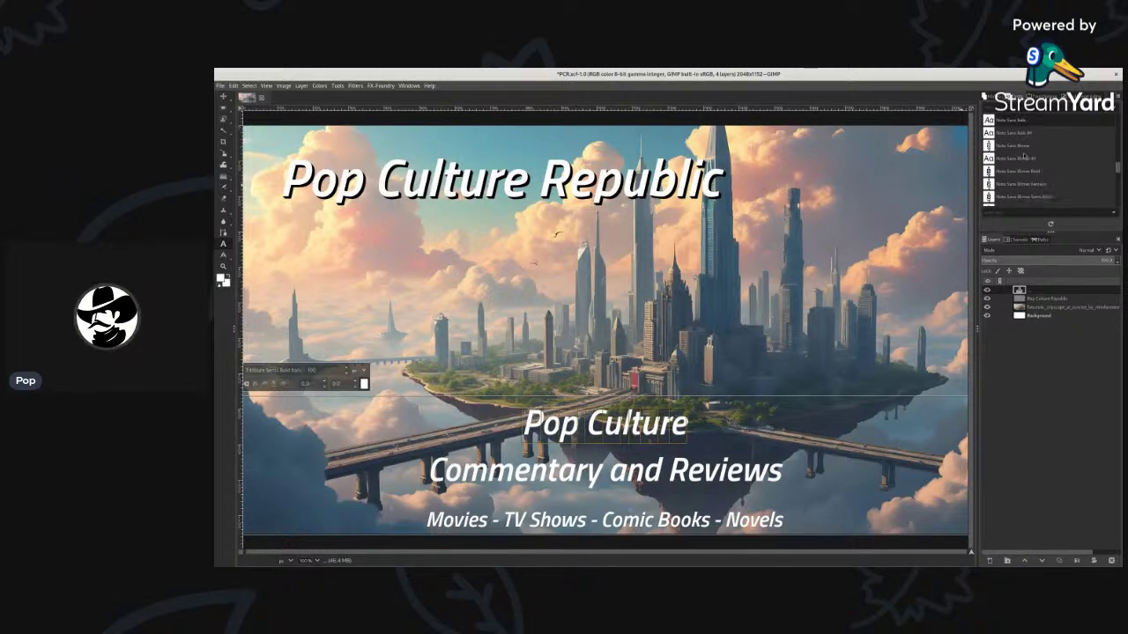
{"action": "scroll", "coordinate": [1025, 156], "scroll_direction": "up", "scroll_amount": 2}
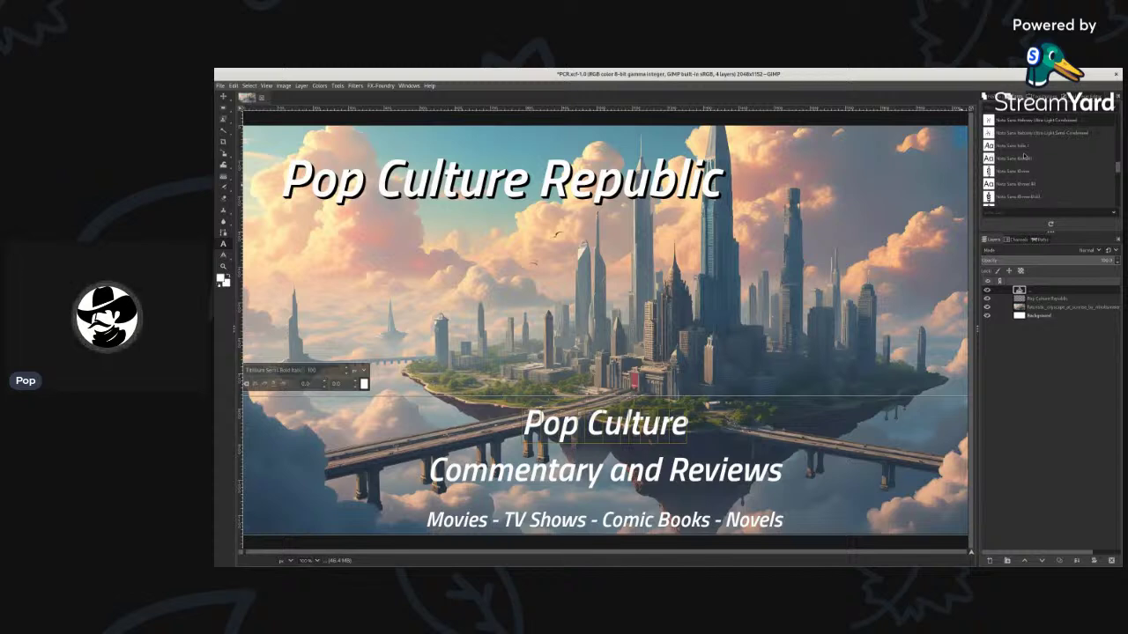
Try Noto Sans Hebrew variants on the tagline text layer, from Ultra-Light through Semi-Bold, Light and Bold to regular.
{"action": "scroll", "coordinate": [1025, 156], "scroll_direction": "up", "scroll_amount": 4}
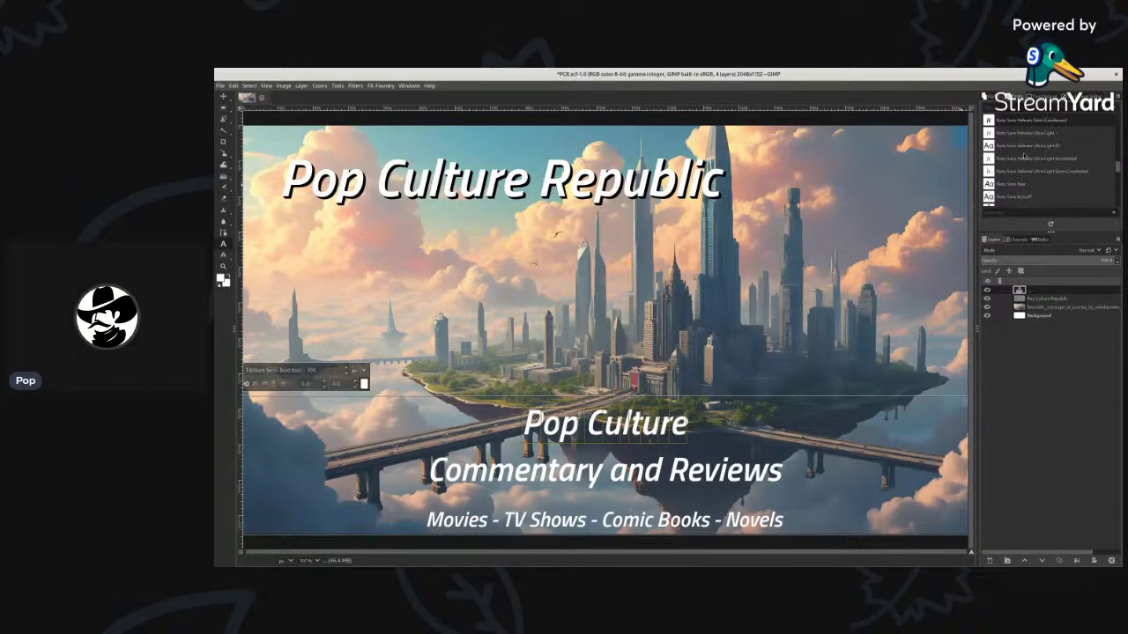
{"action": "scroll", "coordinate": [1024, 155], "scroll_direction": "up", "scroll_amount": 2}
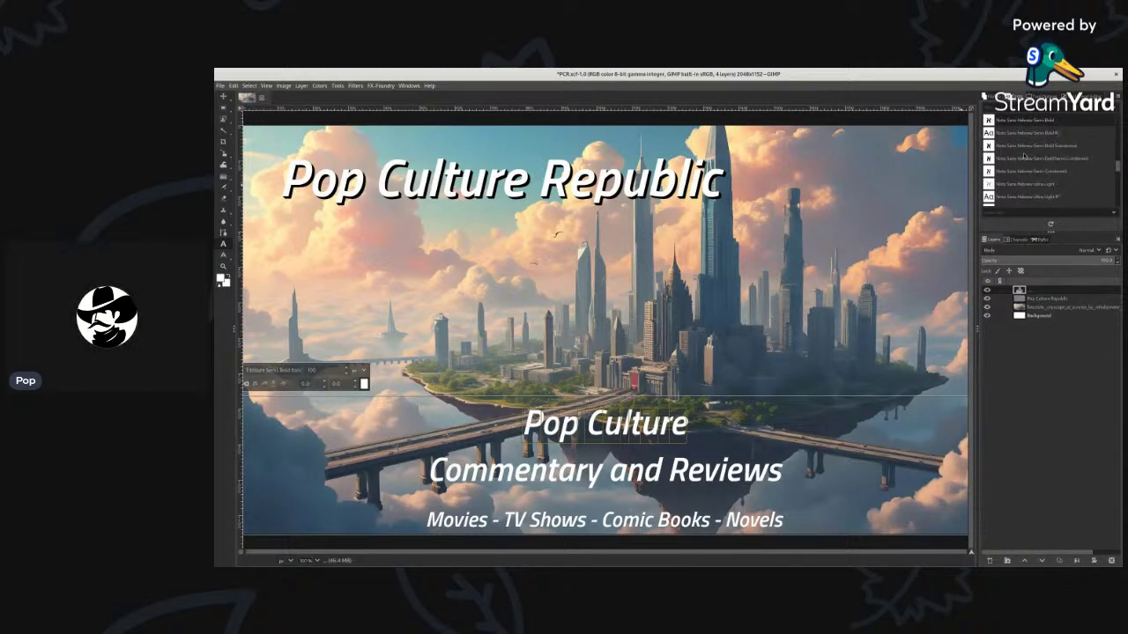
{"action": "scroll", "coordinate": [1025, 156], "scroll_direction": "up", "scroll_amount": 4}
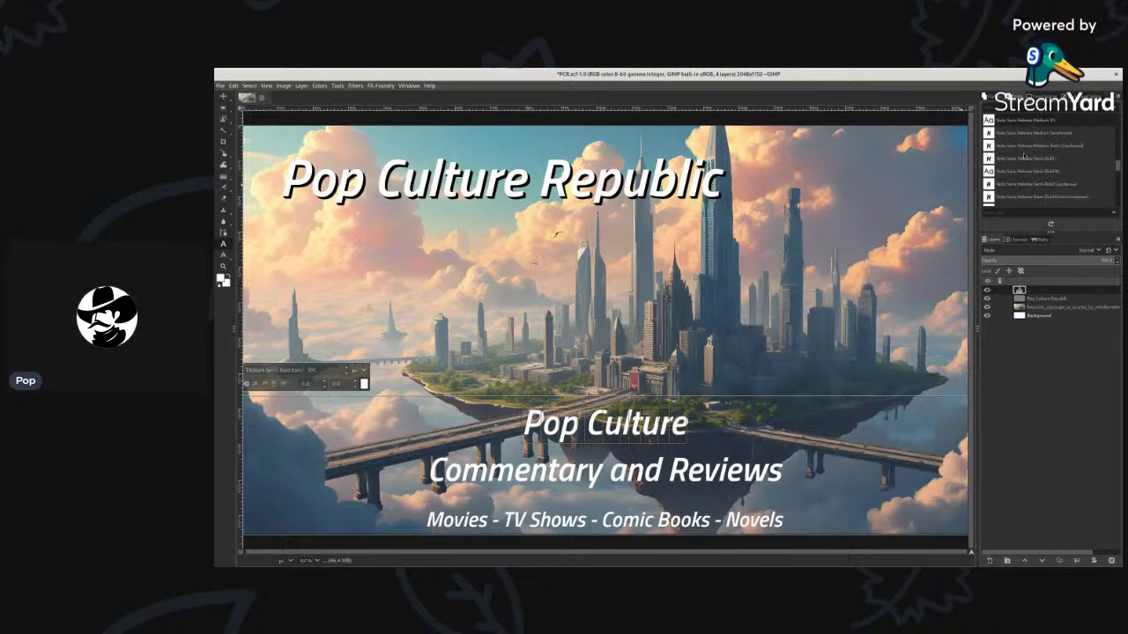
{"action": "scroll", "coordinate": [1025, 156], "scroll_direction": "up", "scroll_amount": 5}
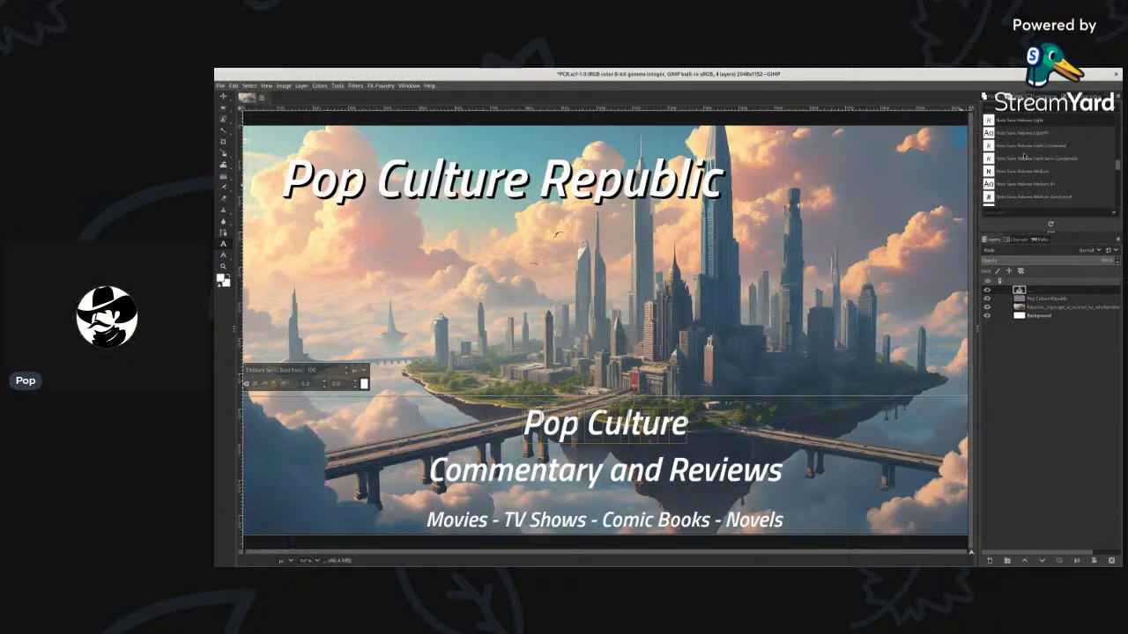
{"action": "scroll", "coordinate": [1024, 156], "scroll_direction": "up", "scroll_amount": 4}
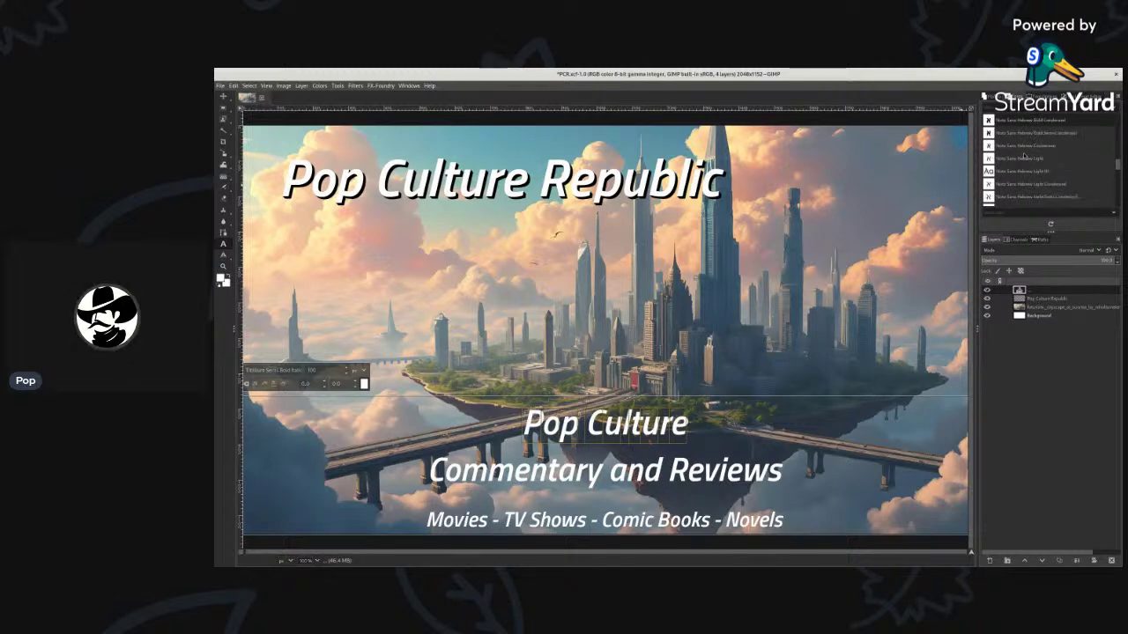
{"action": "scroll", "coordinate": [1024, 156], "scroll_direction": "up", "scroll_amount": 4}
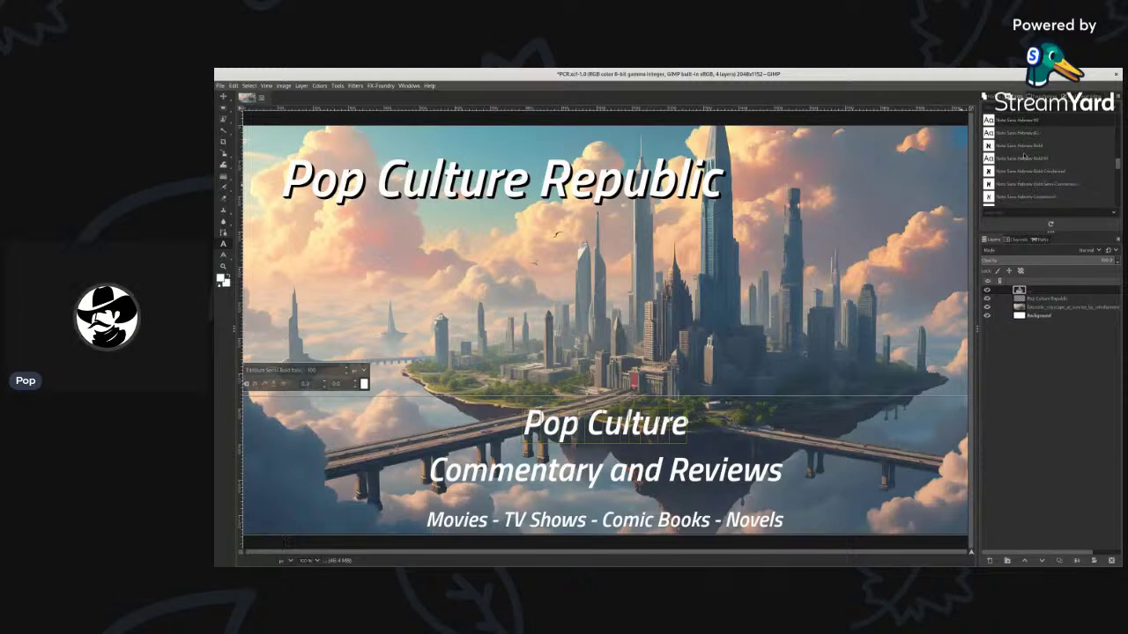
{"action": "scroll", "coordinate": [1025, 156], "scroll_direction": "up", "scroll_amount": 4}
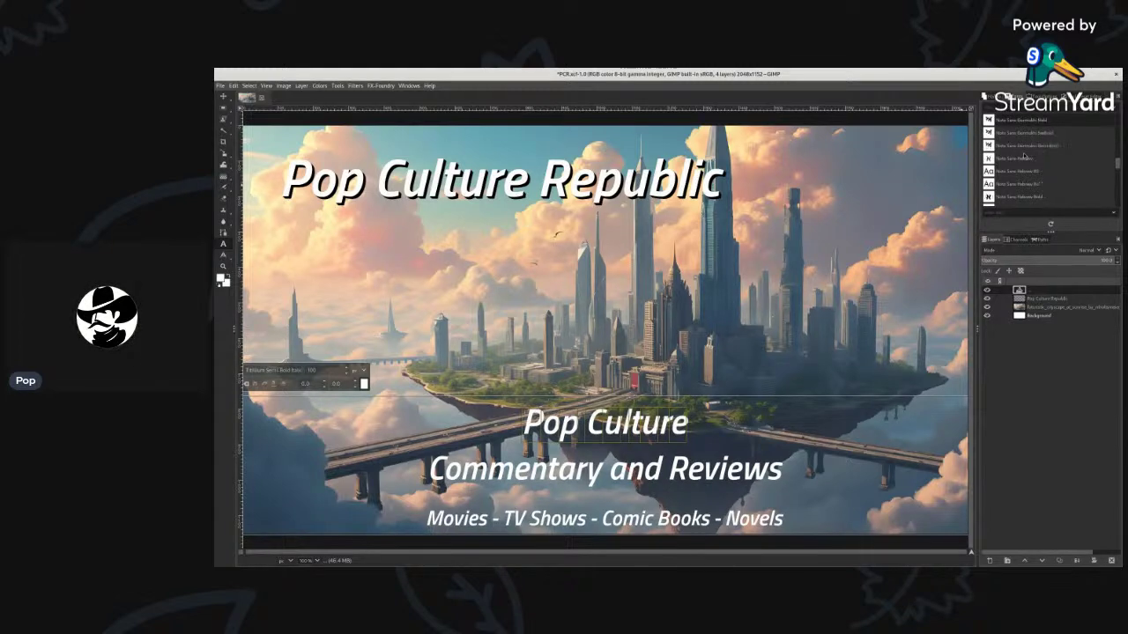
Try the Noto Sans Gurmukhi, Georgian and Ethiopic fonts on the tagline text layer.
{"action": "scroll", "coordinate": [1024, 156], "scroll_direction": "up", "scroll_amount": 2}
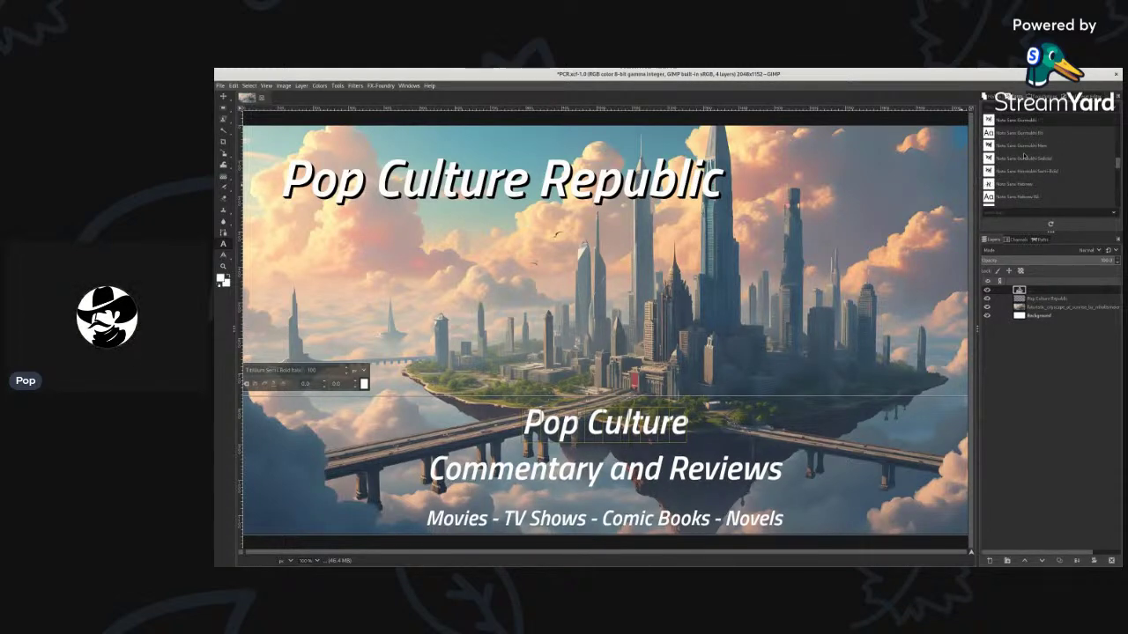
{"action": "scroll", "coordinate": [1025, 156], "scroll_direction": "up", "scroll_amount": 1}
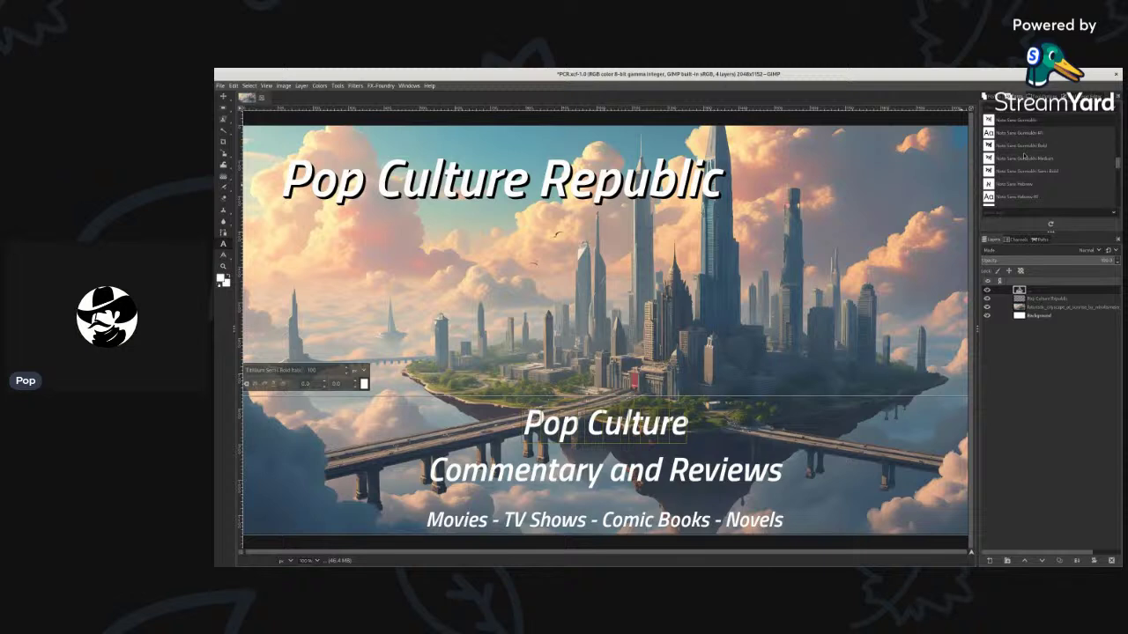
{"action": "scroll", "coordinate": [1025, 155], "scroll_direction": "up", "scroll_amount": 1}
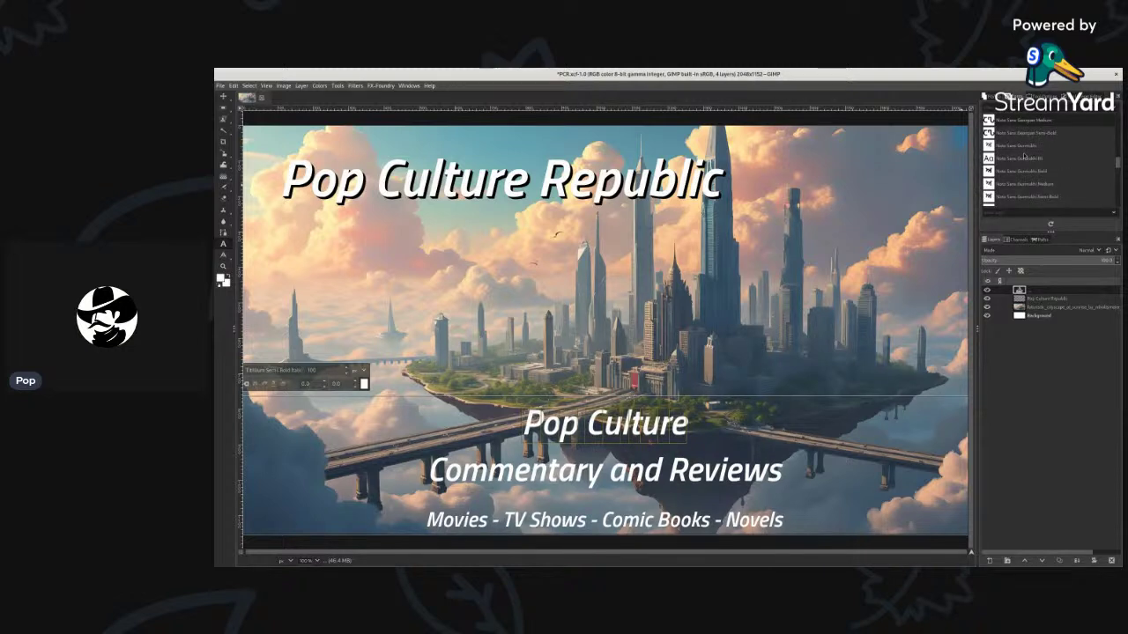
{"action": "scroll", "coordinate": [1024, 156], "scroll_direction": "up", "scroll_amount": 2}
{"action": "scroll", "coordinate": [1025, 155], "scroll_direction": "up", "scroll_amount": 3}
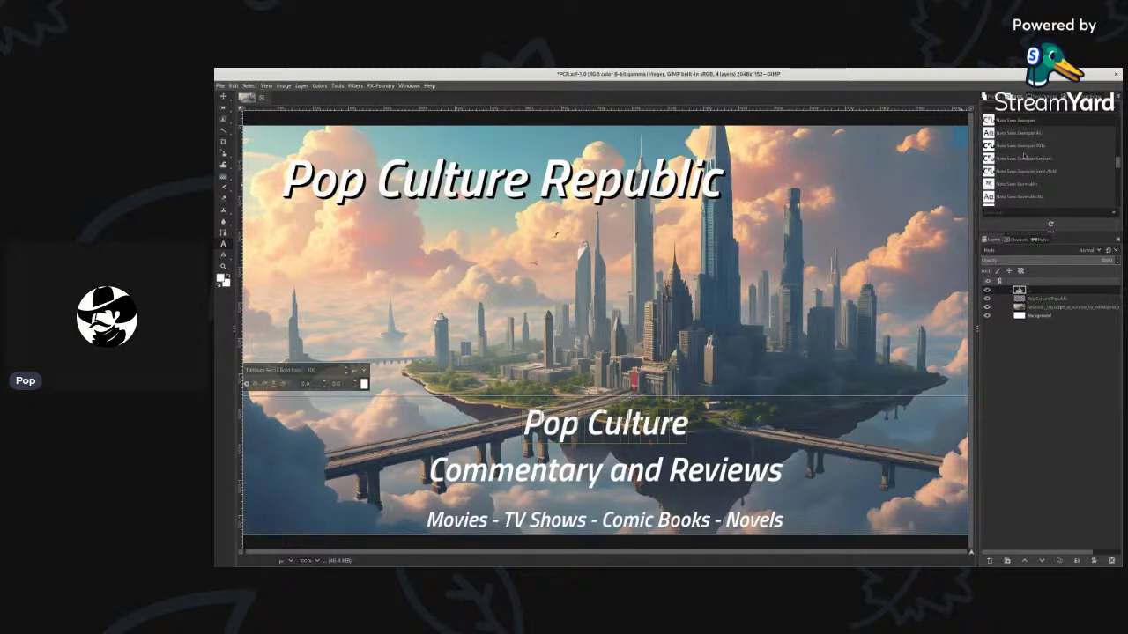
{"action": "scroll", "coordinate": [1024, 156], "scroll_direction": "up", "scroll_amount": 1}
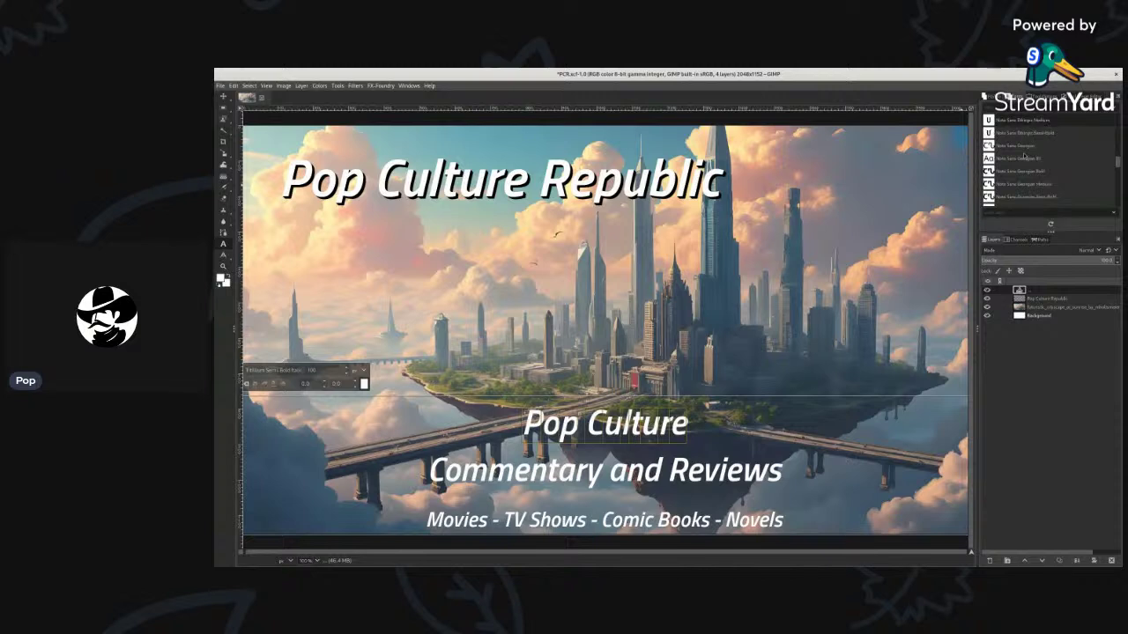
{"action": "scroll", "coordinate": [1025, 156], "scroll_direction": "up", "scroll_amount": 5}
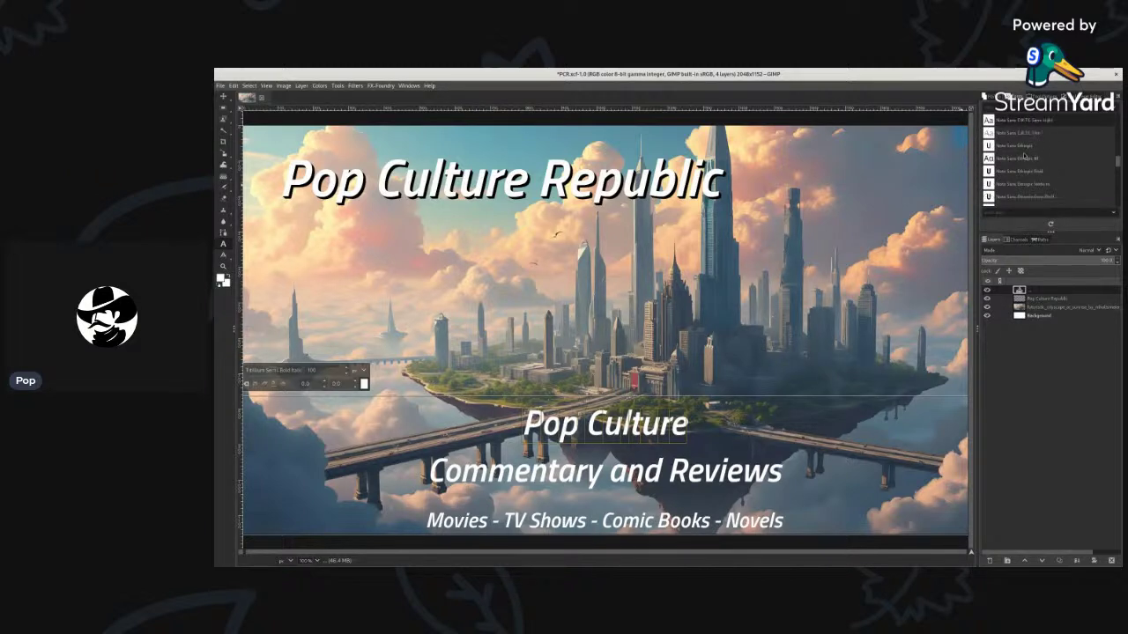
Try the Noto Sans CJK fonts on the tagline text layer, including the TC, SC, KR, JP and HK versions.
{"action": "scroll", "coordinate": [1025, 156], "scroll_direction": "up", "scroll_amount": 4}
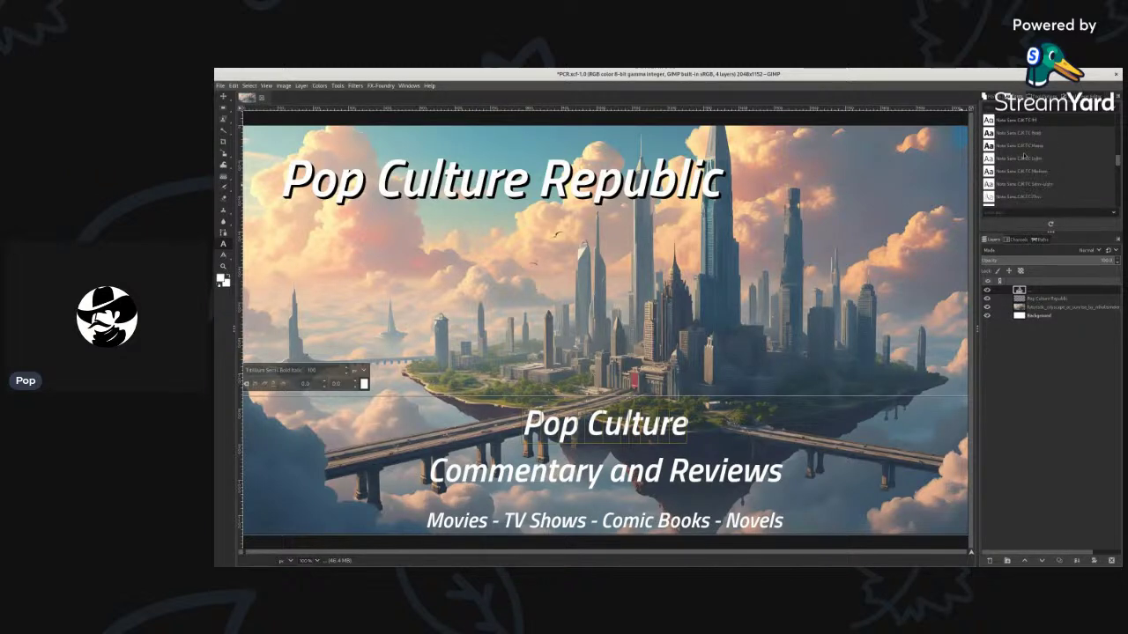
{"action": "scroll", "coordinate": [1024, 156], "scroll_direction": "up", "scroll_amount": 5}
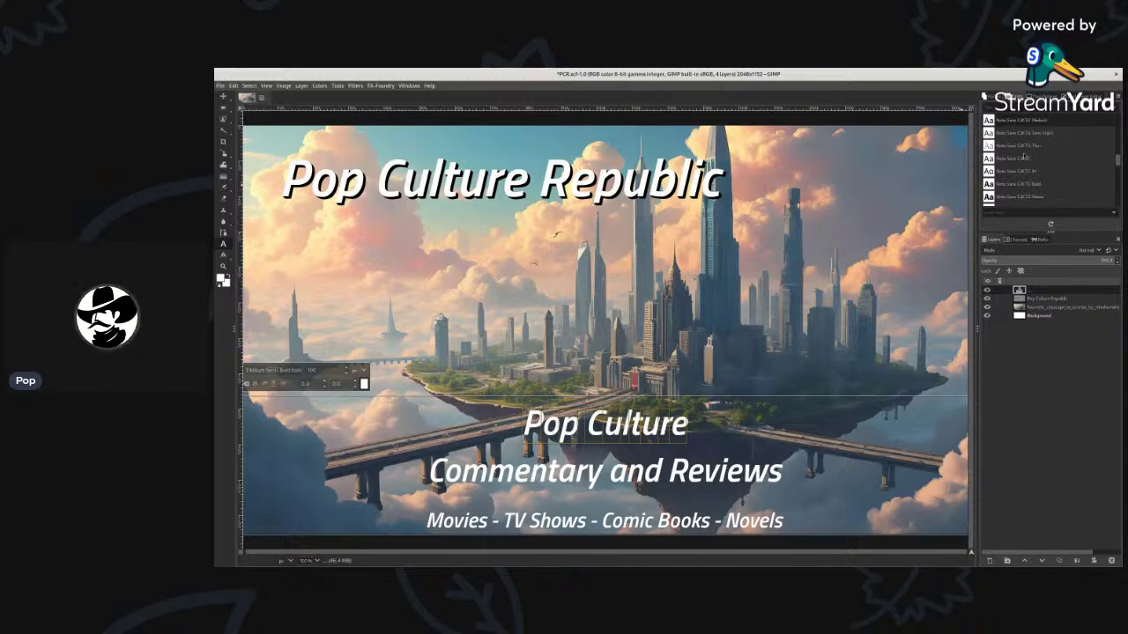
{"action": "scroll", "coordinate": [1025, 156], "scroll_direction": "up", "scroll_amount": 5}
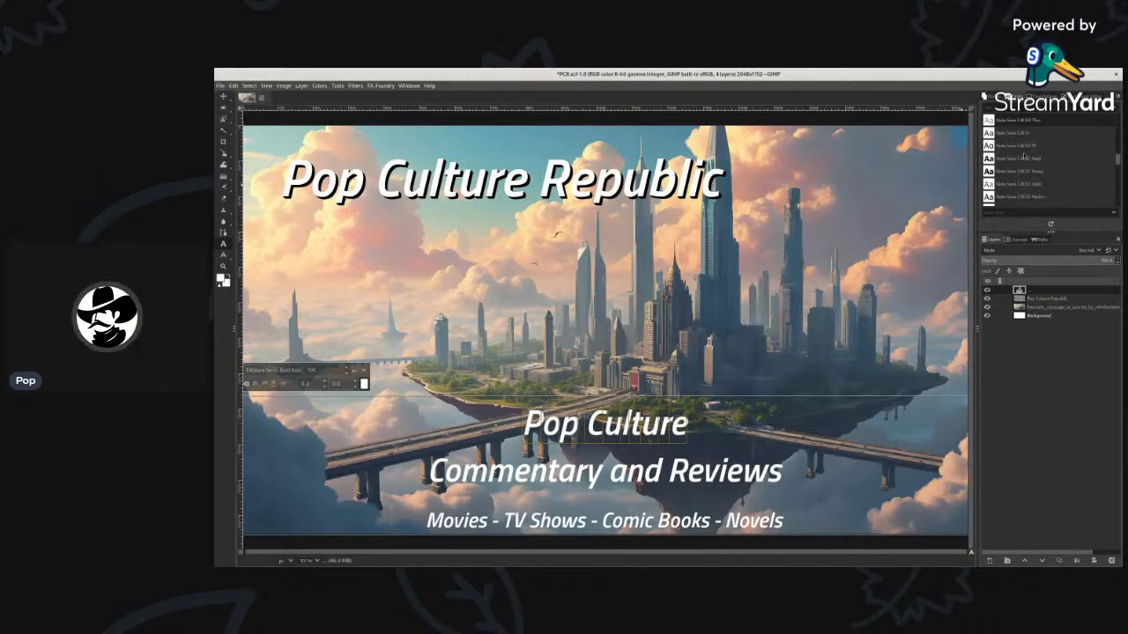
{"action": "scroll", "coordinate": [1025, 156], "scroll_direction": "up", "scroll_amount": 4}
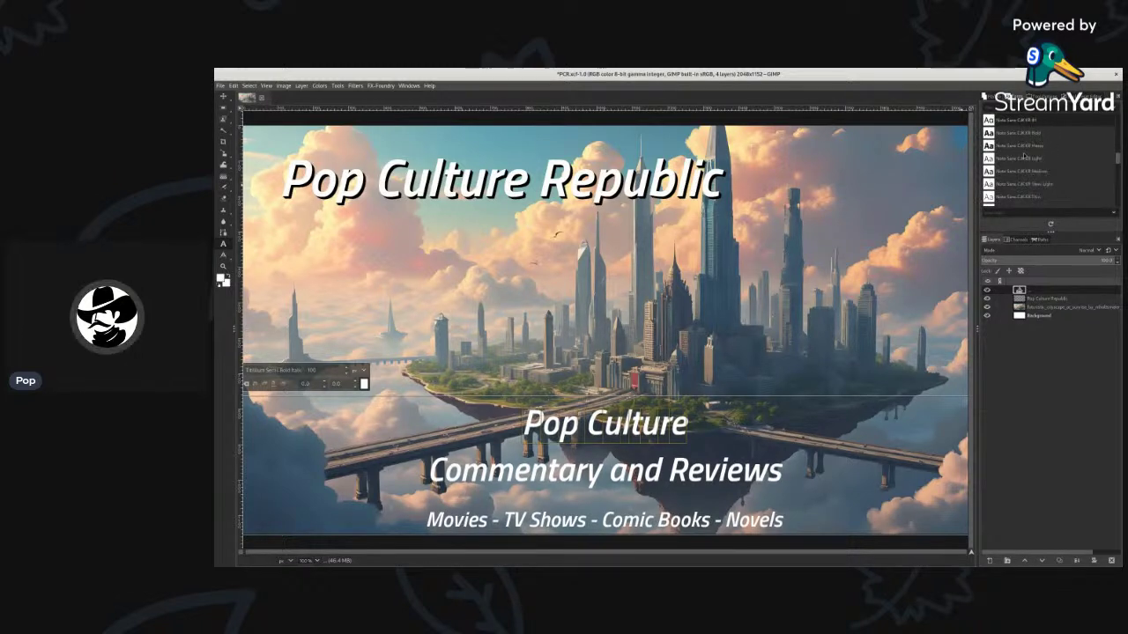
{"action": "scroll", "coordinate": [1025, 156], "scroll_direction": "up", "scroll_amount": 4}
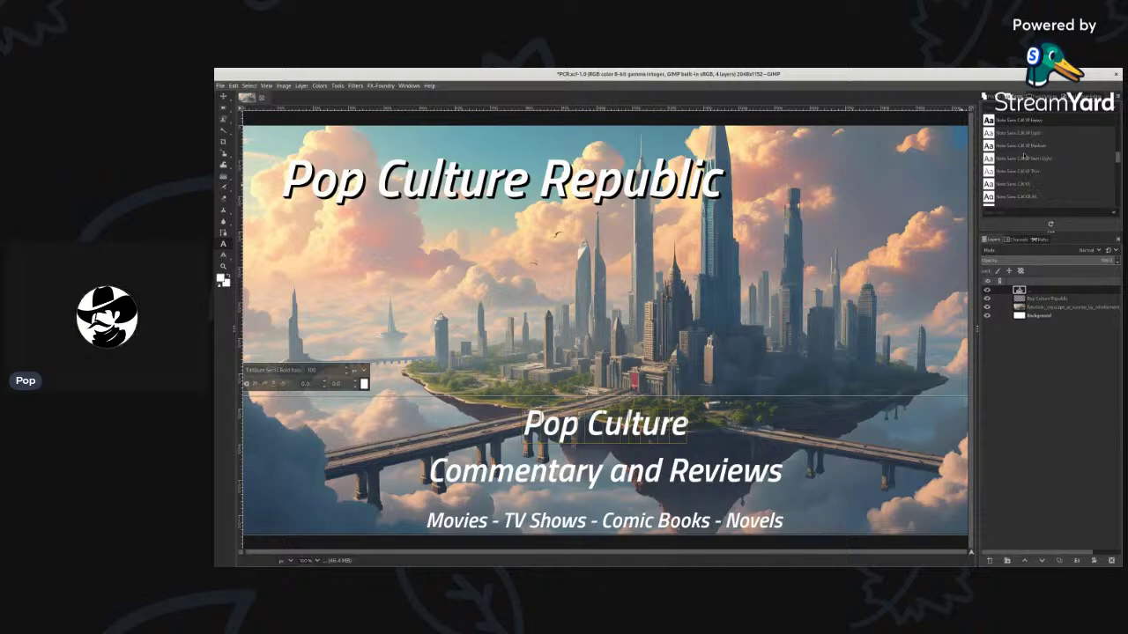
{"action": "scroll", "coordinate": [1025, 156], "scroll_direction": "up", "scroll_amount": 2}
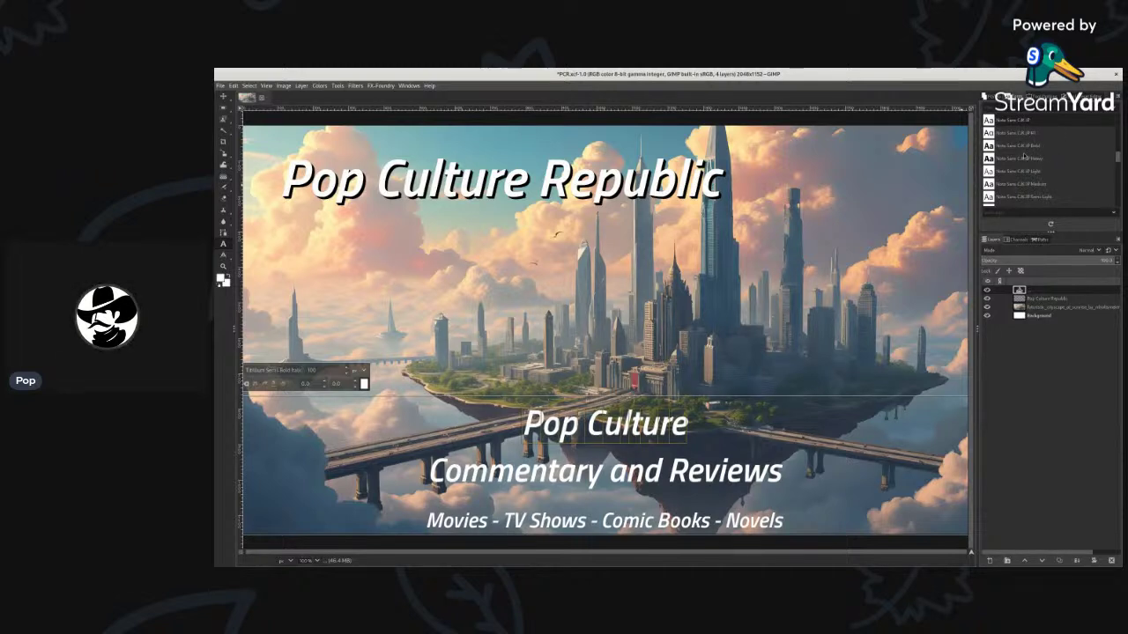
{"action": "scroll", "coordinate": [1024, 156], "scroll_direction": "up", "scroll_amount": 5}
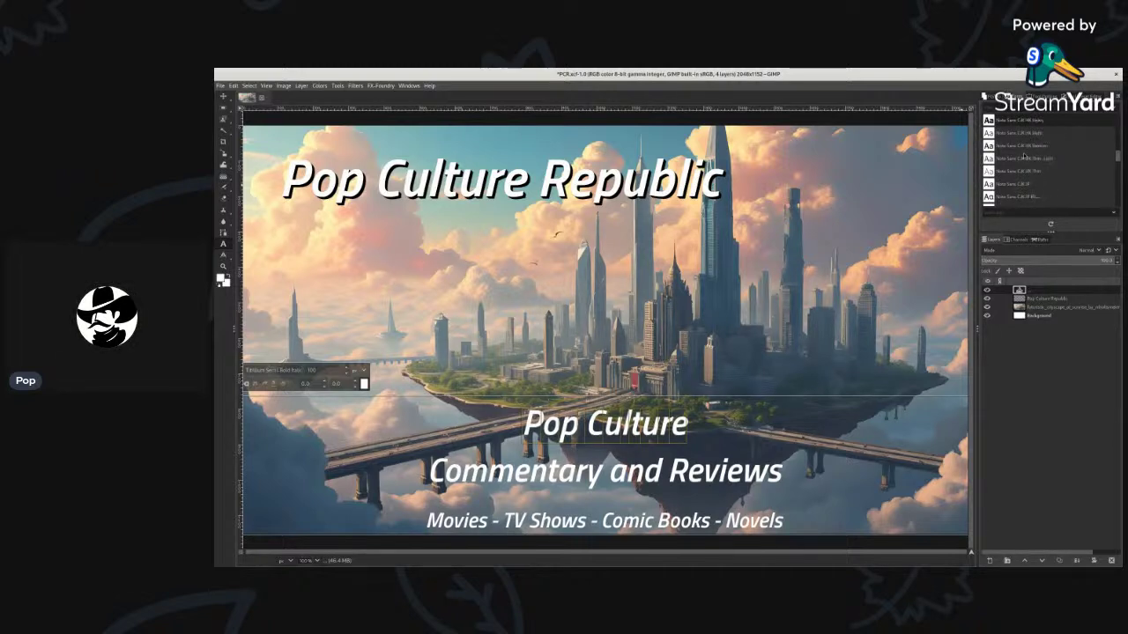
{"action": "scroll", "coordinate": [1025, 156], "scroll_direction": "up", "scroll_amount": 4}
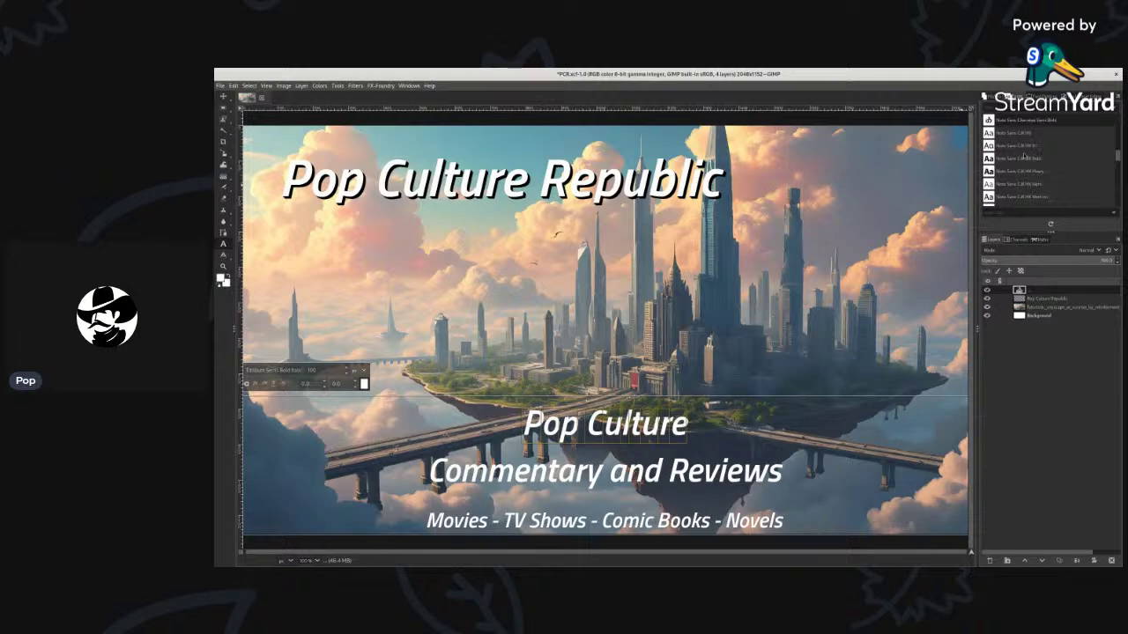
Try Noto Sans Cherokee, Canadian Aboriginal, Bold Italic, Bold and Armenian fonts on the tagline text layer.
{"action": "scroll", "coordinate": [1025, 156], "scroll_direction": "up", "scroll_amount": 5}
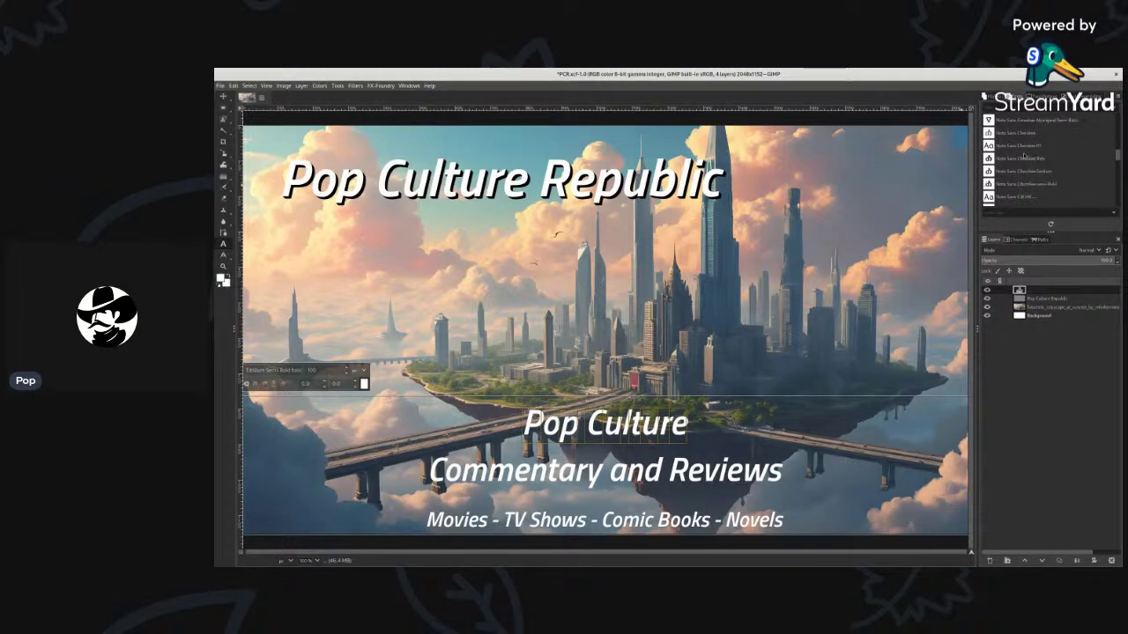
{"action": "scroll", "coordinate": [1025, 156], "scroll_direction": "up", "scroll_amount": 4}
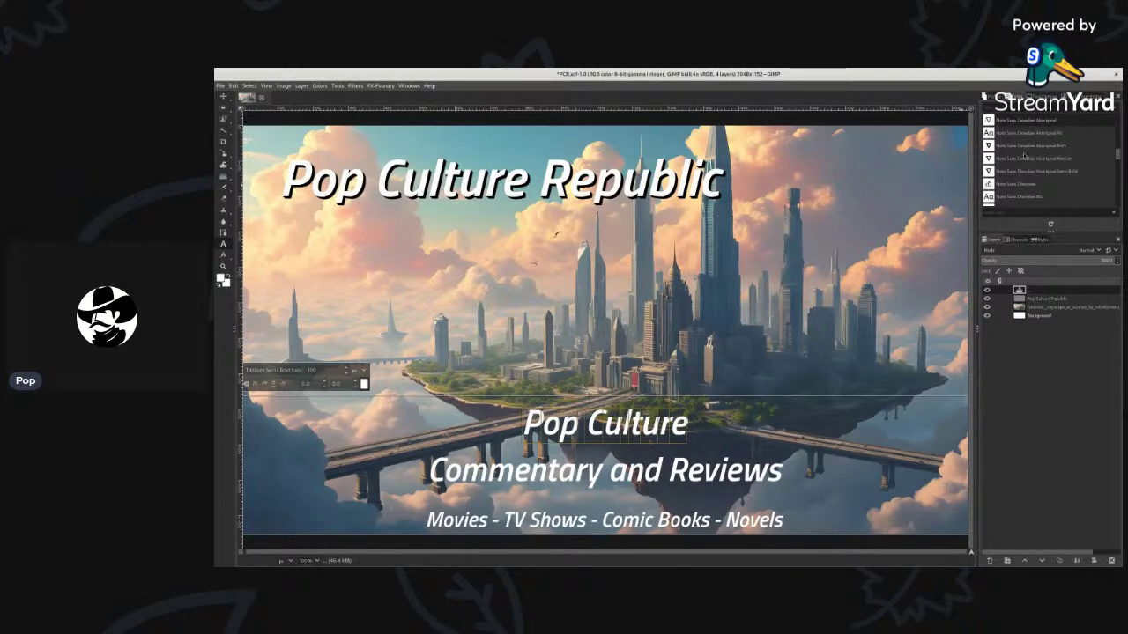
{"action": "scroll", "coordinate": [1025, 156], "scroll_direction": "up", "scroll_amount": 5}
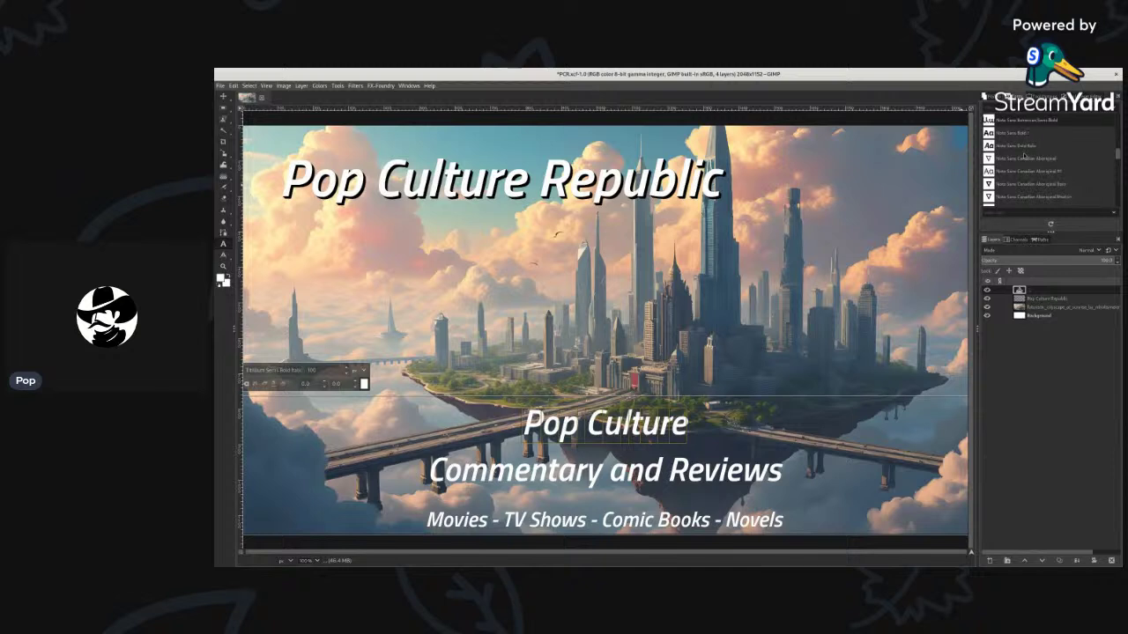
{"action": "scroll", "coordinate": [1025, 156], "scroll_direction": "up", "scroll_amount": 2}
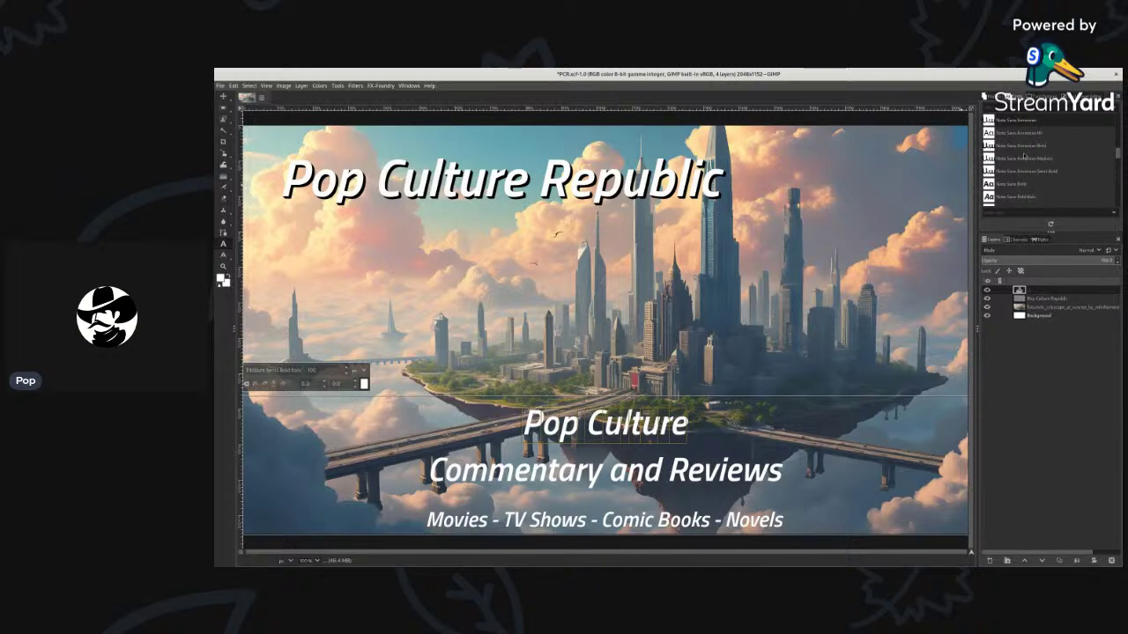
{"action": "scroll", "coordinate": [1024, 156], "scroll_direction": "up", "scroll_amount": 2}
Compare Noto Sans Armenian with the Noto Sans Arabic variants, including Semi-Bold, Medium and Bold, on the tagline text layer.
{"action": "key", "text": "Down"}
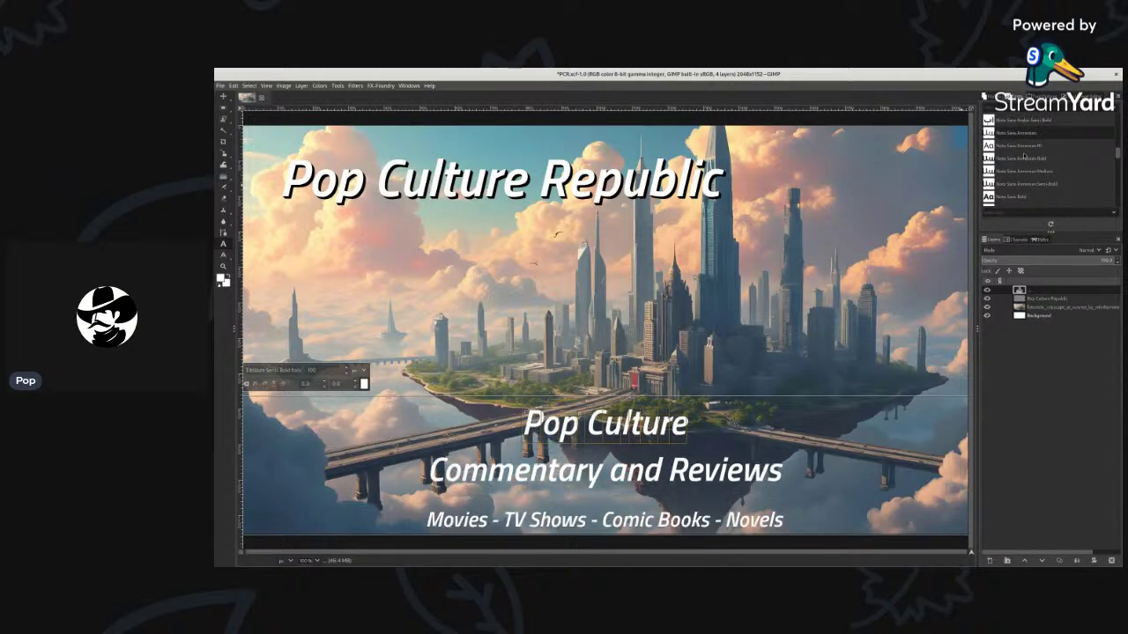
{"action": "key", "text": "Up"}
{"action": "key", "text": "Down"}
{"action": "key", "text": "Up"}
{"action": "key", "text": "Down"}
{"action": "key", "text": "Up"}
{"action": "key", "text": "Up"}
{"action": "key", "text": "Up"}
{"action": "key", "text": "Up"}
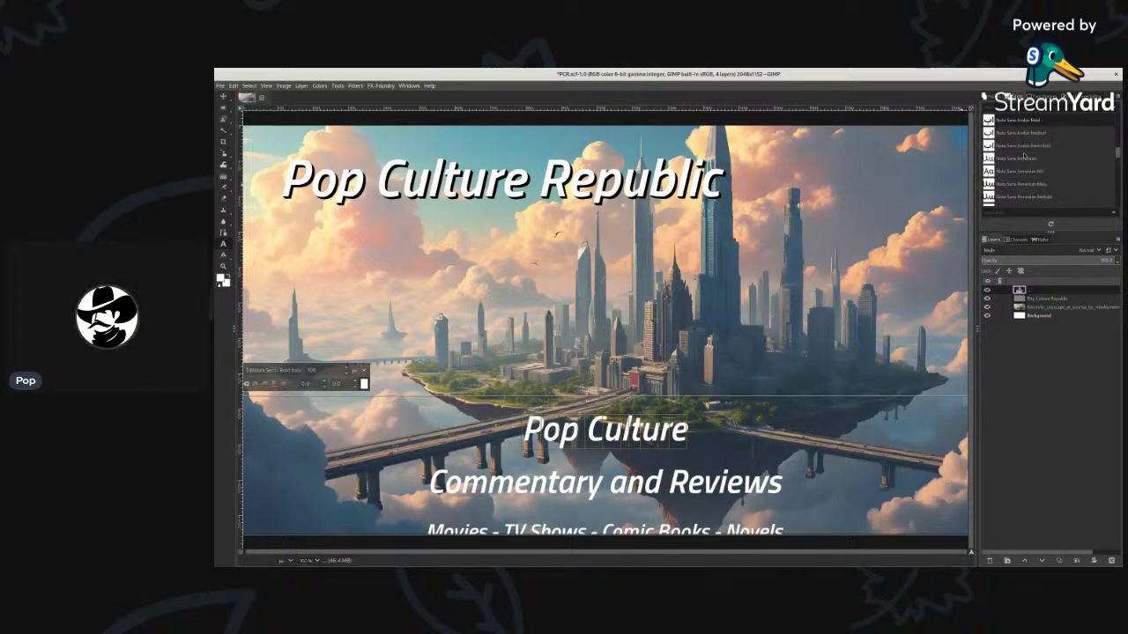
{"action": "key", "text": "Up"}
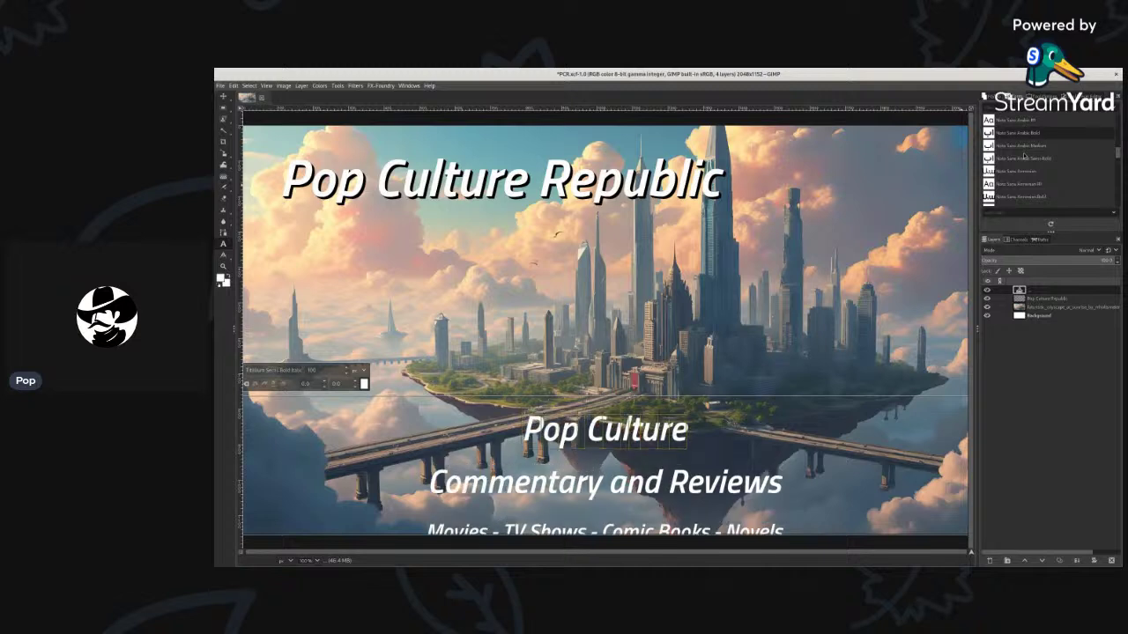
{"action": "key", "text": "Down"}
{"action": "key", "text": "Up"}
{"action": "key", "text": "Up"}
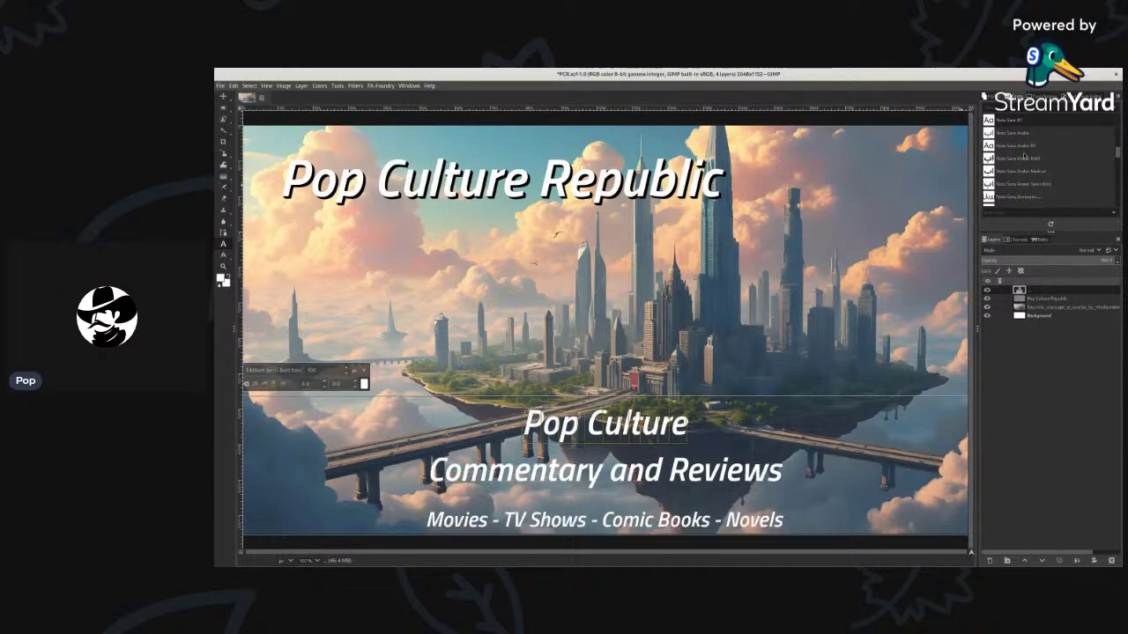
Try regular Noto Sans, the Noto Naskh Arabic variants and Noto Color Emoji on the tagline text layer.
{"action": "key", "text": "Up"}
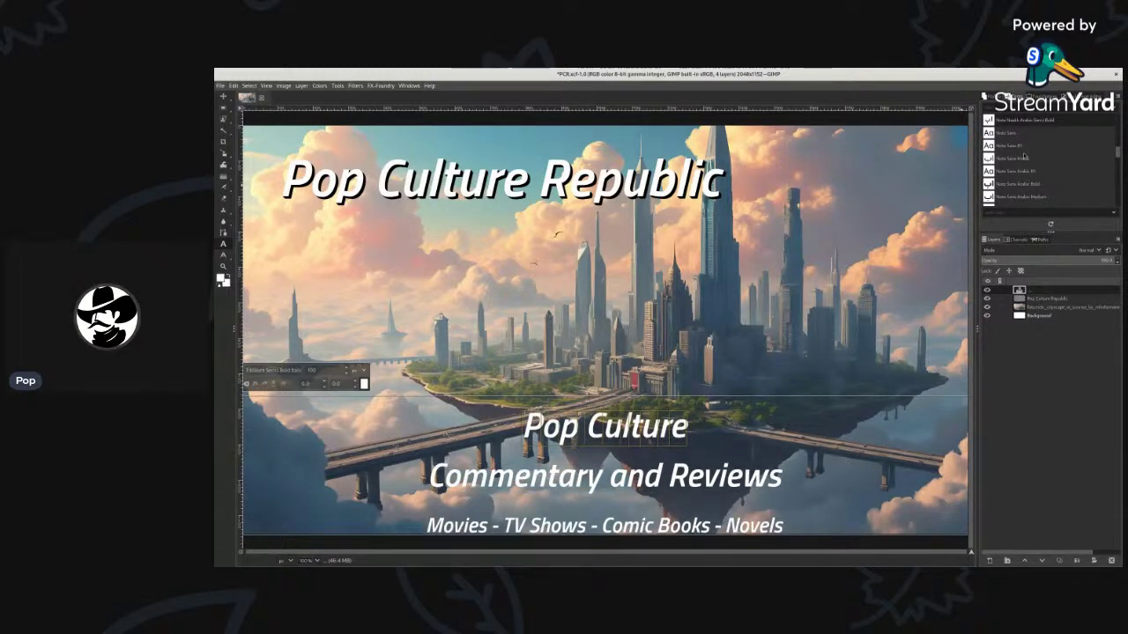
{"action": "key", "text": "Up"}
{"action": "key", "text": "Up"}
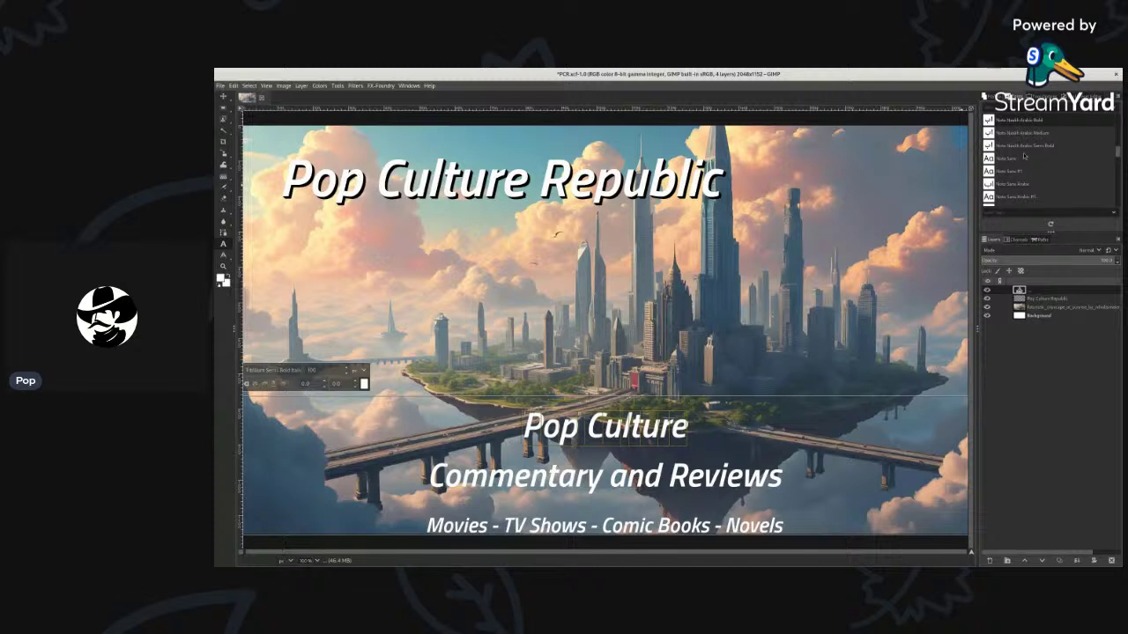
{"action": "key", "text": "Up"}
{"action": "key", "text": "Up"}
{"action": "key", "text": "Up"}
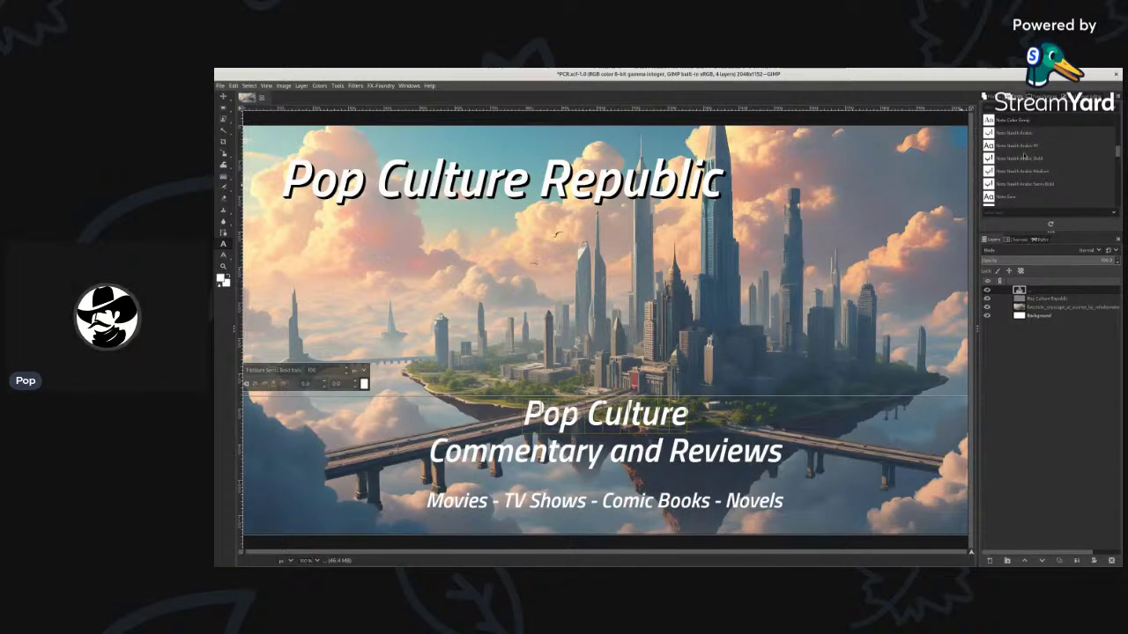
Try Nimbus Sans Narrow variants on the tagline text layer, including Semi-Condensed, Oblique, Bold Oblique and Bold.
{"action": "key", "text": "Up"}
{"action": "key", "text": "Up"}
{"action": "key", "text": "Up"}
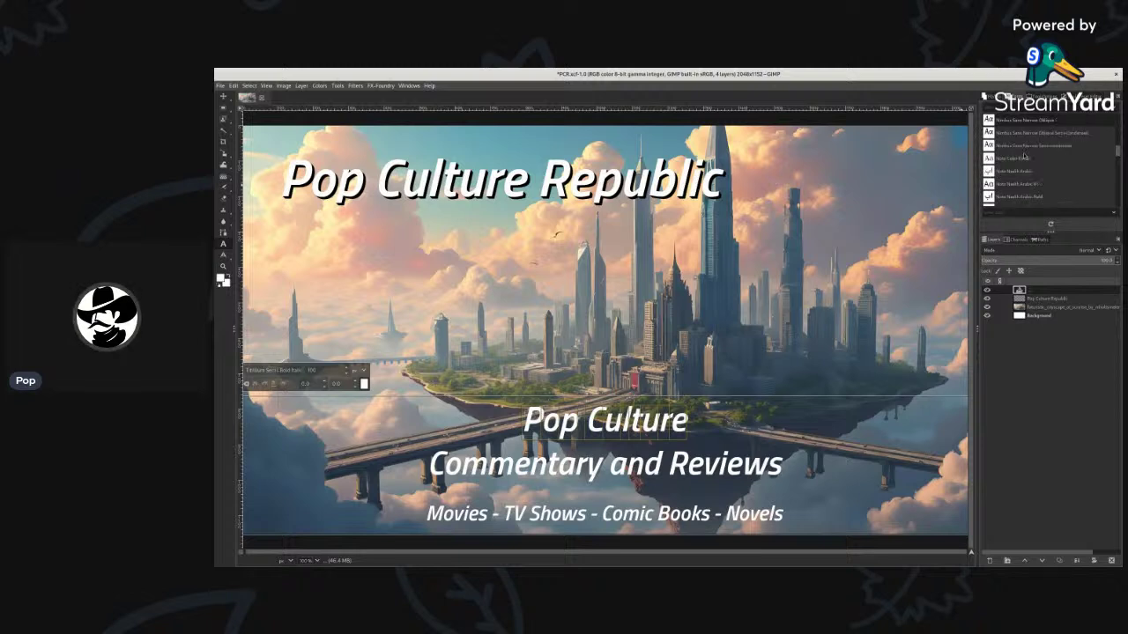
{"action": "key", "text": "Up"}
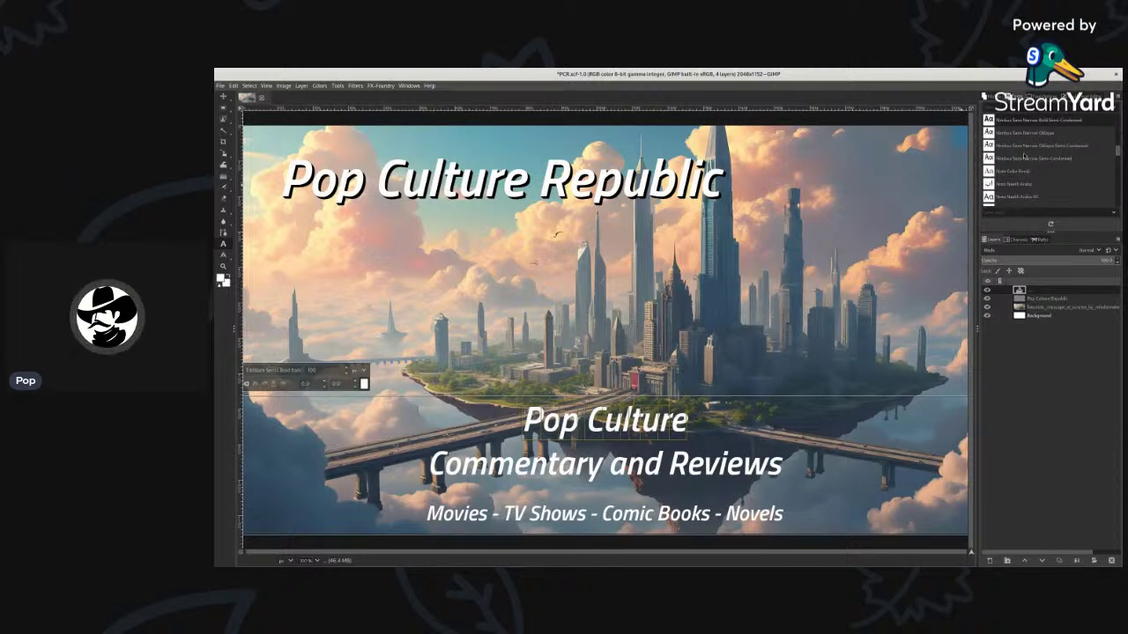
{"action": "key", "text": "Up"}
{"action": "key", "text": "Up"}
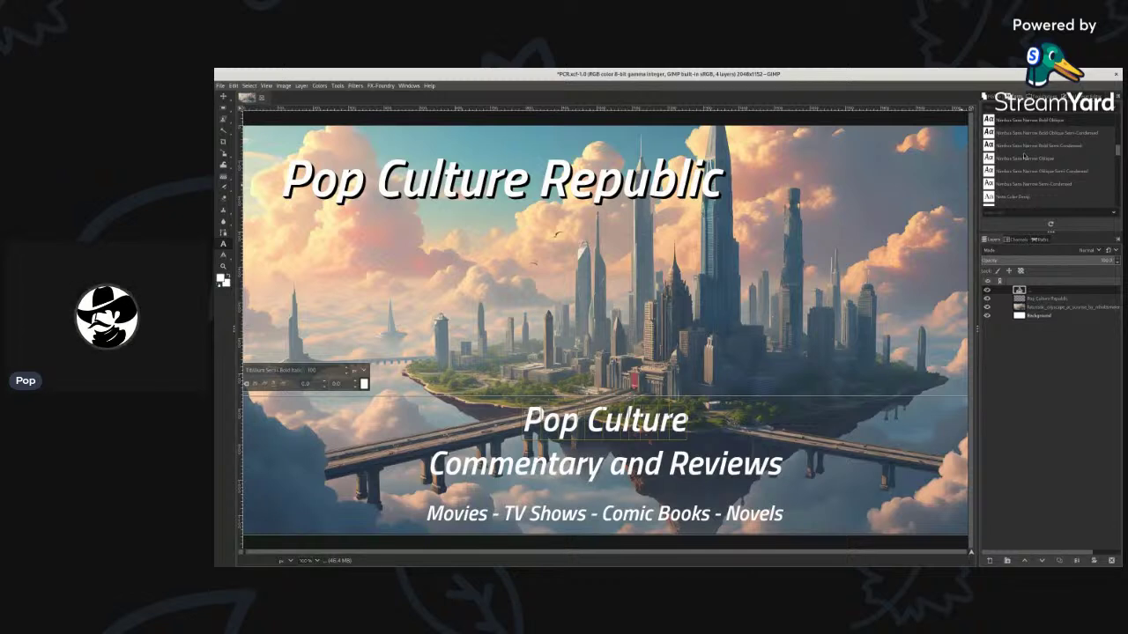
{"action": "key", "text": "Up"}
{"action": "key", "text": "Up"}
{"action": "key", "text": "Up"}
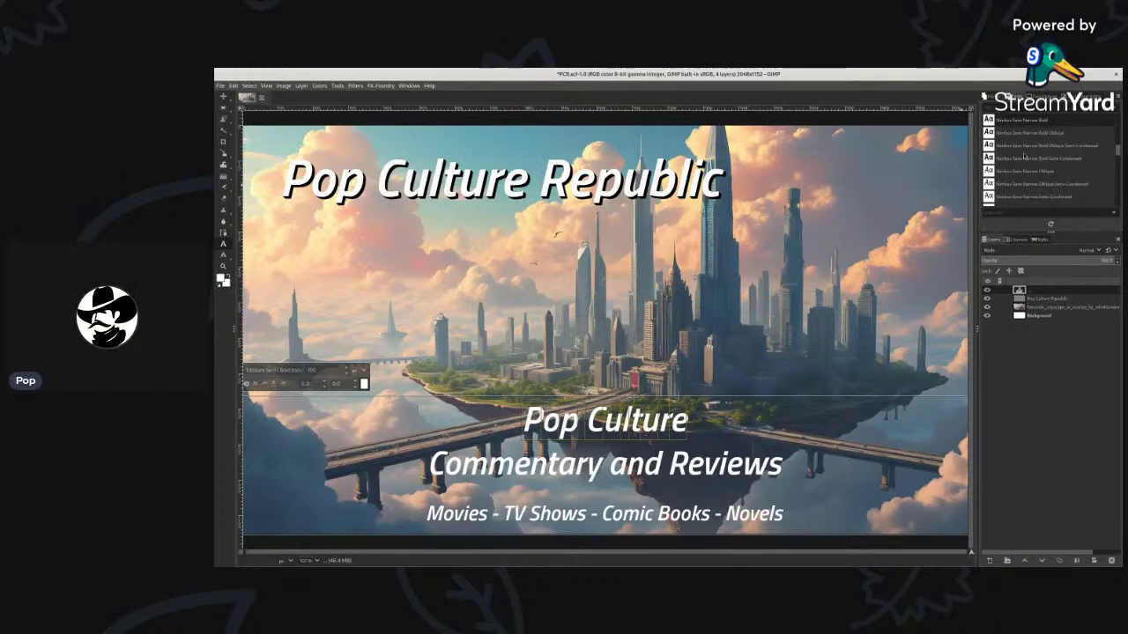
Try Nimbus Sans Narrow and the Nimbus Sans Italic, Bold Italic, Bold and regular fonts on the tagline text layer.
{"action": "key", "text": "Up"}
{"action": "key", "text": "Up"}
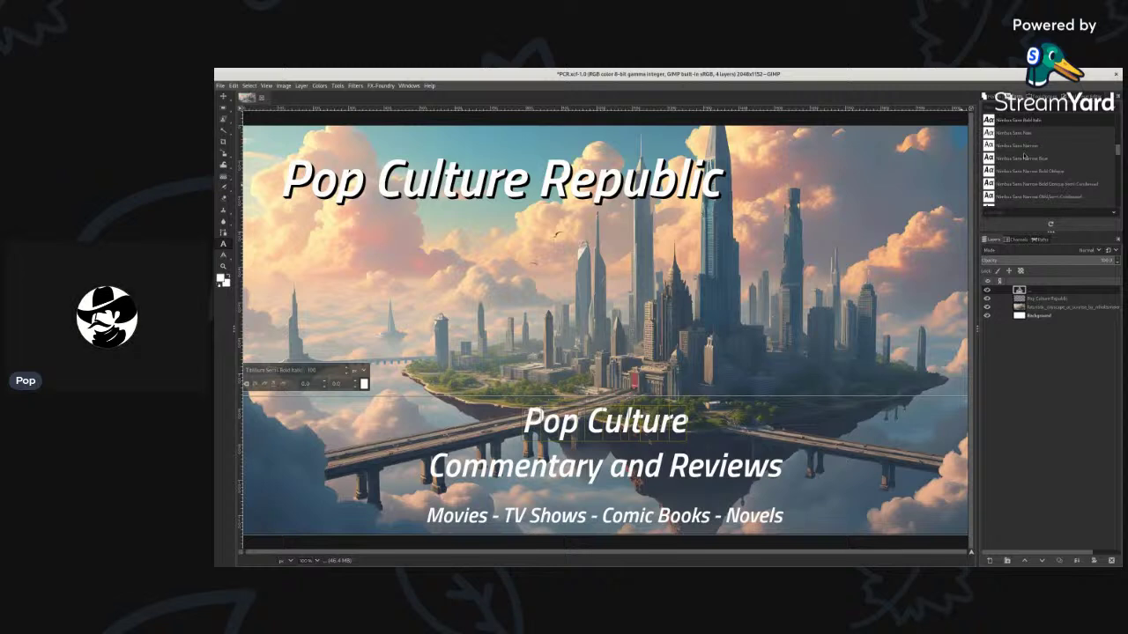
{"action": "key", "text": "Up"}
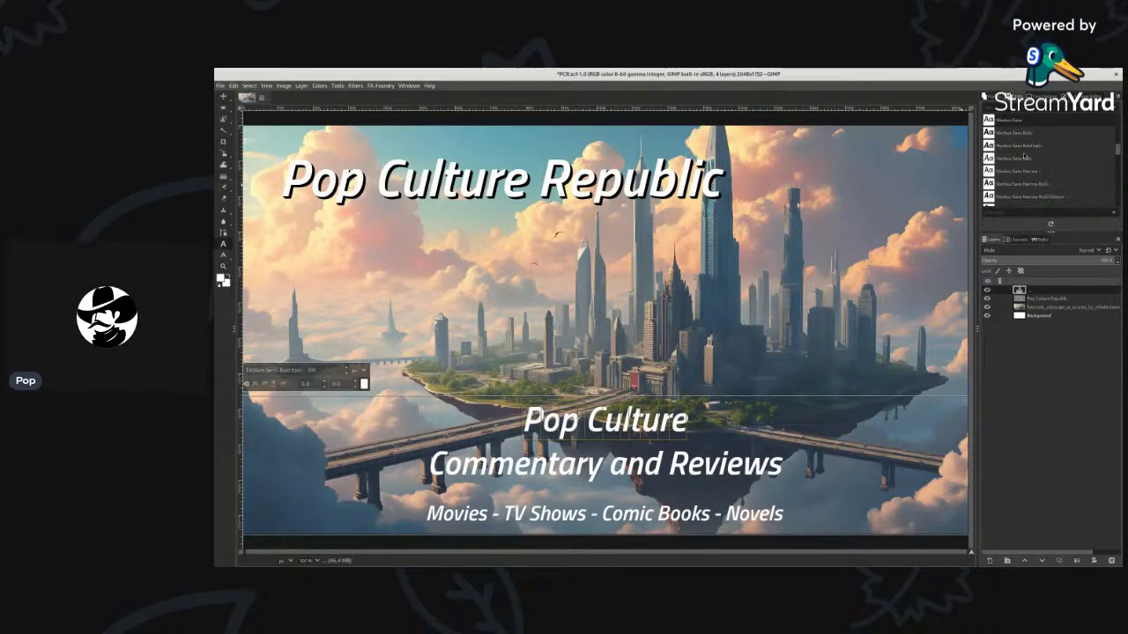
{"action": "key", "text": "Up"}
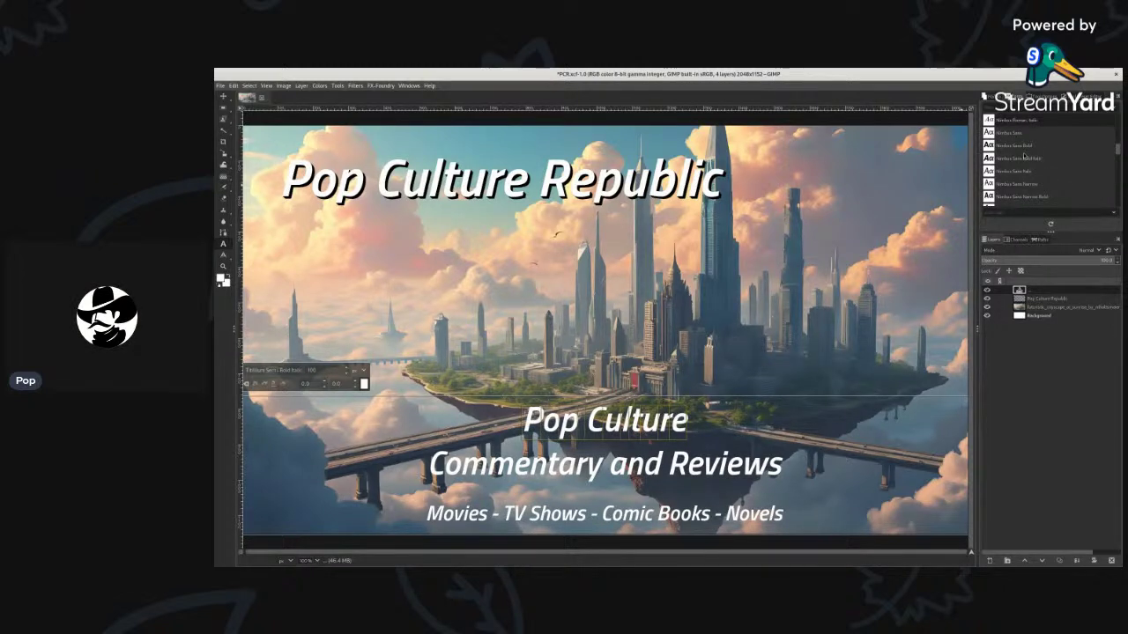
Compare the Nimbus Roman, Nimbus Mono PS and regular Nimbus Sans fonts for the tagline text layer.
{"action": "scroll", "coordinate": [1024, 156], "scroll_direction": "up", "scroll_amount": 1}
{"action": "scroll", "coordinate": [1024, 156], "scroll_direction": "up", "scroll_amount": 3}
{"action": "scroll", "coordinate": [1024, 156], "scroll_direction": "up", "scroll_amount": 2}
{"action": "scroll", "coordinate": [1024, 156], "scroll_direction": "up", "scroll_amount": 2}
{"action": "scroll", "coordinate": [1024, 156], "scroll_direction": "up", "scroll_amount": 1}
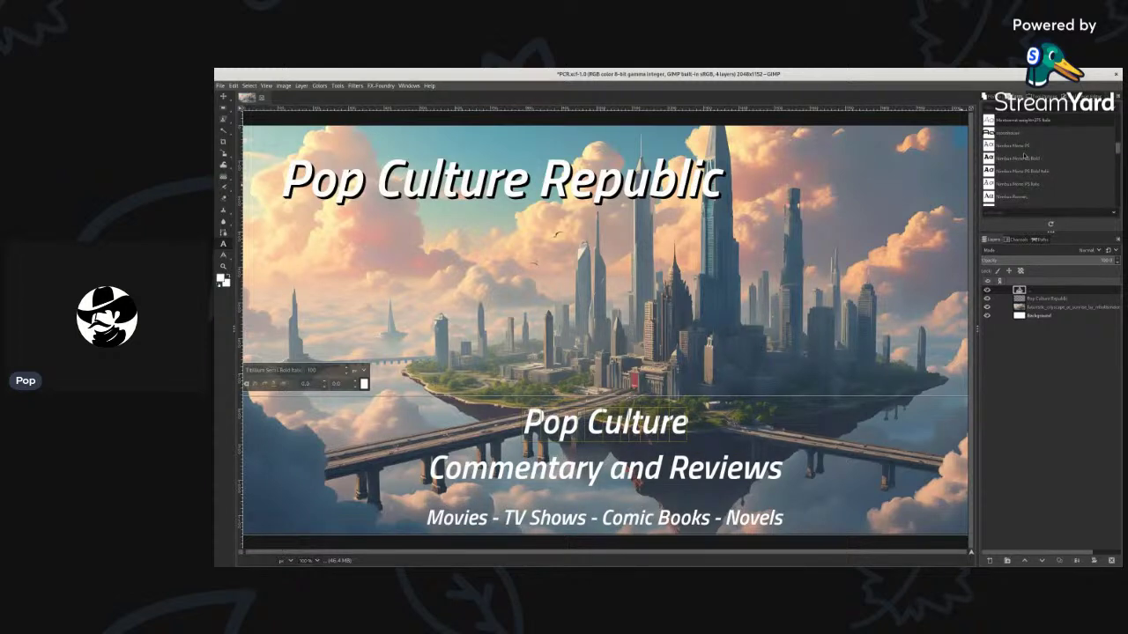
{"action": "scroll", "coordinate": [1024, 156], "scroll_direction": "up", "scroll_amount": 1}
{"action": "scroll", "coordinate": [1023, 156], "scroll_direction": "up", "scroll_amount": 1}
{"action": "scroll", "coordinate": [1023, 156], "scroll_direction": "up", "scroll_amount": 3}
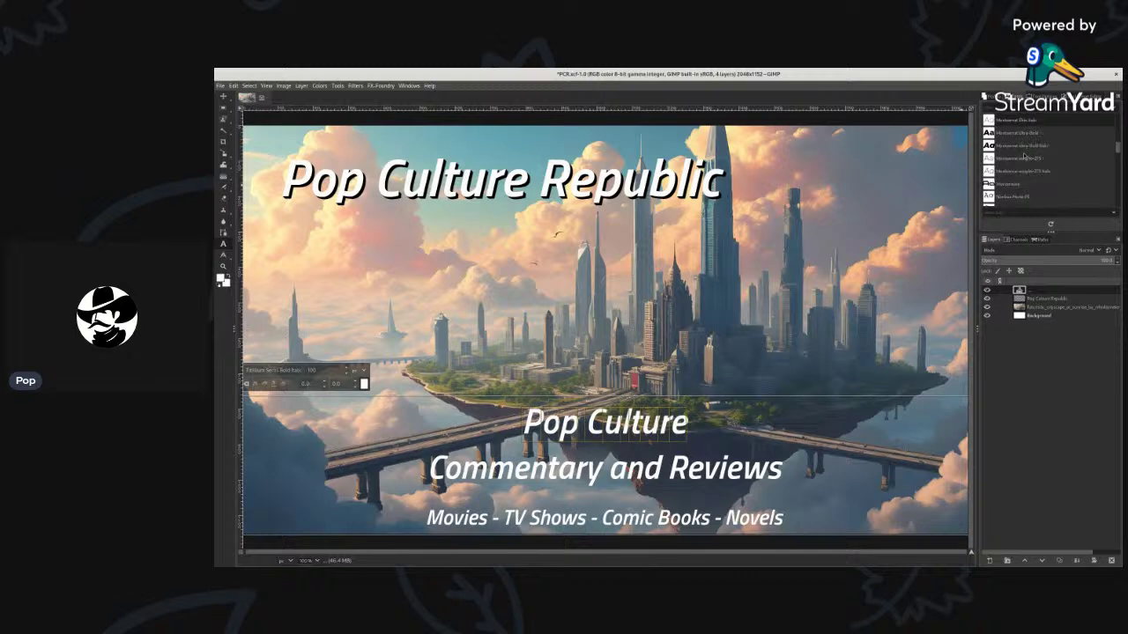
Compare the Montserrat variants for the tagline text, including Ultra-Bold, Thin, Semi-Bold, Medium, Light, Heavy and Bold.
{"action": "scroll", "coordinate": [1024, 156], "scroll_direction": "up", "scroll_amount": 3}
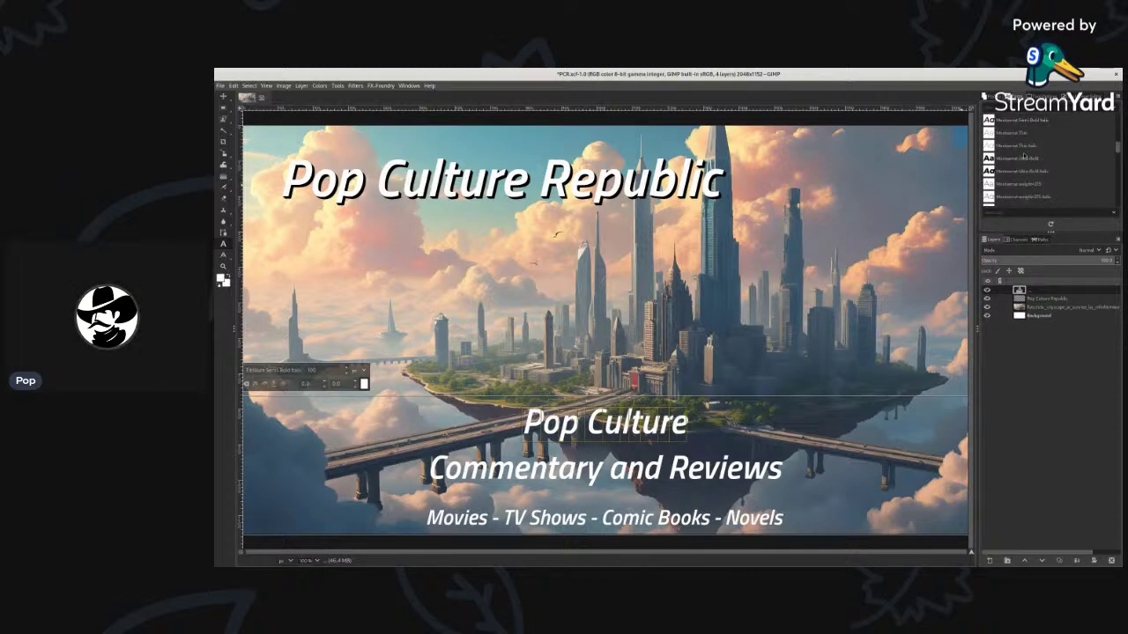
{"action": "scroll", "coordinate": [1024, 156], "scroll_direction": "up", "scroll_amount": 3}
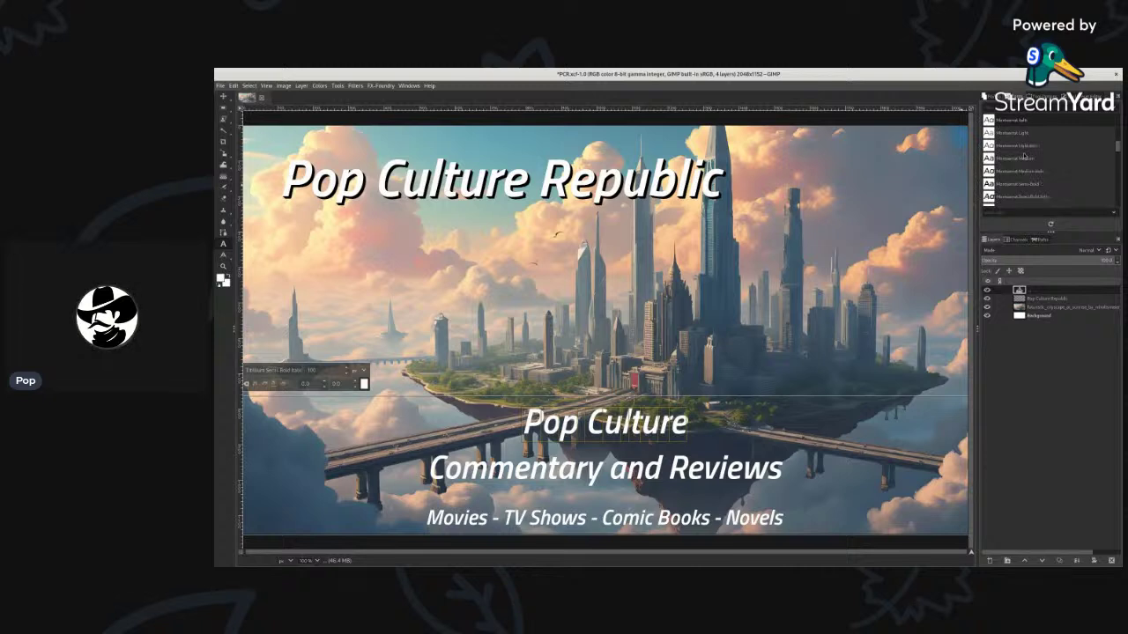
{"action": "scroll", "coordinate": [1024, 156], "scroll_direction": "up", "scroll_amount": 3}
{"action": "scroll", "coordinate": [1024, 156], "scroll_direction": "up", "scroll_amount": 2}
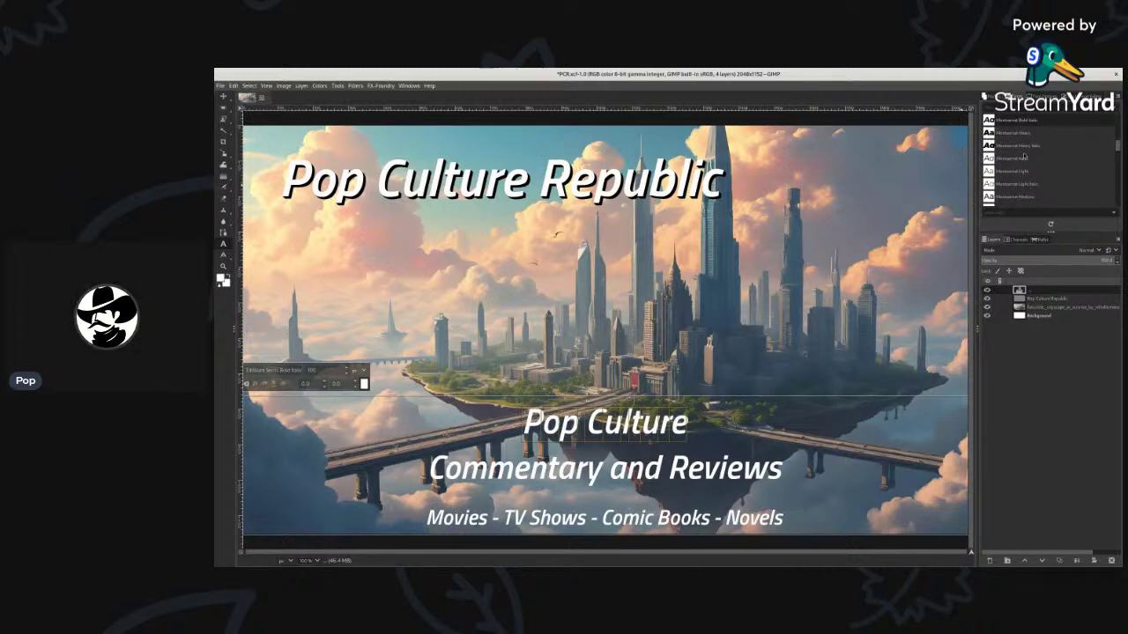
{"action": "scroll", "coordinate": [1023, 156], "scroll_direction": "up", "scroll_amount": 1}
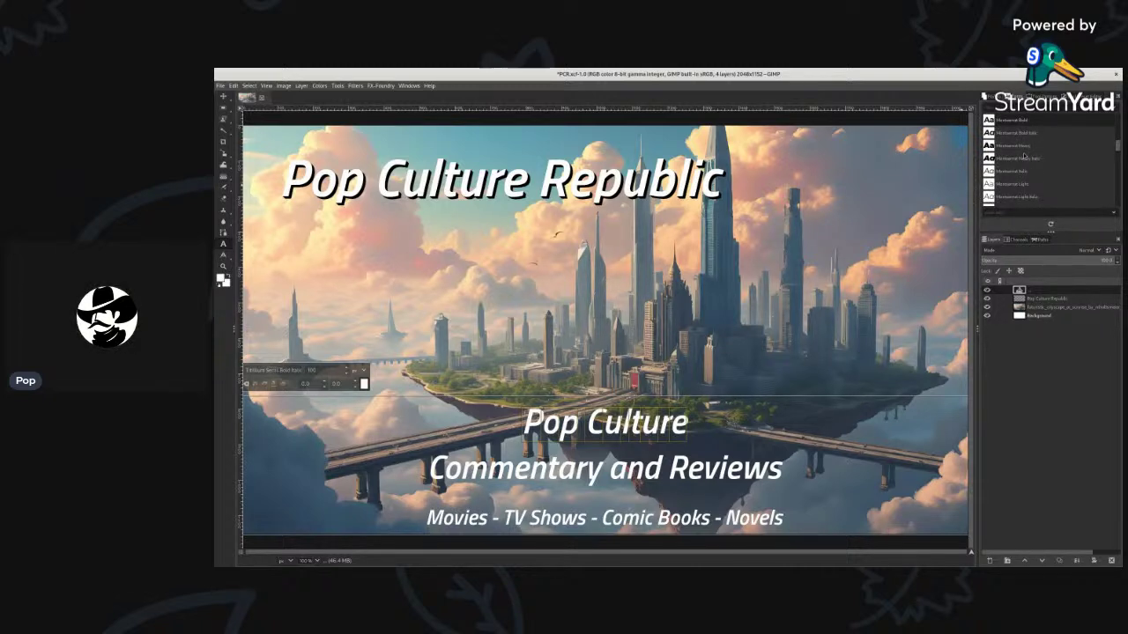
{"action": "scroll", "coordinate": [1024, 156], "scroll_direction": "up", "scroll_amount": 1}
{"action": "scroll", "coordinate": [1024, 156], "scroll_direction": "up", "scroll_amount": 1}
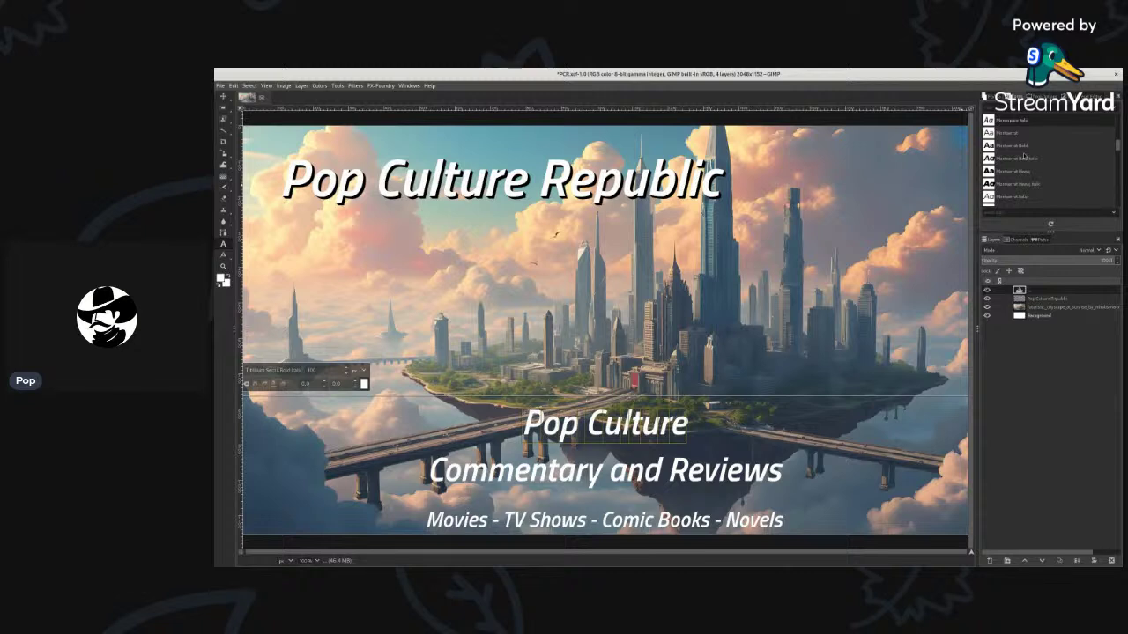
{"action": "scroll", "coordinate": [1023, 156], "scroll_direction": "up", "scroll_amount": 1}
Check the Monospace fonts and the Lohit family, including Telugu and Tamil, for the tagline text.
{"action": "scroll", "coordinate": [1024, 156], "scroll_direction": "up", "scroll_amount": 3}
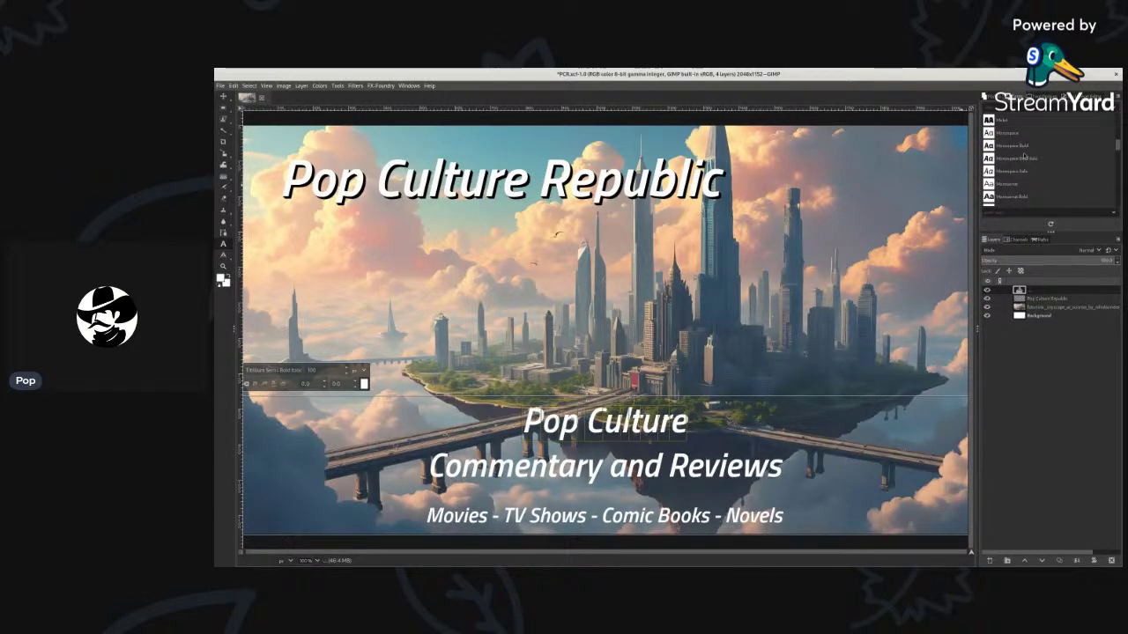
{"action": "scroll", "coordinate": [1024, 156], "scroll_direction": "up", "scroll_amount": 3}
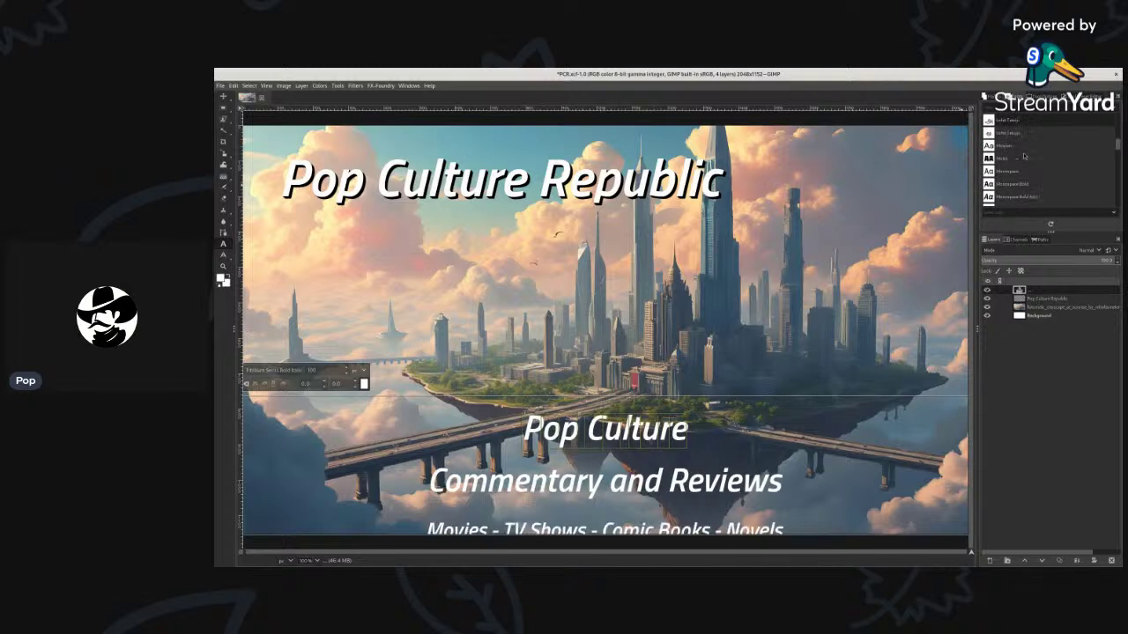
{"action": "scroll", "coordinate": [1023, 156], "scroll_direction": "up", "scroll_amount": 1}
{"action": "scroll", "coordinate": [1023, 156], "scroll_direction": "up", "scroll_amount": 3}
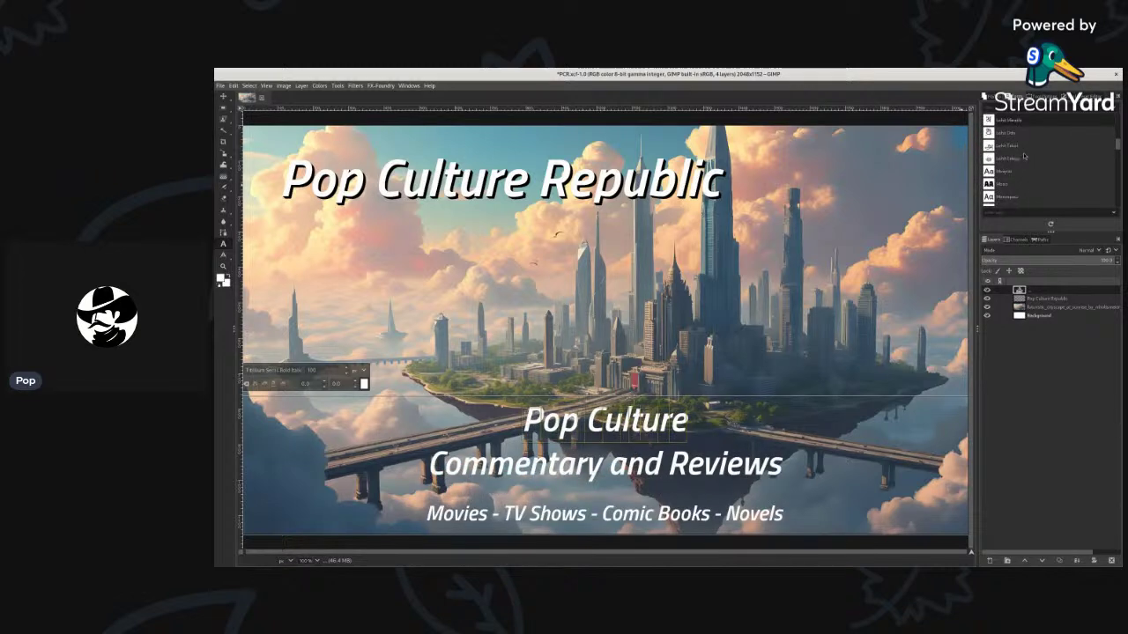
{"action": "scroll", "coordinate": [1023, 156], "scroll_direction": "up", "scroll_amount": 4}
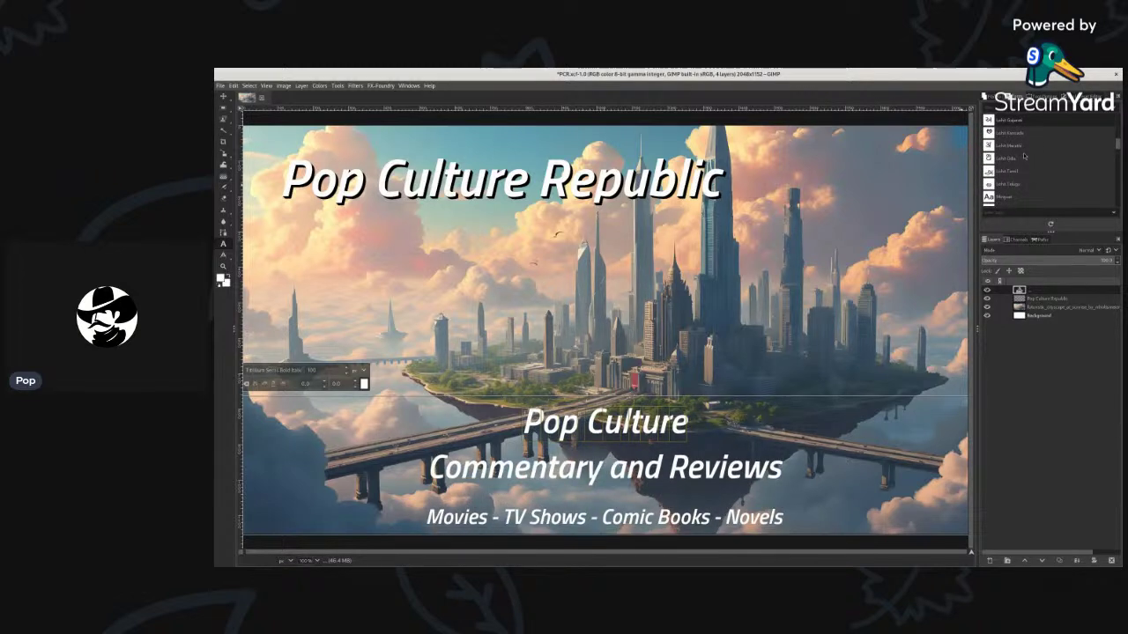
{"action": "scroll", "coordinate": [1024, 156], "scroll_direction": "up", "scroll_amount": 4}
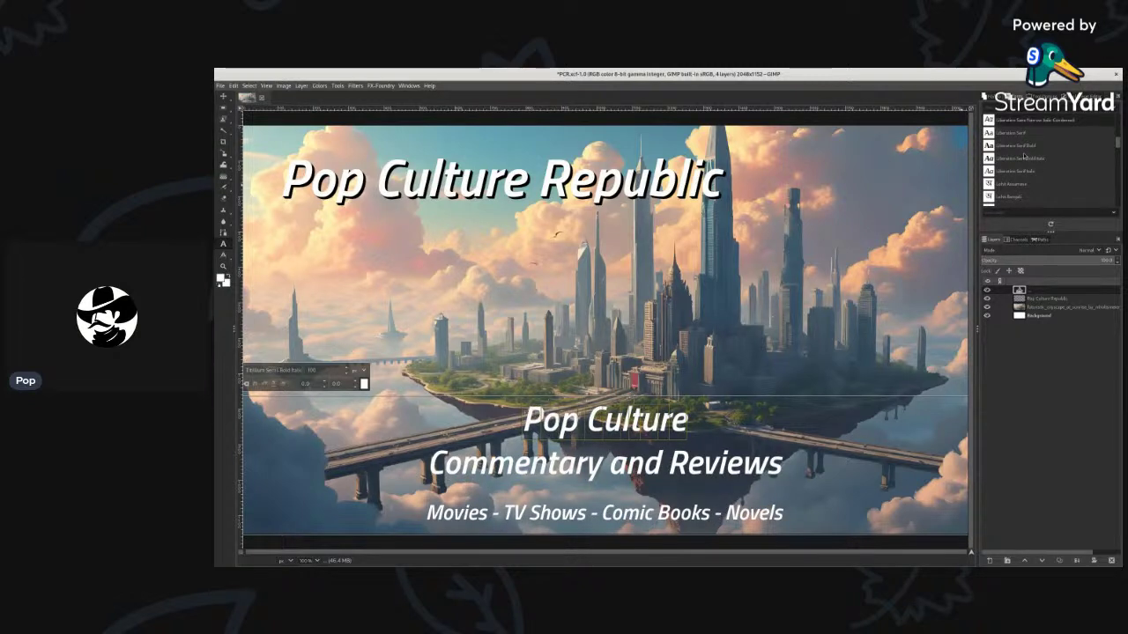
Compare the Liberation Serif, Liberation Sans Narrow, Liberation Sans and Liberation Mono variants for the tagline text.
{"action": "scroll", "coordinate": [1023, 156], "scroll_direction": "up", "scroll_amount": 2}
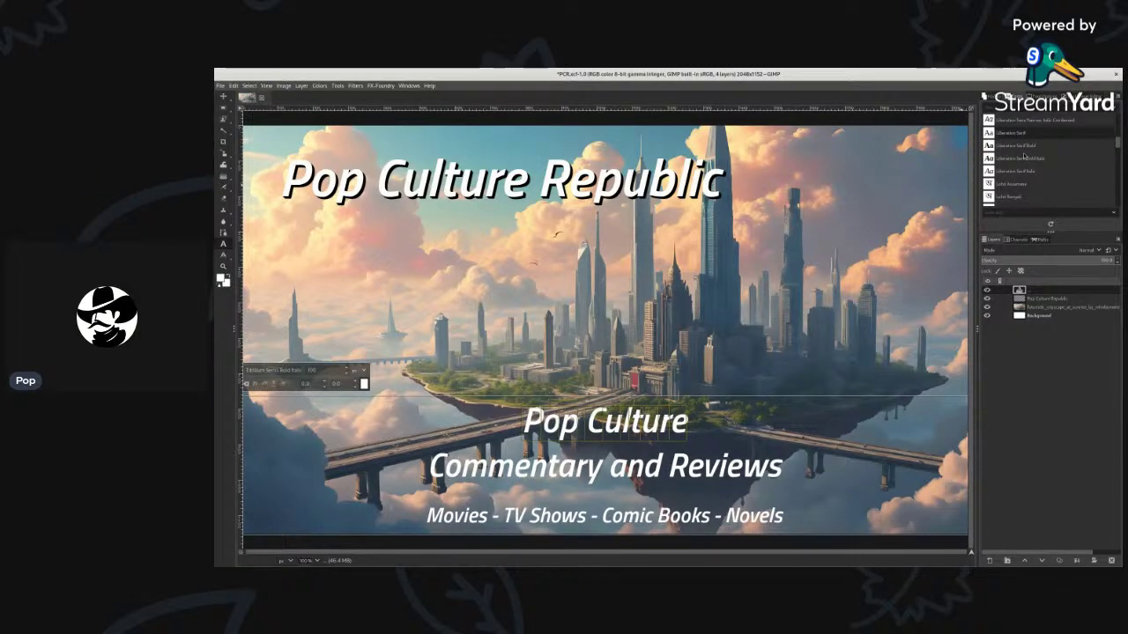
{"action": "scroll", "coordinate": [1024, 156], "scroll_direction": "up", "scroll_amount": 5}
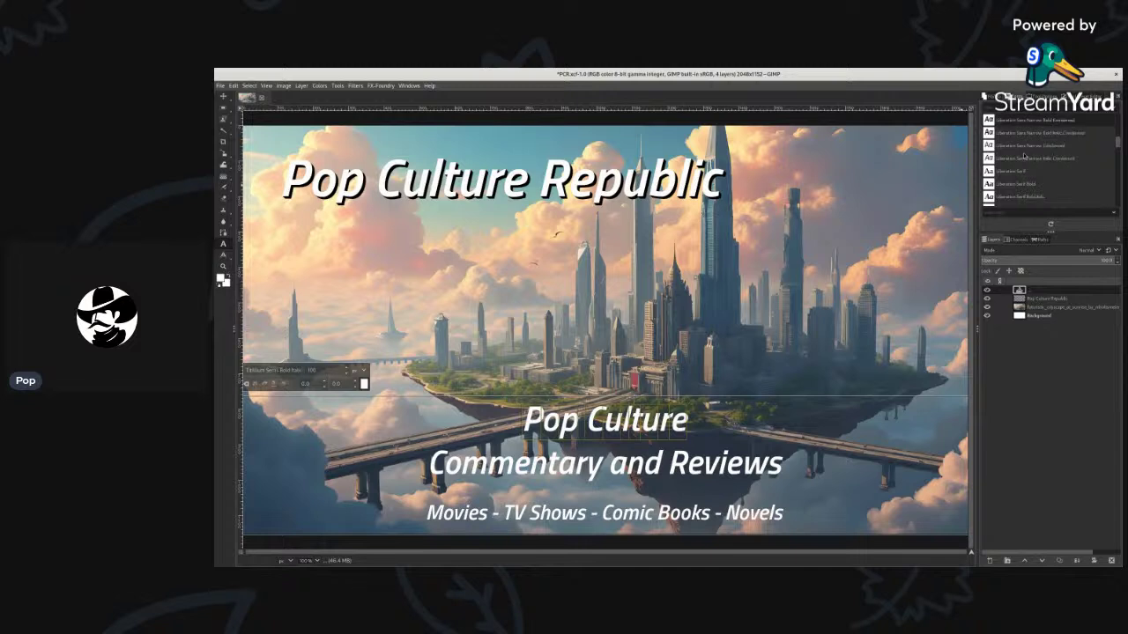
{"action": "scroll", "coordinate": [1024, 156], "scroll_direction": "up", "scroll_amount": 1}
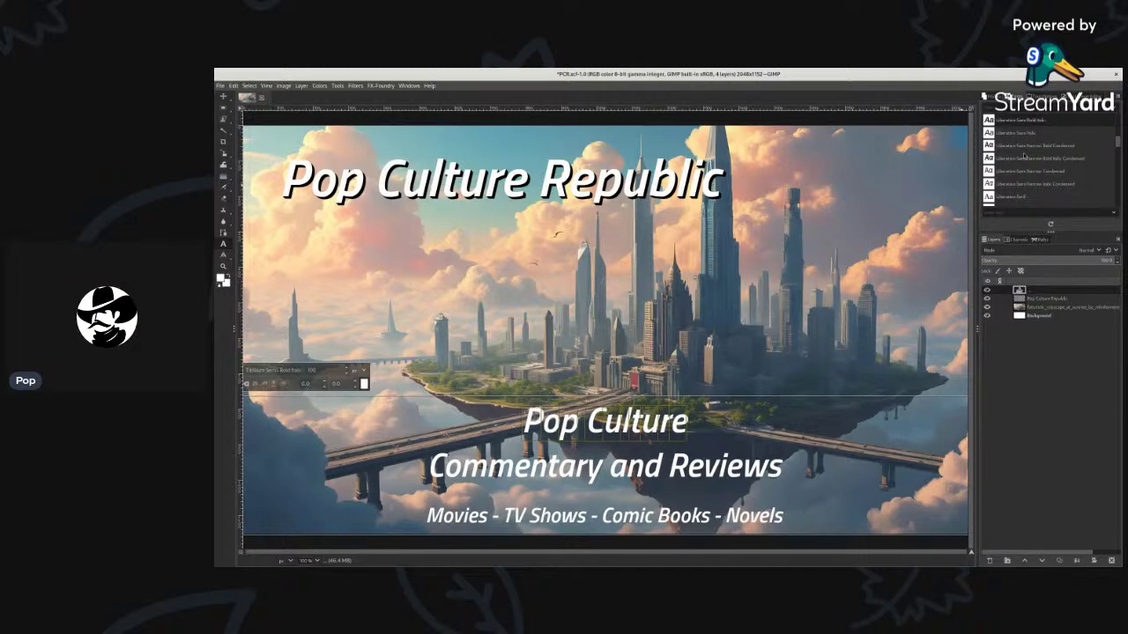
{"action": "scroll", "coordinate": [1024, 156], "scroll_direction": "up", "scroll_amount": 3}
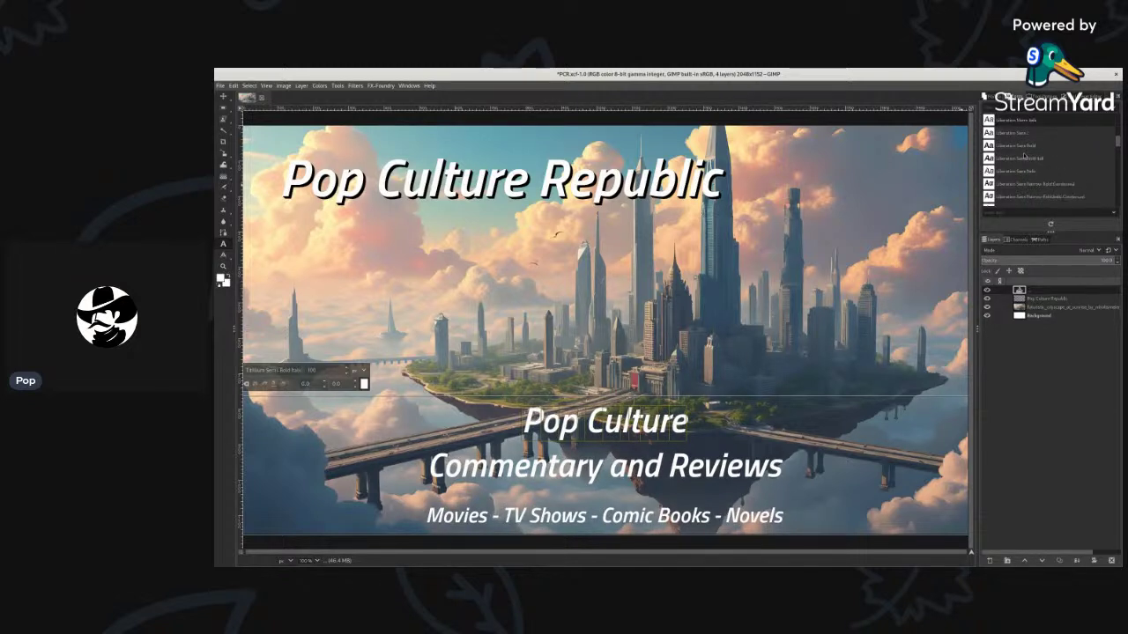
{"action": "scroll", "coordinate": [1023, 156], "scroll_direction": "up", "scroll_amount": 2}
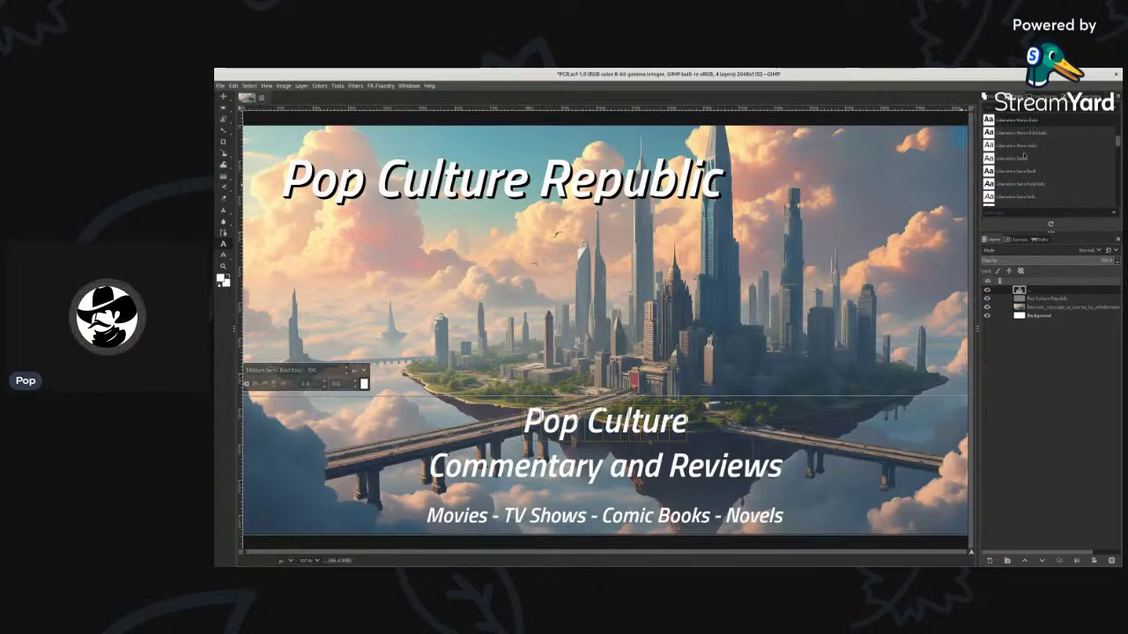
{"action": "scroll", "coordinate": [1024, 156], "scroll_direction": "up", "scroll_amount": 1}
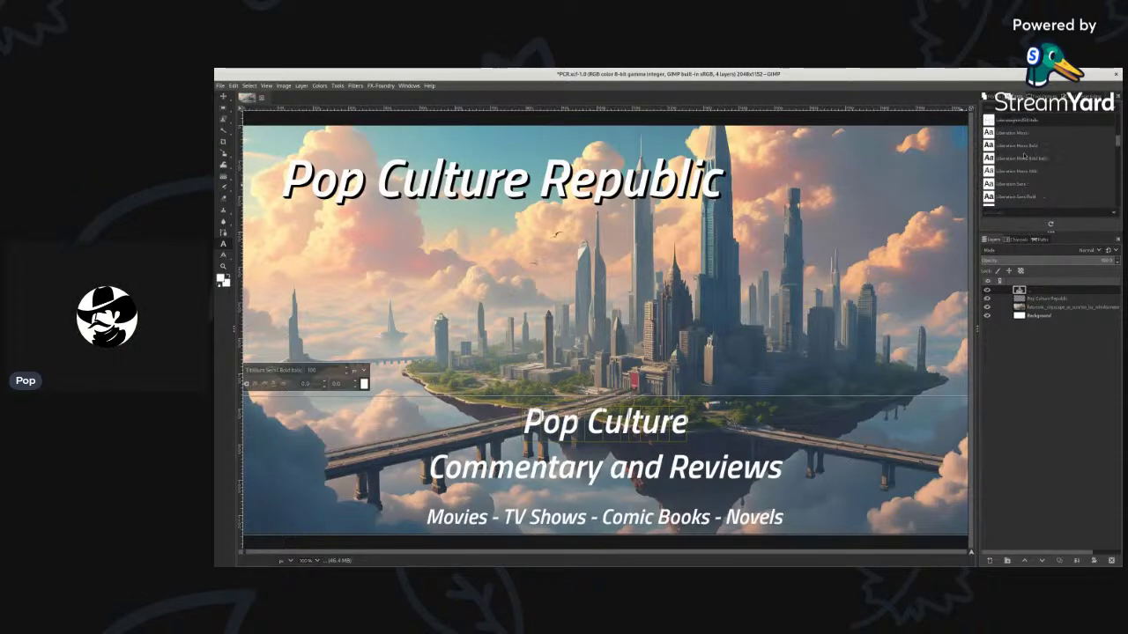
{"action": "scroll", "coordinate": [1023, 156], "scroll_direction": "up", "scroll_amount": 1}
Compare the Lato variants for the tagline text, including Ultra-Bold, Thin, Medium, Light, Heavy and Bold.
{"action": "scroll", "coordinate": [1024, 156], "scroll_direction": "up", "scroll_amount": 4}
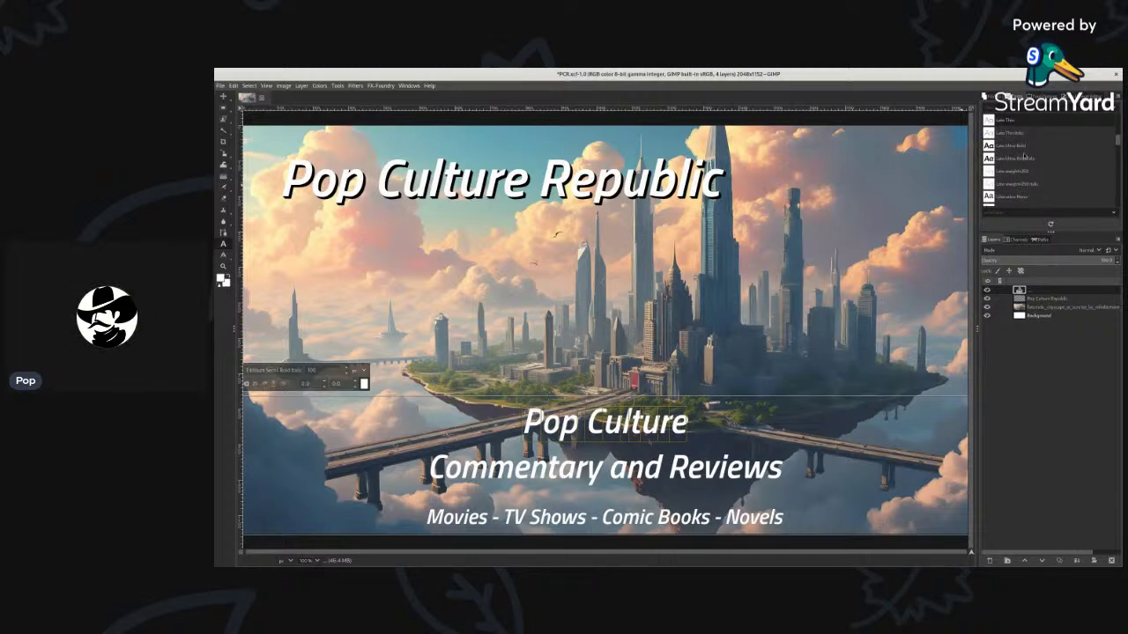
{"action": "scroll", "coordinate": [1024, 156], "scroll_direction": "up", "scroll_amount": 9}
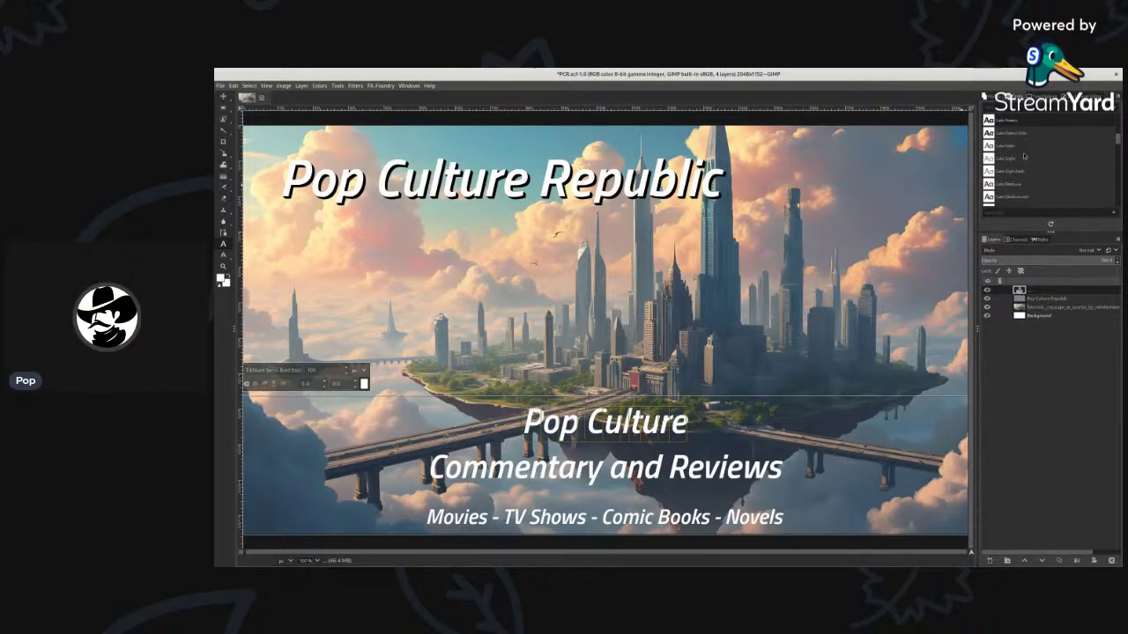
{"action": "scroll", "coordinate": [1023, 156], "scroll_direction": "up", "scroll_amount": 5}
{"action": "scroll", "coordinate": [1024, 156], "scroll_direction": "up", "scroll_amount": 2}
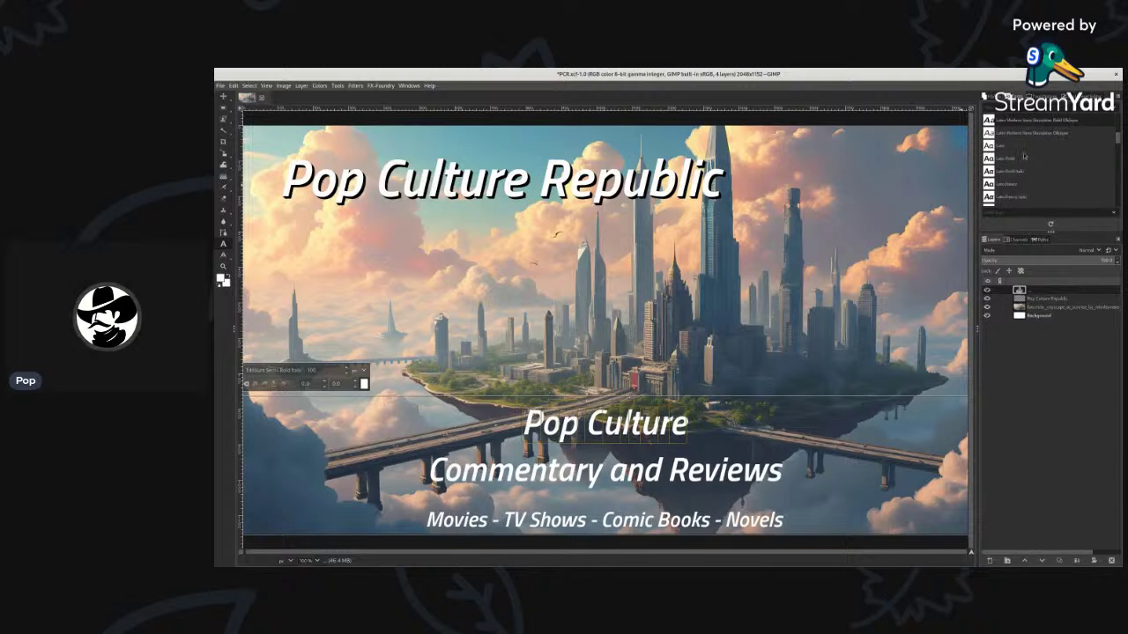
Check the Latin Modern Sans, Sans Quotation and Roman Slanted variants for the tagline text.
{"action": "scroll", "coordinate": [1024, 156], "scroll_direction": "up", "scroll_amount": 3}
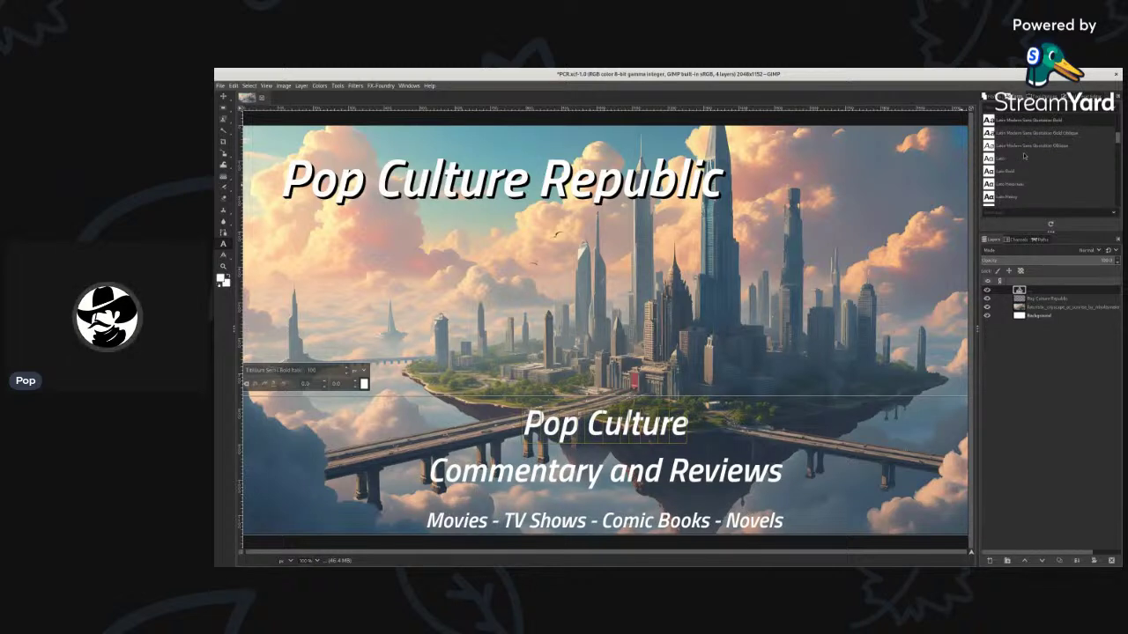
{"action": "scroll", "coordinate": [1024, 156], "scroll_direction": "up", "scroll_amount": 5}
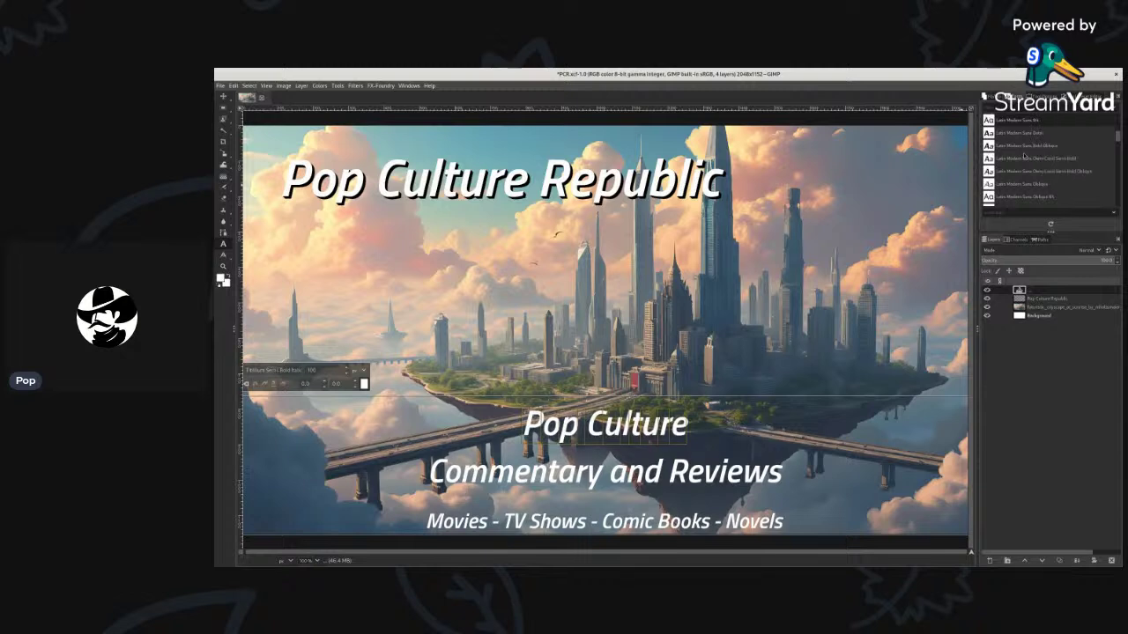
{"action": "scroll", "coordinate": [1023, 156], "scroll_direction": "up", "scroll_amount": 5}
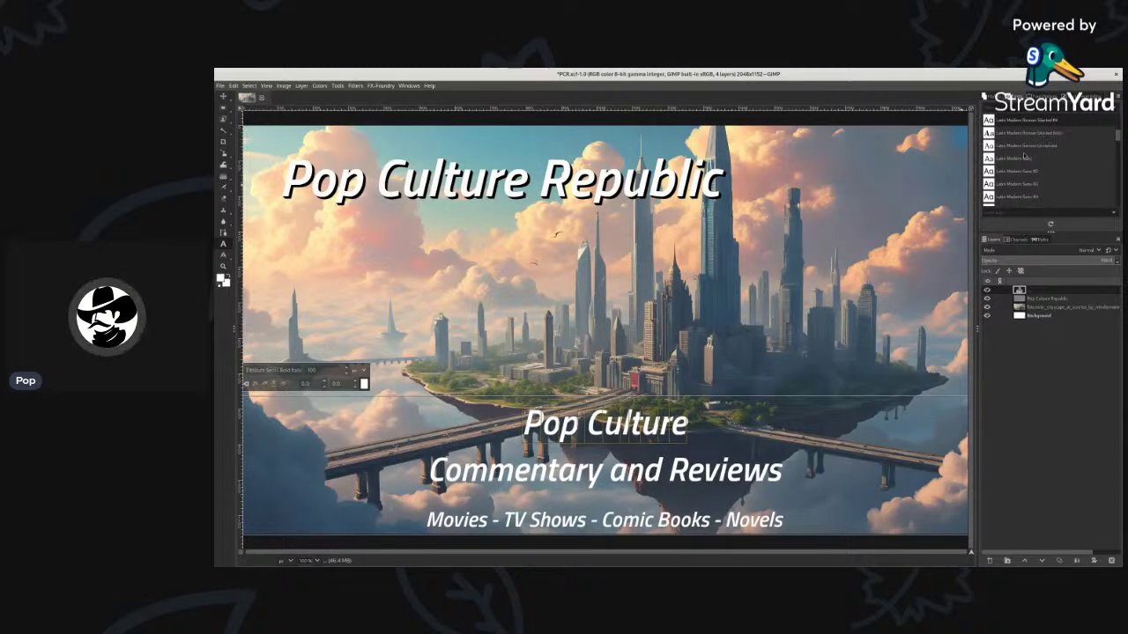
{"action": "scroll", "coordinate": [1024, 156], "scroll_direction": "up", "scroll_amount": 5}
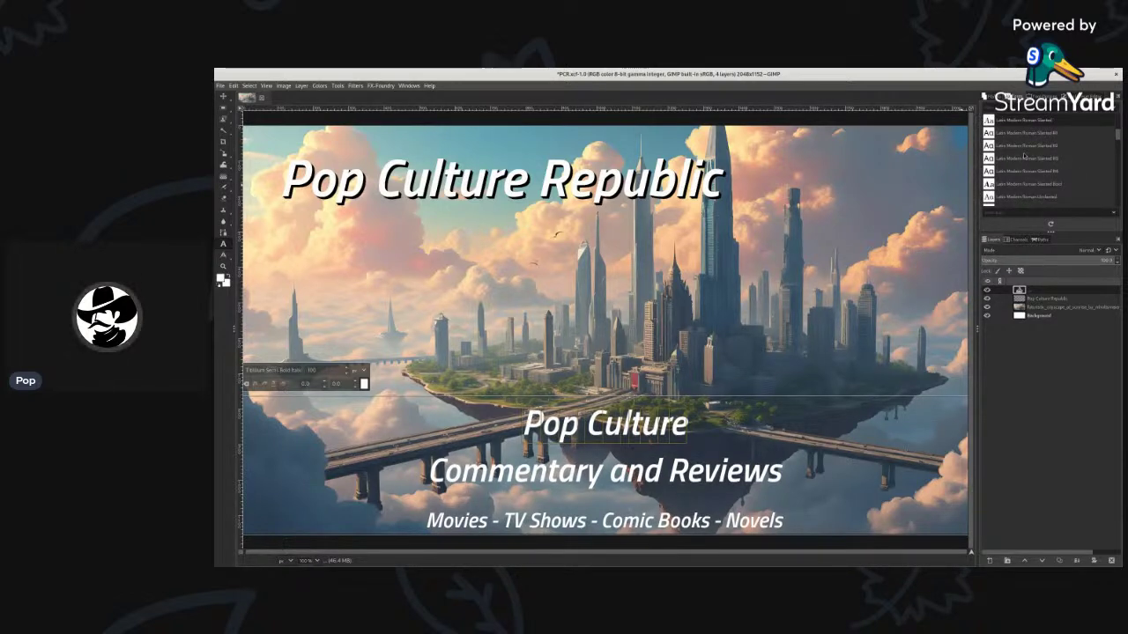
{"action": "scroll", "coordinate": [1023, 156], "scroll_direction": "up", "scroll_amount": 2}
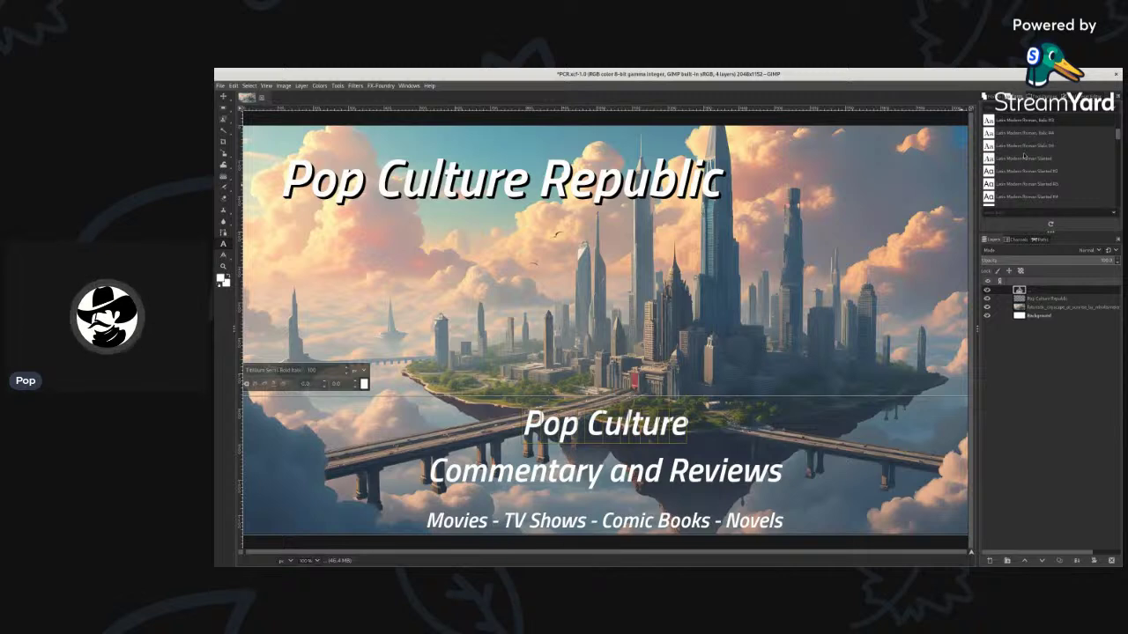
Compare the Latin Modern Roman Italic, Dunhill, Demi Semi-Bold and Caps variants for the tagline text.
{"action": "scroll", "coordinate": [1024, 156], "scroll_direction": "up", "scroll_amount": 3}
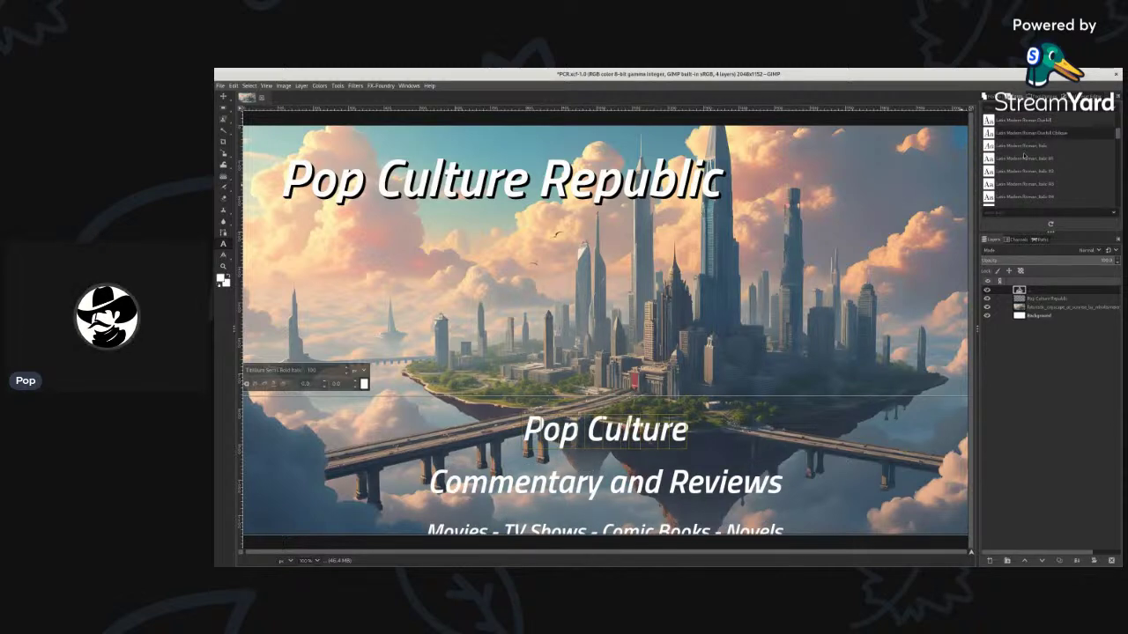
{"action": "scroll", "coordinate": [1024, 155], "scroll_direction": "up", "scroll_amount": 3}
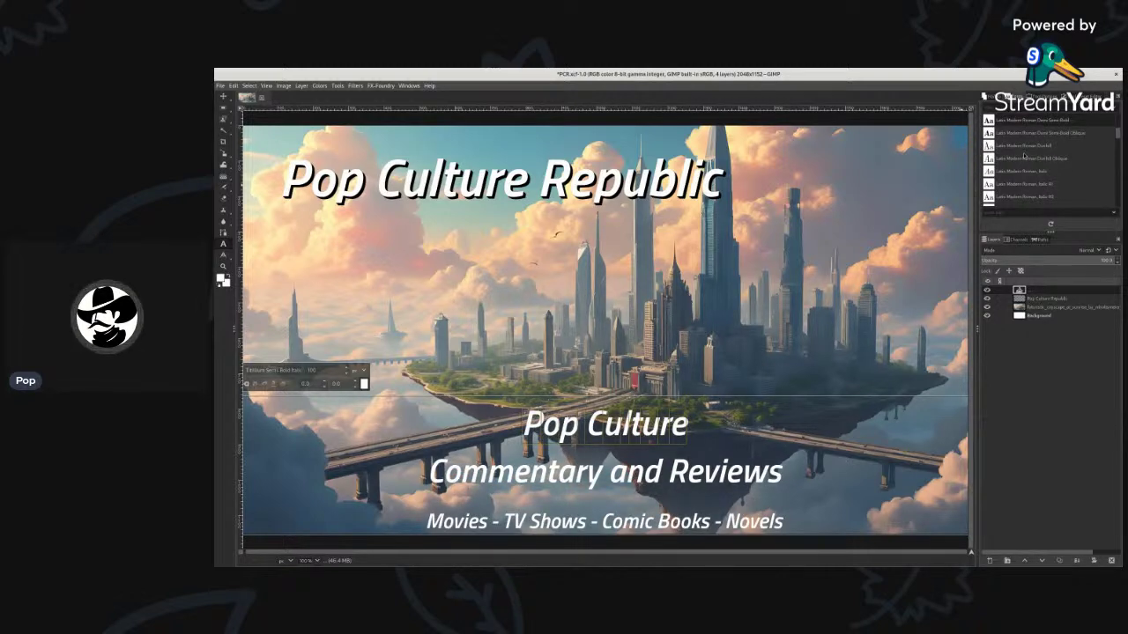
{"action": "scroll", "coordinate": [1024, 156], "scroll_direction": "up", "scroll_amount": 2}
{"action": "scroll", "coordinate": [1024, 156], "scroll_direction": "up", "scroll_amount": 3}
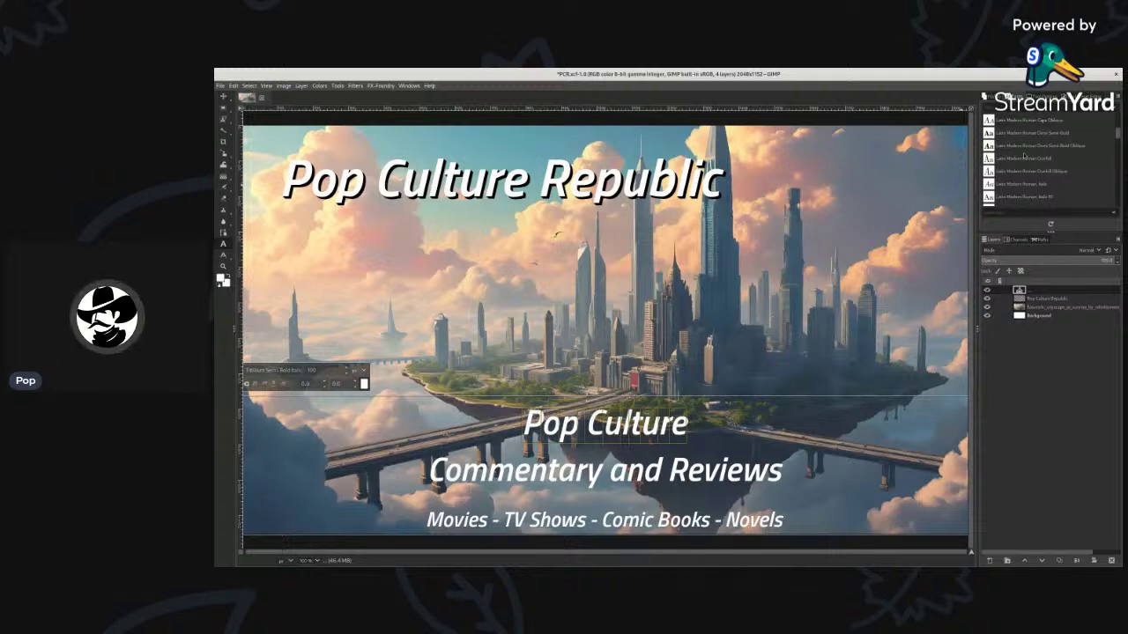
{"action": "scroll", "coordinate": [1024, 156], "scroll_direction": "up", "scroll_amount": 1}
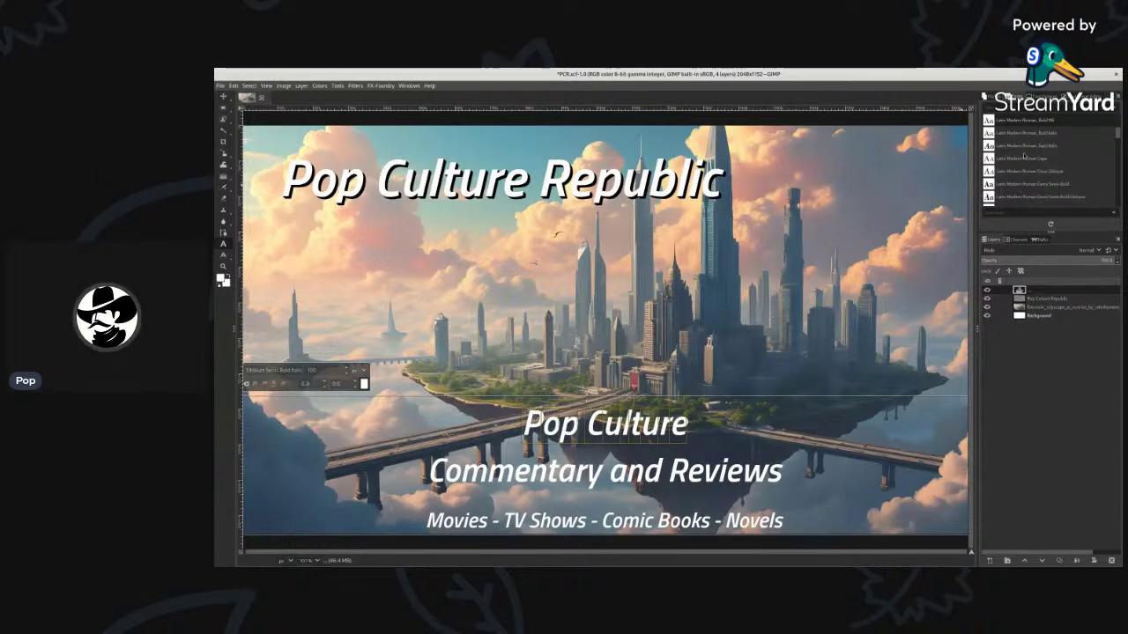
Look through the Latin Modern Roman Bold and regular variants for the tagline text.
{"action": "scroll", "coordinate": [1024, 156], "scroll_direction": "up", "scroll_amount": 1}
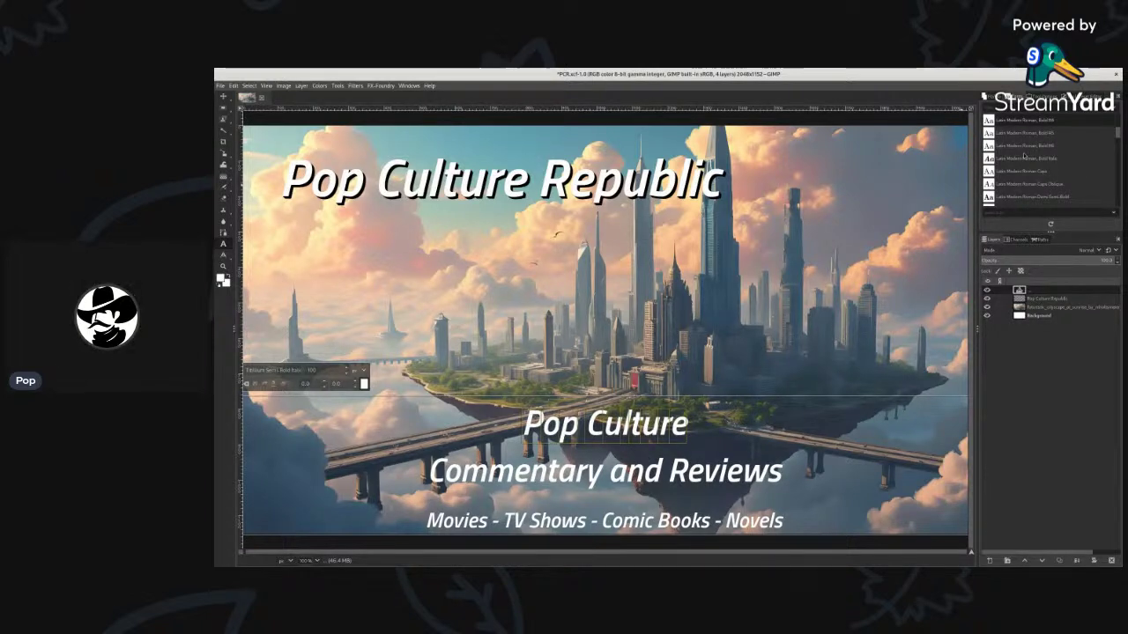
{"action": "scroll", "coordinate": [1024, 156], "scroll_direction": "up", "scroll_amount": 2}
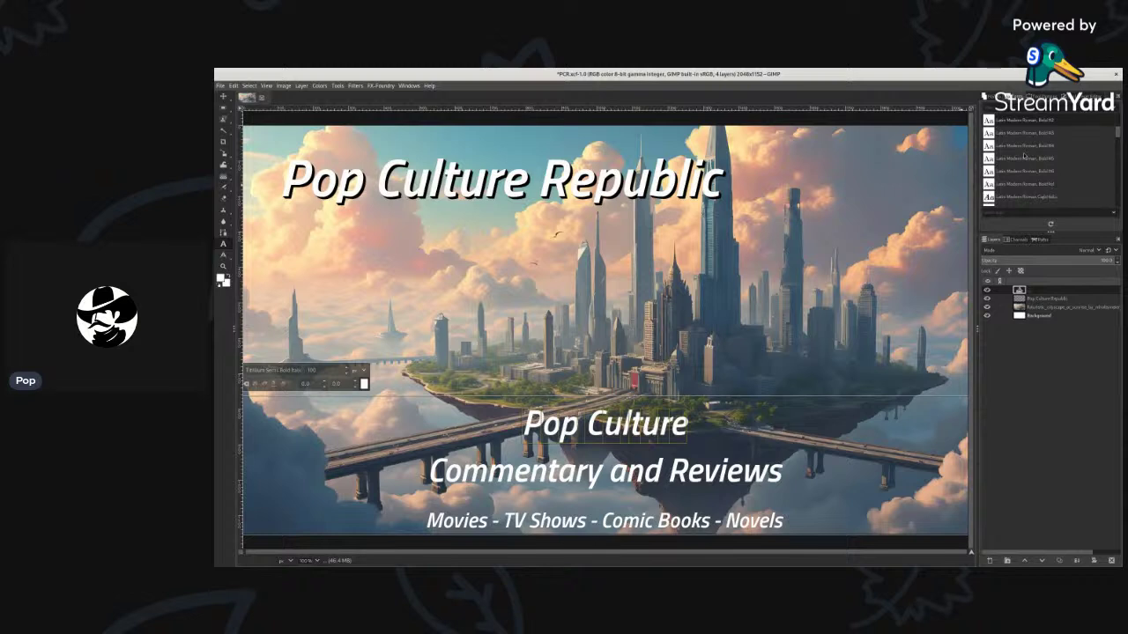
{"action": "scroll", "coordinate": [1024, 156], "scroll_direction": "up", "scroll_amount": 3}
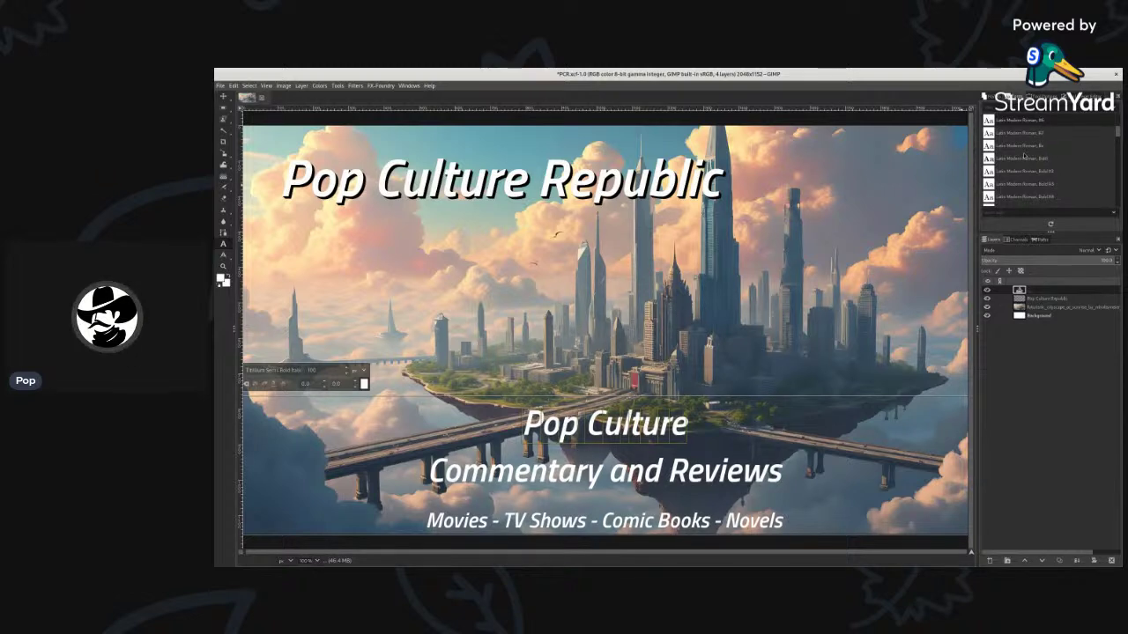
{"action": "scroll", "coordinate": [1024, 156], "scroll_direction": "up", "scroll_amount": 2}
{"action": "scroll", "coordinate": [1024, 156], "scroll_direction": "up", "scroll_amount": 4}
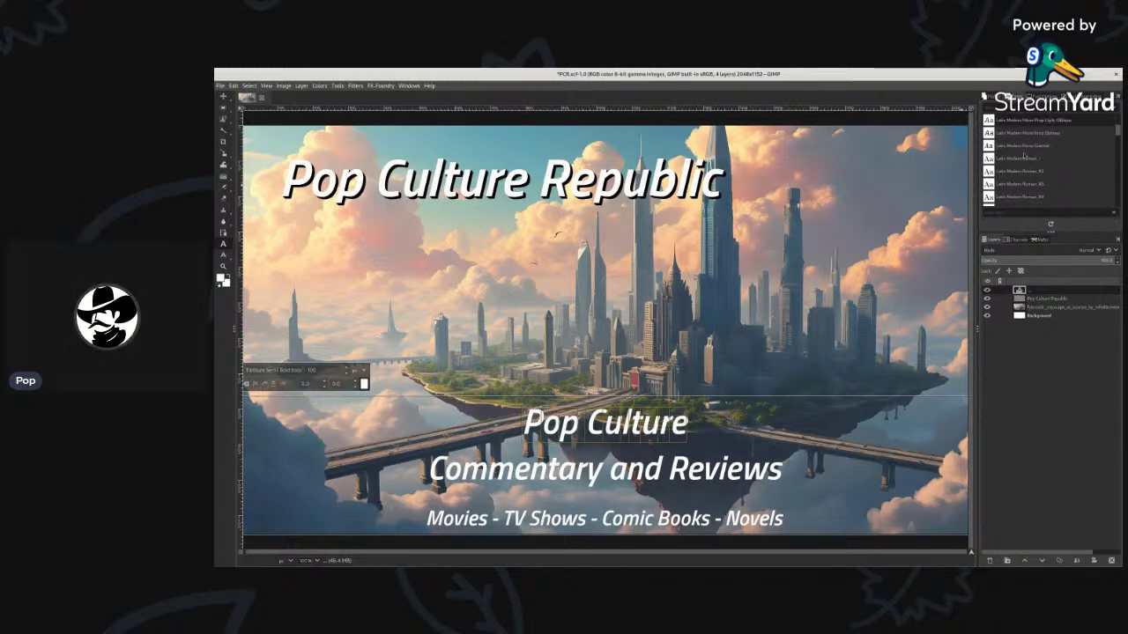
Look through the Latin Modern Mono variants for the tagline text, including Prop Light, Light Oblique and Caps.
{"action": "scroll", "coordinate": [1023, 156], "scroll_direction": "up", "scroll_amount": 5}
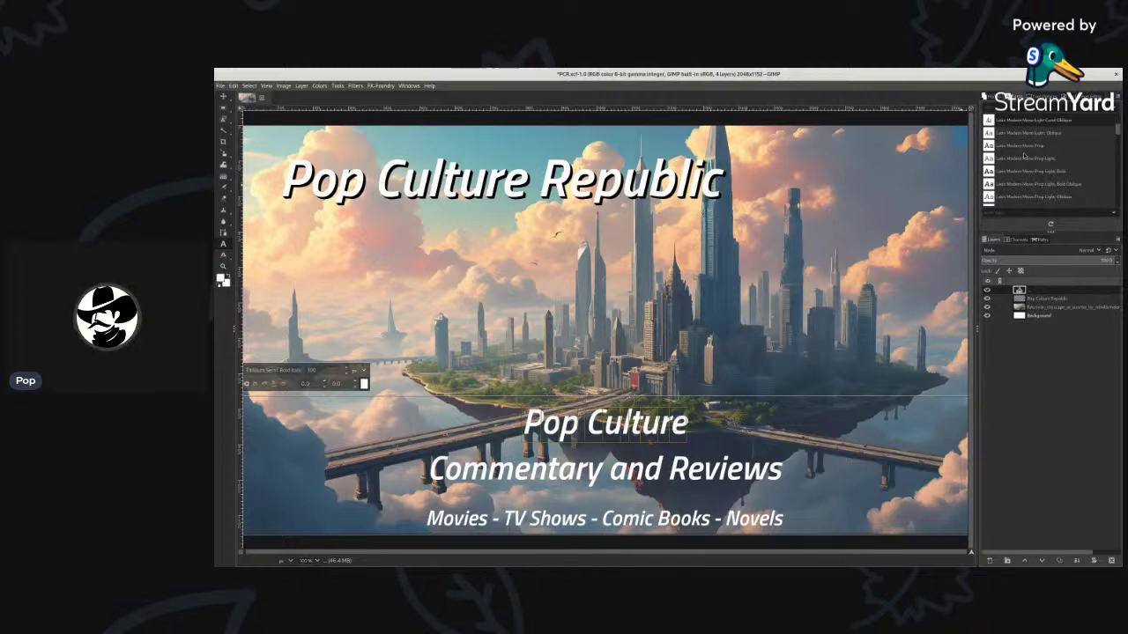
{"action": "scroll", "coordinate": [1024, 156], "scroll_direction": "up", "scroll_amount": 1}
{"action": "scroll", "coordinate": [1024, 156], "scroll_direction": "up", "scroll_amount": 3}
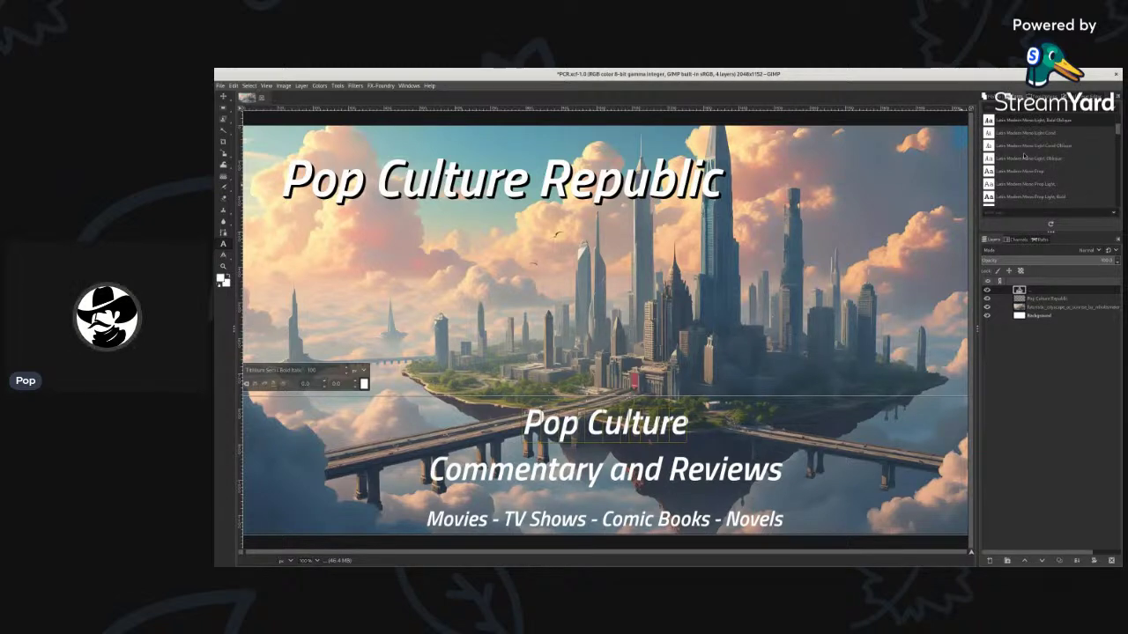
{"action": "scroll", "coordinate": [1023, 156], "scroll_direction": "up", "scroll_amount": 3}
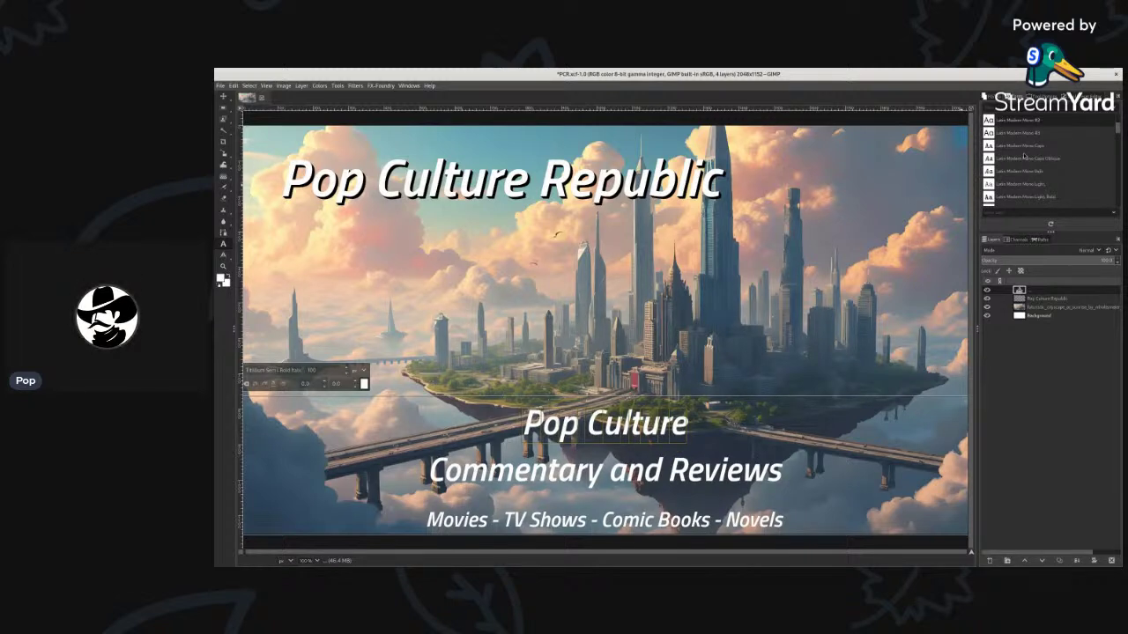
{"action": "scroll", "coordinate": [1024, 156], "scroll_direction": "up", "scroll_amount": 2}
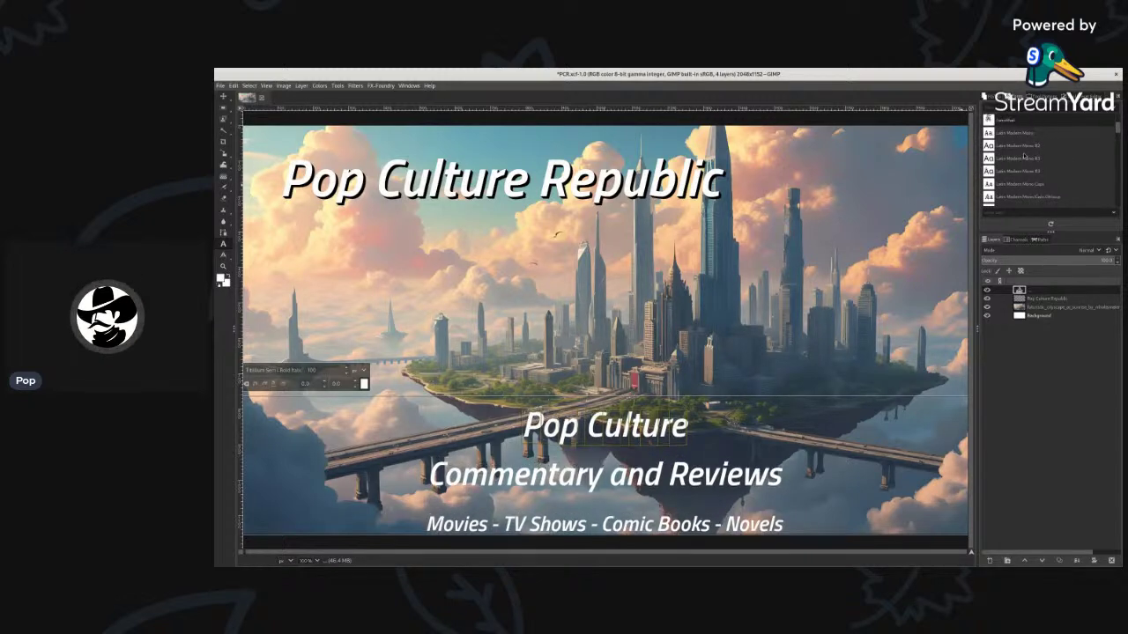
{"action": "scroll", "coordinate": [1023, 156], "scroll_direction": "up", "scroll_amount": 2}
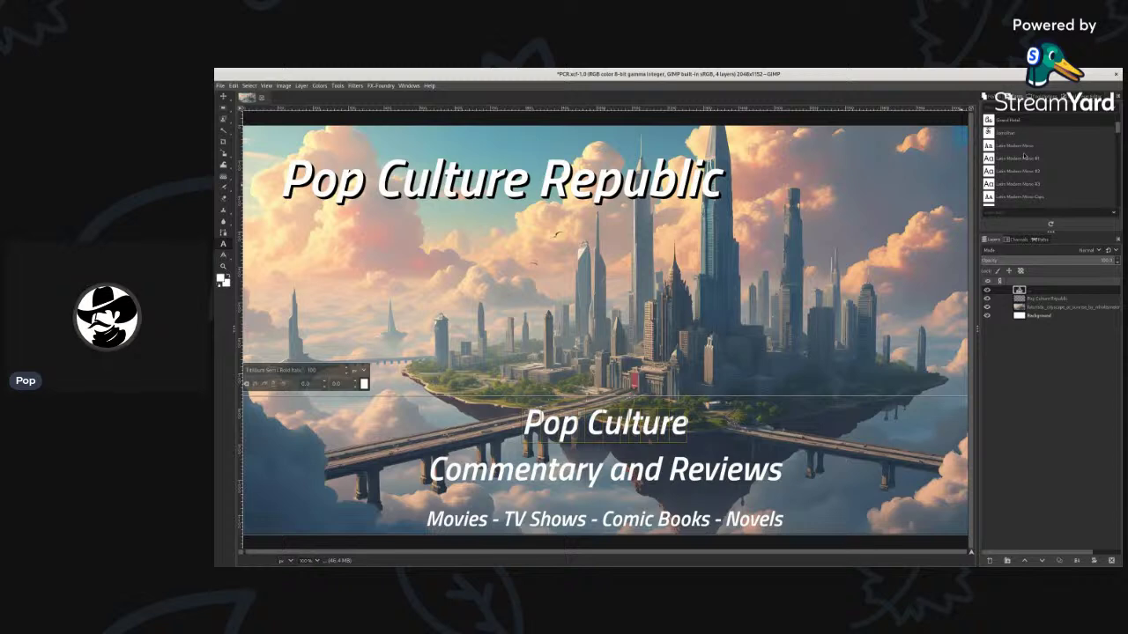
Find the Edge of the Galaxy fonts and compare their regular and Italic variants for the tagline text.
{"action": "scroll", "coordinate": [1024, 155], "scroll_direction": "up", "scroll_amount": 1}
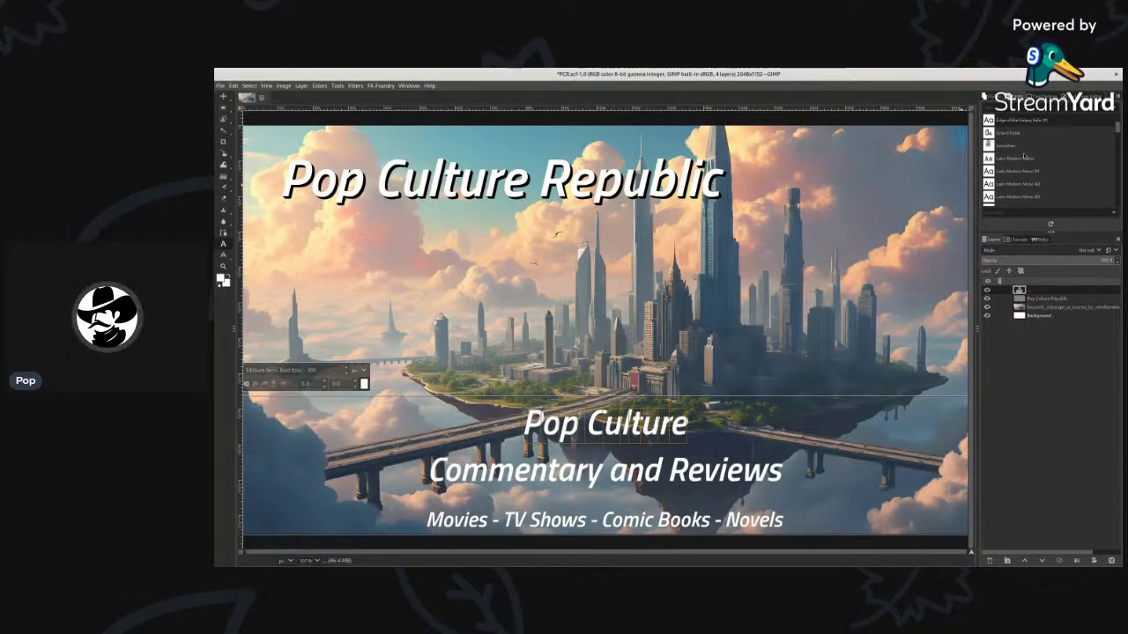
{"action": "scroll", "coordinate": [1024, 155], "scroll_direction": "up", "scroll_amount": 2}
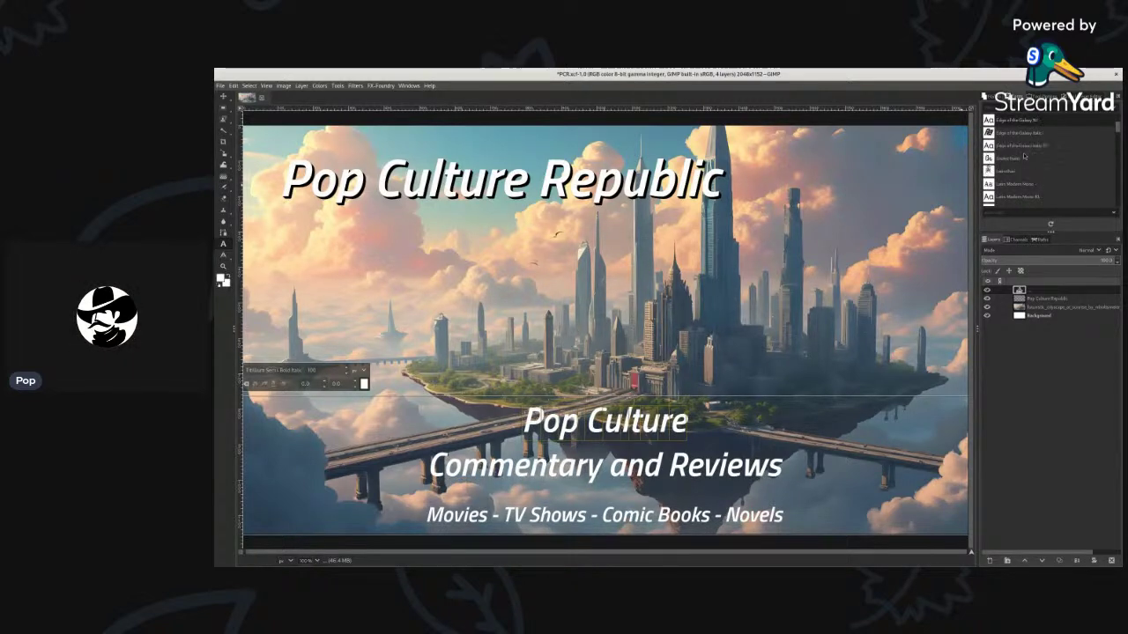
{"action": "scroll", "coordinate": [1024, 156], "scroll_direction": "up", "scroll_amount": 1}
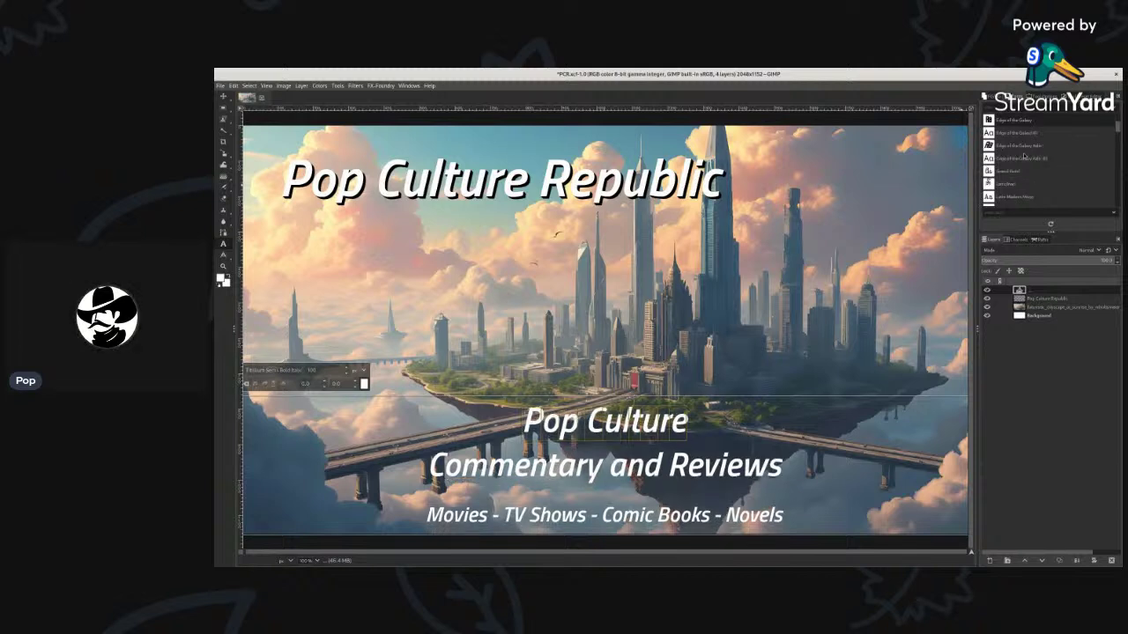
{"action": "scroll", "coordinate": [1024, 156], "scroll_direction": "up", "scroll_amount": 1}
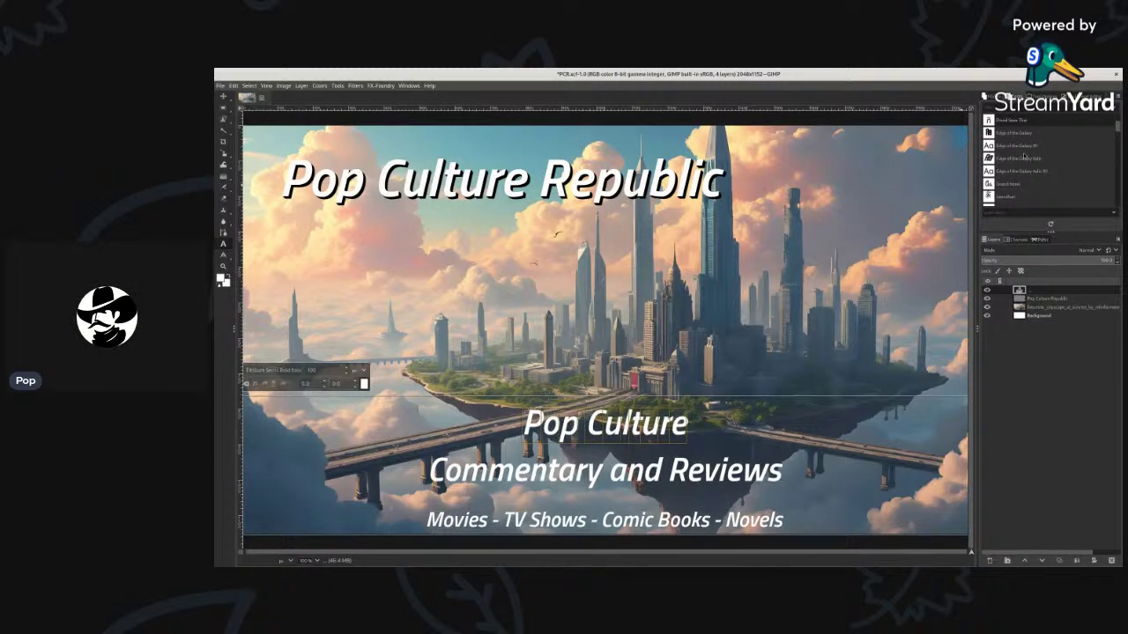
{"action": "scroll", "coordinate": [1023, 156], "scroll_direction": "down", "scroll_amount": 1}
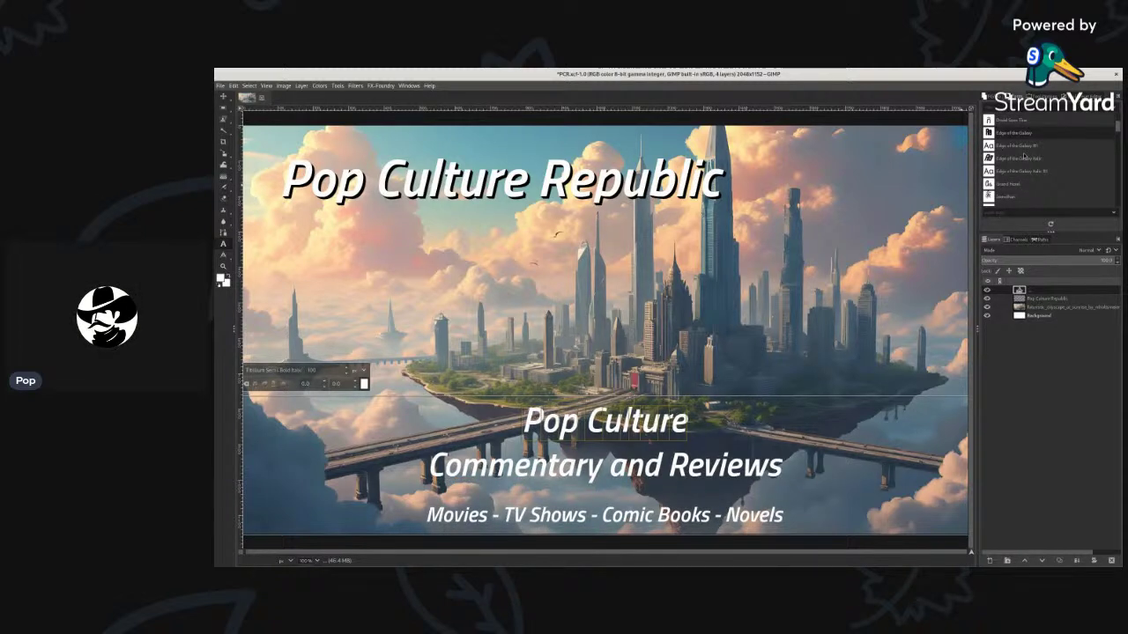
{"action": "scroll", "coordinate": [1023, 156], "scroll_direction": "down", "scroll_amount": 1}
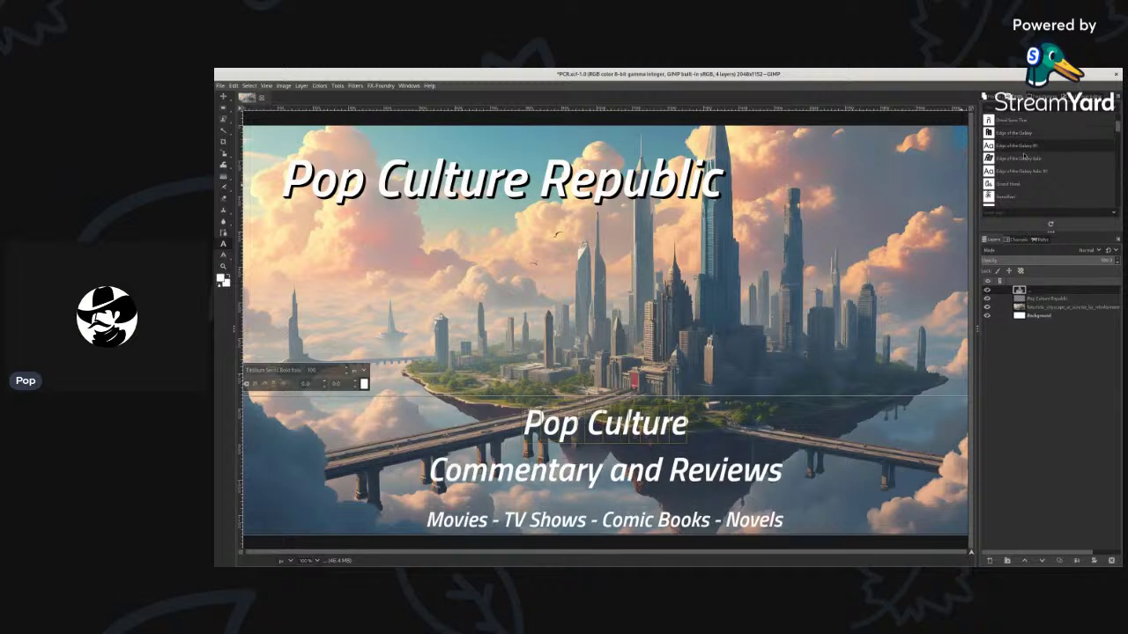
{"action": "scroll", "coordinate": [1024, 156], "scroll_direction": "up", "scroll_amount": 1}
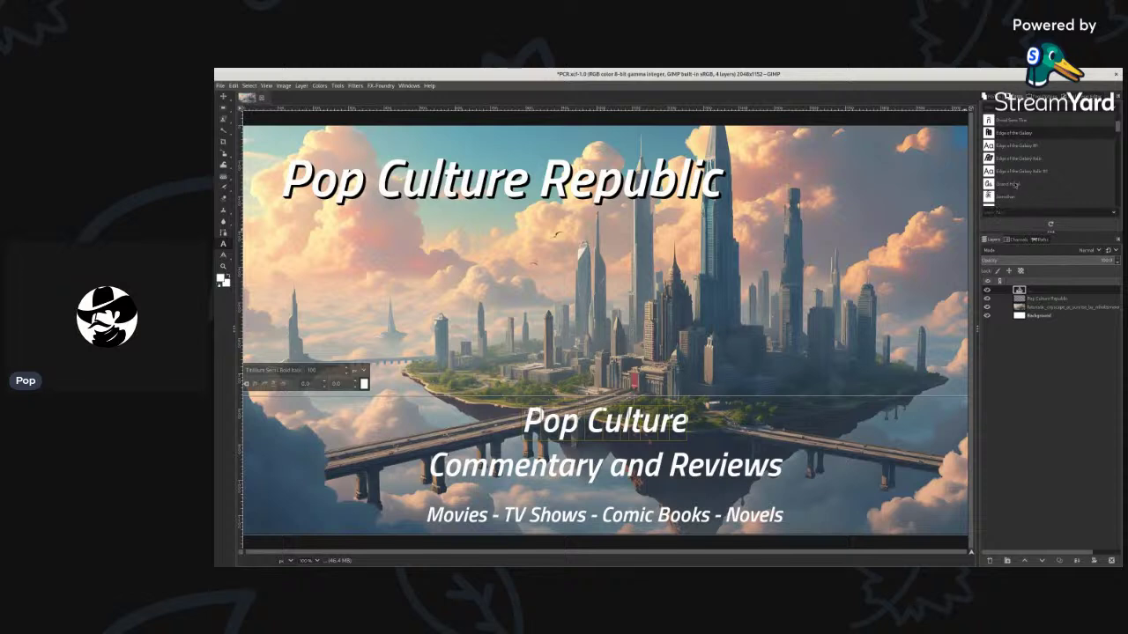
{"action": "left_click", "coordinate": [1015, 146]}
{"action": "left_click", "coordinate": [1015, 160]}
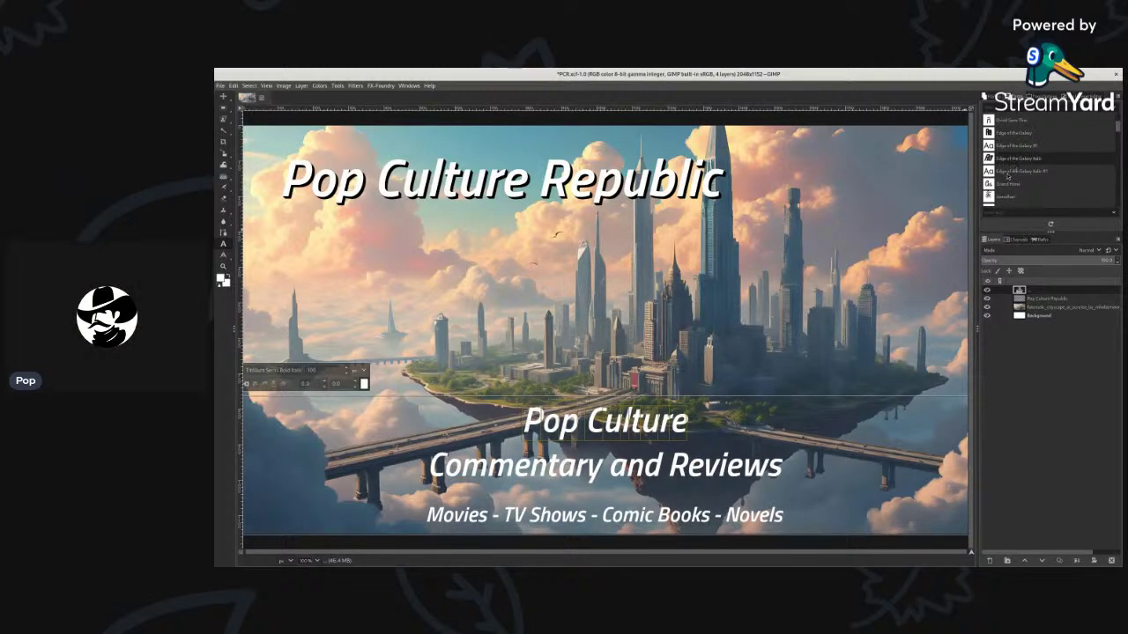
{"action": "left_click", "coordinate": [1008, 172]}
{"action": "left_click", "coordinate": [1019, 160]}
{"action": "left_click", "coordinate": [1015, 148]}
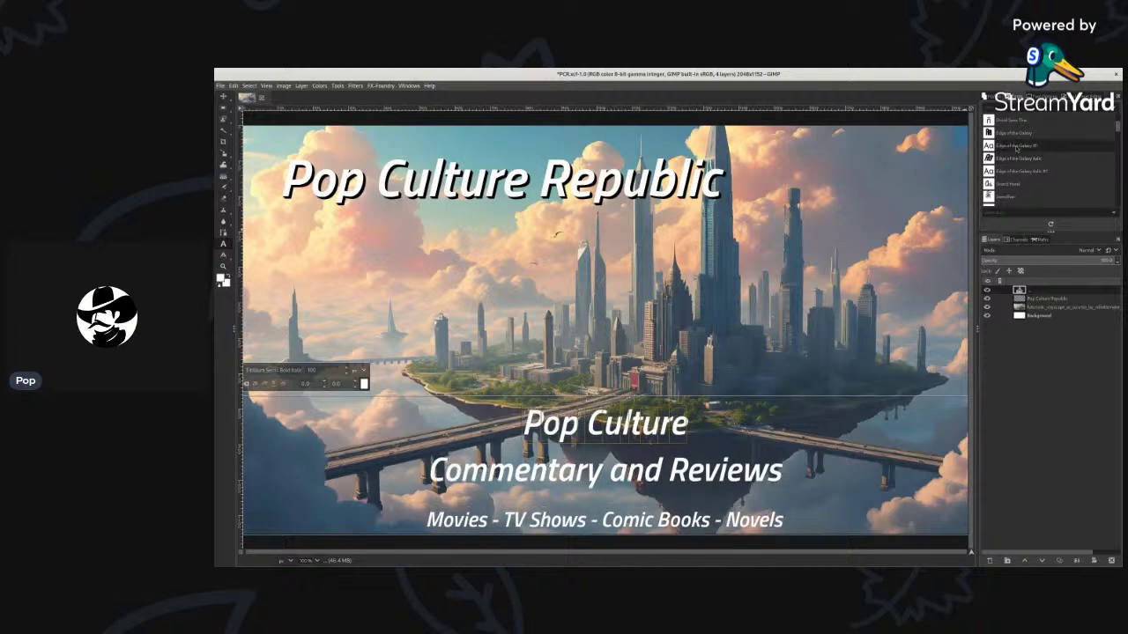
Look through the Droid Sans, DejaVu Sans and Comfortaa fonts for the tagline text.
{"action": "scroll", "coordinate": [1014, 149], "scroll_direction": "up", "scroll_amount": 3}
{"action": "scroll", "coordinate": [1013, 148], "scroll_direction": "up", "scroll_amount": 2}
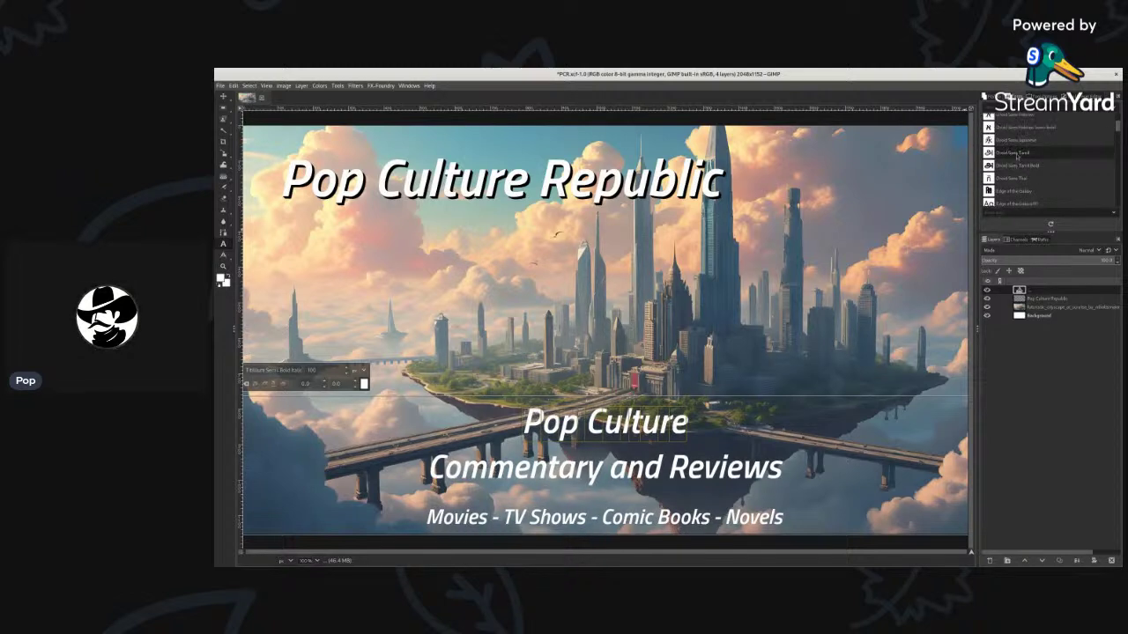
{"action": "scroll", "coordinate": [1013, 145], "scroll_direction": "up", "scroll_amount": 2}
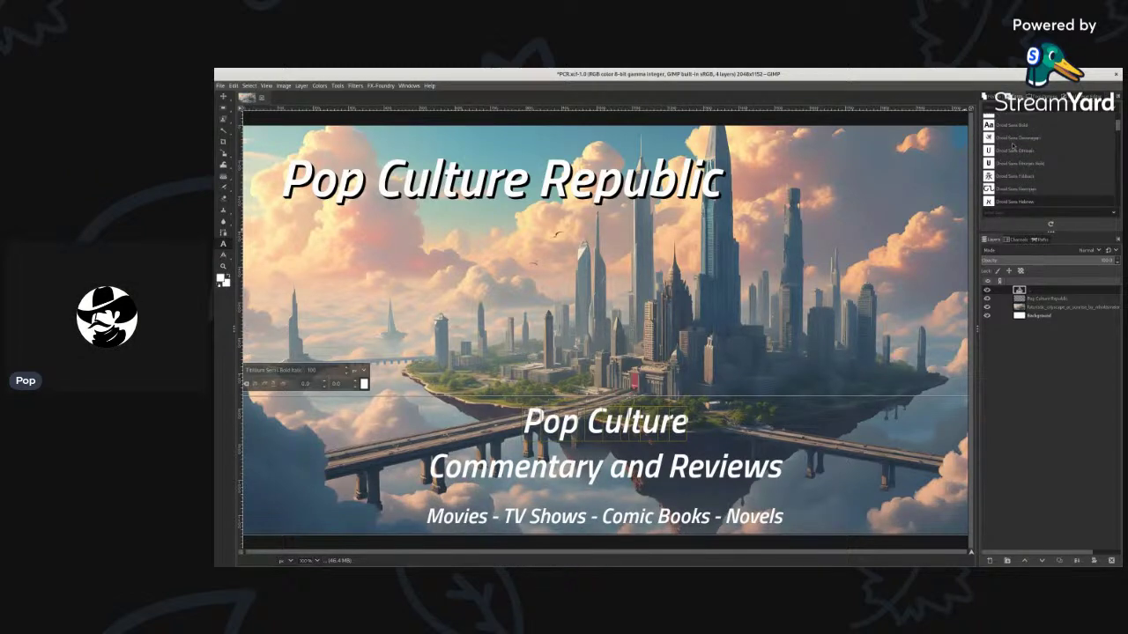
{"action": "scroll", "coordinate": [1013, 146], "scroll_direction": "up", "scroll_amount": 3}
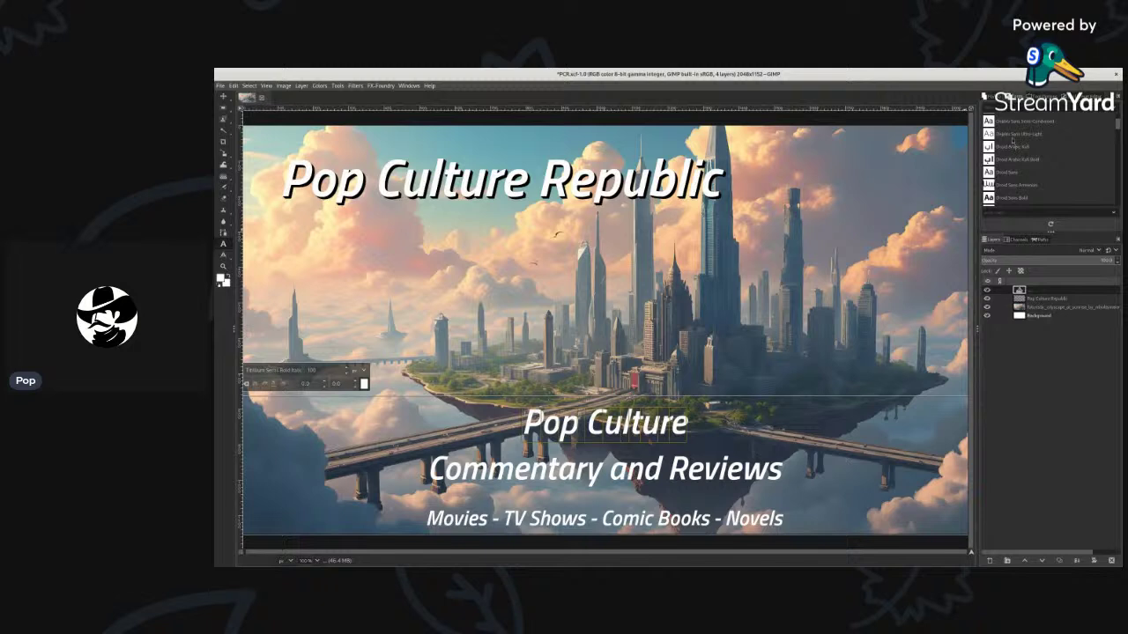
{"action": "scroll", "coordinate": [1013, 142], "scroll_direction": "up", "scroll_amount": 2}
{"action": "left_click", "coordinate": [1014, 139]}
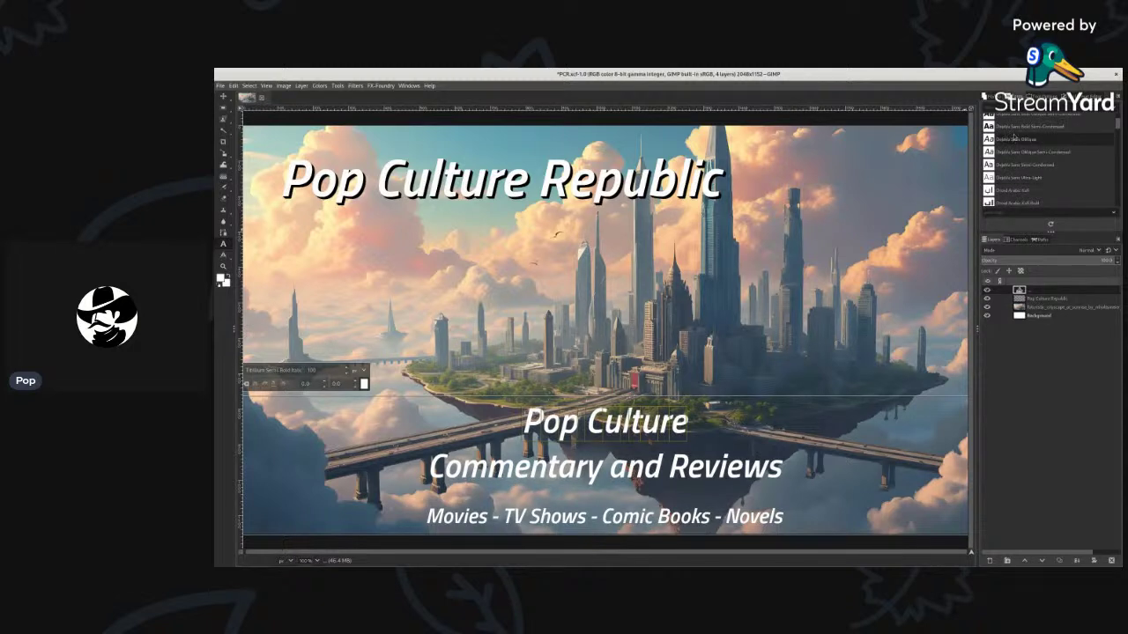
{"action": "scroll", "coordinate": [1013, 138], "scroll_direction": "up", "scroll_amount": 3}
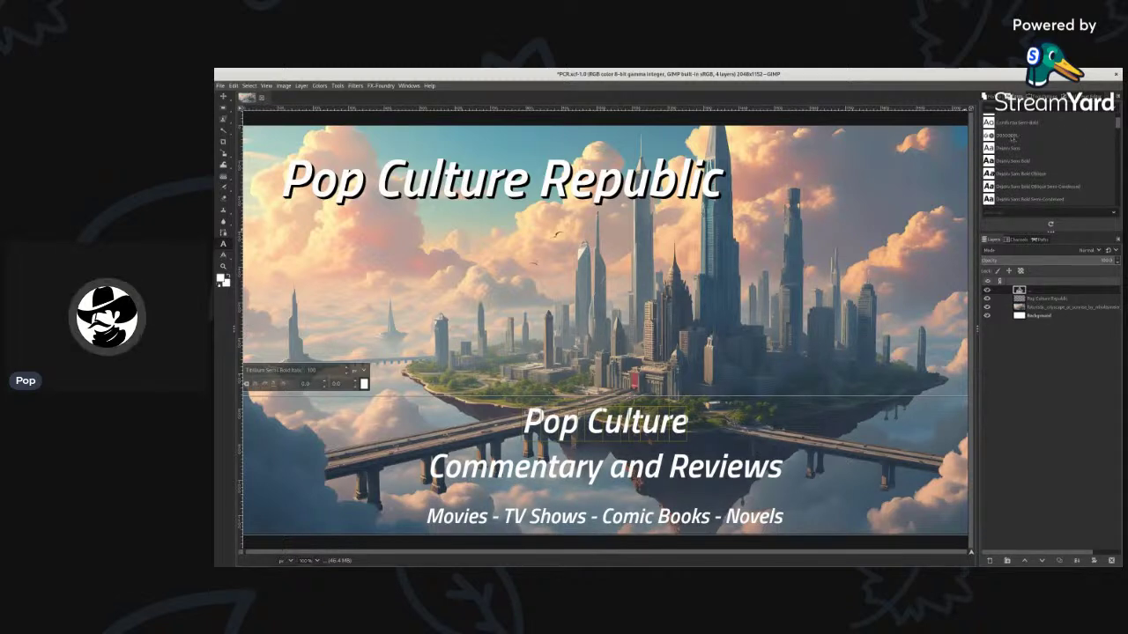
{"action": "scroll", "coordinate": [1014, 139], "scroll_direction": "up", "scroll_amount": 2}
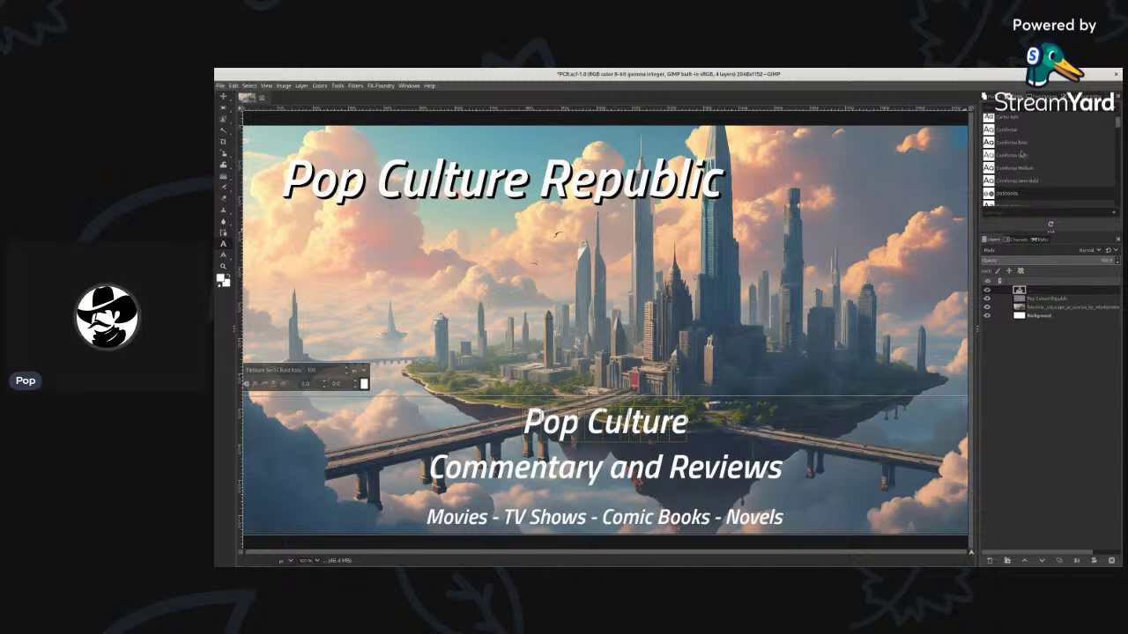
{"action": "left_click", "coordinate": [1005, 143]}
{"action": "scroll", "coordinate": [1005, 144], "scroll_direction": "down", "scroll_amount": 2}
{"action": "left_click", "coordinate": [1005, 148]}
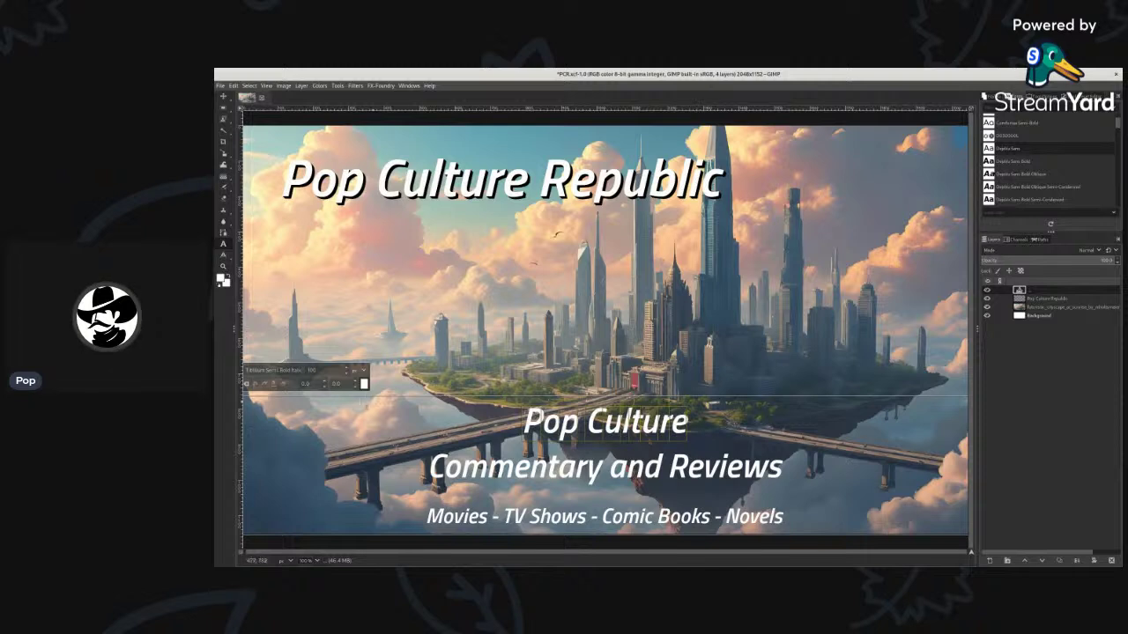
Set the font of the tagline's "Pop Culture" line to Edge of the Galaxy.
{"action": "triple_click", "coordinate": [281, 370]}
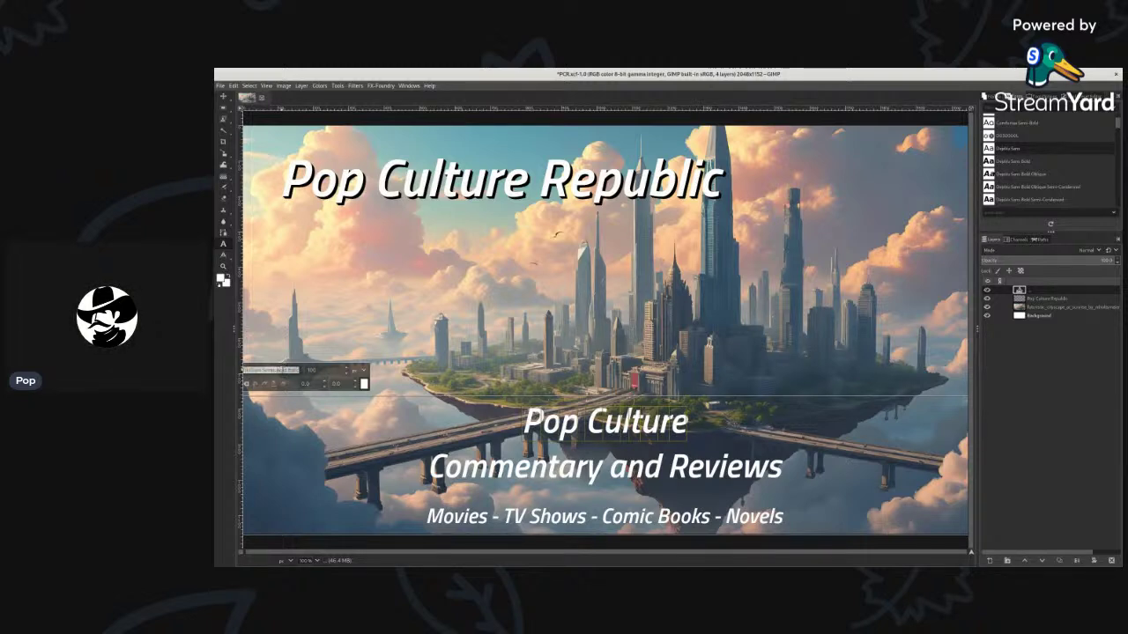
{"action": "key", "text": "BackSpace"}
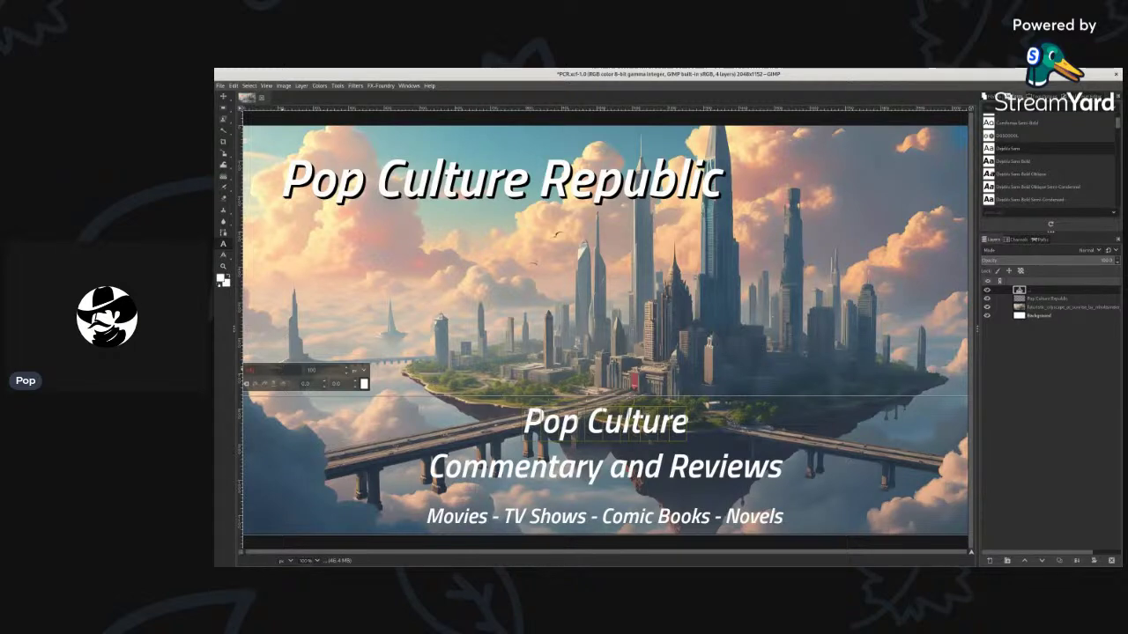
{"action": "type", "text": "Edge of the Galaxy"}
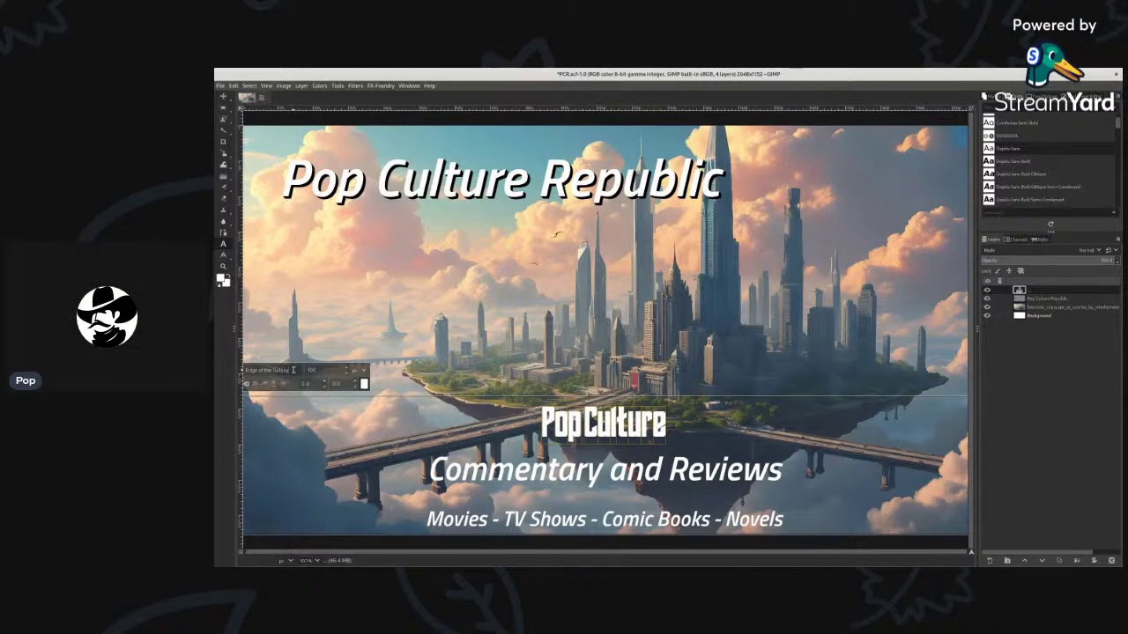
Check the DejaVu Sans Bold, Bold Oblique, Semi-Condensed and Oblique variants as alternatives for the tagline text.
{"action": "left_click", "coordinate": [1018, 165]}
{"action": "scroll", "coordinate": [1019, 164], "scroll_direction": "down", "scroll_amount": 1}
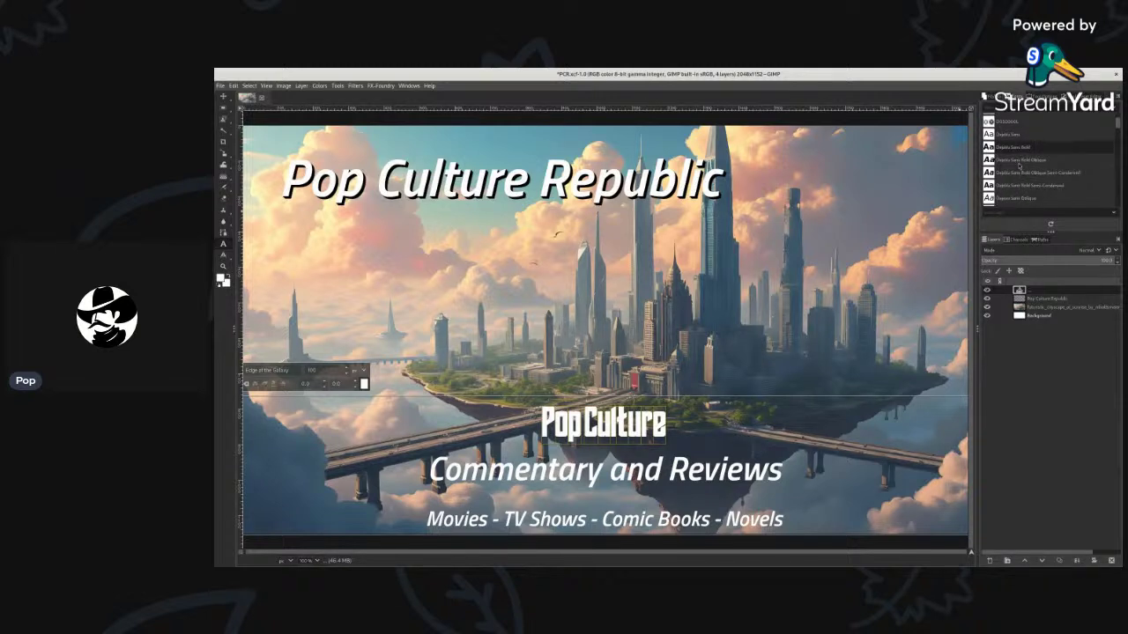
{"action": "left_click", "coordinate": [1016, 161]}
{"action": "left_click", "coordinate": [1020, 173]}
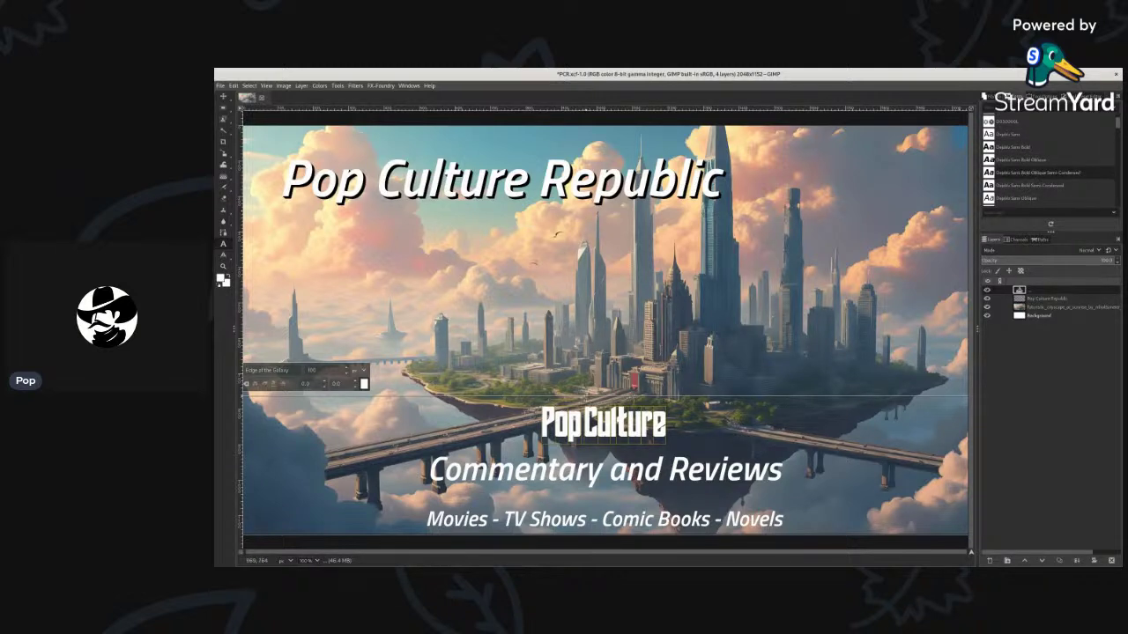
{"action": "left_click_drag", "start_coordinate": [292, 370], "coordinate": [235, 372]}
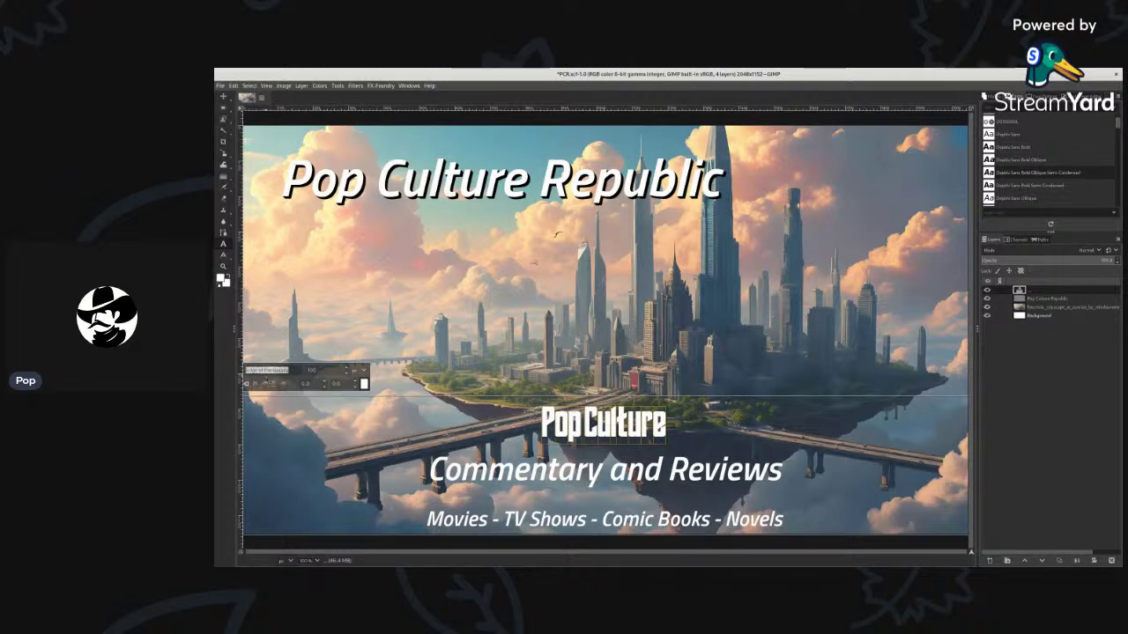
{"action": "left_click", "coordinate": [1018, 186]}
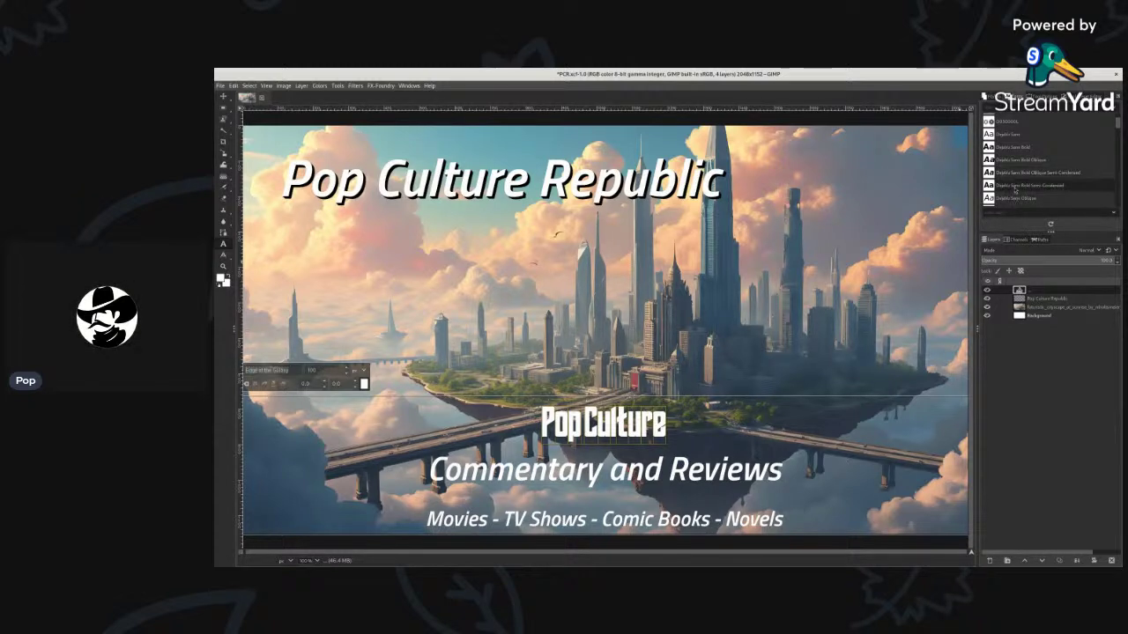
{"action": "left_click", "coordinate": [1017, 199]}
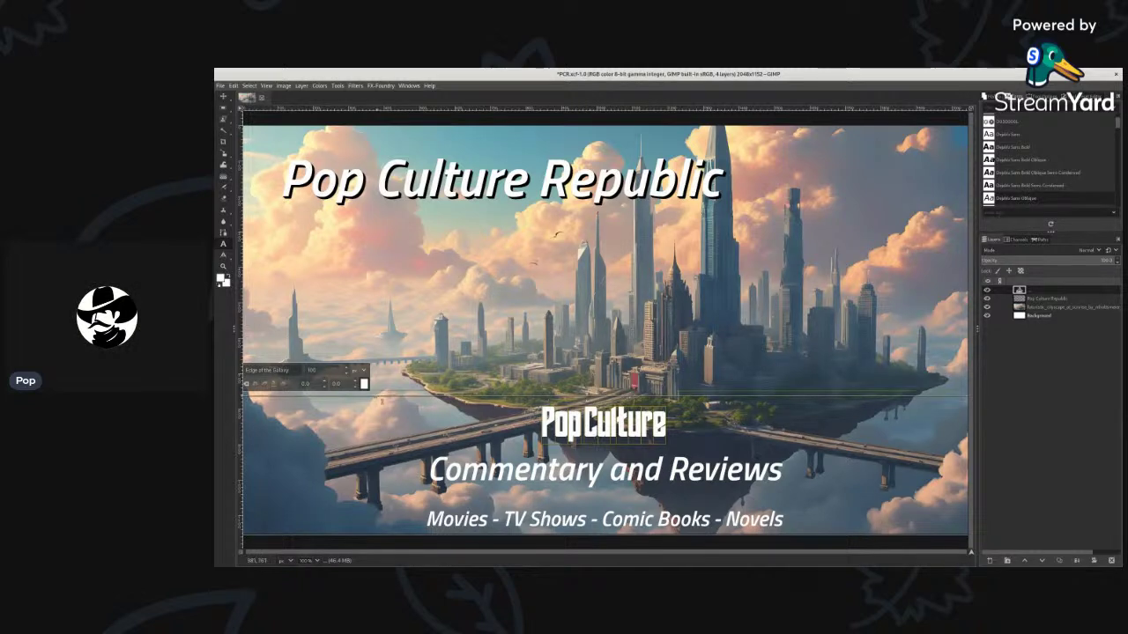
Increase the kerning of the "Pop Culture" line to spread its letters further apart.
{"action": "scroll", "coordinate": [338, 384], "scroll_direction": "up", "scroll_amount": 10}
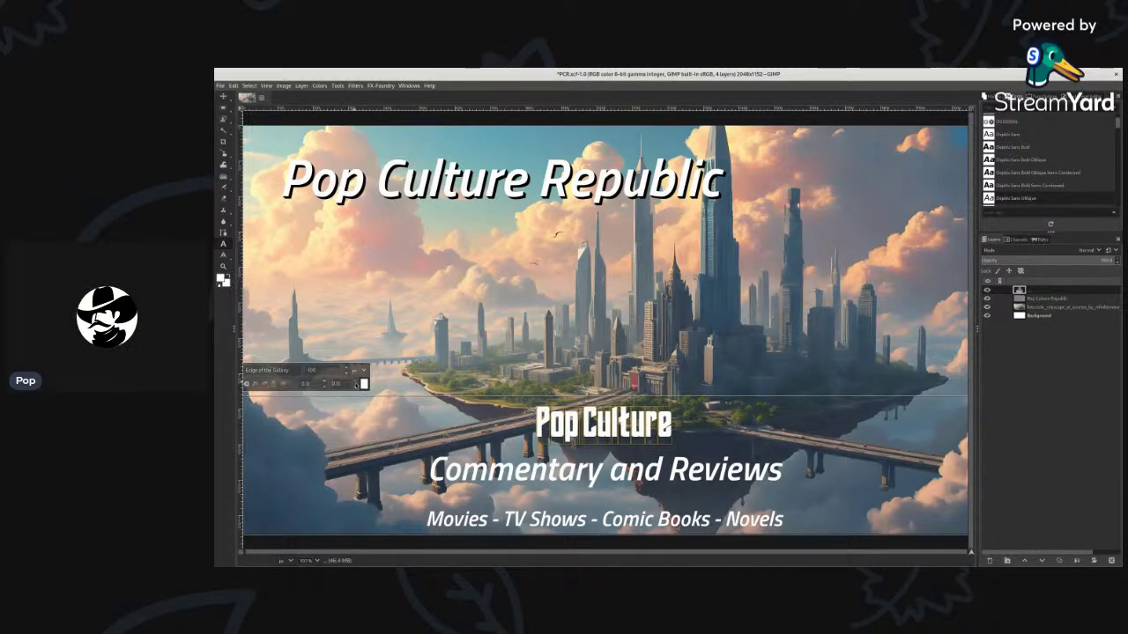
{"action": "left_click", "coordinate": [356, 382]}
{"action": "left_click", "coordinate": [356, 383]}
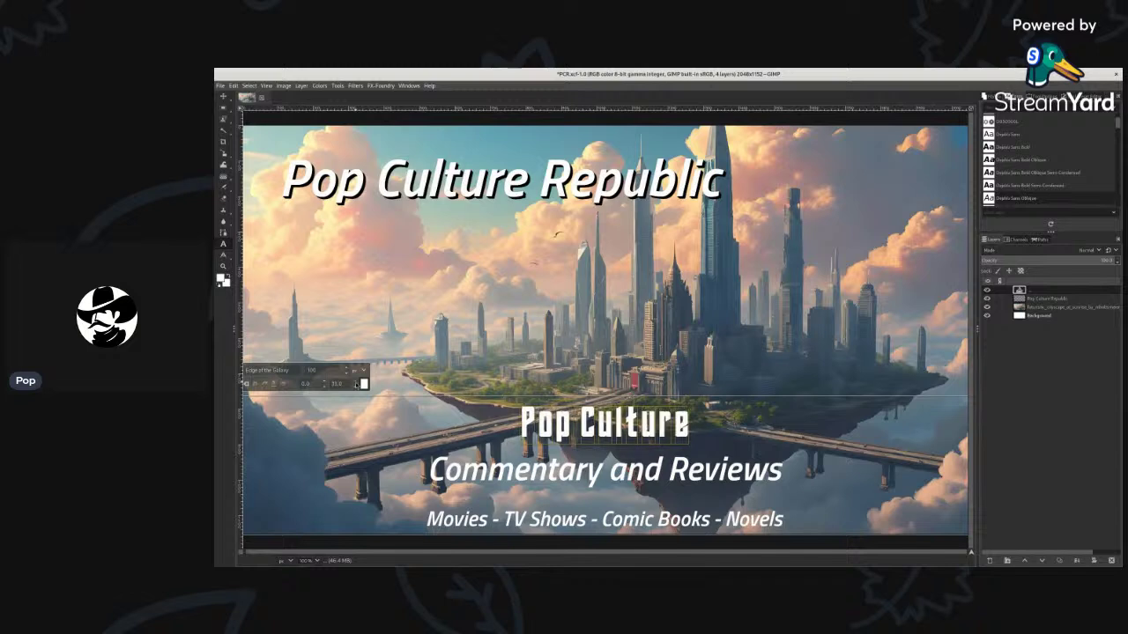
Widen the kerning of the Edge of the Galaxy "Pop Culture" line to 21.
{"action": "left_click", "coordinate": [356, 383]}
{"action": "left_click", "coordinate": [356, 383]}
{"action": "left_click", "coordinate": [356, 382]}
{"action": "left_click", "coordinate": [356, 382]}
{"action": "left_click", "coordinate": [356, 383]}
{"action": "left_click", "coordinate": [356, 382]}
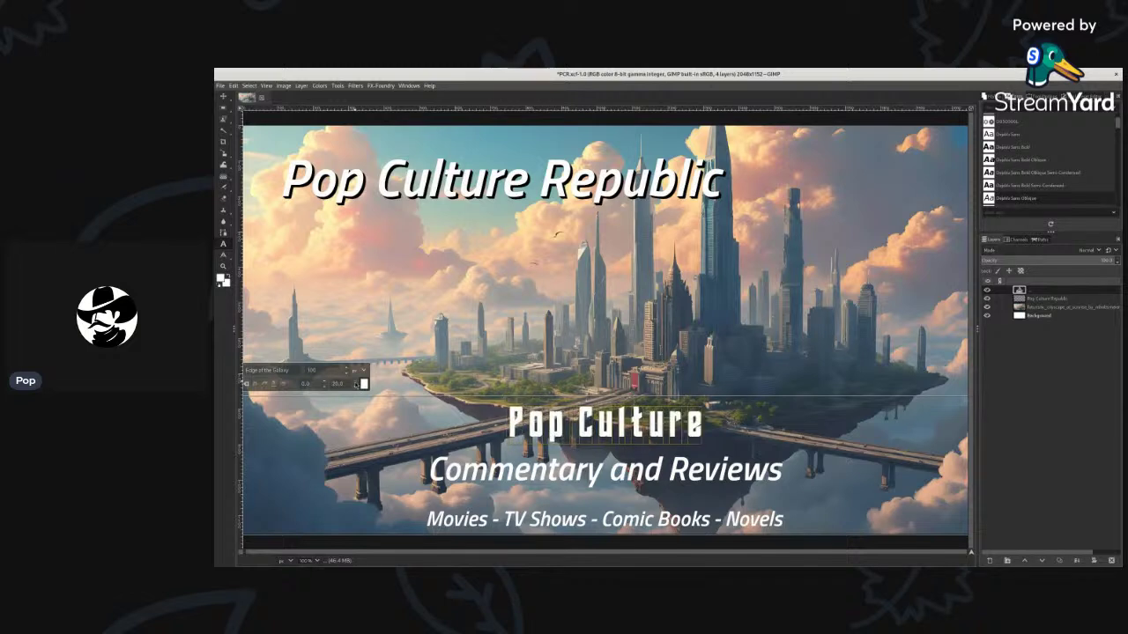
{"action": "left_click", "coordinate": [356, 383]}
{"action": "left_click", "coordinate": [356, 382]}
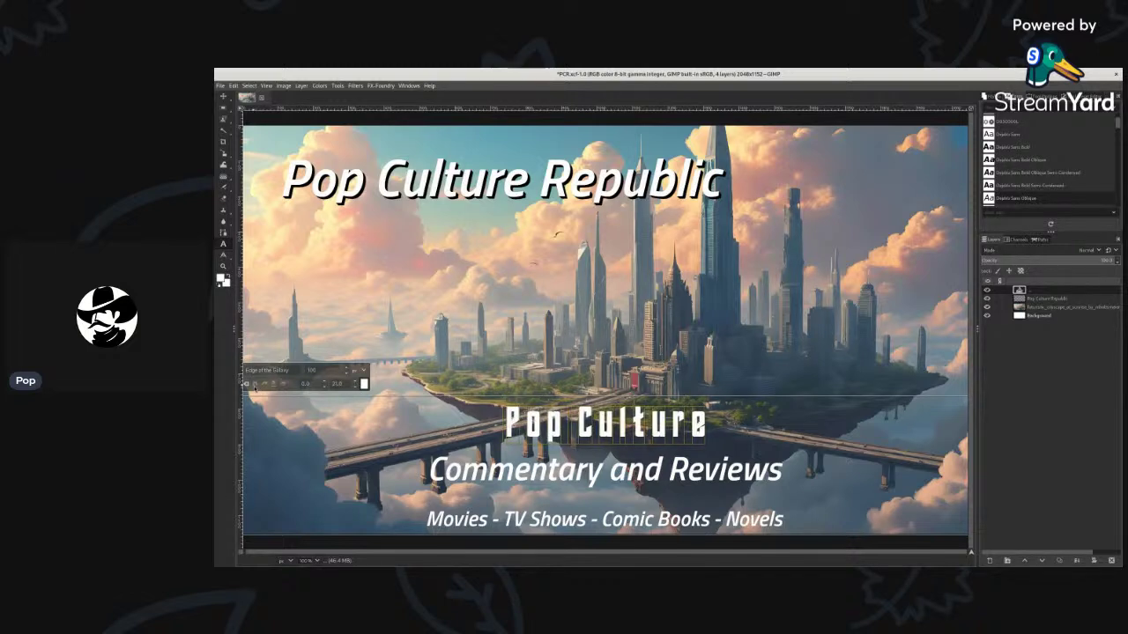
Make the "Pop Culture" line italic.
{"action": "left_click", "coordinate": [265, 383]}
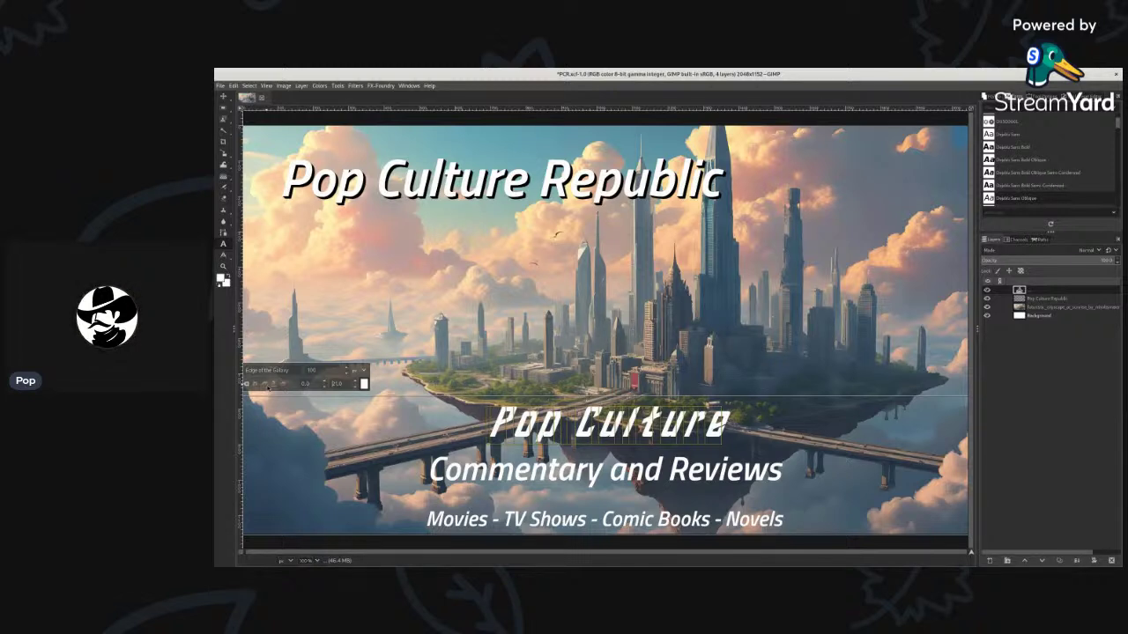
{"action": "left_click", "coordinate": [267, 386]}
{"action": "left_click", "coordinate": [266, 386]}
{"action": "left_click", "coordinate": [480, 347]}
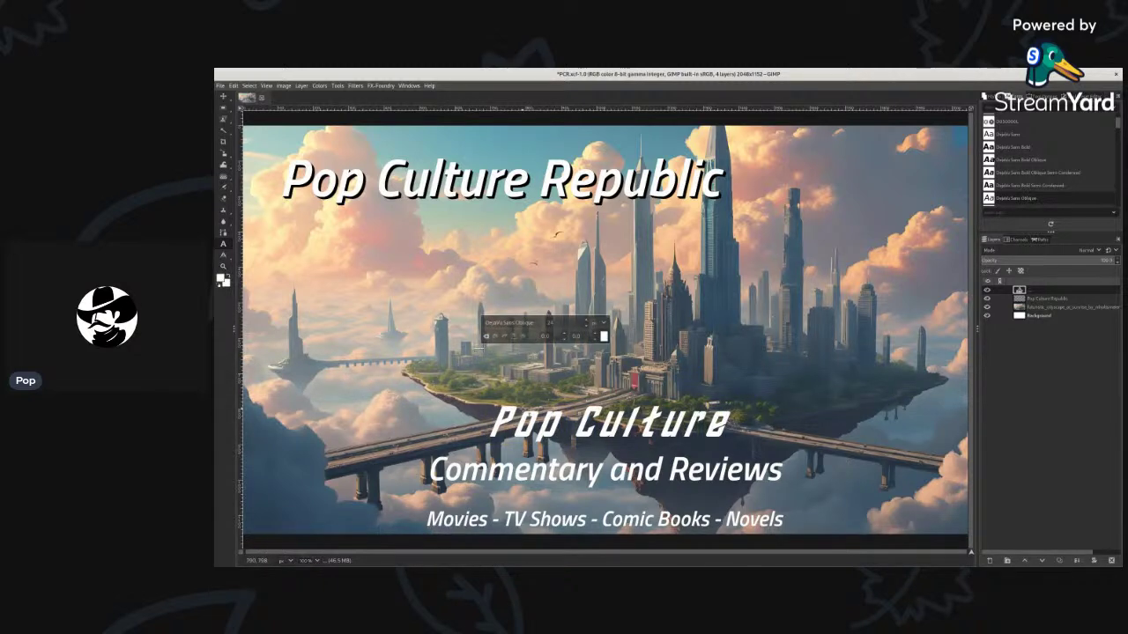
Undo the italic, kerning and Edge of the Galaxy font changes on the "Pop Culture" line.
{"action": "left_click", "coordinate": [509, 421]}
{"action": "key", "text": "Down"}
{"action": "key", "text": "Down"}
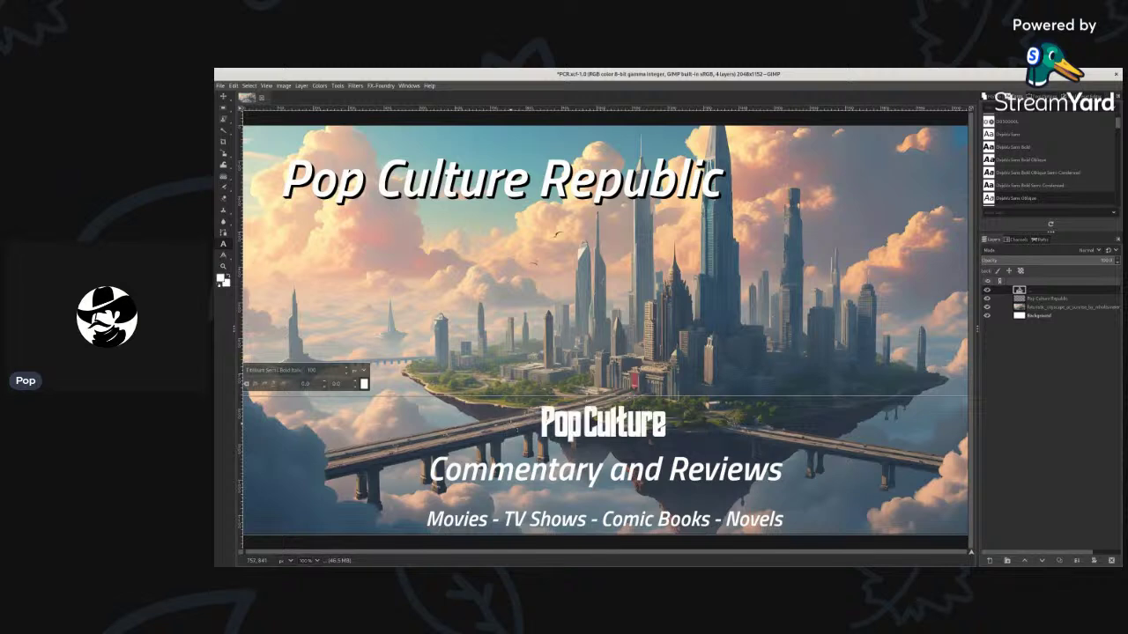
{"action": "key", "text": "Down"}
{"action": "key", "text": "Down"}
{"action": "key", "text": "Down"}
{"action": "key", "text": "Down"}
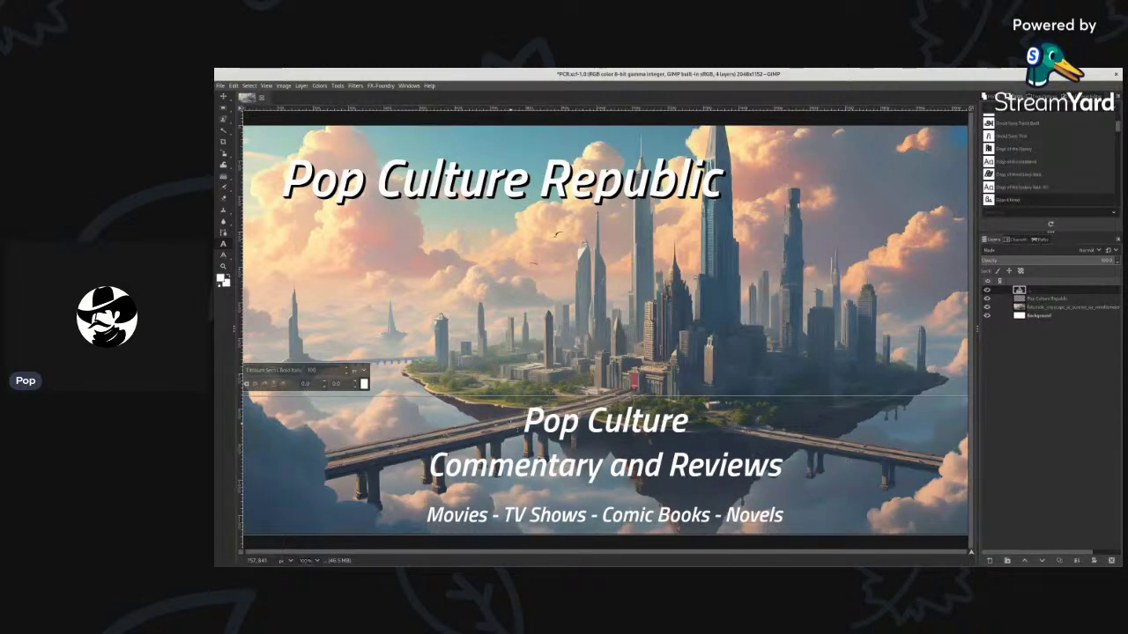
{"action": "key", "text": "Down"}
{"action": "key", "text": "Down"}
{"action": "key", "text": "Down"}
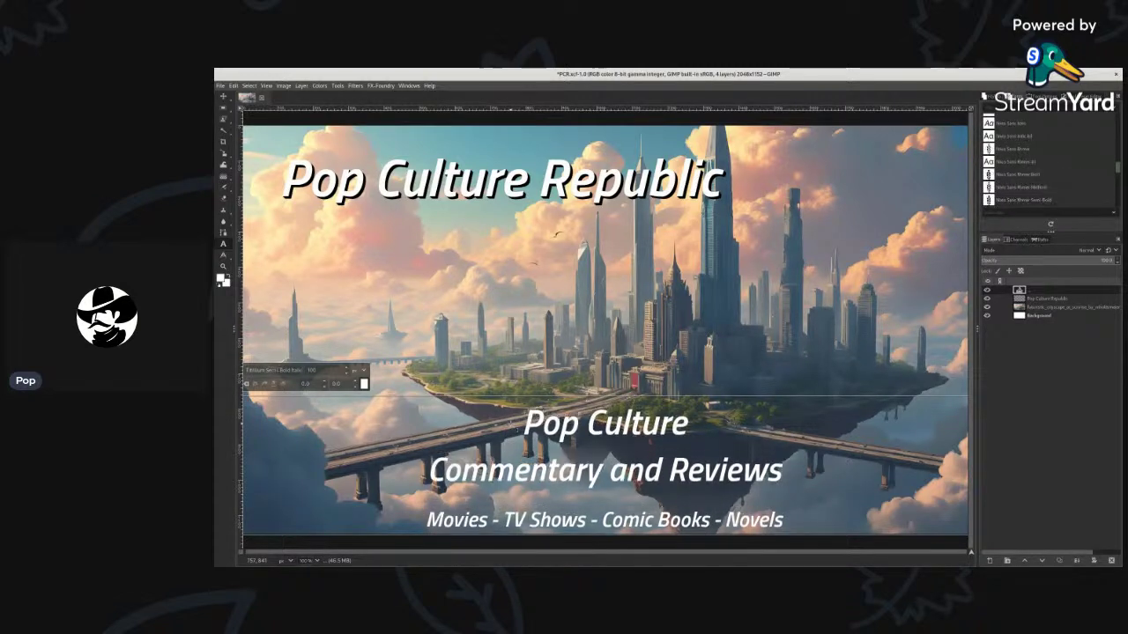
Undo the earlier tagline edits back to the letter-spaced "Pop Culture" line with the shadowed text.
{"action": "key", "text": "Down"}
{"action": "key", "text": "Down"}
{"action": "key", "text": "Down"}
{"action": "key", "text": "Down"}
{"action": "key", "text": "Down"}
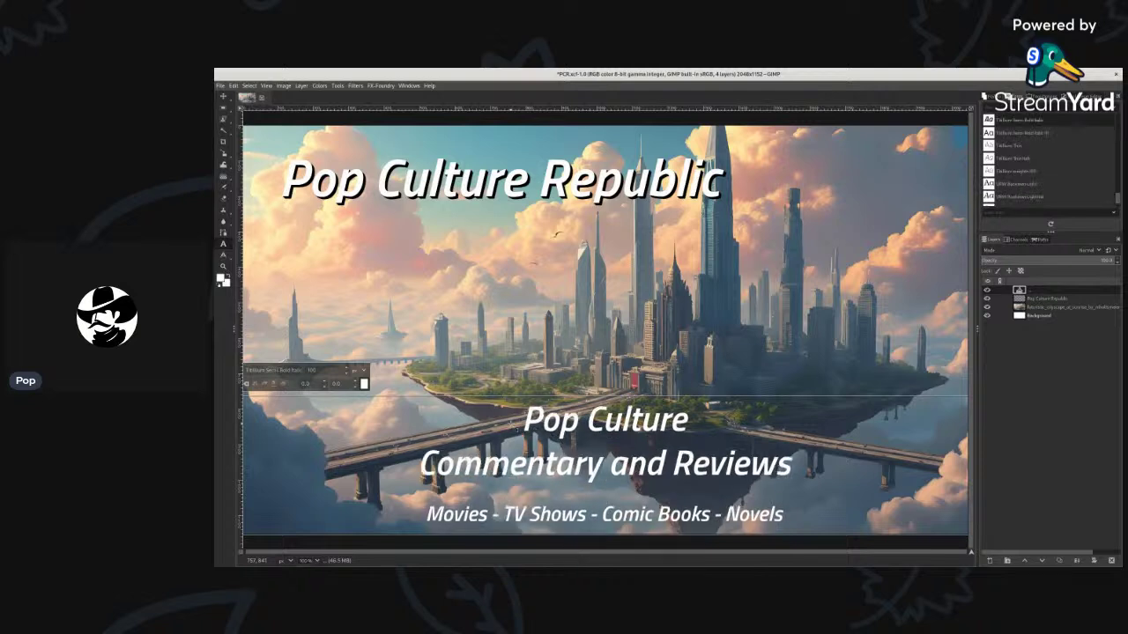
{"action": "type", "text": "All Things"}
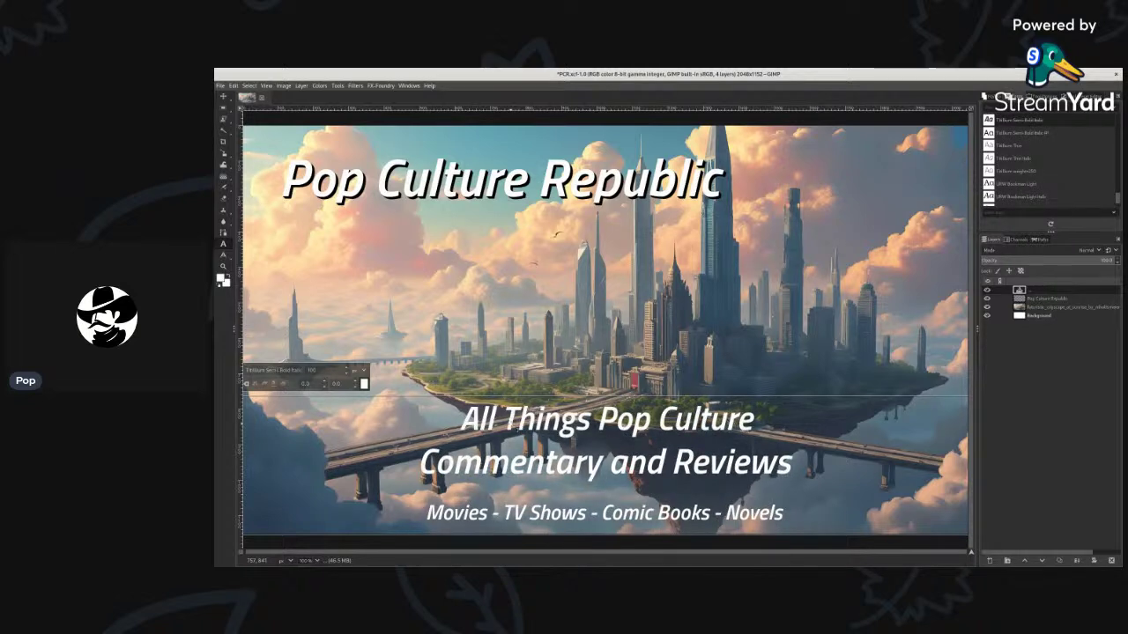
{"action": "key", "text": "ctrl+z"}
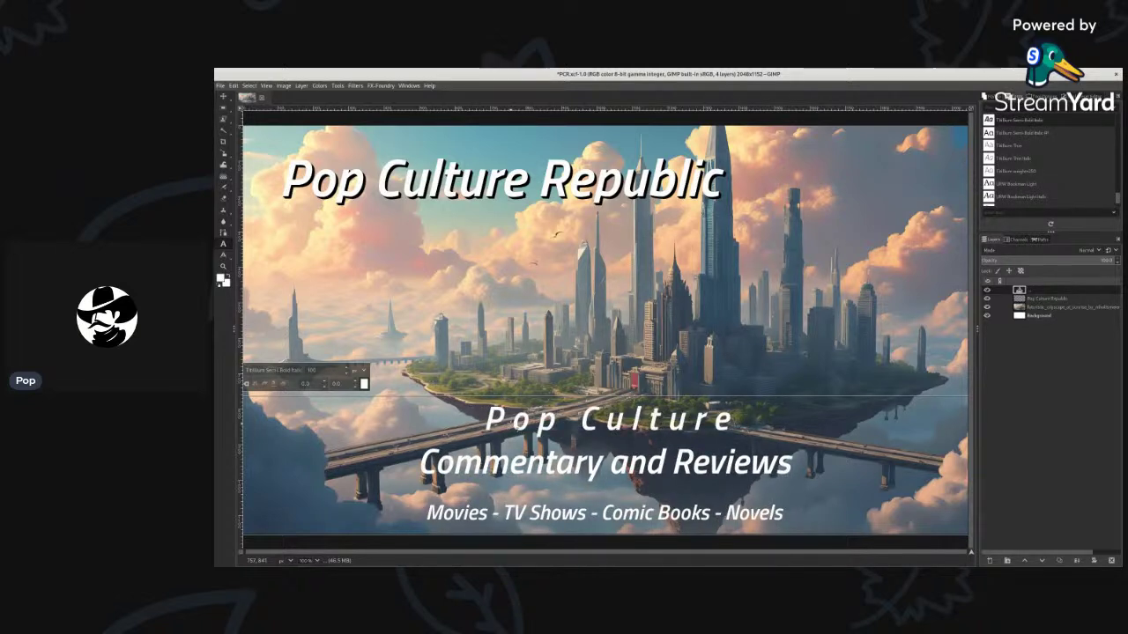
{"action": "key", "text": "Escape"}
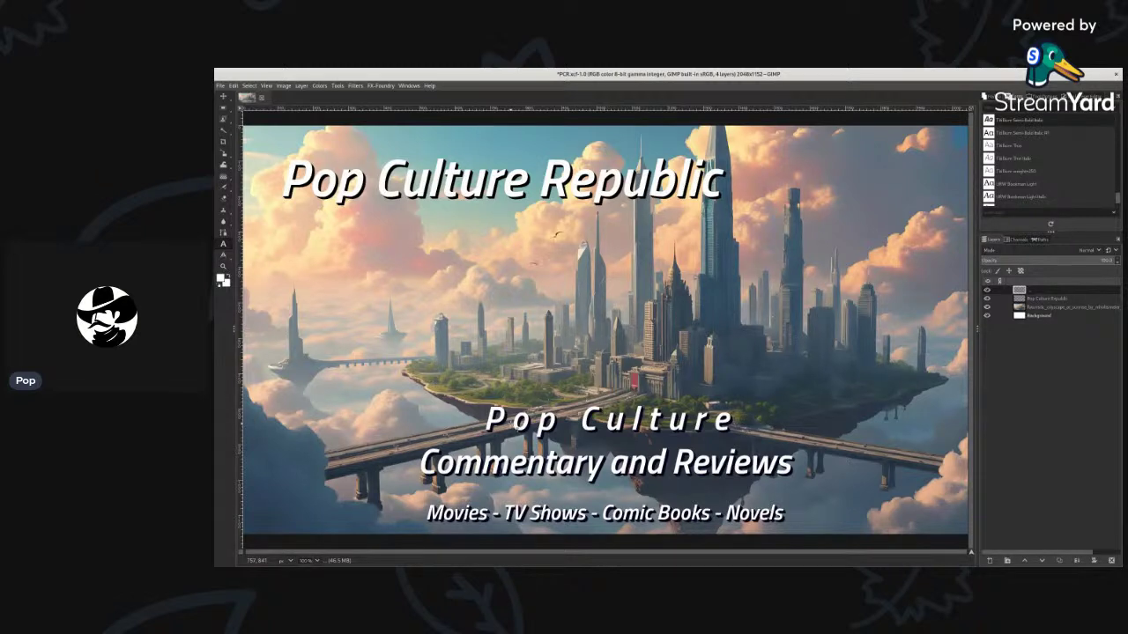
{"action": "key", "text": "ctrl+z"}
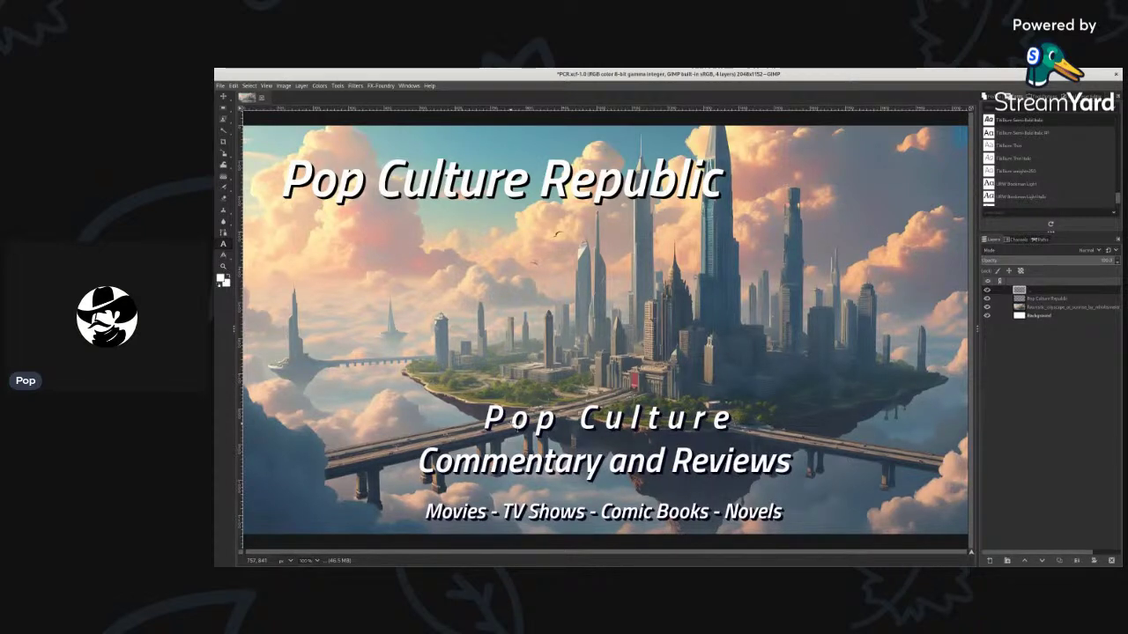
{"action": "key", "text": "ctrl+z"}
{"action": "key", "text": "ctrl+z"}
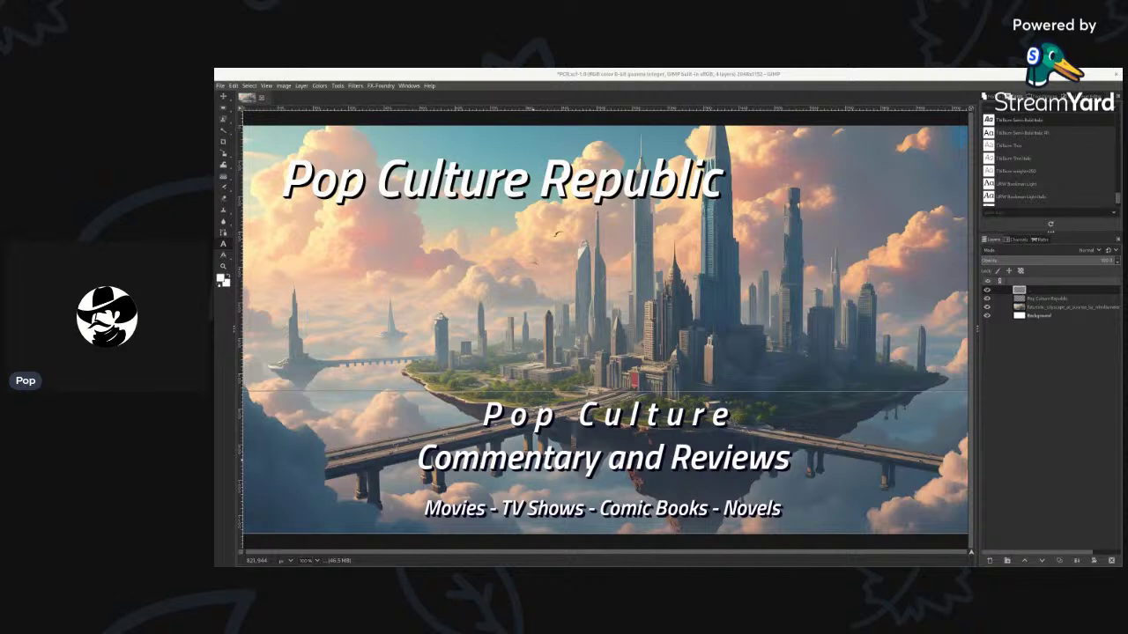
Reopen the tagline text for editing and slightly enlarge the font size of its "Pop Culture" line.
{"action": "left_click", "coordinate": [590, 506]}
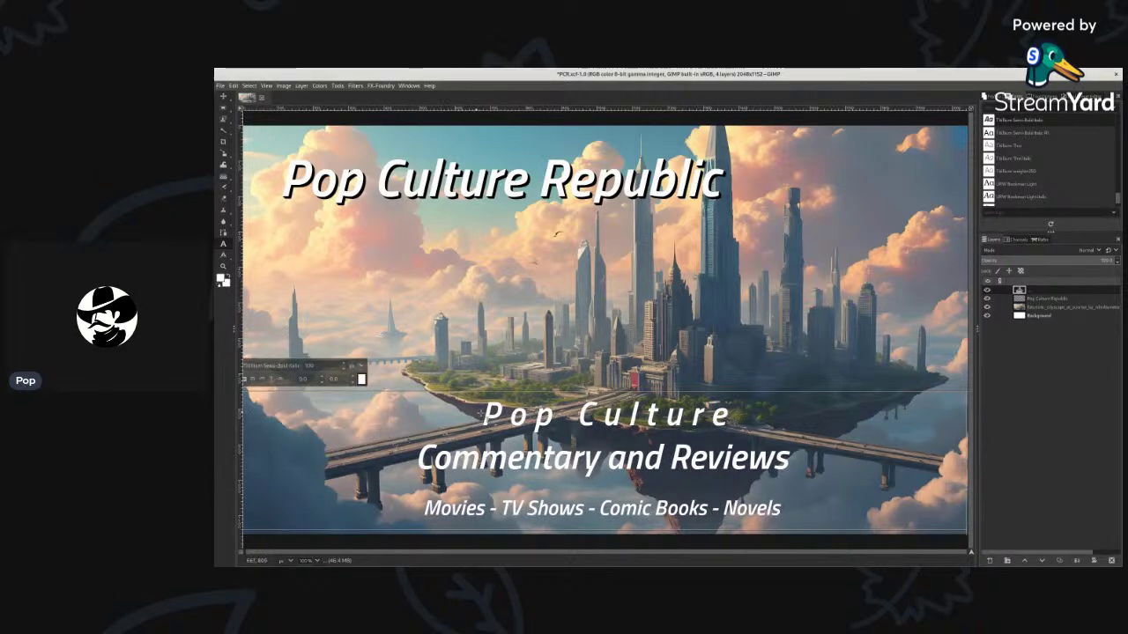
{"action": "left_click_drag", "start_coordinate": [481, 414], "coordinate": [745, 416]}
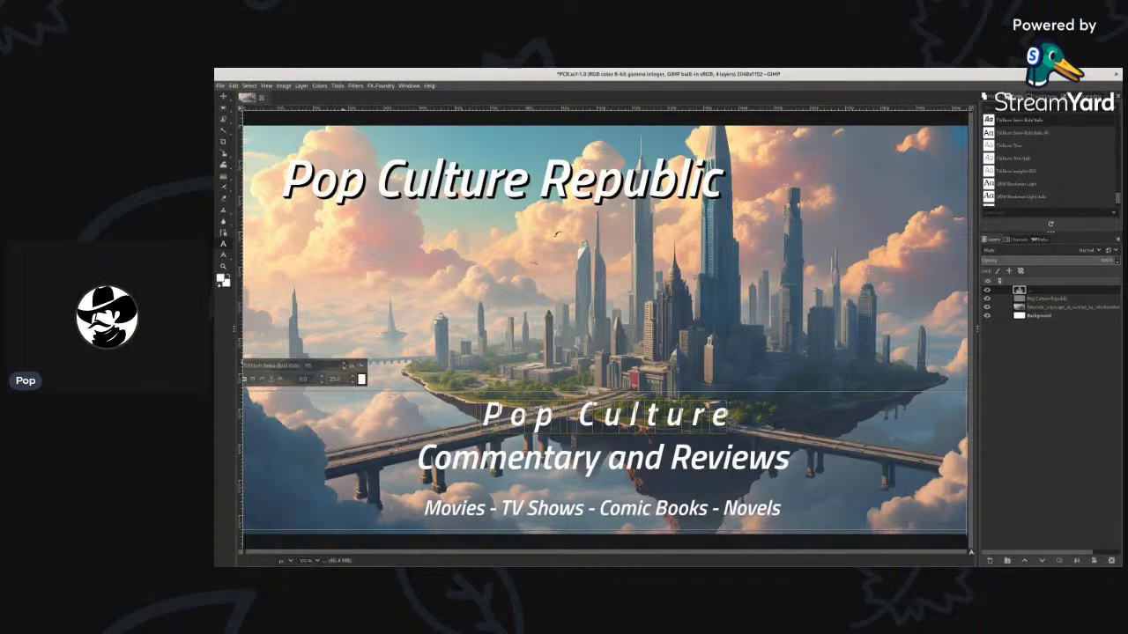
{"action": "left_click", "coordinate": [345, 362]}
{"action": "left_click", "coordinate": [344, 362]}
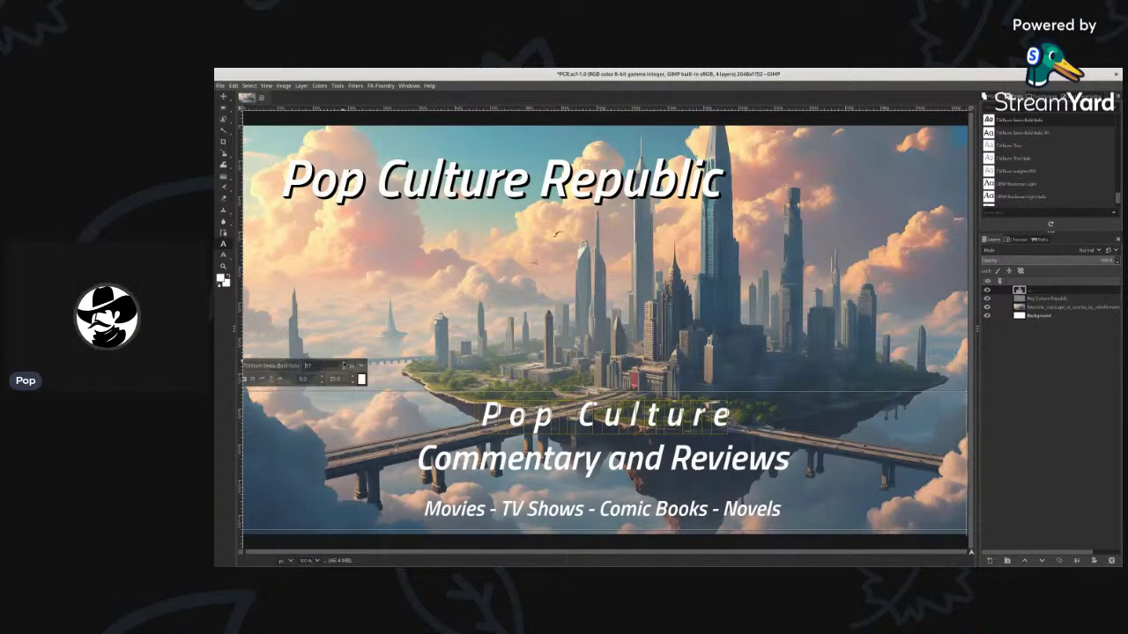
{"action": "left_click", "coordinate": [344, 362]}
{"action": "left_click", "coordinate": [345, 362]}
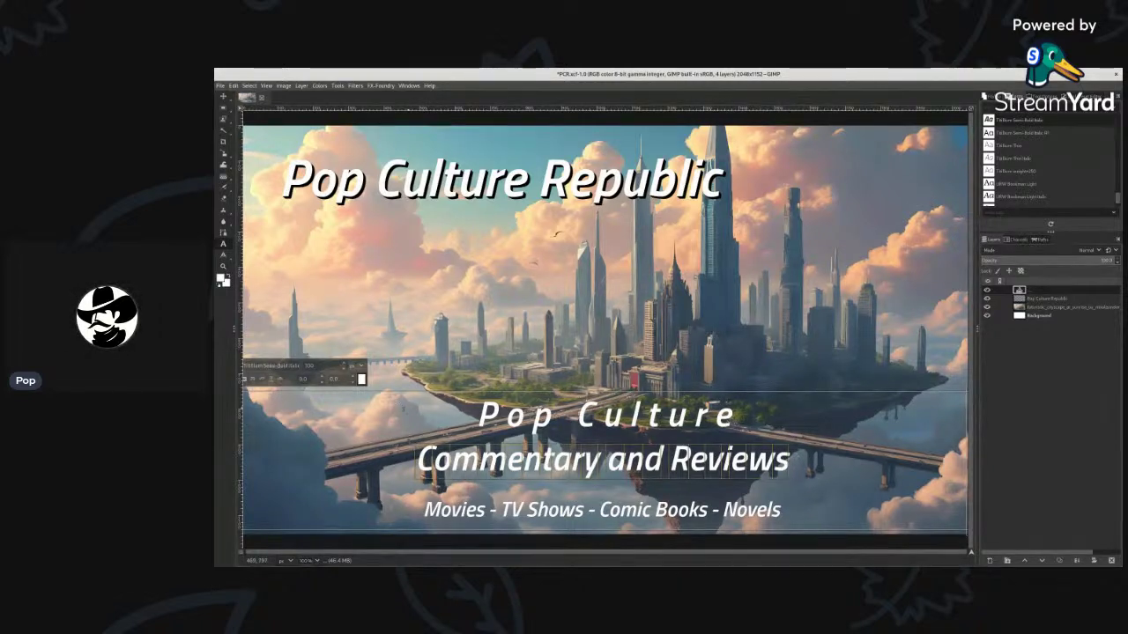
Slightly reduce the font size of the tagline's "Commentary and Reviews" line.
{"action": "left_click", "coordinate": [344, 370]}
{"action": "left_click", "coordinate": [343, 370]}
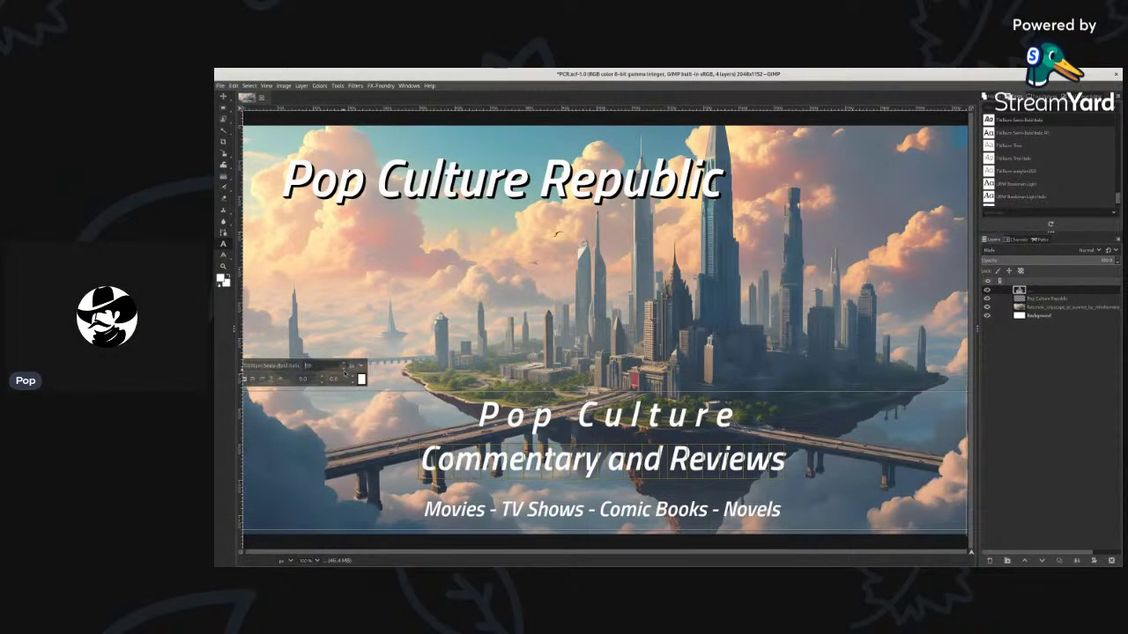
{"action": "left_click", "coordinate": [343, 370]}
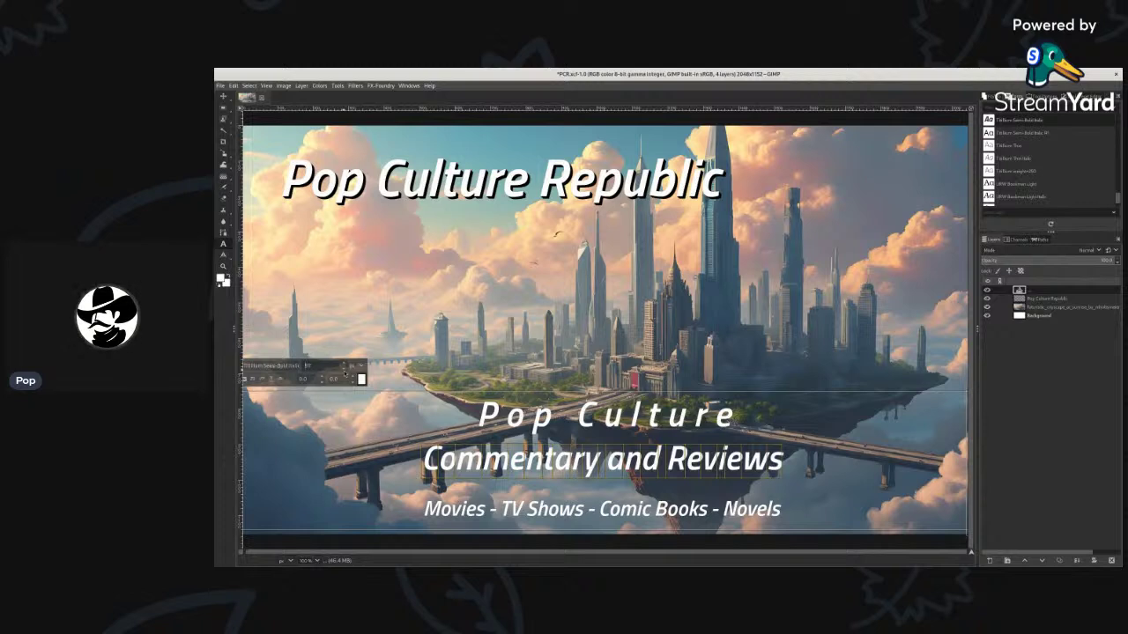
{"action": "left_click", "coordinate": [344, 371]}
{"action": "left_click", "coordinate": [344, 371]}
{"action": "left_click", "coordinate": [344, 371]}
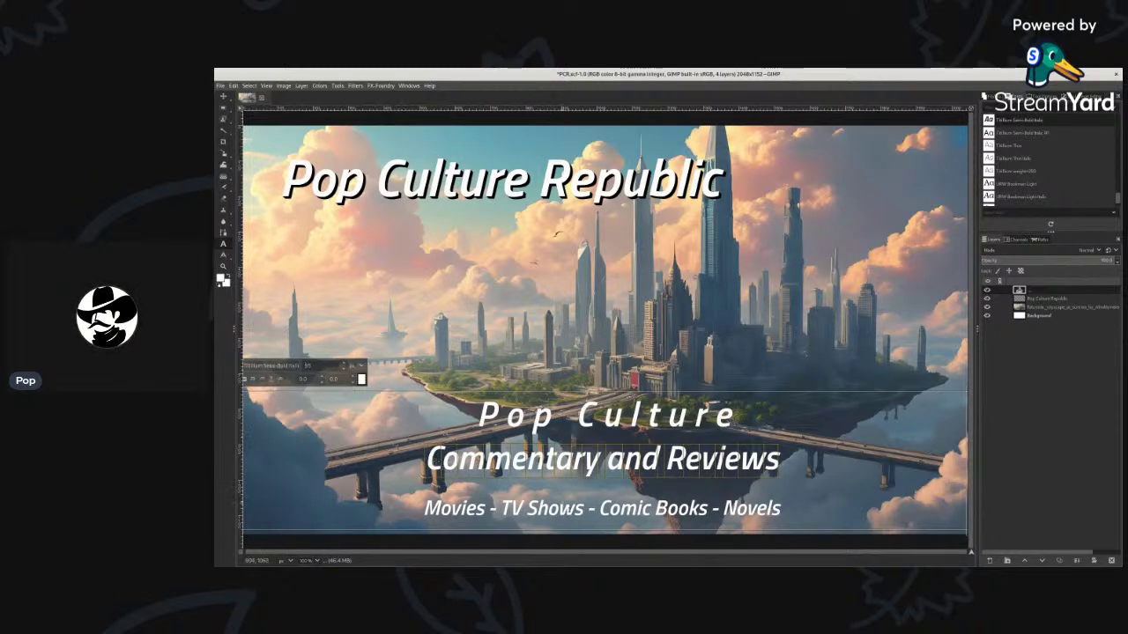
{"action": "left_click", "coordinate": [345, 371]}
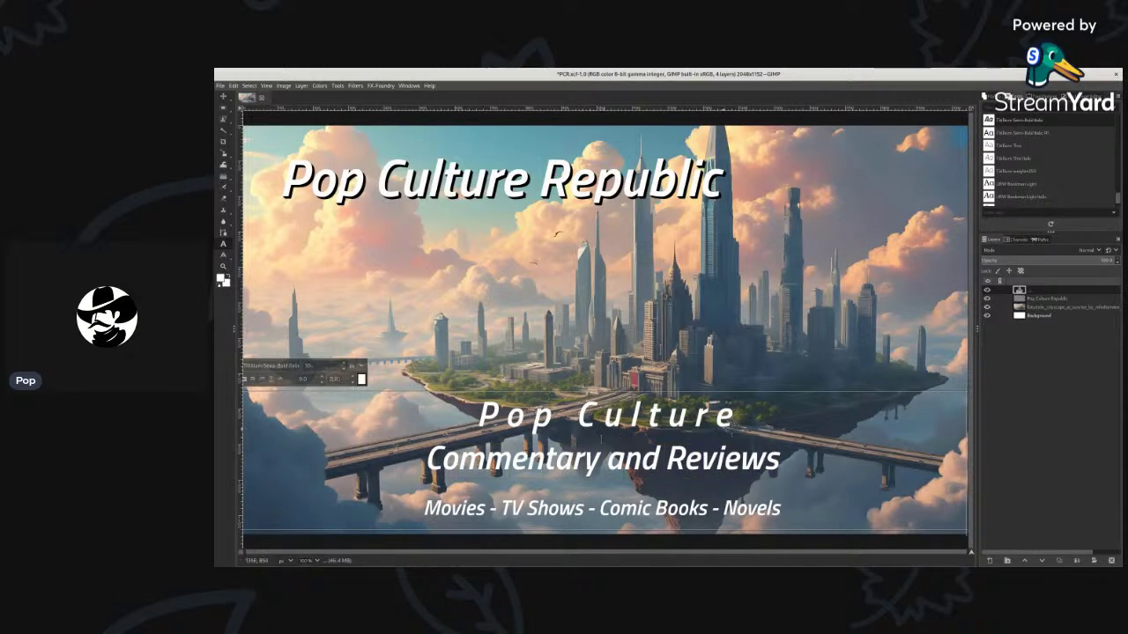
Try adding a blank line between "Pop Culture" and "Commentary and Reviews".
{"action": "left_click", "coordinate": [603, 437]}
{"action": "key", "text": "Return"}
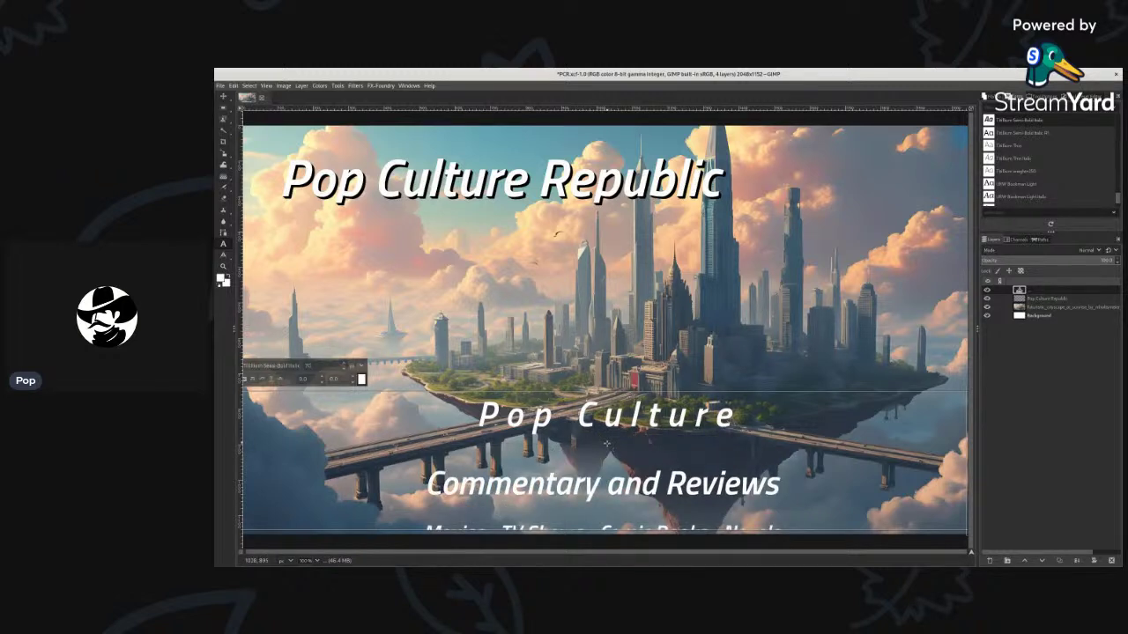
{"action": "key", "text": "BackSpace"}
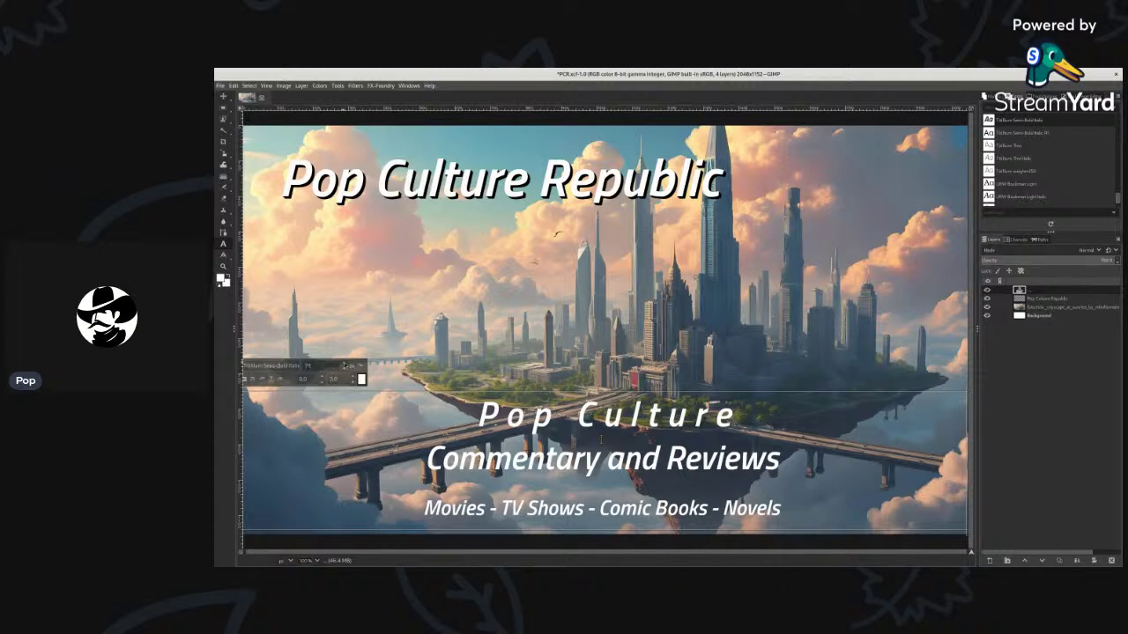
{"action": "left_click", "coordinate": [603, 443]}
Apply a short dark Long Shadow to the tagline text layer.
{"action": "left_click", "coordinate": [1049, 307]}
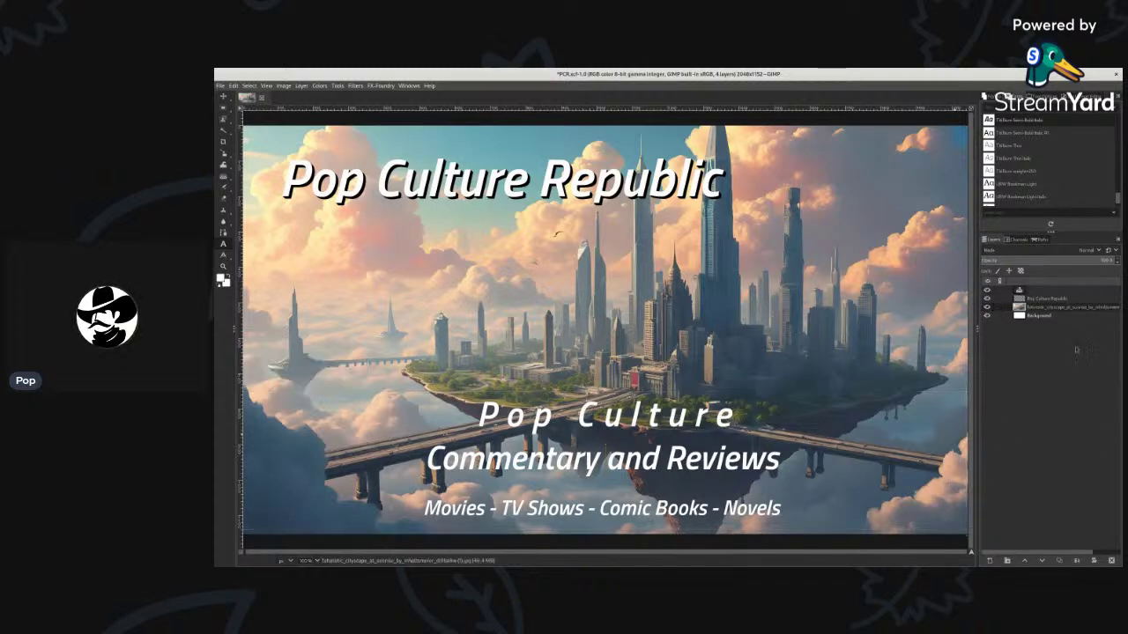
{"action": "left_click", "coordinate": [1044, 290]}
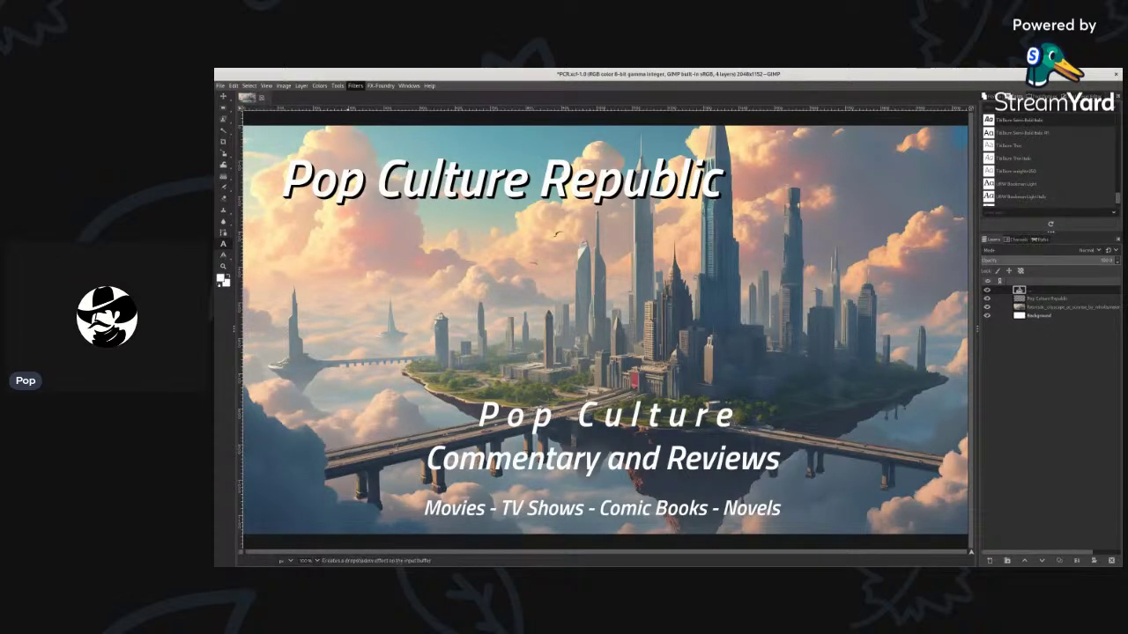
{"action": "left_click", "coordinate": [485, 225]}
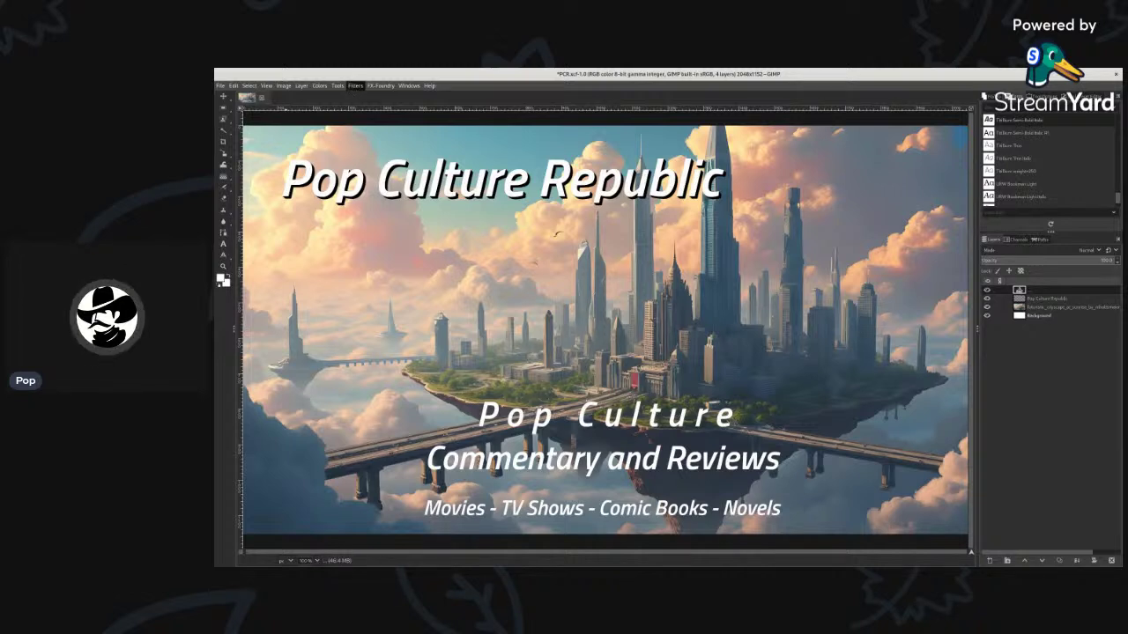
{"action": "left_click", "coordinate": [354, 87]}
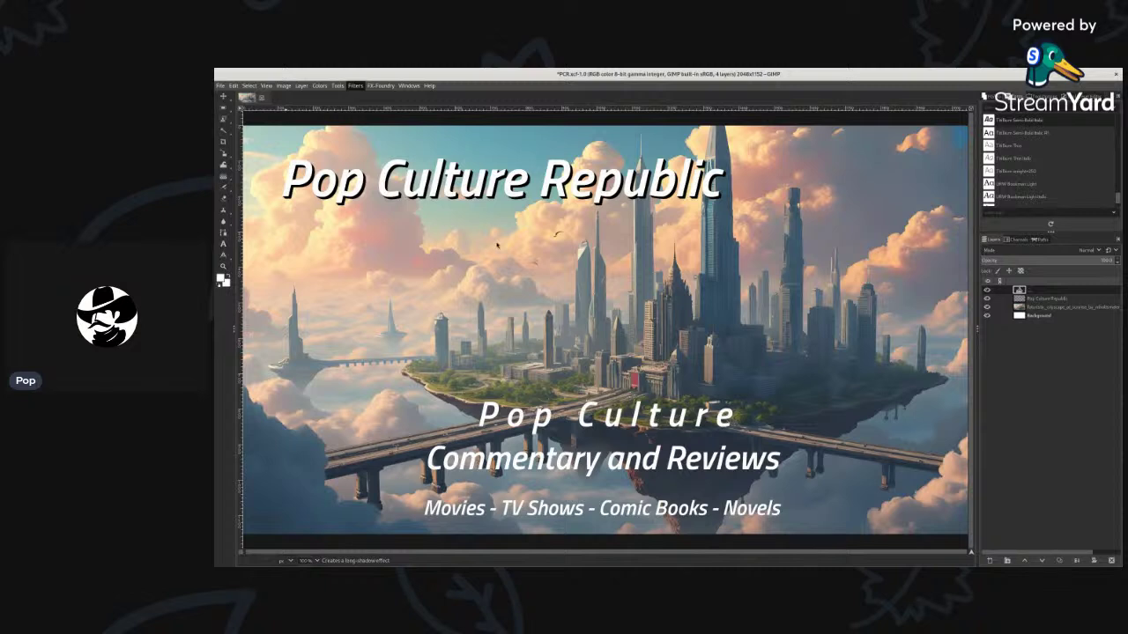
{"action": "left_click", "coordinate": [498, 245]}
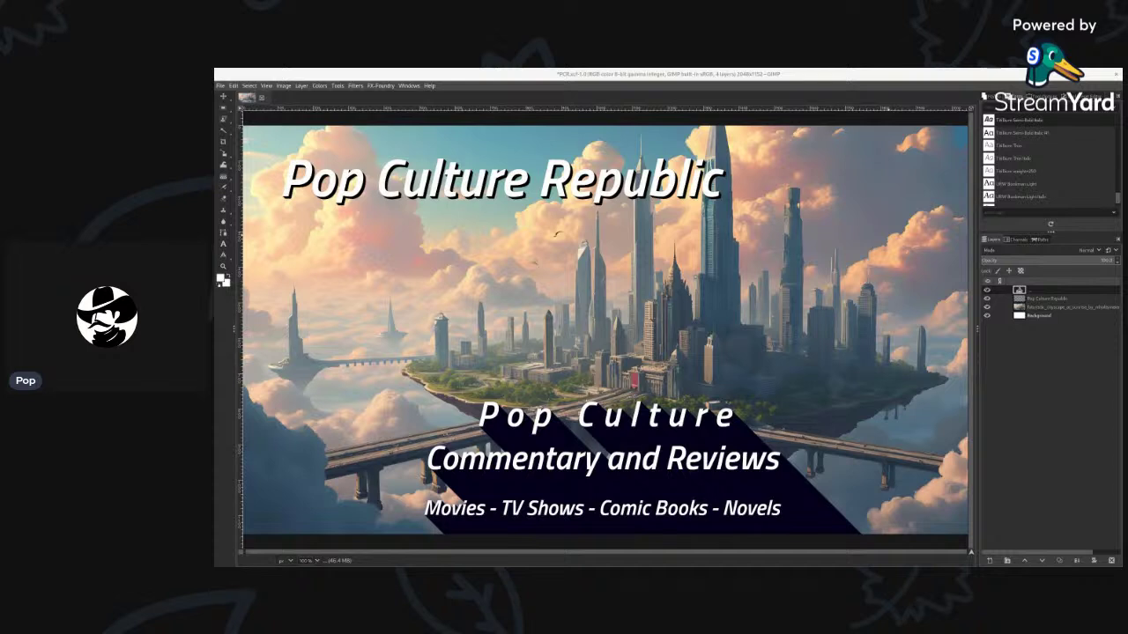
{"action": "left_click", "coordinate": [697, 367]}
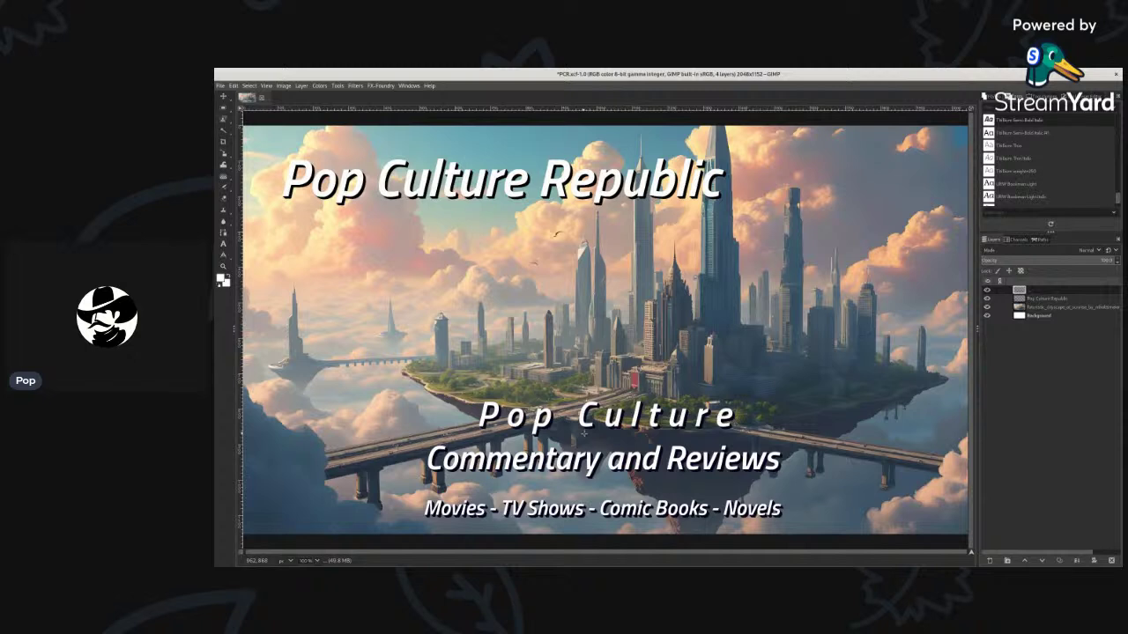
Save the banner file and scale the image to 1600x400 pixels.
{"action": "left_click", "coordinate": [220, 86]}
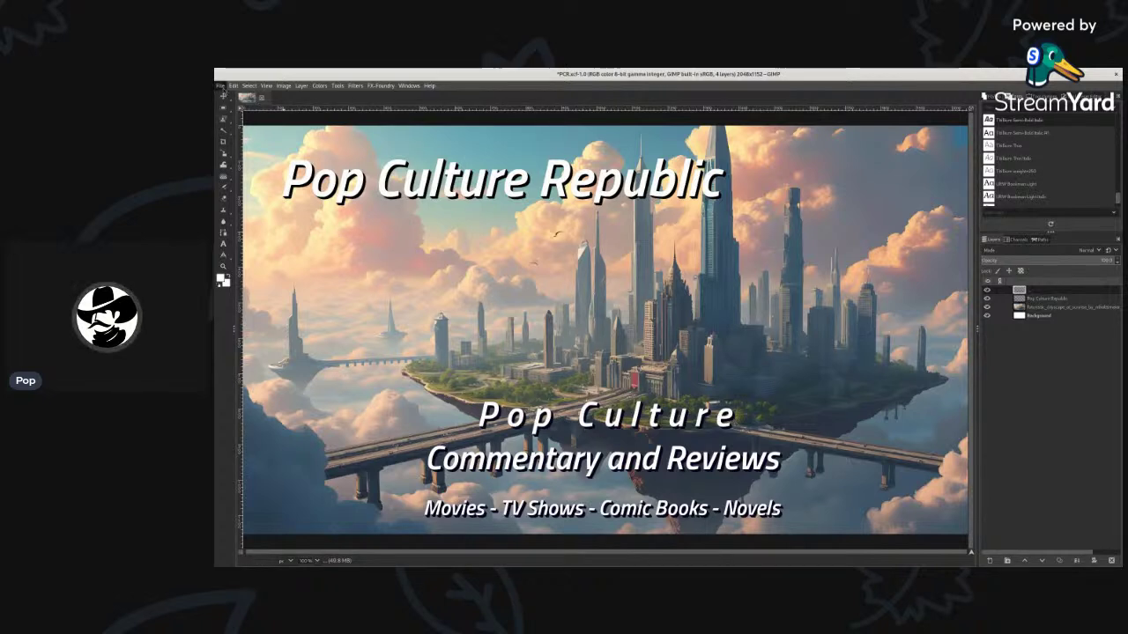
{"action": "key", "text": "ctrl+s"}
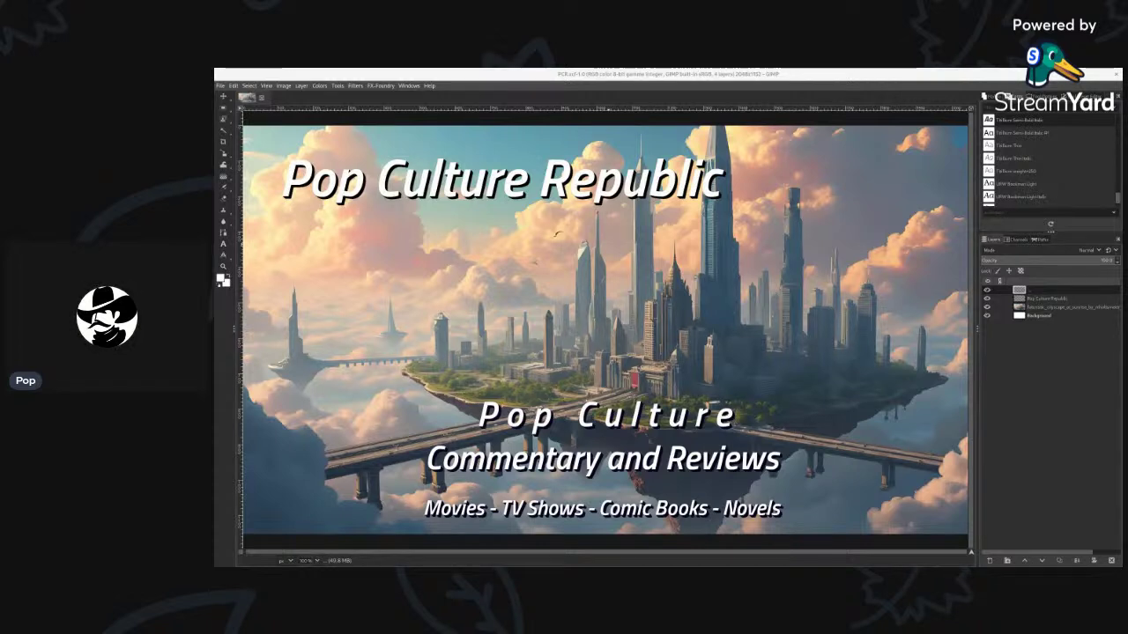
{"action": "left_click", "coordinate": [717, 395]}
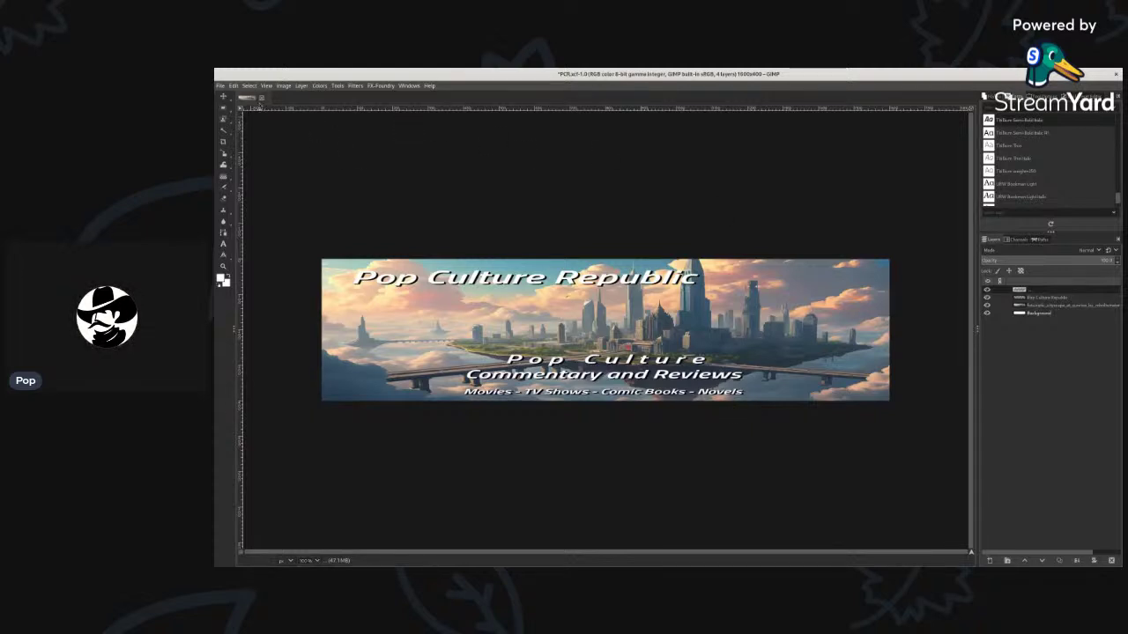
Save the scaled banner as a separate file named PCR1600x400.xcf.
{"action": "left_click", "coordinate": [220, 86]}
{"action": "key", "text": "shift+ctrl+s"}
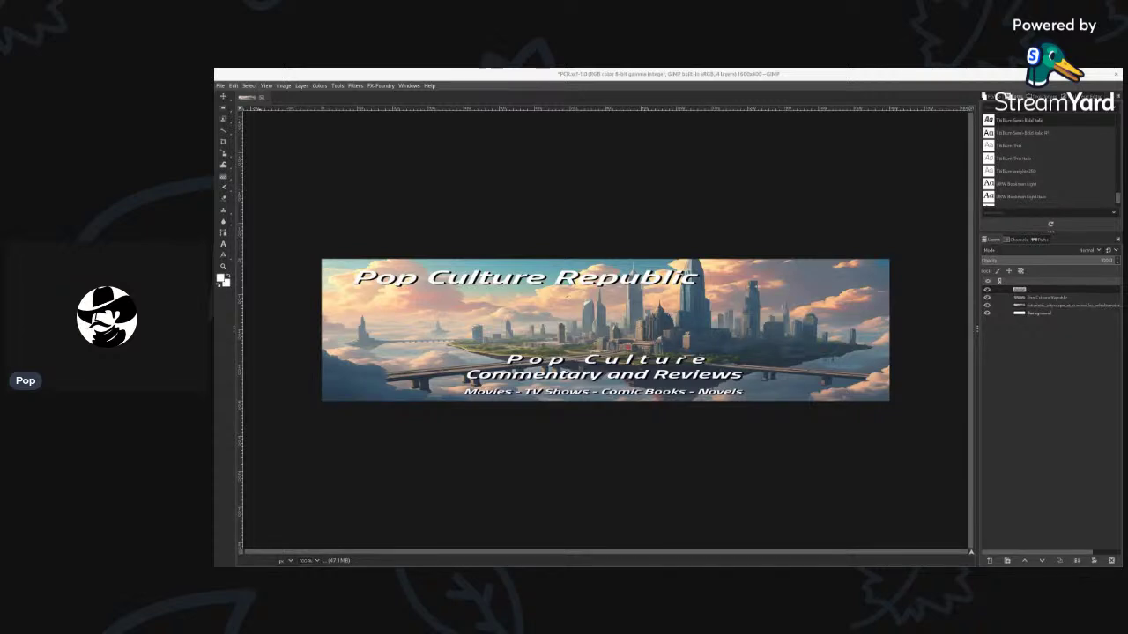
{"action": "key", "text": "Return"}
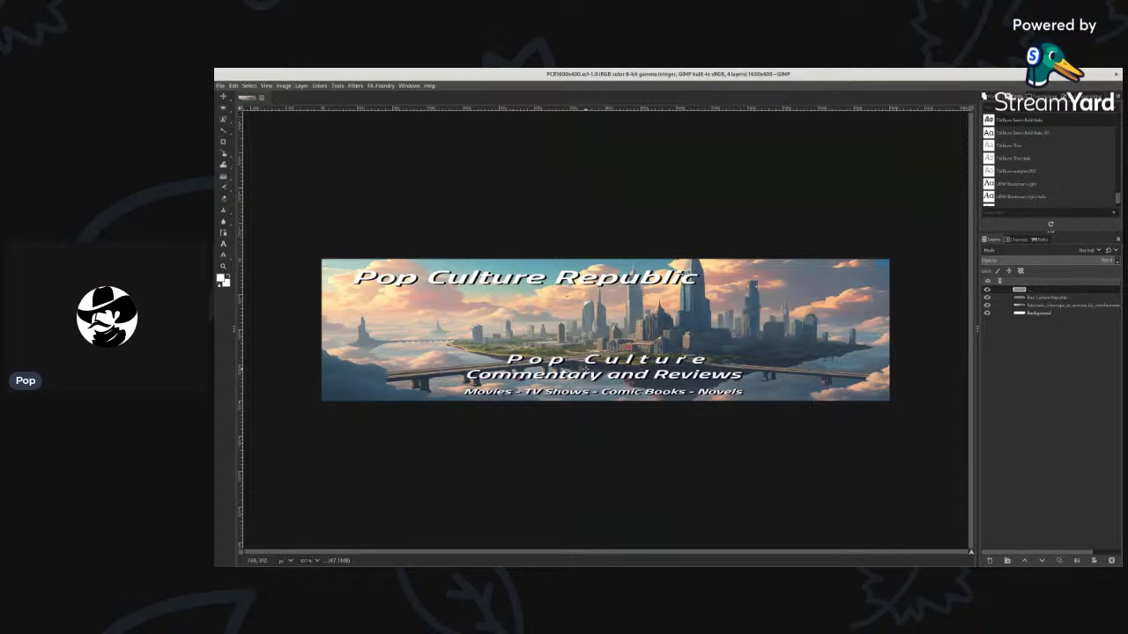
Scale the banner image down to 1200x300 pixels.
{"action": "left_click", "coordinate": [221, 85]}
{"action": "key", "text": "Escape"}
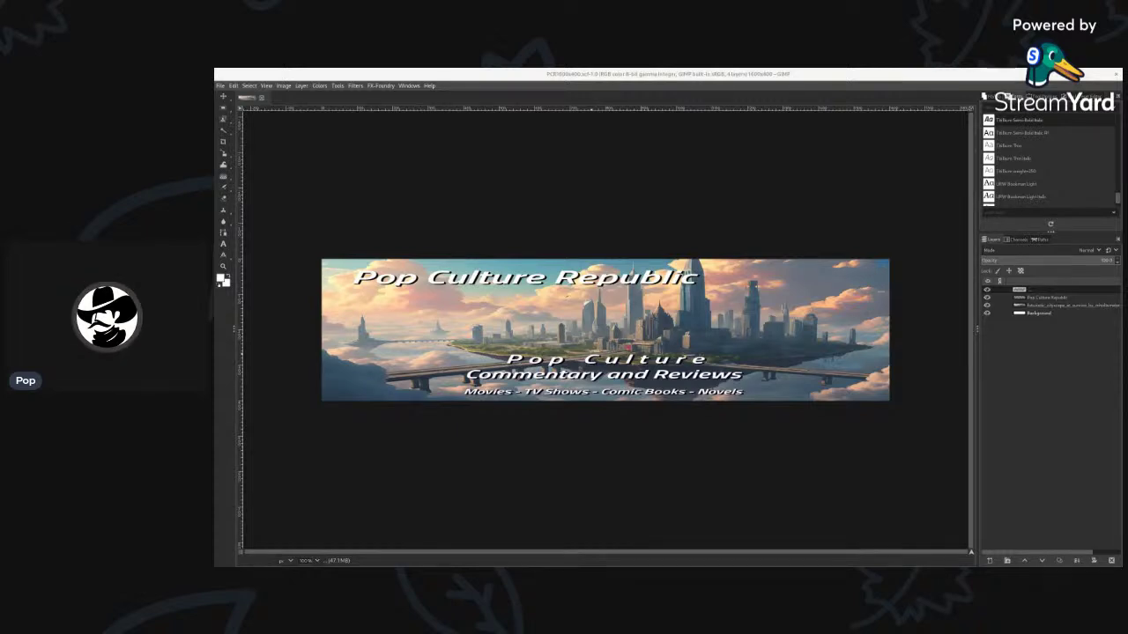
{"action": "left_click", "coordinate": [720, 395]}
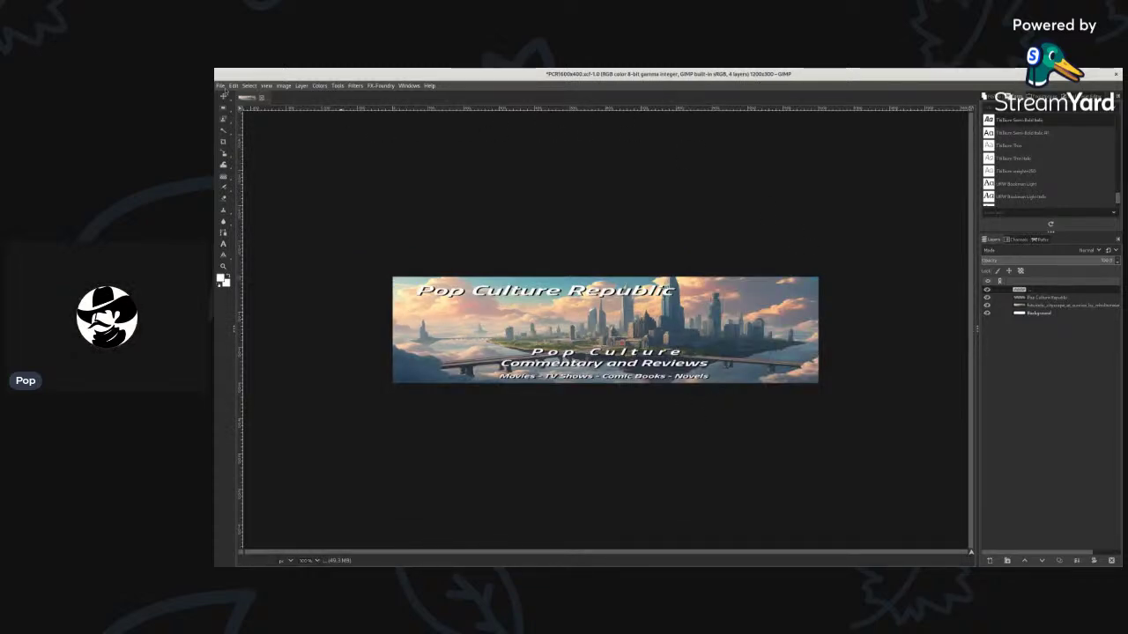
Save the smaller banner as a separate file named PCR1200x400.xcf.
{"action": "left_click", "coordinate": [220, 86]}
{"action": "left_click", "coordinate": [246, 161]}
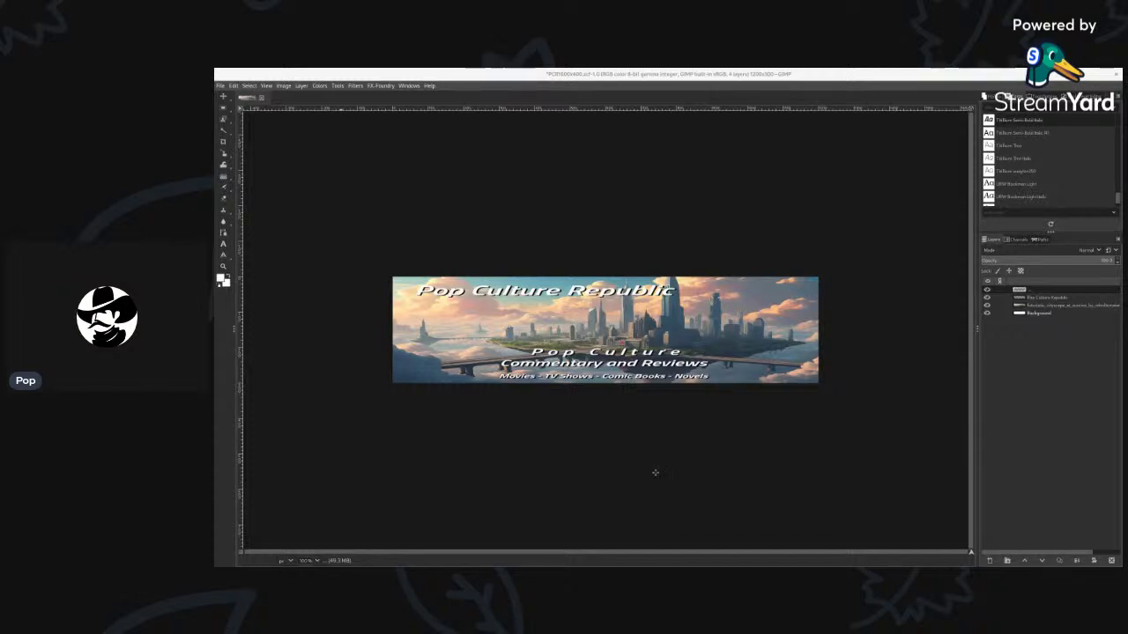
{"action": "key", "text": "ctrl+s"}
Try a white Long Shadow on the tagline layer of the smaller banner.
{"action": "left_click", "coordinate": [873, 230]}
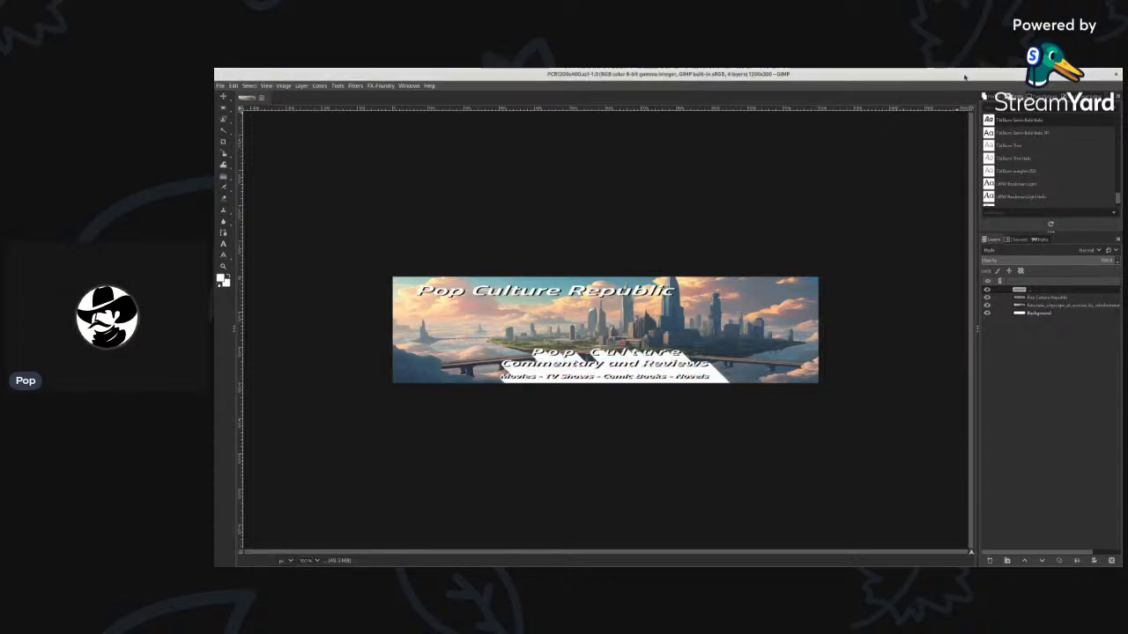
{"action": "left_click", "coordinate": [869, 214]}
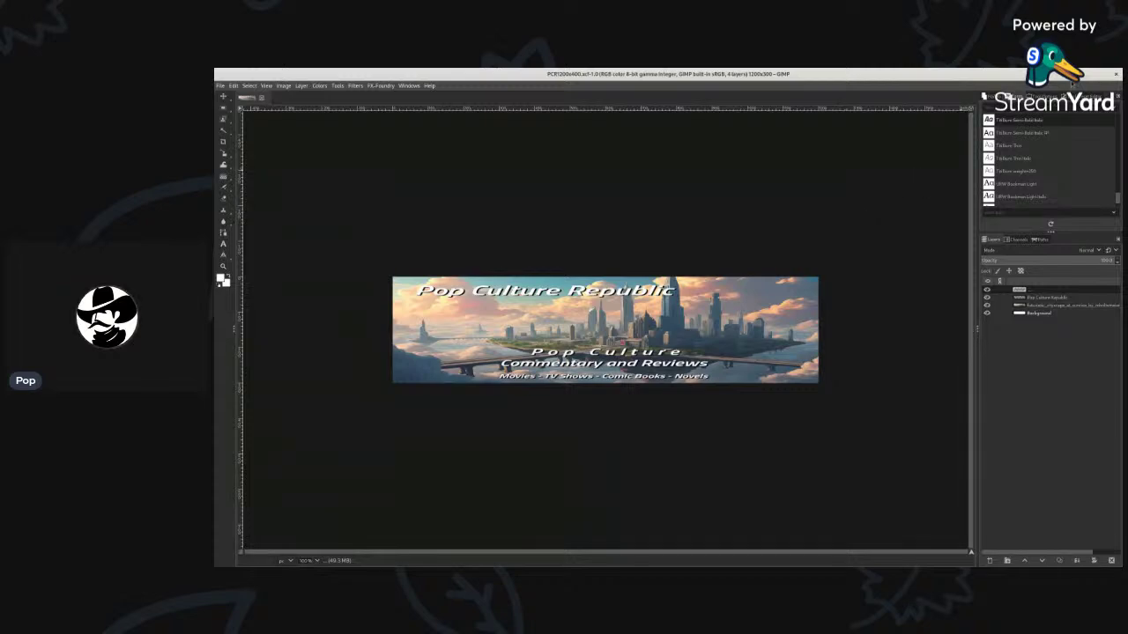